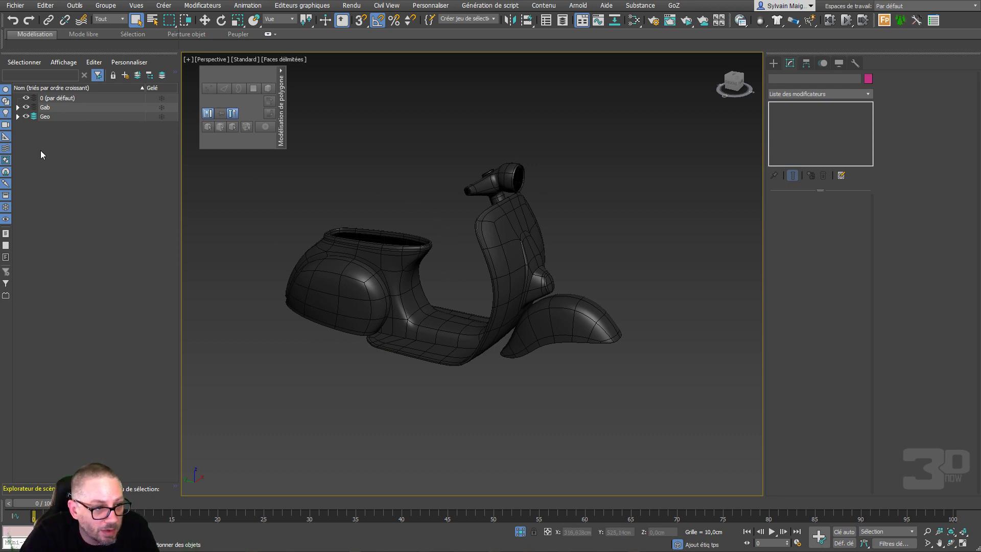
Turn off isolation to reveal the reference images and draw a plane about 8.8 cm square over the seat's side in the Left view
{"action": "left_click", "coordinate": [521, 532]}
{"action": "mouse_move", "coordinate": [450, 394]}
{"action": "middle_mouse_down", "text": "alt"}
{"action": "mouse_move", "coordinate": [468, 396]}
{"action": "mouse_move", "coordinate": [441, 389]}
{"action": "mouse_move", "coordinate": [456, 376]}
{"action": "middle_mouse_up", "text": "alt"}
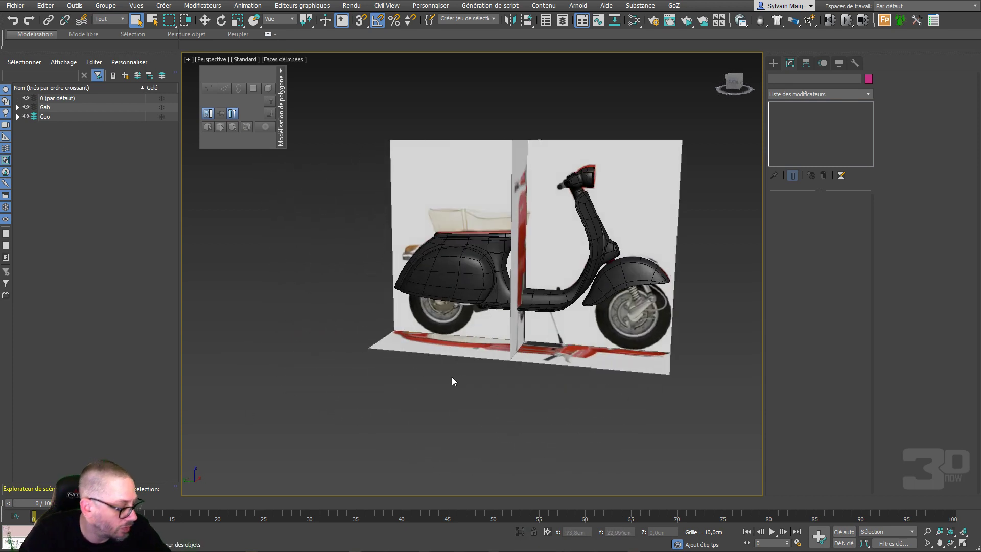
{"action": "key", "text": "l"}
{"action": "scroll", "coordinate": [499, 235], "scroll_direction": "up", "scroll_amount": 8}
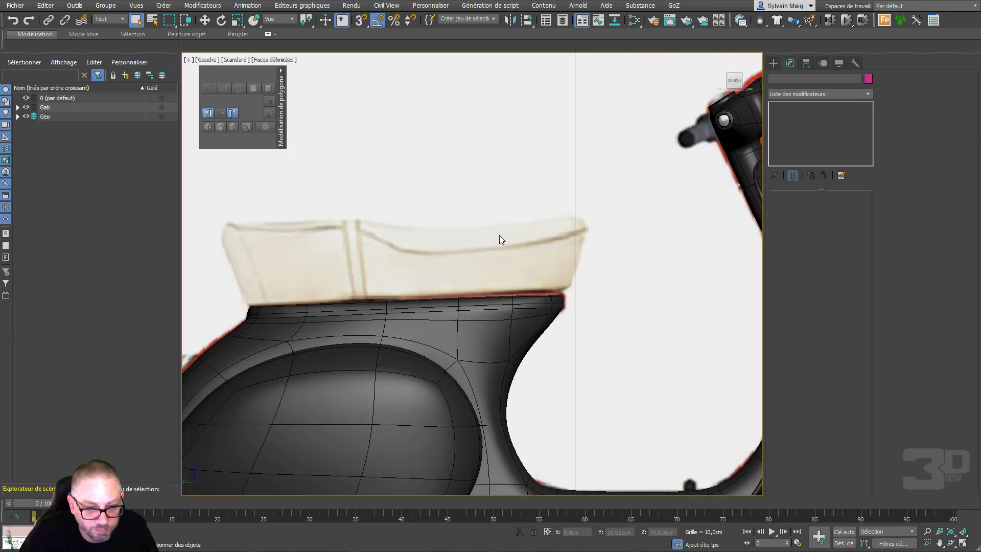
{"action": "right_click", "coordinate": [554, 217]}
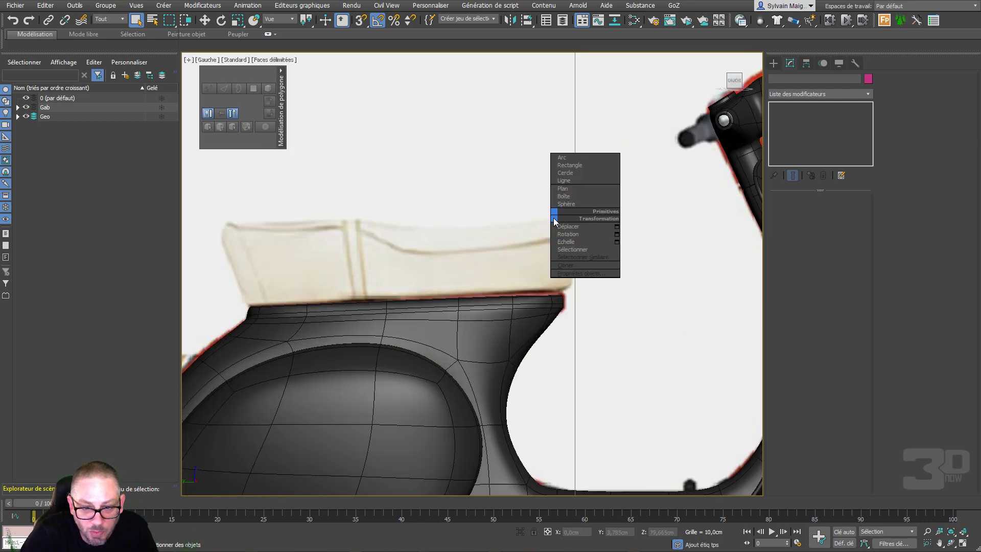
{"action": "left_click", "coordinate": [578, 187]}
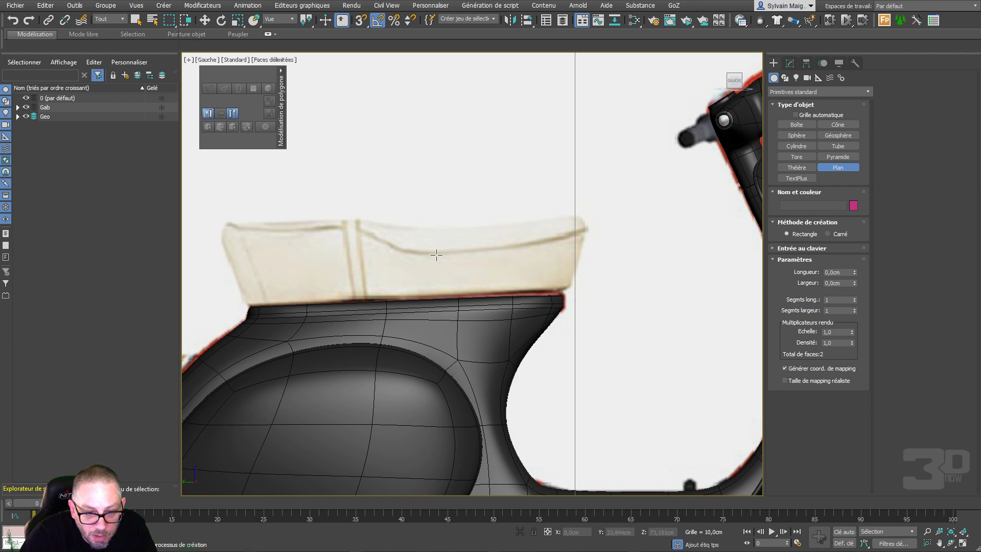
{"action": "left_click_drag", "start_coordinate": [461, 289], "coordinate": [511, 246]}
{"action": "right_click", "coordinate": [511, 246]}
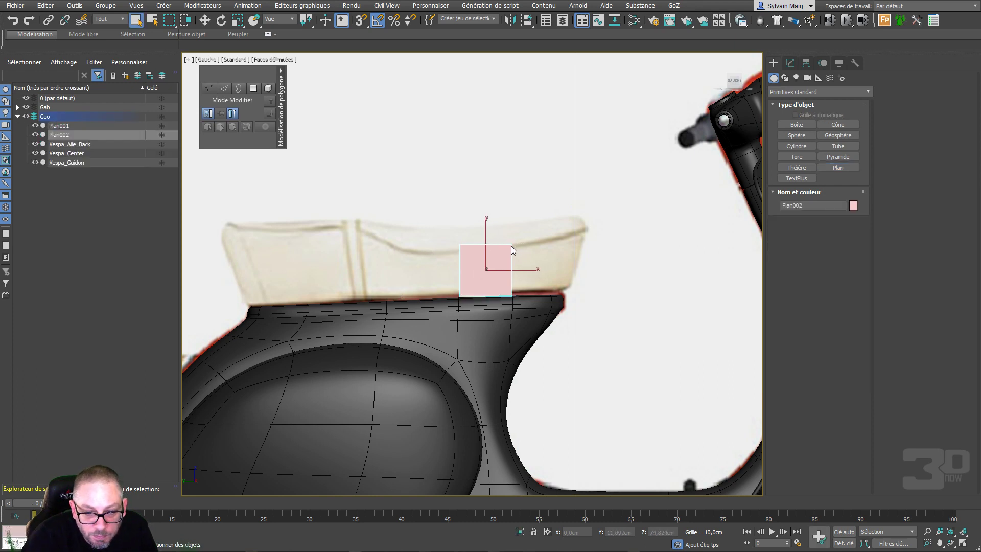
In the Back view, move the new plane sideways to the outer side of the seat reference
{"action": "left_click", "coordinate": [207, 60]}
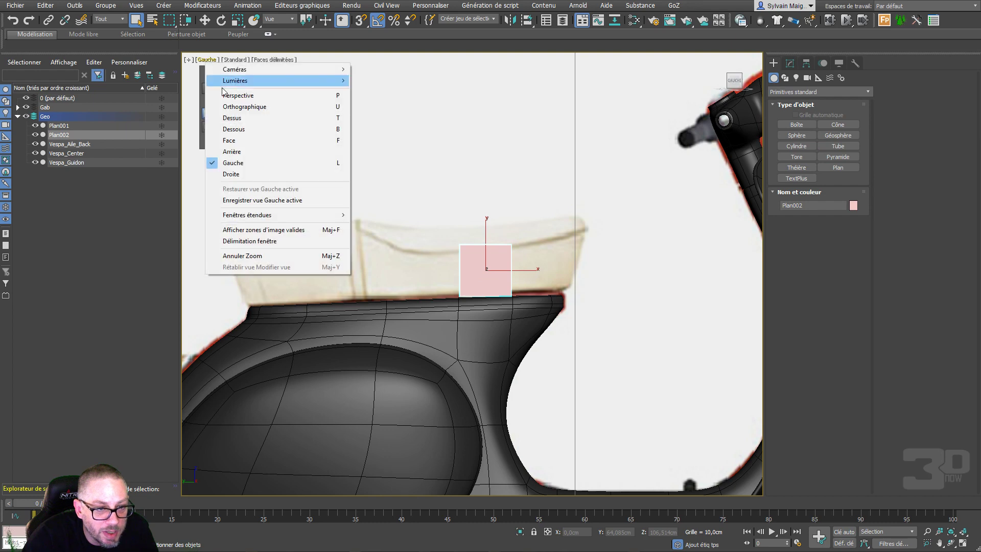
{"action": "left_click", "coordinate": [235, 149]}
{"action": "right_click", "coordinate": [425, 181]}
{"action": "left_click", "coordinate": [433, 186]}
{"action": "middle_click_drag", "start_coordinate": [434, 185], "coordinate": [470, 290]}
{"action": "left_click_drag", "start_coordinate": [456, 164], "coordinate": [508, 176]}
Convert the seat plane to an editable polygon object
{"action": "right_click", "coordinate": [507, 181]}
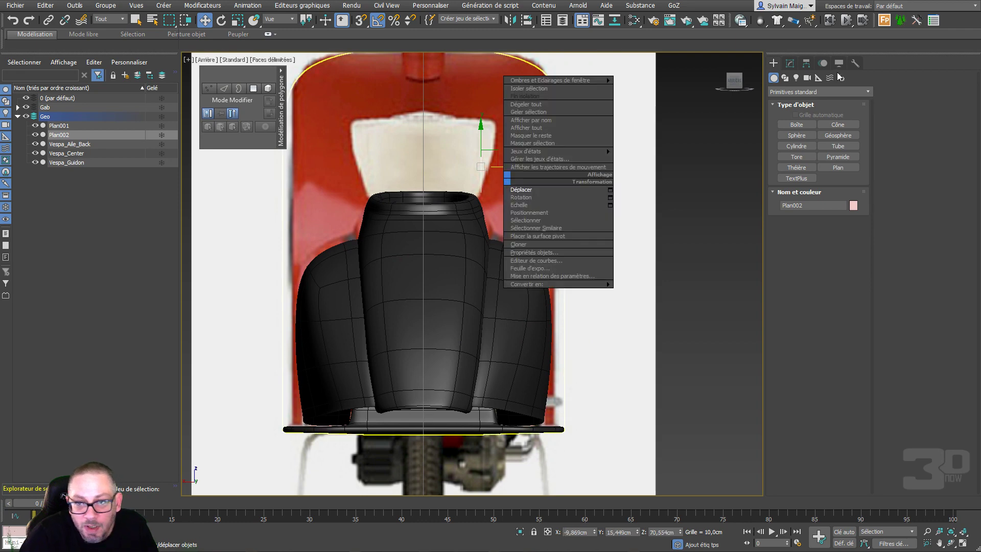
{"action": "left_click", "coordinate": [791, 64]}
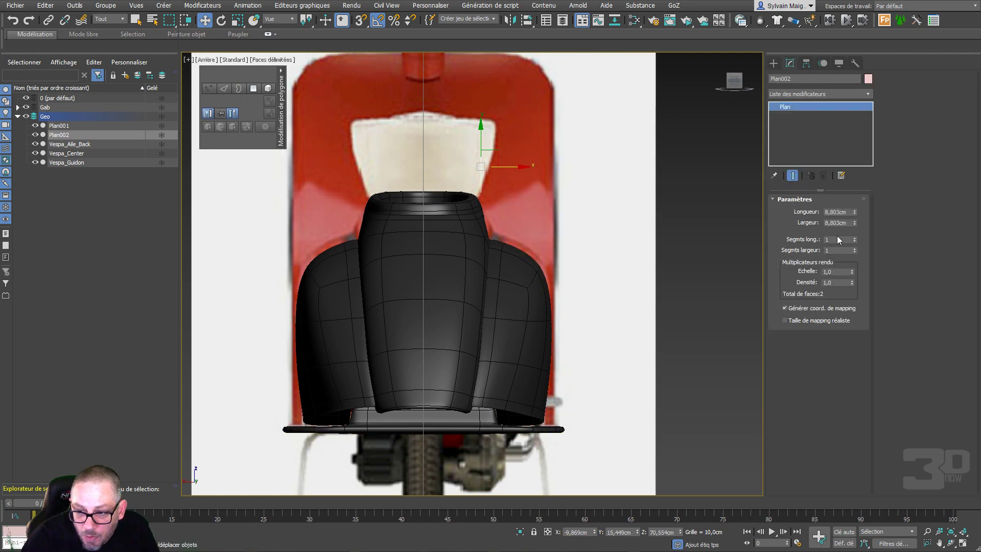
{"action": "right_click", "coordinate": [481, 174]}
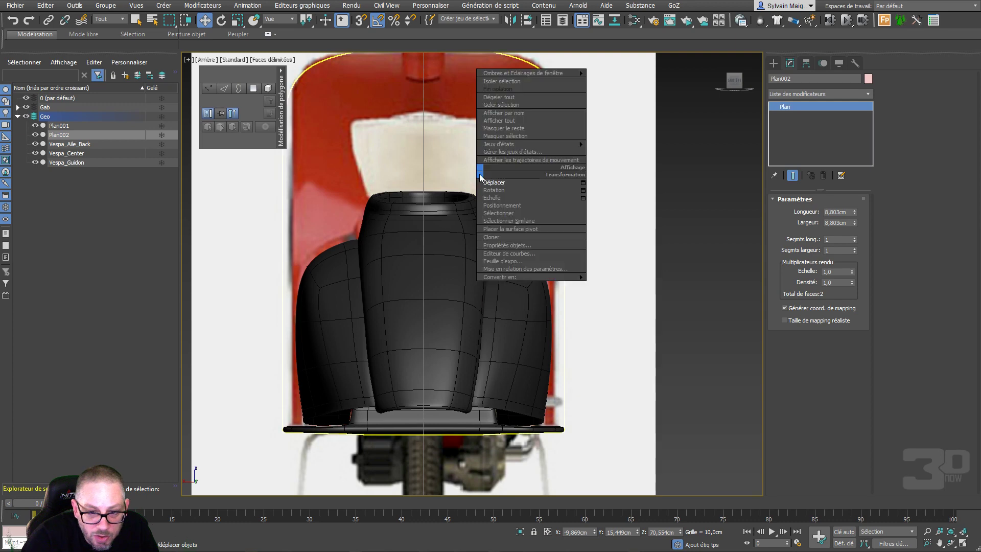
{"action": "mouse_move", "coordinate": [531, 277]}
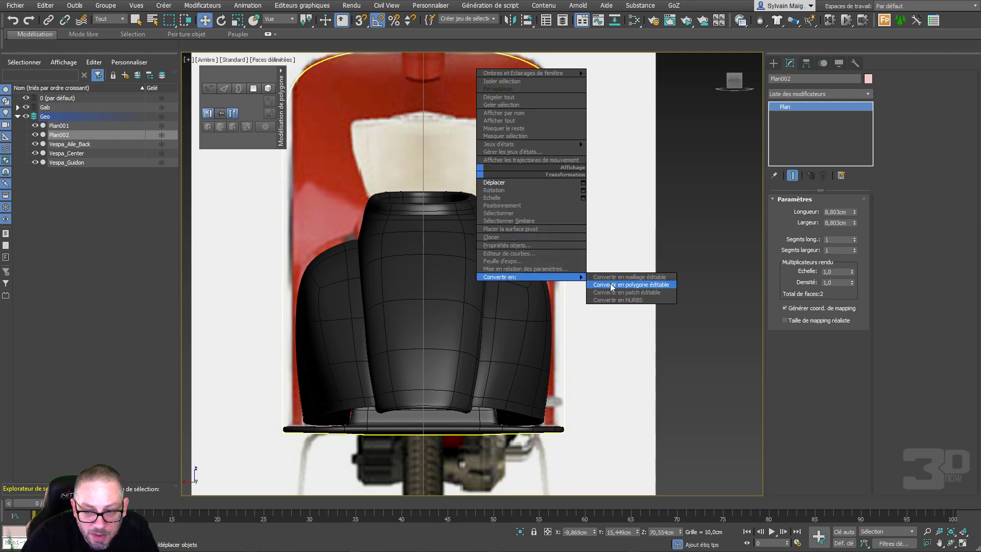
{"action": "left_click", "coordinate": [605, 285]}
Rename the seat plane as Vespa_Seat
{"action": "mouse_move", "coordinate": [746, 83]}
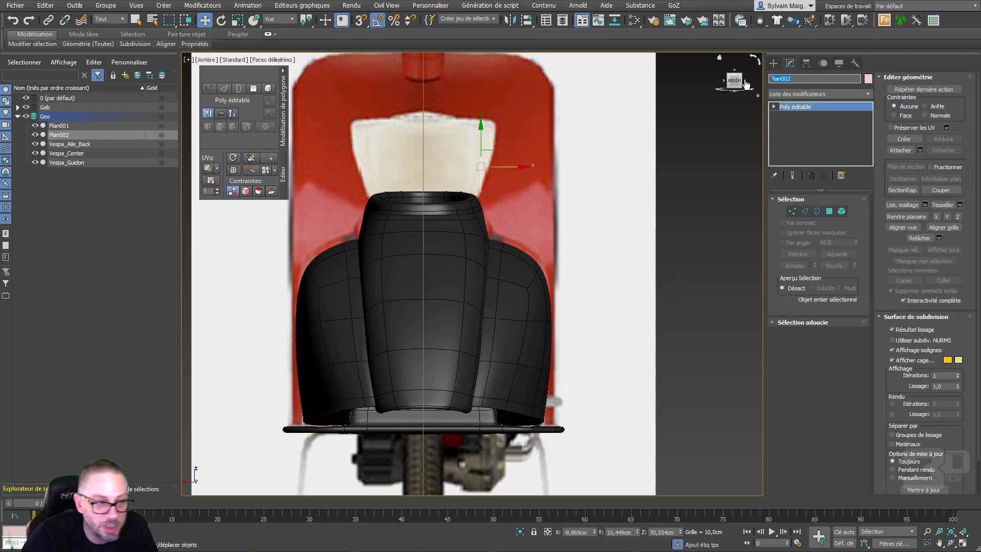
{"action": "type", "text": "V"}
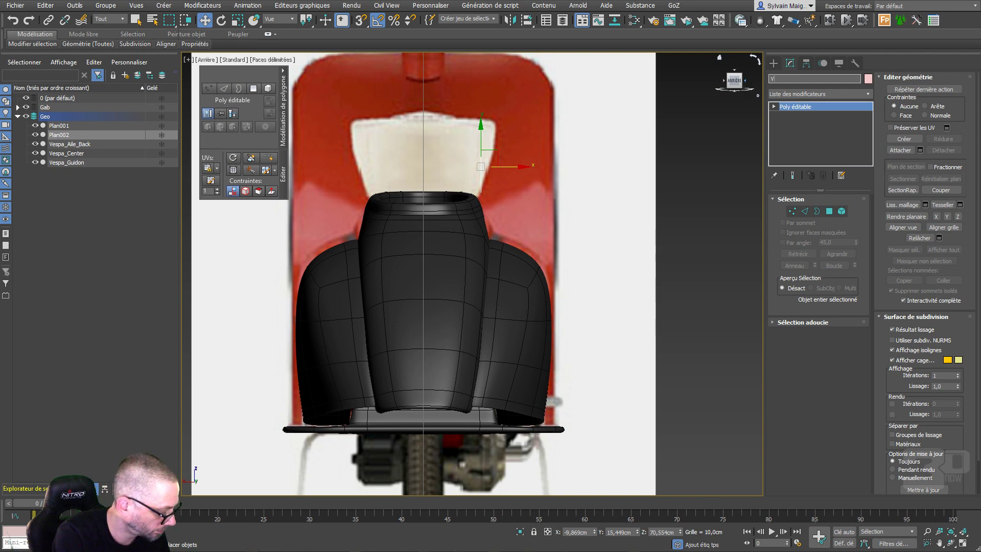
{"action": "type", "text": "espa_"}
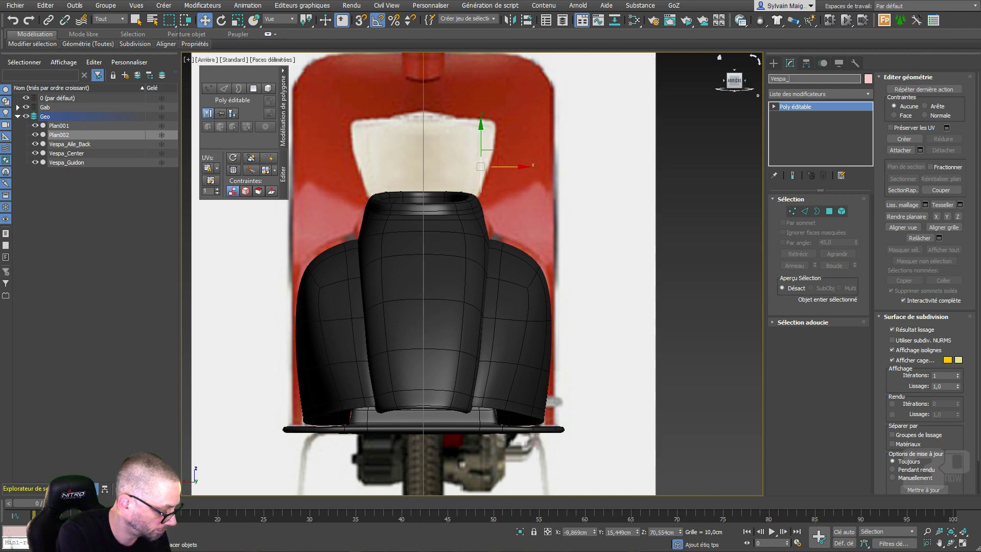
{"action": "type", "text": "Selle"}
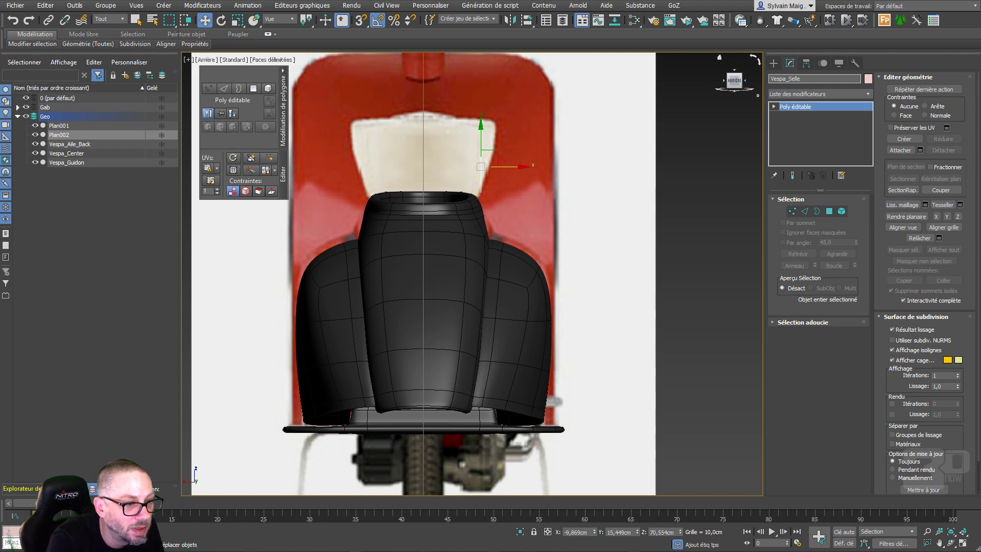
{"action": "key", "text": "BackSpace"}
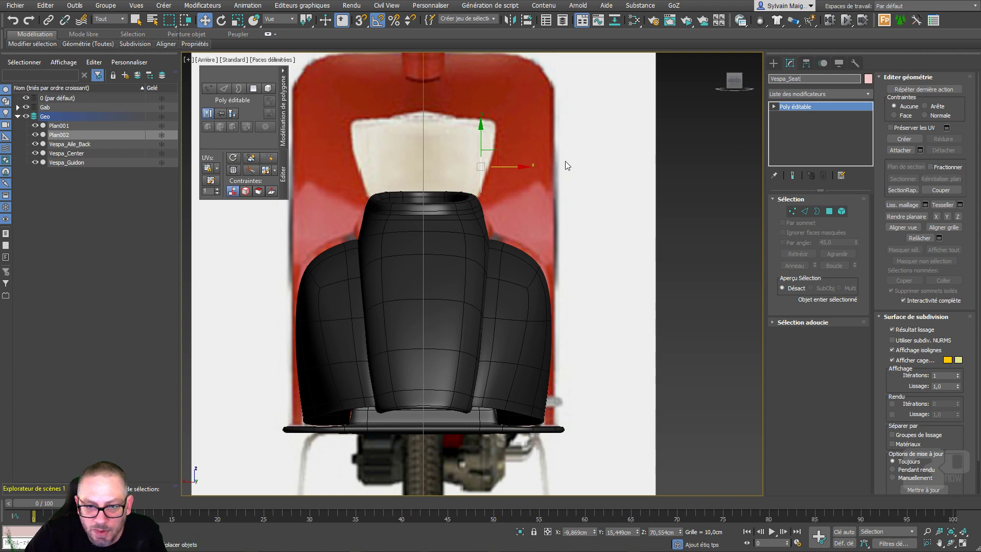
{"action": "key", "text": "Return"}
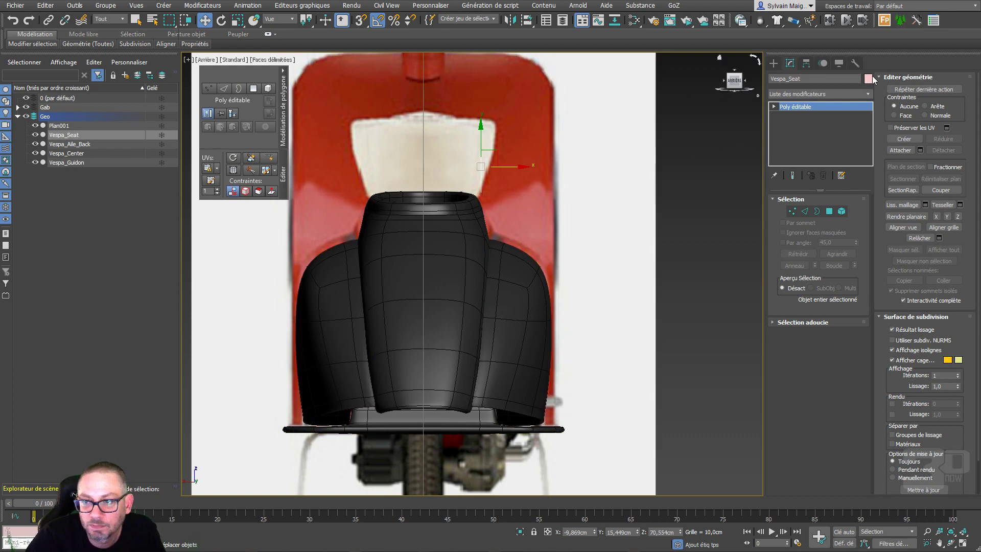
Set the seat object's colour to the dark grey custom swatch
{"action": "left_click", "coordinate": [869, 78]}
{"action": "left_click", "coordinate": [557, 304]}
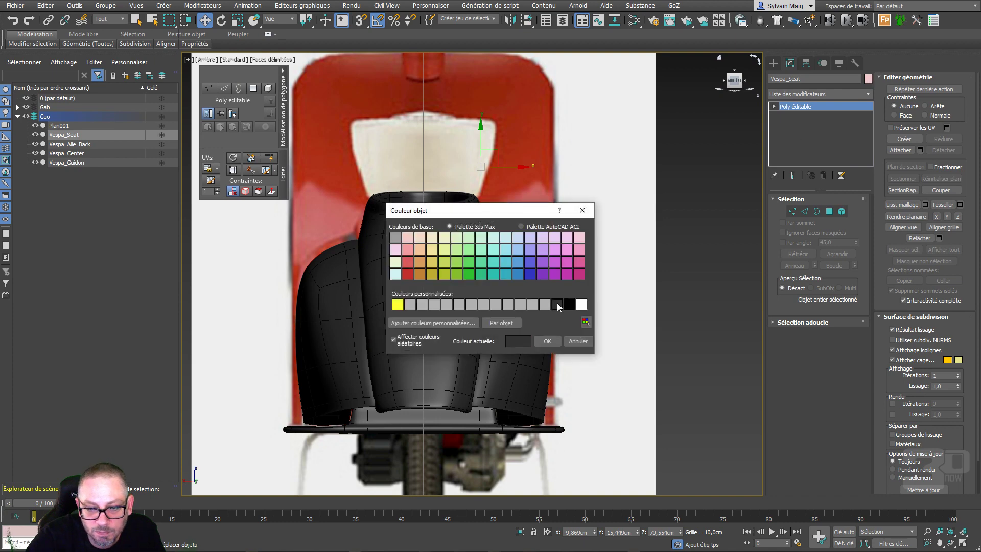
{"action": "left_click", "coordinate": [547, 340]}
In the Back view, move the plane's lower and upper vertex pairs onto the slanted side outline of the seat reference
{"action": "middle_click_drag", "start_coordinate": [581, 228], "coordinate": [592, 238]}
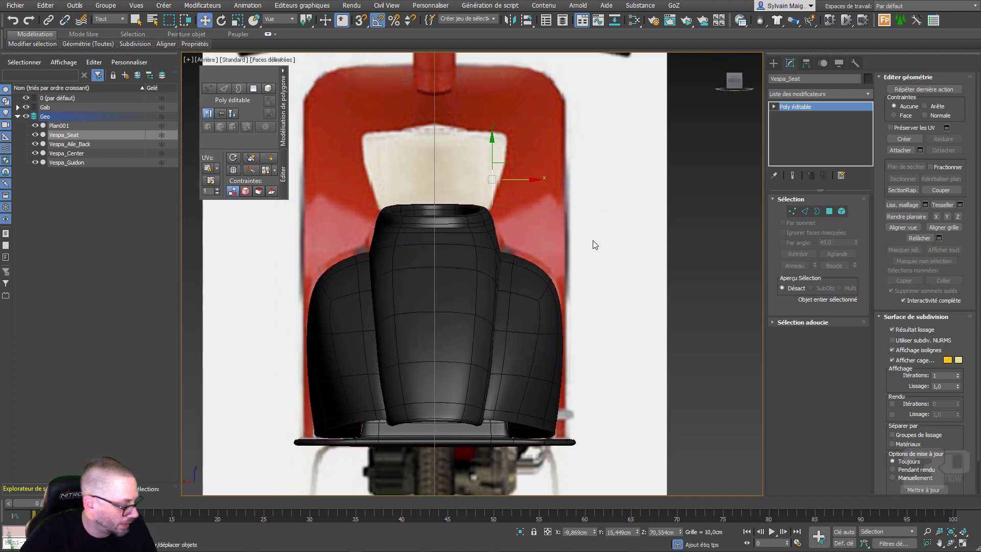
{"action": "key", "text": "1"}
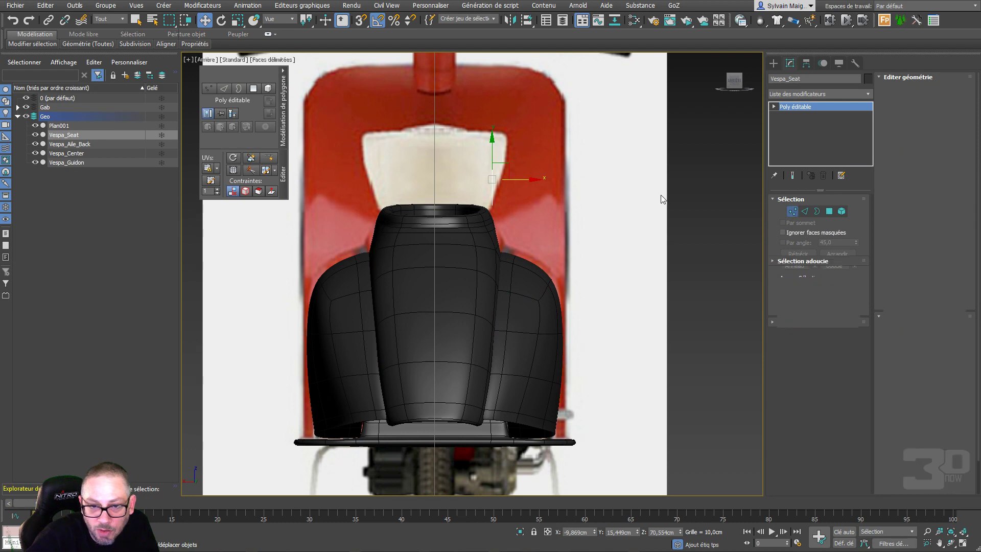
{"action": "left_click_drag", "start_coordinate": [476, 147], "coordinate": [532, 160]}
{"action": "left_click_drag", "start_coordinate": [489, 202], "coordinate": [500, 221]}
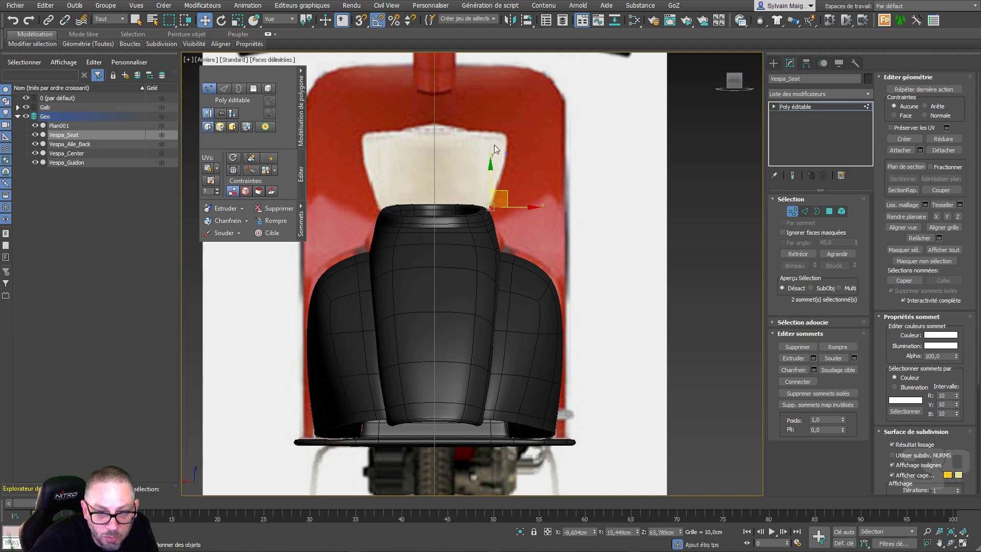
{"action": "left_click_drag", "start_coordinate": [495, 145], "coordinate": [520, 171]}
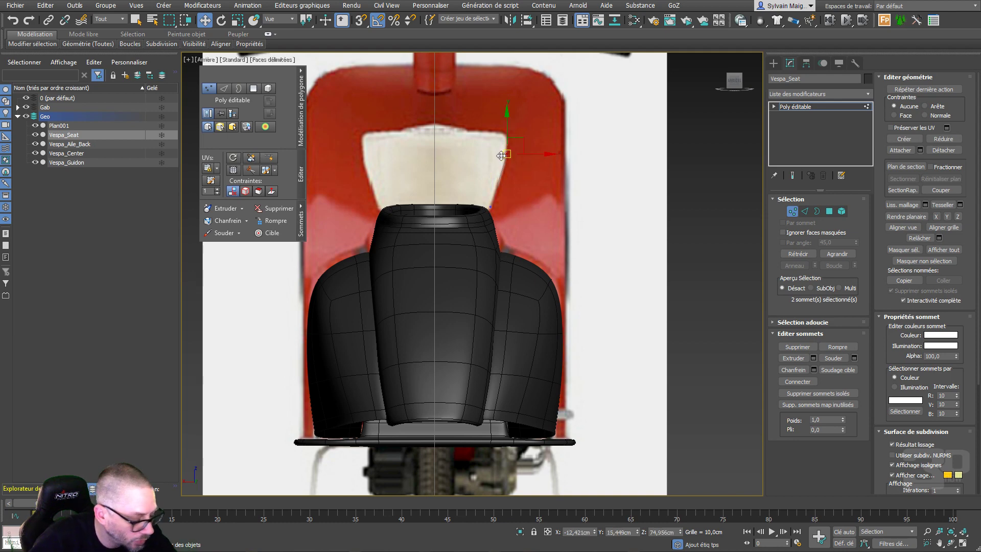
In the Left view, lower the plane's upper rear vertex onto the seat's curved seam line
{"action": "key", "text": "l"}
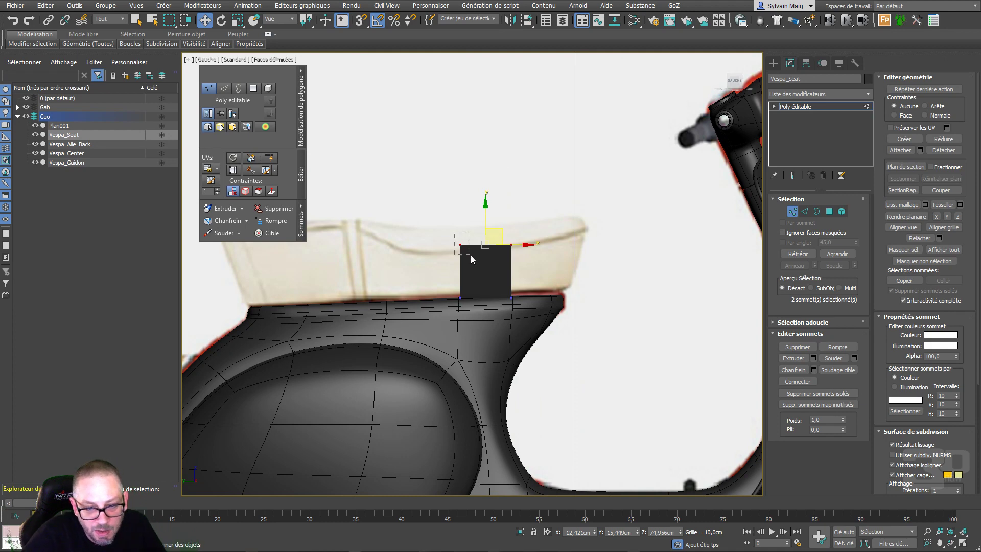
{"action": "left_click", "coordinate": [460, 246]}
{"action": "left_click_drag", "start_coordinate": [477, 238], "coordinate": [476, 248]}
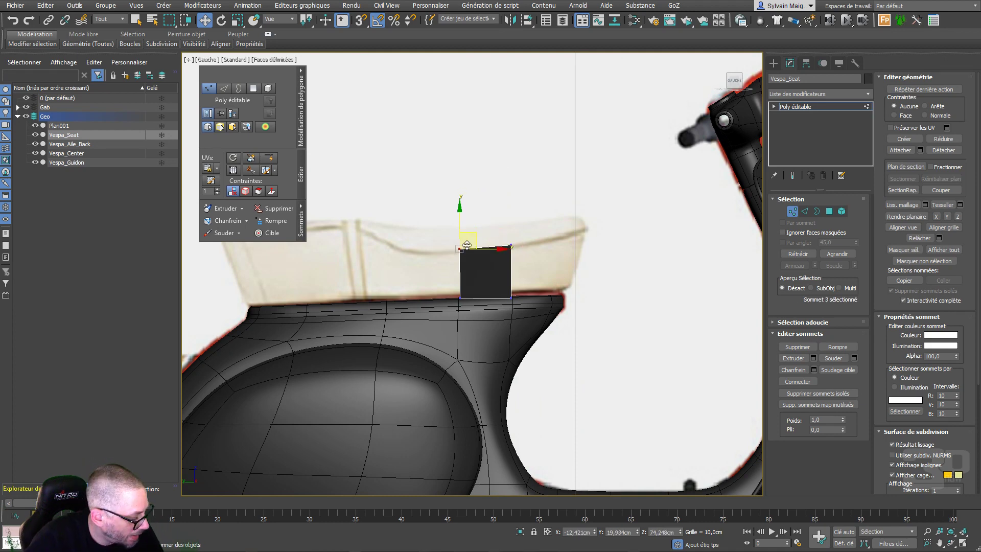
Switch to edge editing in Expert mode and move the floating modelling palette clear of the seat
{"action": "key", "text": "2"}
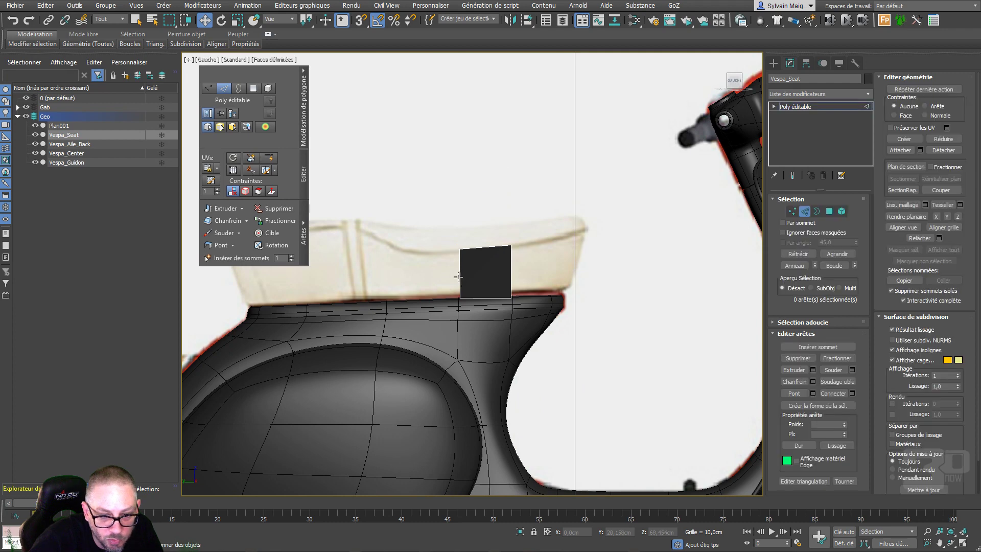
{"action": "left_click", "coordinate": [460, 273]}
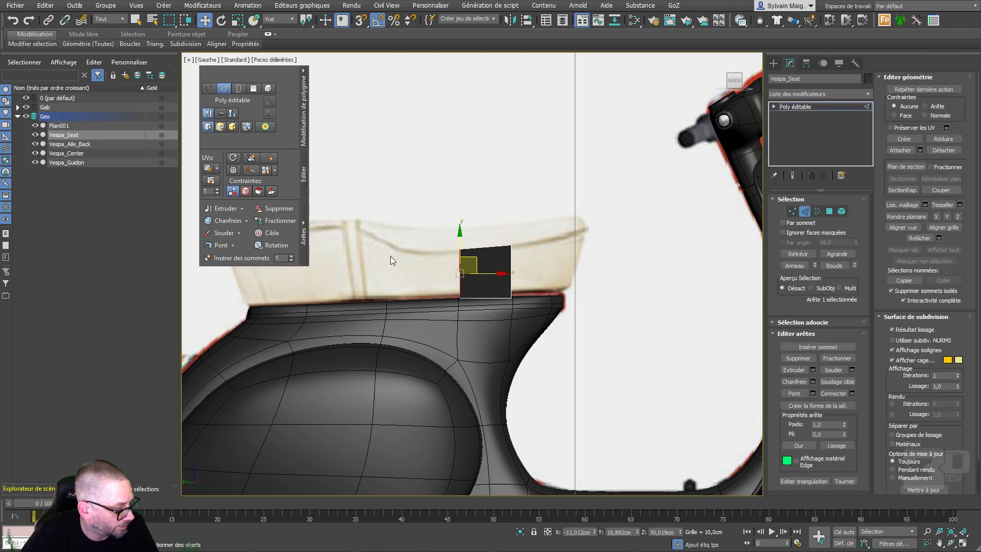
{"action": "key", "text": "ctrl+x"}
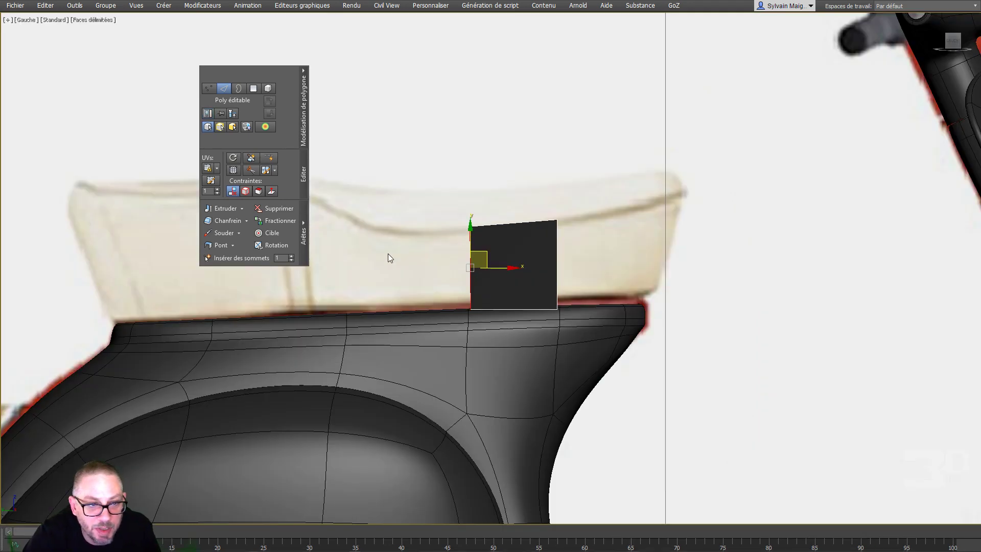
{"action": "left_click", "coordinate": [199, 76]}
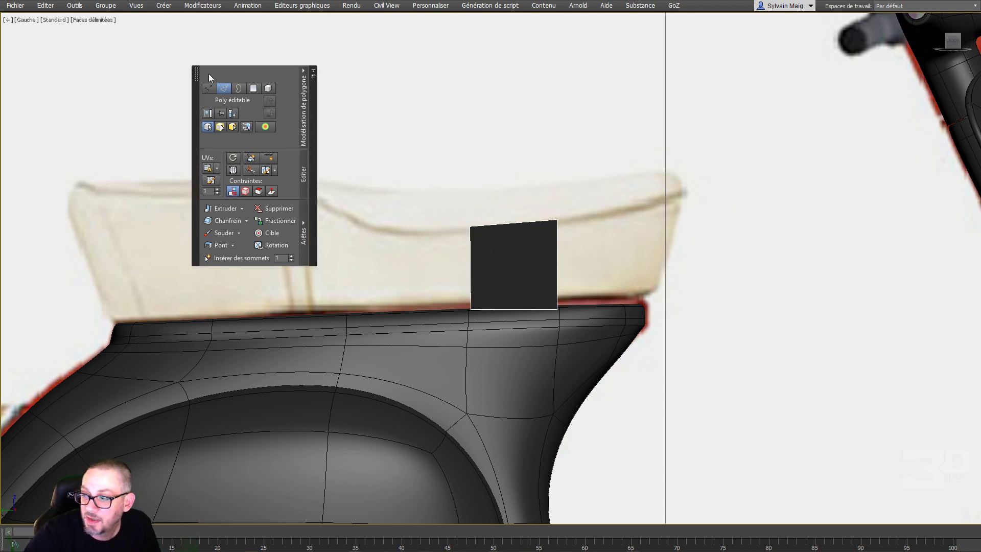
{"action": "left_click_drag", "start_coordinate": [196, 75], "coordinate": [1, 43]}
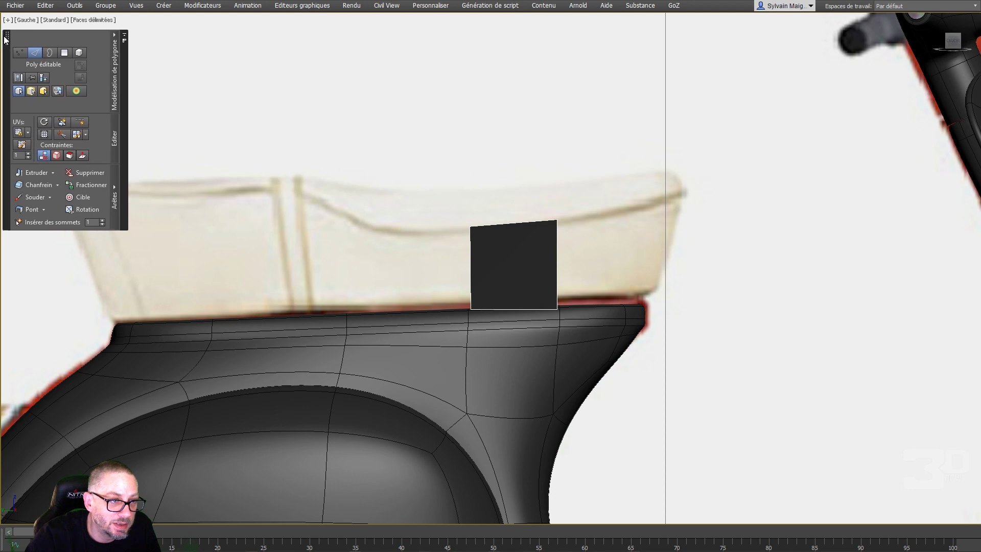
Extend the plane's end edges into a strip along the seat, adding four segments toward the rear and two toward the front
{"action": "left_click", "coordinate": [470, 267]}
{"action": "left_click_drag", "start_coordinate": [504, 269], "coordinate": [245, 306], "text": "shift"}
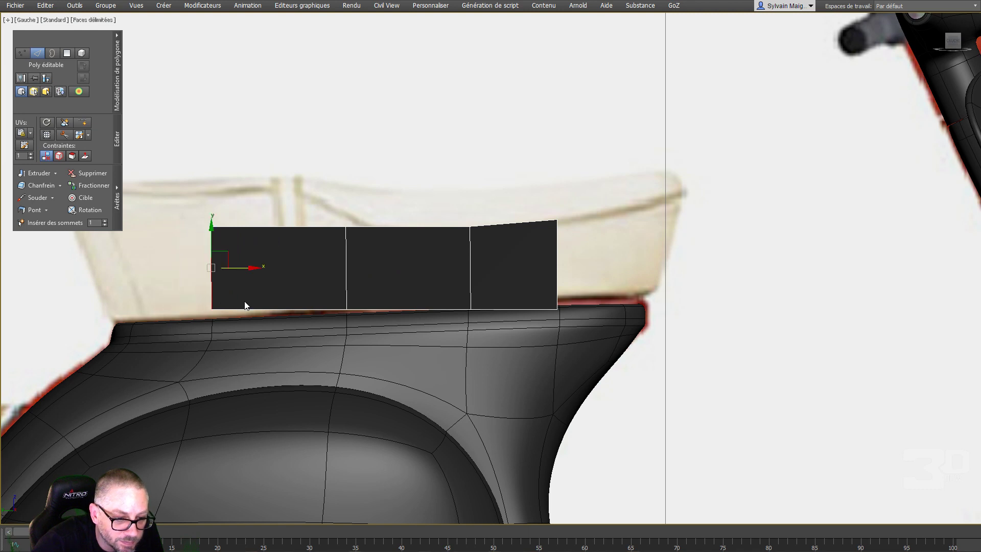
{"action": "left_click_drag", "start_coordinate": [241, 269], "coordinate": [171, 275], "text": "shift"}
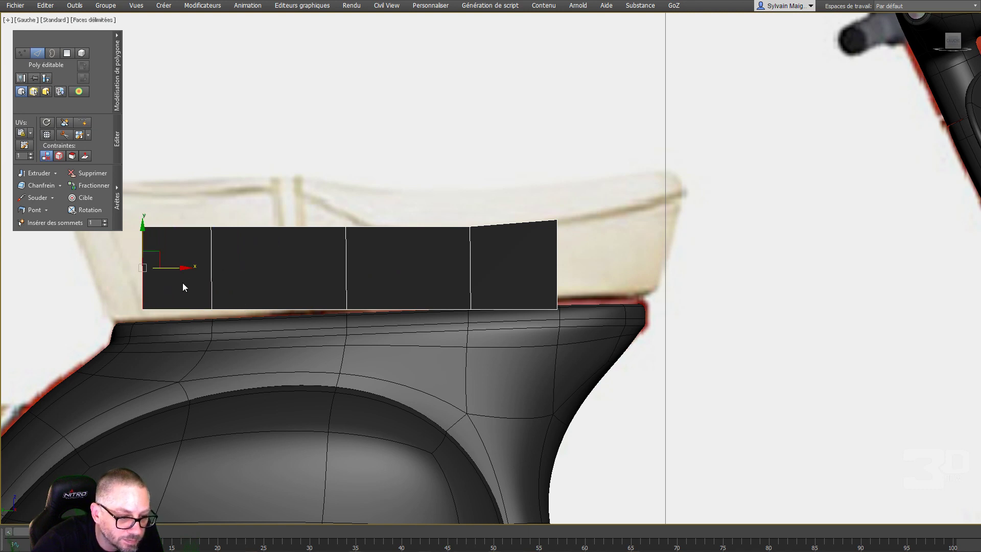
{"action": "middle_click_drag", "start_coordinate": [182, 285], "coordinate": [379, 330]}
{"action": "left_click_drag", "start_coordinate": [370, 316], "coordinate": [328, 312], "text": "shift"}
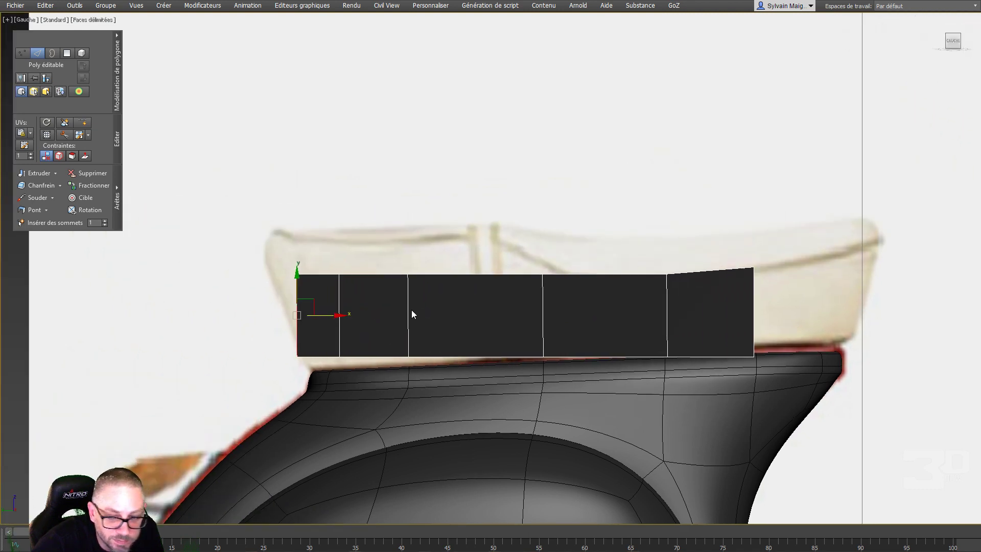
{"action": "left_click", "coordinate": [753, 307]}
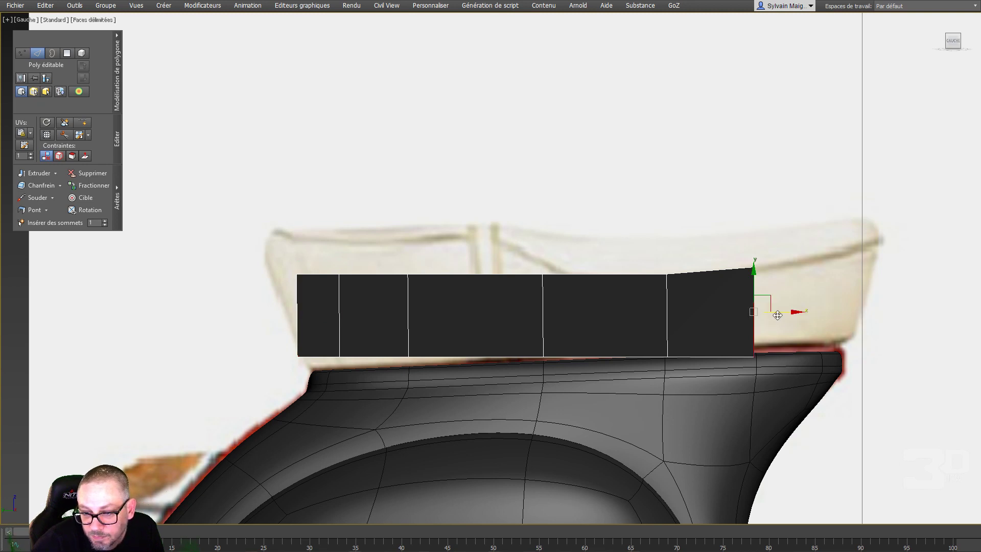
{"action": "left_click_drag", "start_coordinate": [777, 311], "coordinate": [875, 313], "text": "shift"}
Make the seat strip see-through and move the lower vertices of its rear half onto the body's top rim
{"action": "key", "text": "alt+x"}
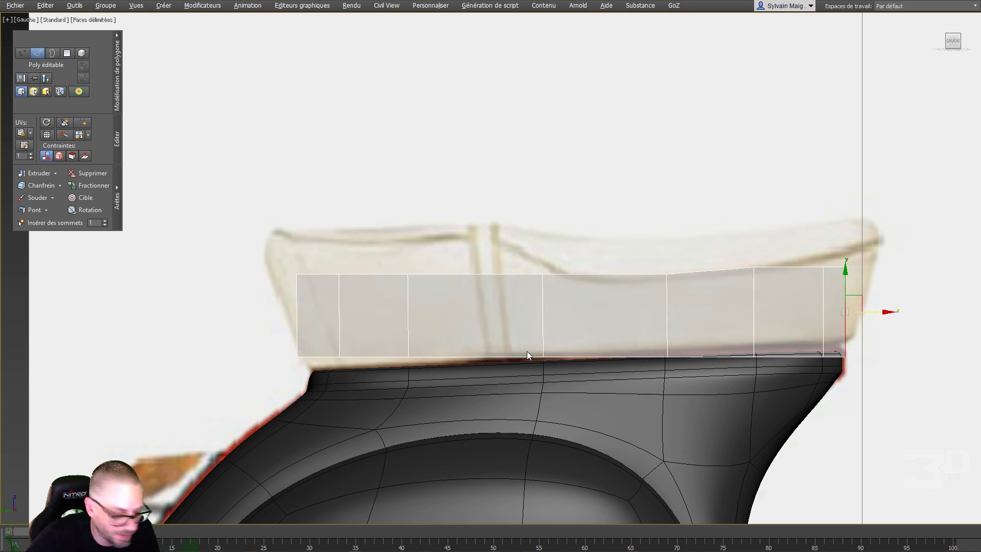
{"action": "key", "text": "1"}
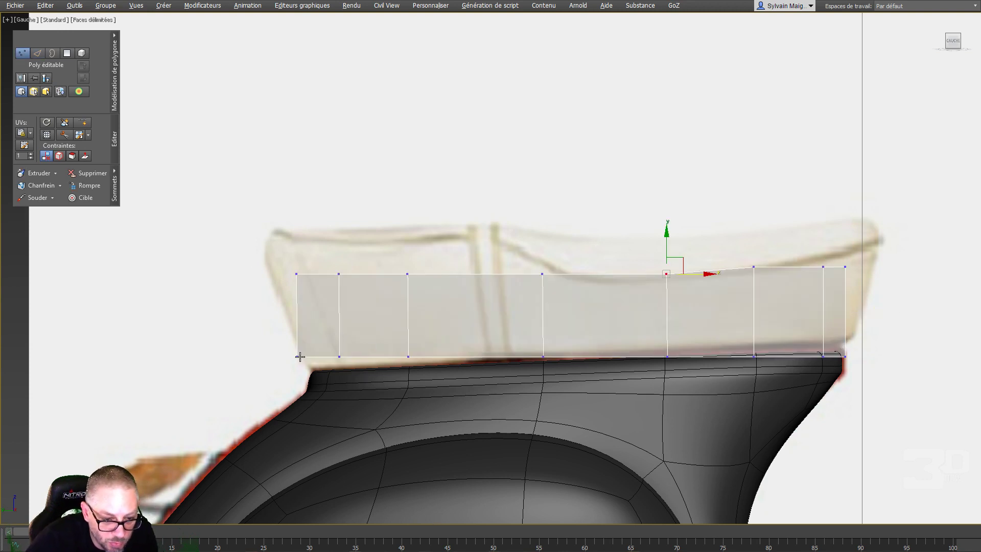
{"action": "left_click", "coordinate": [300, 357]}
{"action": "left_click_drag", "start_coordinate": [310, 352], "coordinate": [329, 362]}
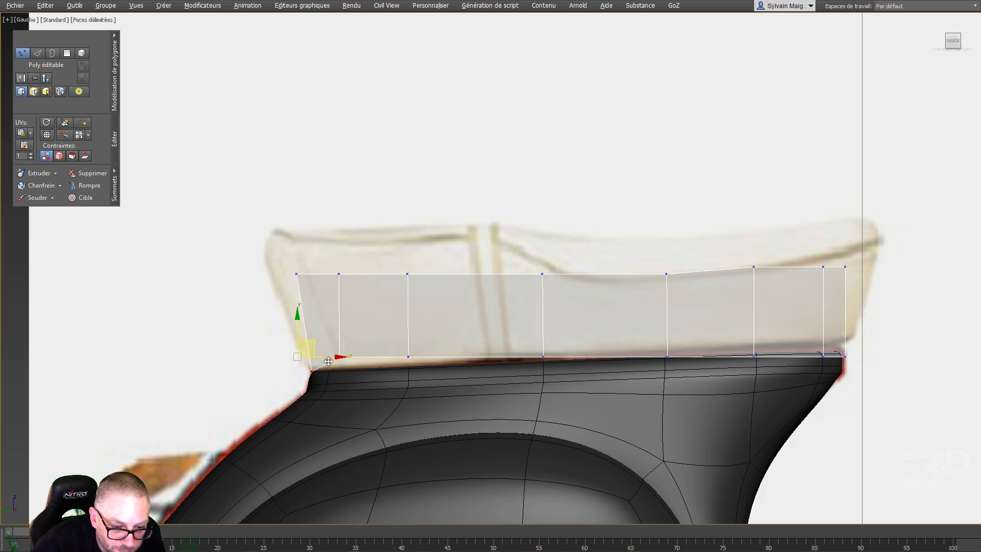
{"action": "left_click", "coordinate": [337, 358]}
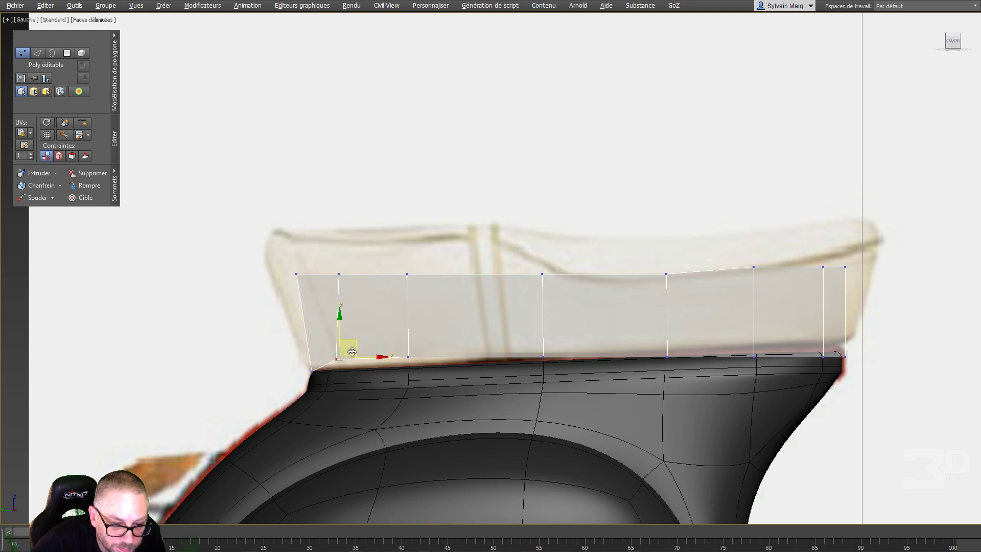
{"action": "left_click_drag", "start_coordinate": [352, 351], "coordinate": [355, 360]}
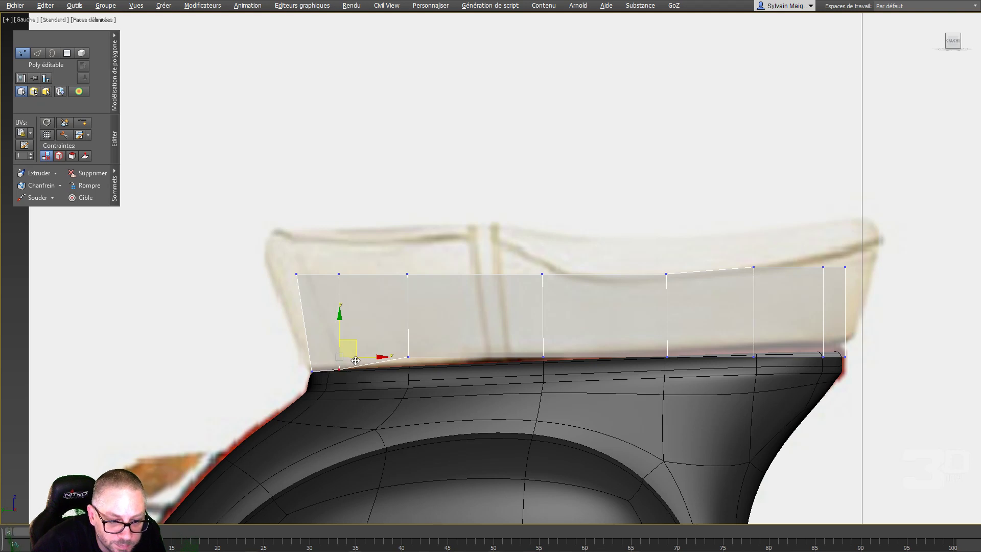
{"action": "left_click", "coordinate": [407, 356]}
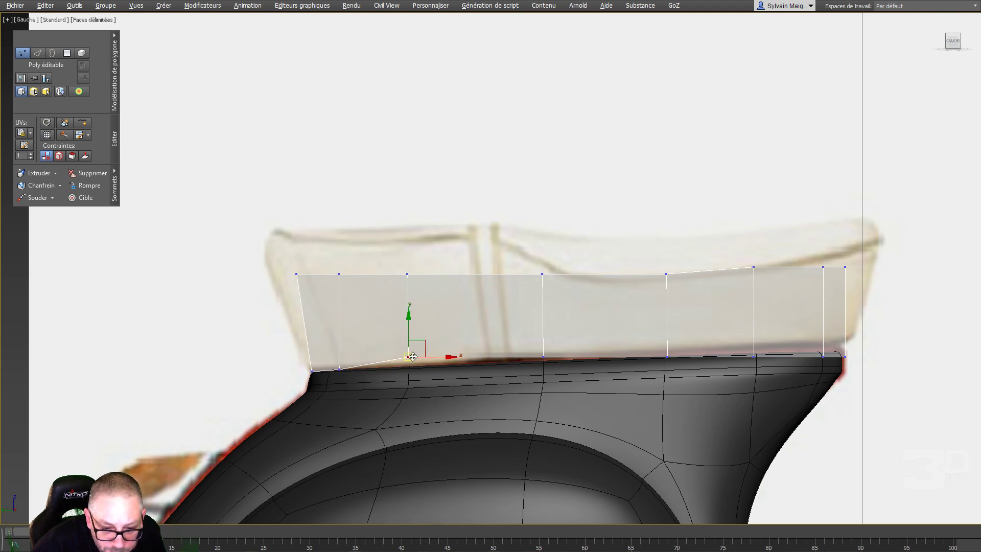
{"action": "left_click_drag", "start_coordinate": [408, 358], "coordinate": [411, 366]}
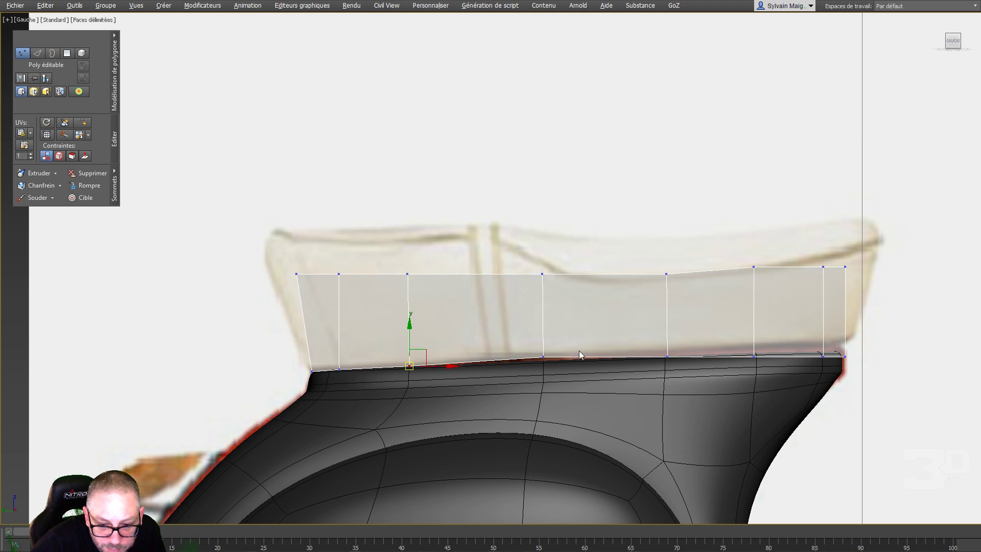
{"action": "left_click", "coordinate": [542, 357]}
{"action": "left_click_drag", "start_coordinate": [543, 357], "coordinate": [543, 360]}
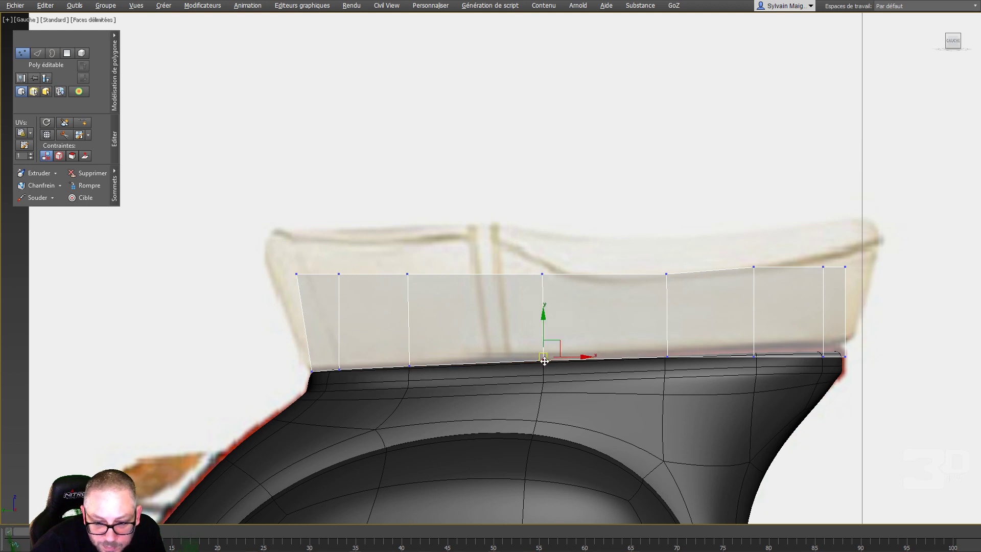
Align the lower vertices of the strip's front half with the seat's bottom line in the side reference
{"action": "left_click", "coordinate": [667, 356]}
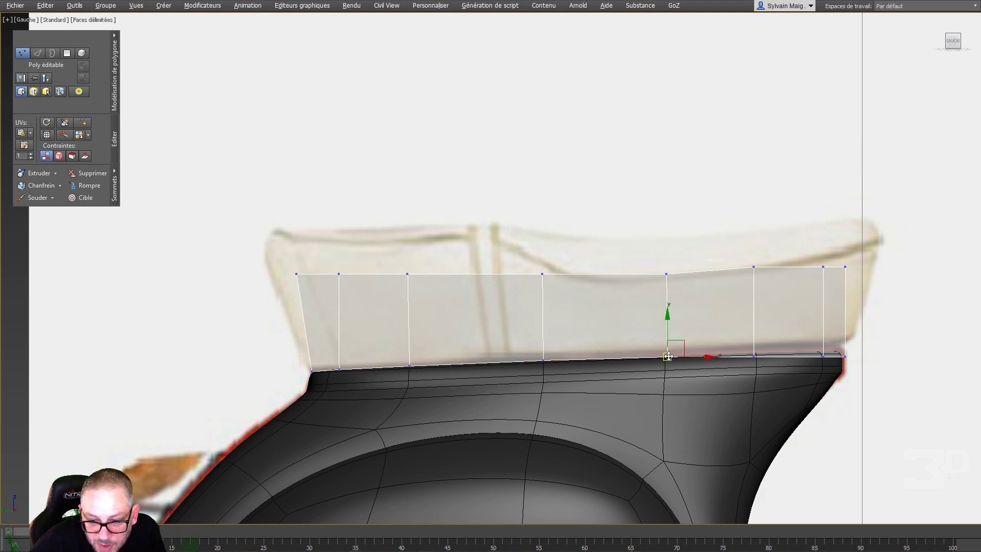
{"action": "left_click", "coordinate": [755, 354]}
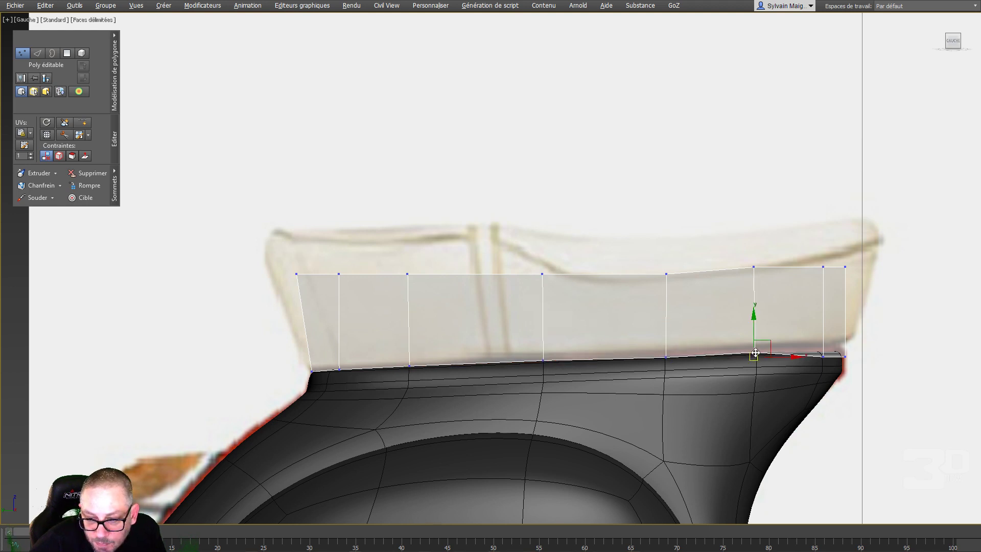
{"action": "left_click", "coordinate": [823, 356]}
{"action": "left_click_drag", "start_coordinate": [822, 355], "coordinate": [819, 351]}
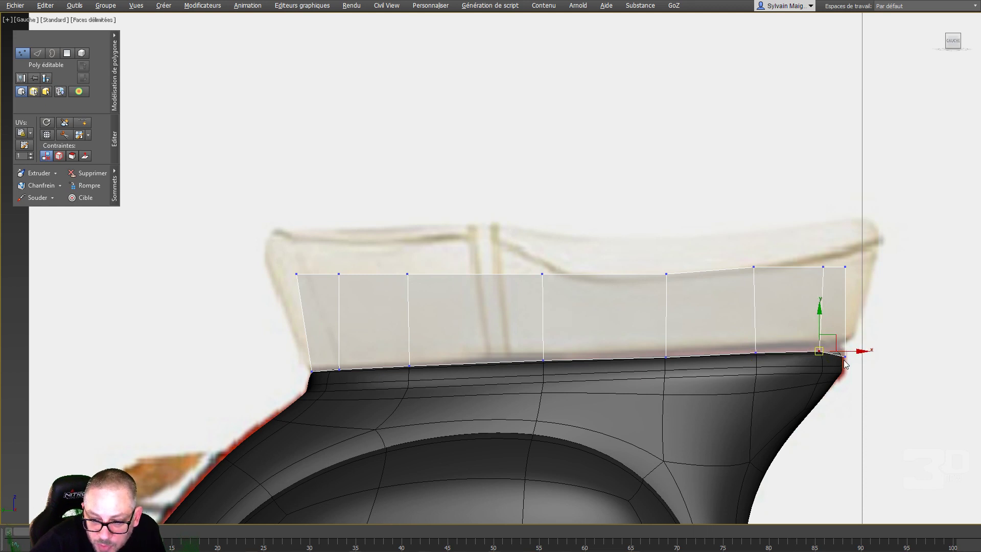
{"action": "left_click", "coordinate": [845, 357]}
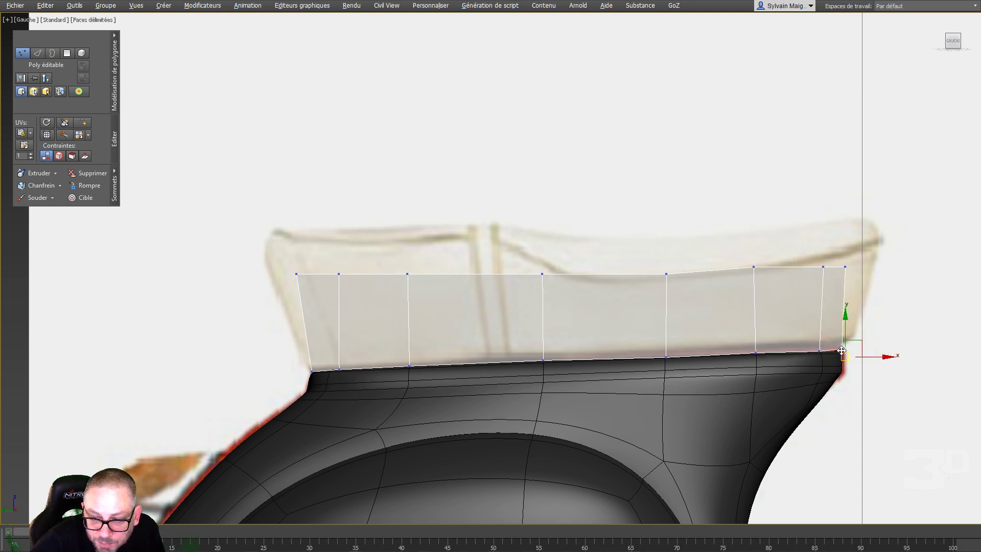
{"action": "left_click_drag", "start_coordinate": [845, 357], "coordinate": [841, 349]}
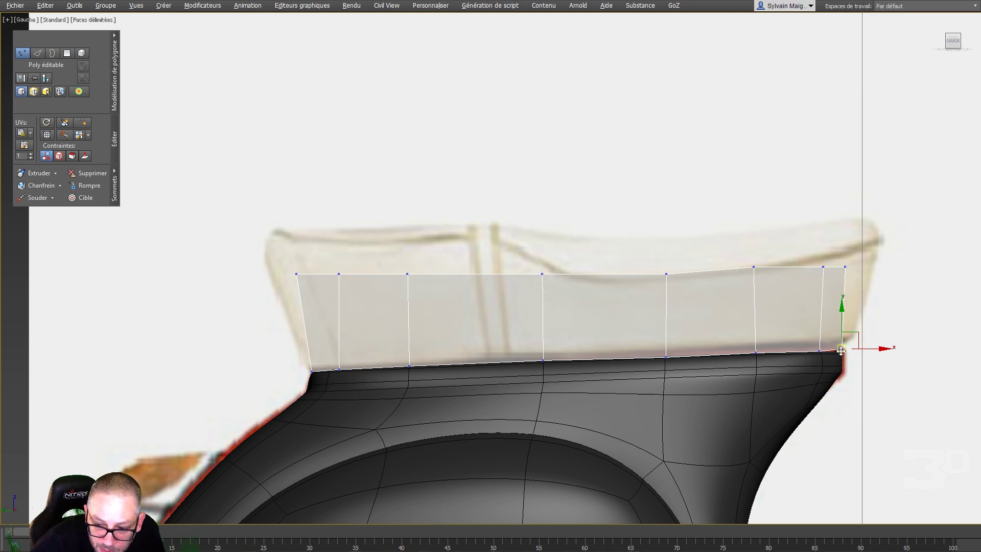
{"action": "left_click_drag", "start_coordinate": [842, 353], "coordinate": [844, 356]}
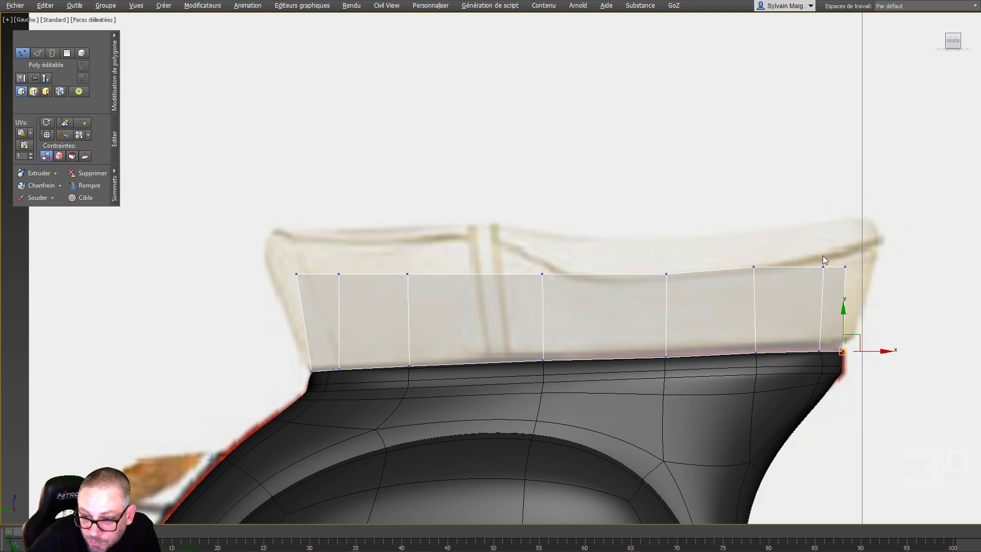
Move the upper vertices of the strip's front half onto the seat's curved seam, up to the front tip
{"action": "left_click_drag", "start_coordinate": [857, 283], "coordinate": [880, 246]}
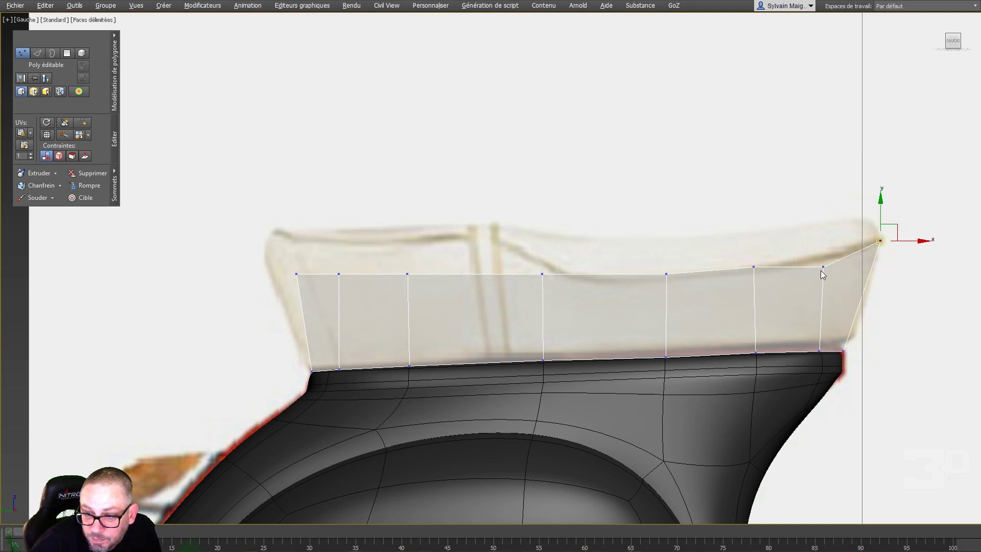
{"action": "left_click_drag", "start_coordinate": [823, 266], "coordinate": [821, 260]}
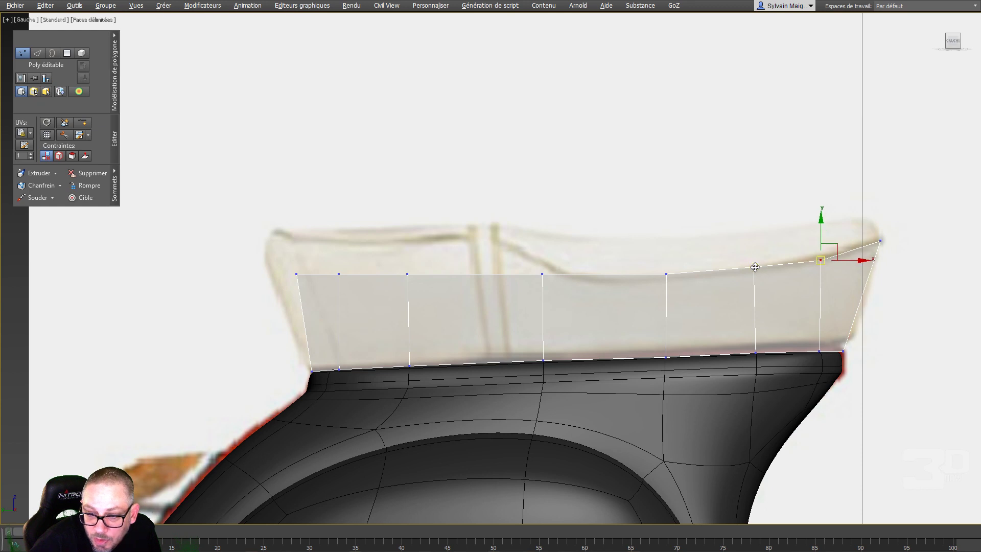
{"action": "left_click_drag", "start_coordinate": [755, 267], "coordinate": [753, 270]}
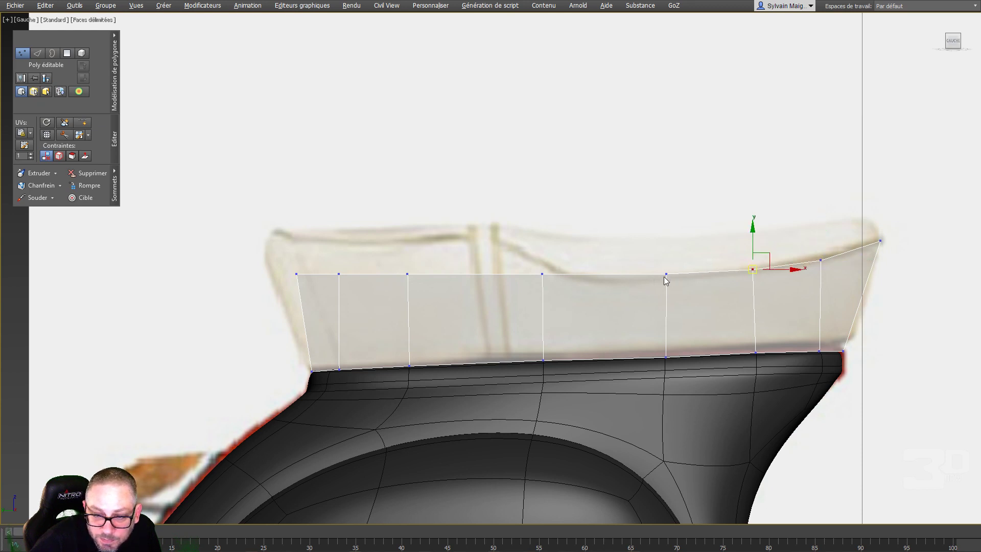
{"action": "left_click_drag", "start_coordinate": [665, 276], "coordinate": [666, 281]}
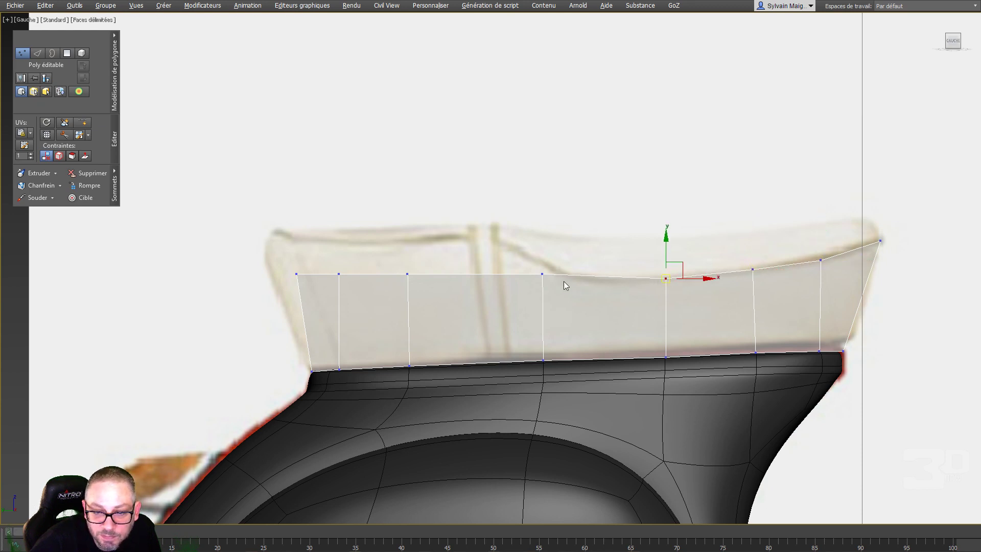
{"action": "left_click_drag", "start_coordinate": [542, 273], "coordinate": [570, 276]}
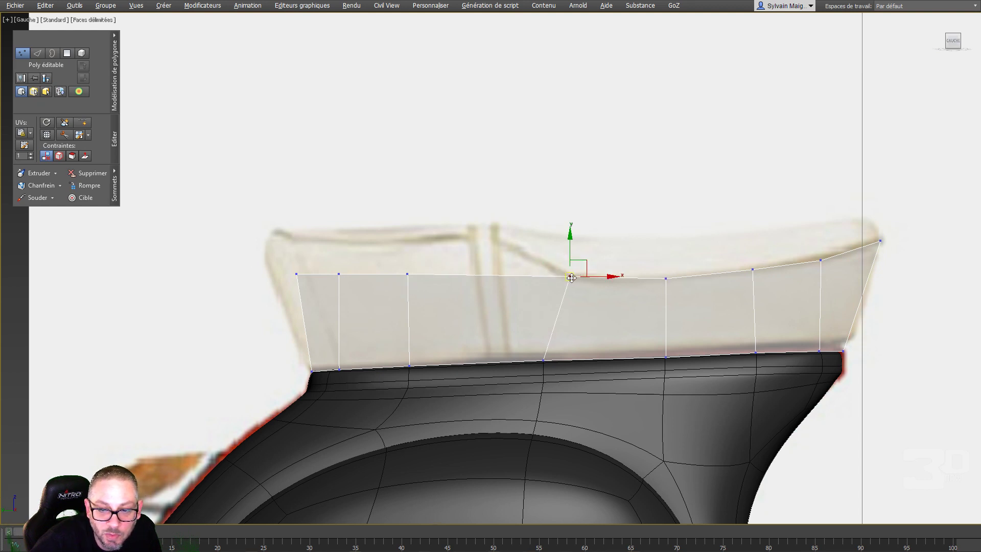
{"action": "left_click_drag", "start_coordinate": [571, 277], "coordinate": [554, 267]}
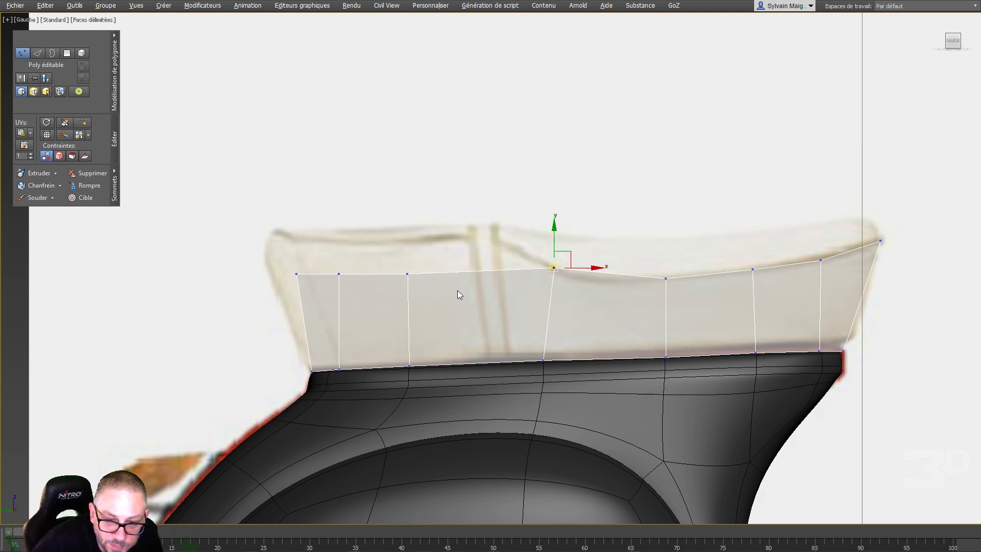
Insert a SwiftLoop edge loop across the strip at the seat strap and move its upper and lower vertices onto the strap
{"action": "right_click", "coordinate": [454, 287]}
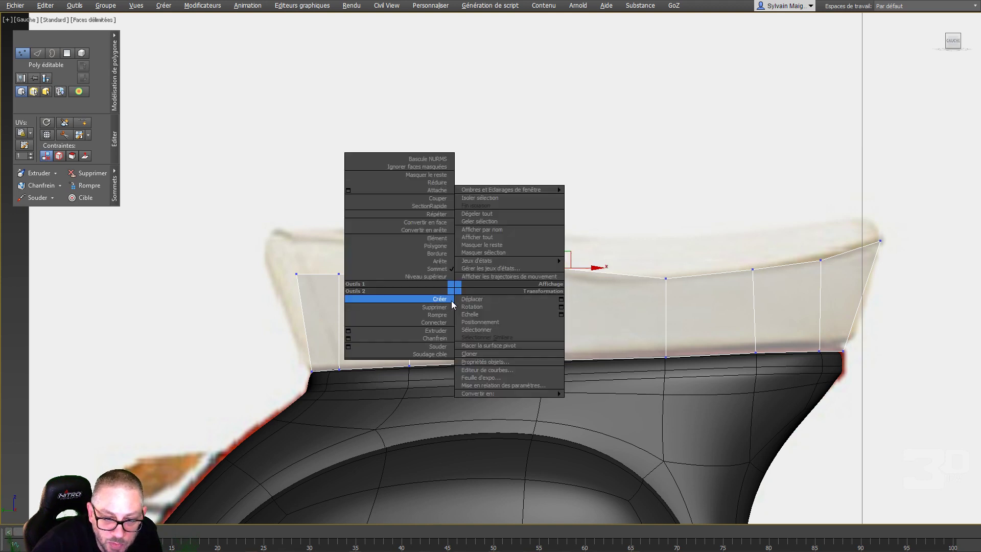
{"action": "left_click", "coordinate": [88, 121]}
{"action": "left_click", "coordinate": [84, 121]}
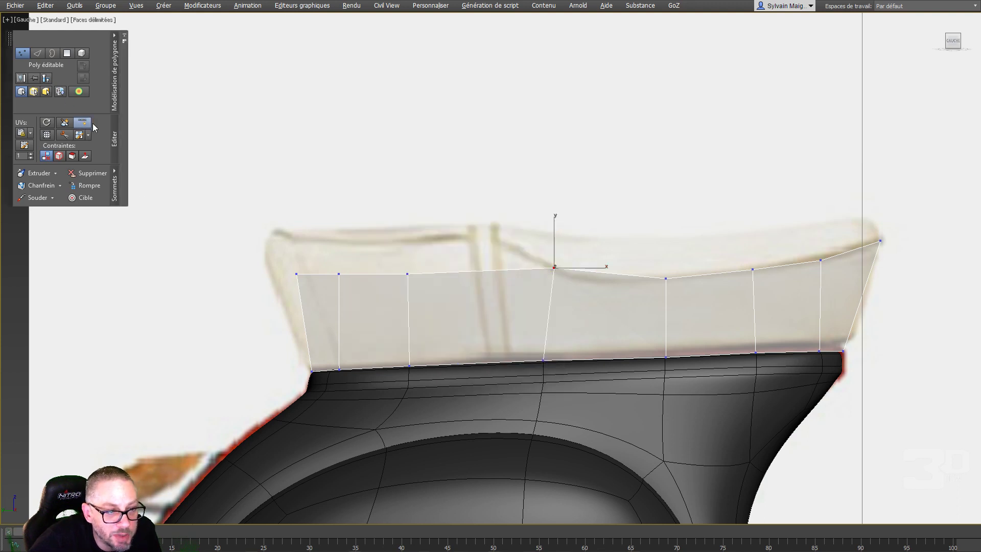
{"action": "left_click", "coordinate": [482, 294]}
{"action": "right_click", "coordinate": [484, 297]}
{"action": "left_click", "coordinate": [478, 271]}
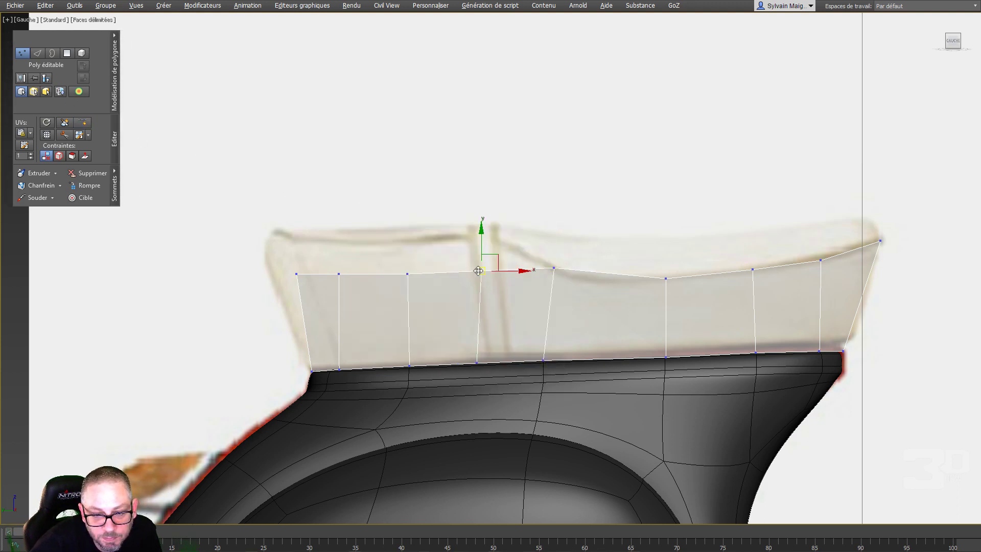
{"action": "left_click_drag", "start_coordinate": [478, 271], "coordinate": [481, 237]}
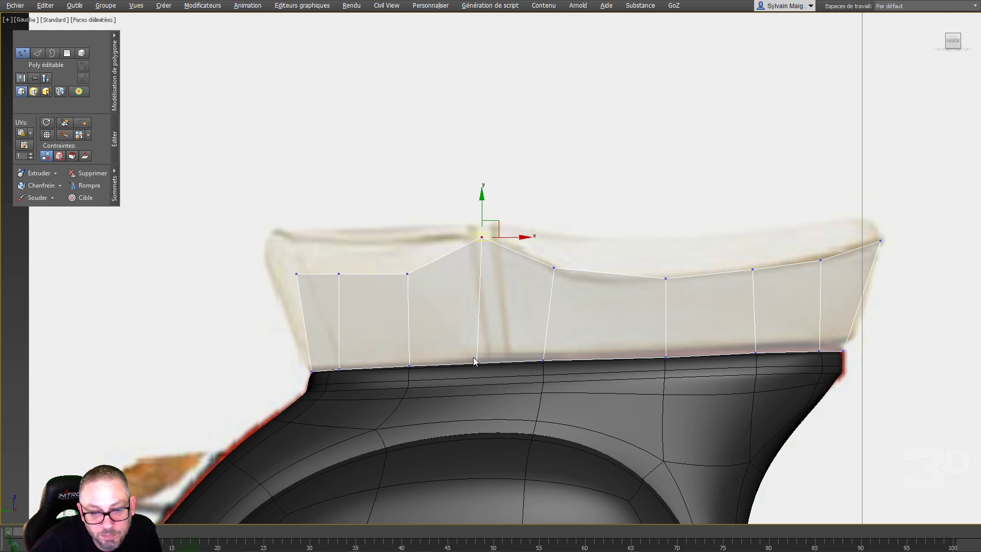
{"action": "left_click", "coordinate": [475, 363]}
{"action": "left_click_drag", "start_coordinate": [475, 363], "coordinate": [487, 363]}
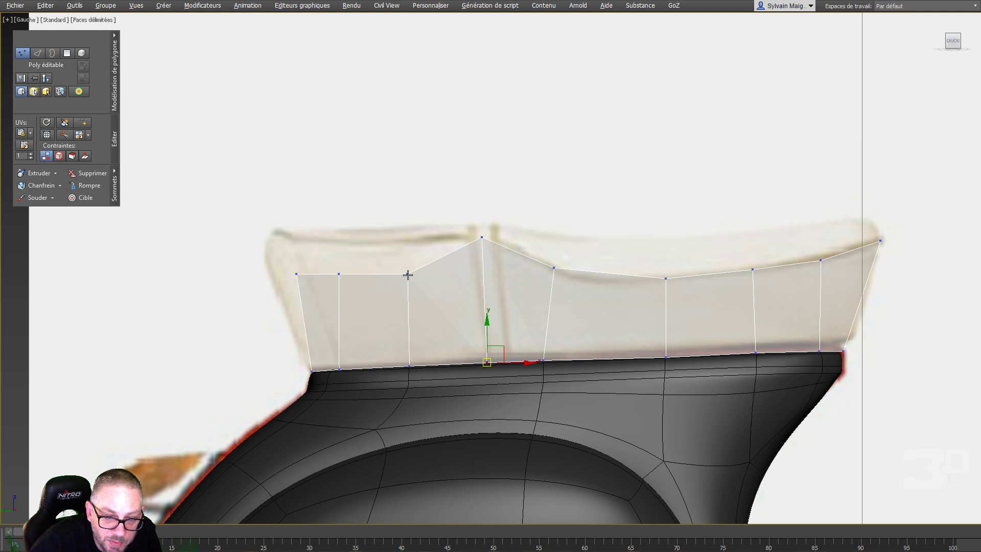
Raise the upper vertices of the strip's rear half to the seam line and slant the rear end along the seat outline
{"action": "left_click_drag", "start_coordinate": [408, 275], "coordinate": [404, 240]}
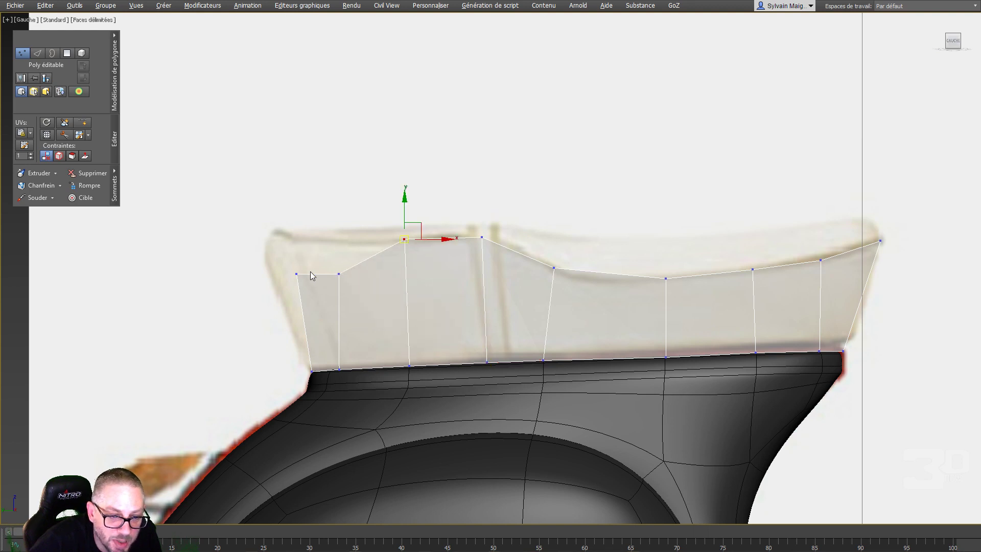
{"action": "left_click_drag", "start_coordinate": [296, 276], "coordinate": [260, 238]}
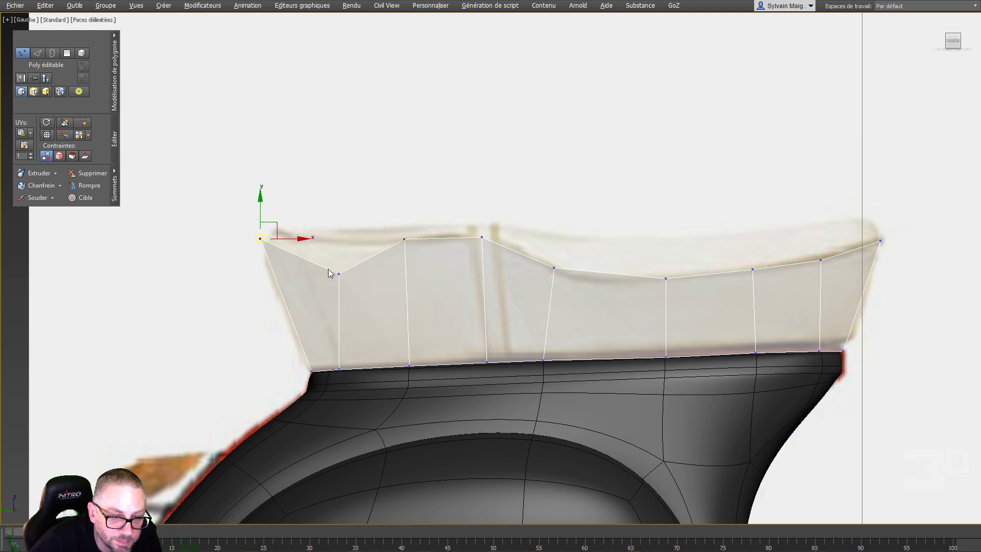
{"action": "left_click_drag", "start_coordinate": [337, 273], "coordinate": [297, 238]}
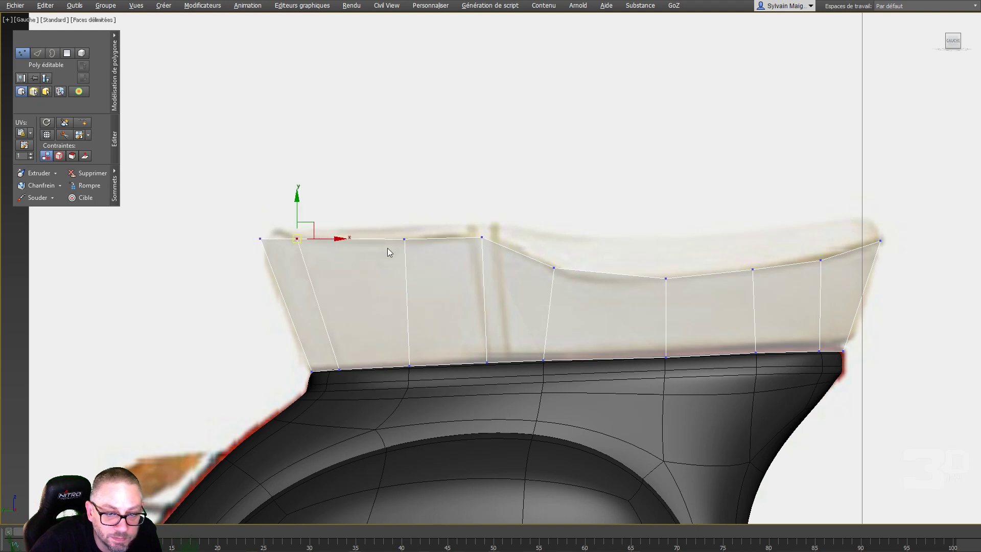
{"action": "left_click_drag", "start_coordinate": [406, 240], "coordinate": [375, 246]}
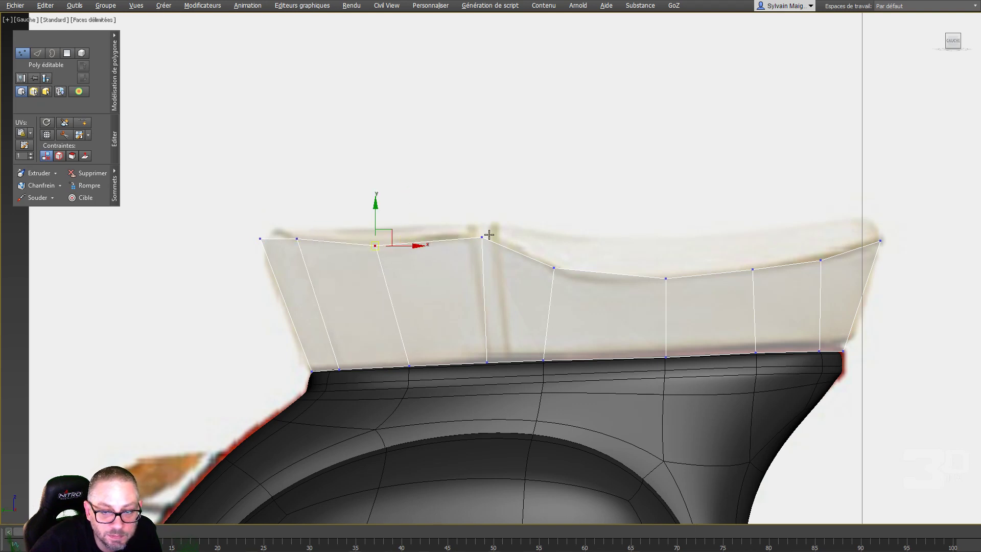
{"action": "left_click", "coordinate": [485, 238]}
{"action": "left_click_drag", "start_coordinate": [485, 238], "coordinate": [483, 234]}
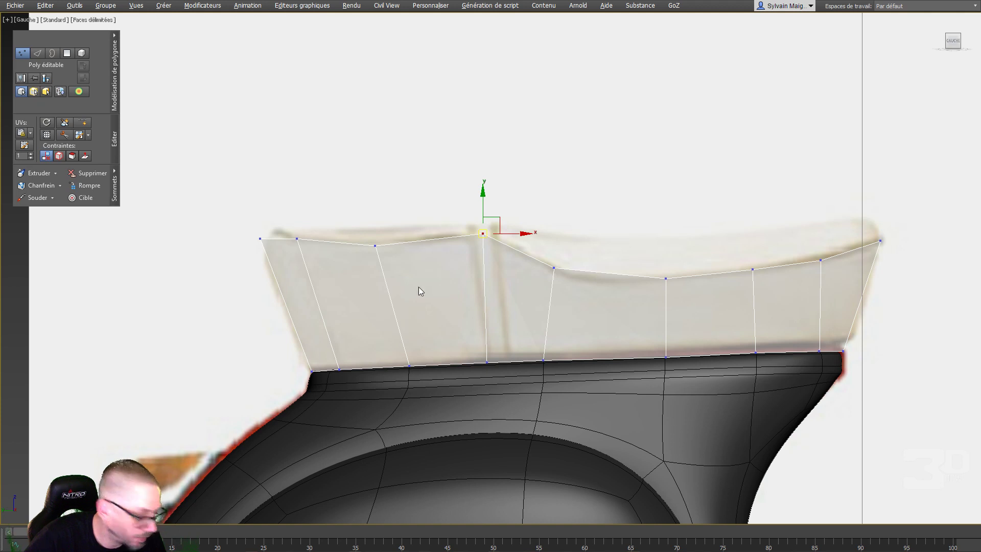
Select the strip's upper border and both end edges, extend them inward toward the centreline in Top view, and inspect the result in perspective
{"action": "left_click", "coordinate": [38, 52]}
{"action": "double_click", "coordinate": [346, 242]}
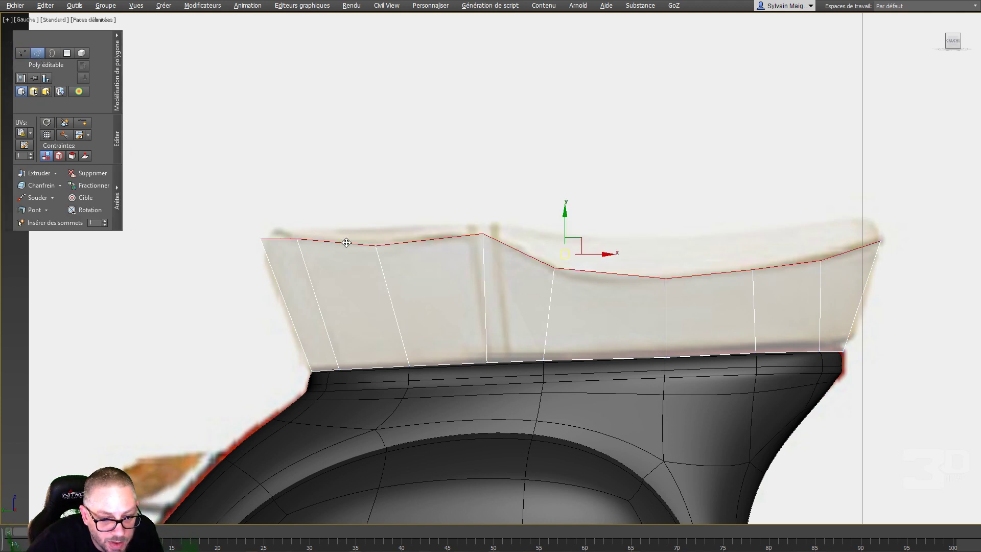
{"action": "left_click", "coordinate": [282, 287], "text": "ctrl"}
{"action": "left_click", "coordinate": [868, 285], "text": "ctrl"}
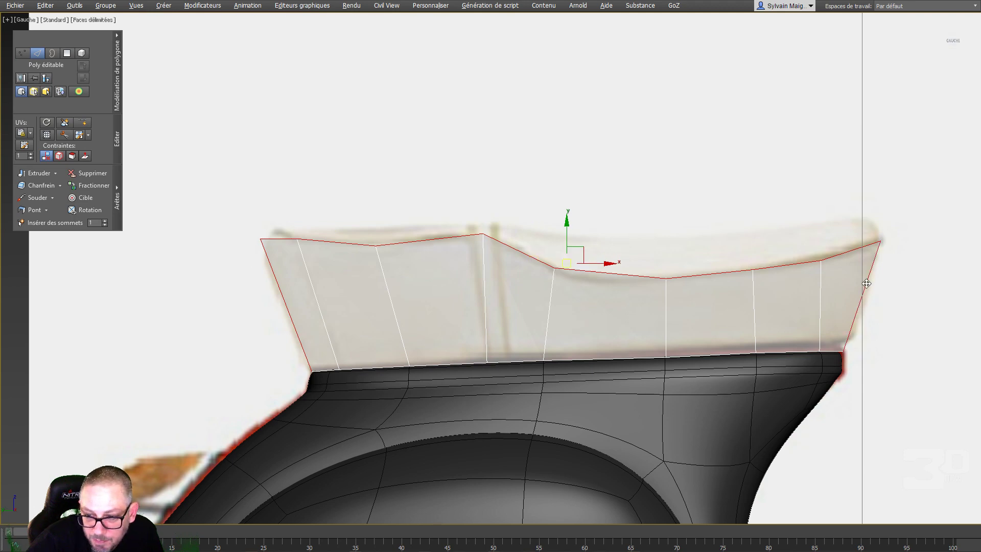
{"action": "key", "text": "t"}
{"action": "scroll", "coordinate": [507, 295], "scroll_direction": "down", "scroll_amount": 4}
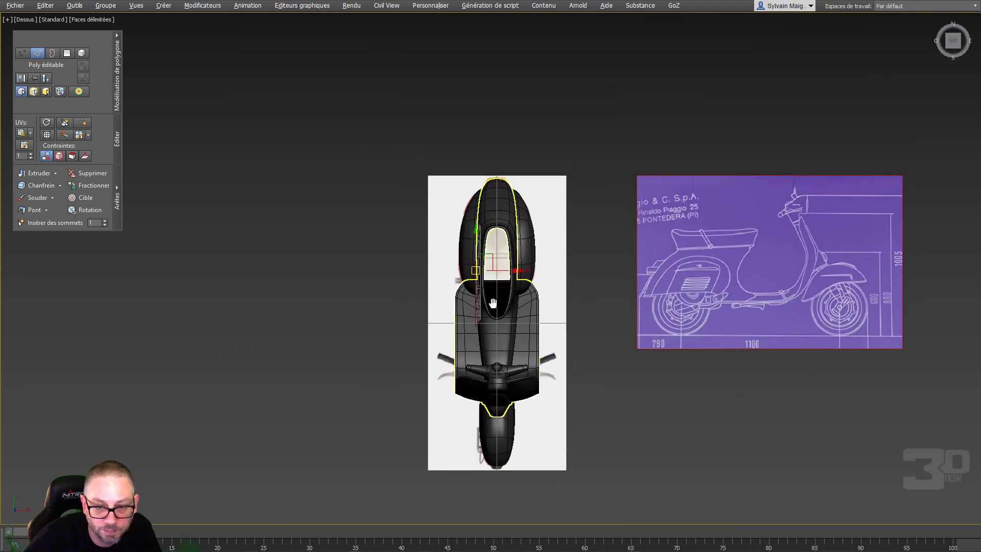
{"action": "scroll", "coordinate": [495, 277], "scroll_direction": "up", "scroll_amount": 6}
{"action": "left_click_drag", "start_coordinate": [470, 266], "coordinate": [507, 278]}
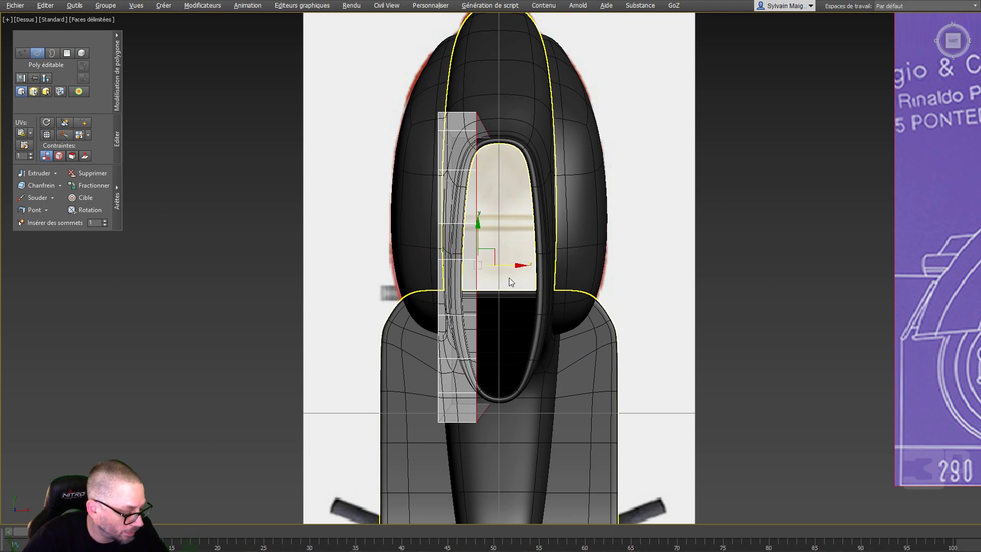
{"action": "key", "text": "p"}
{"action": "middle_click_drag", "start_coordinate": [478, 284], "coordinate": [640, 220], "text": "alt"}
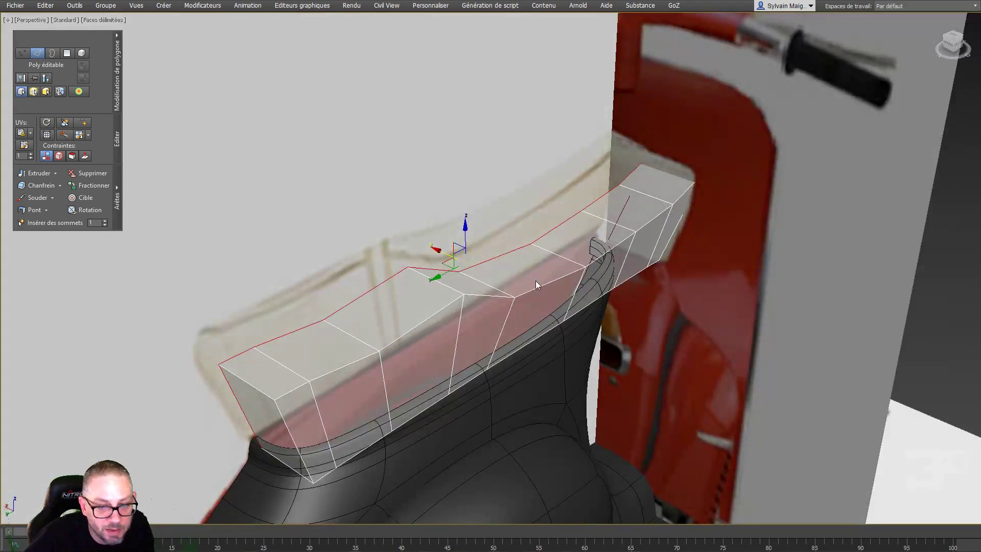
Move only the seat's pivot to the world origin, setting X, Y and Z to 0 cm
{"action": "left_click", "coordinate": [38, 53]}
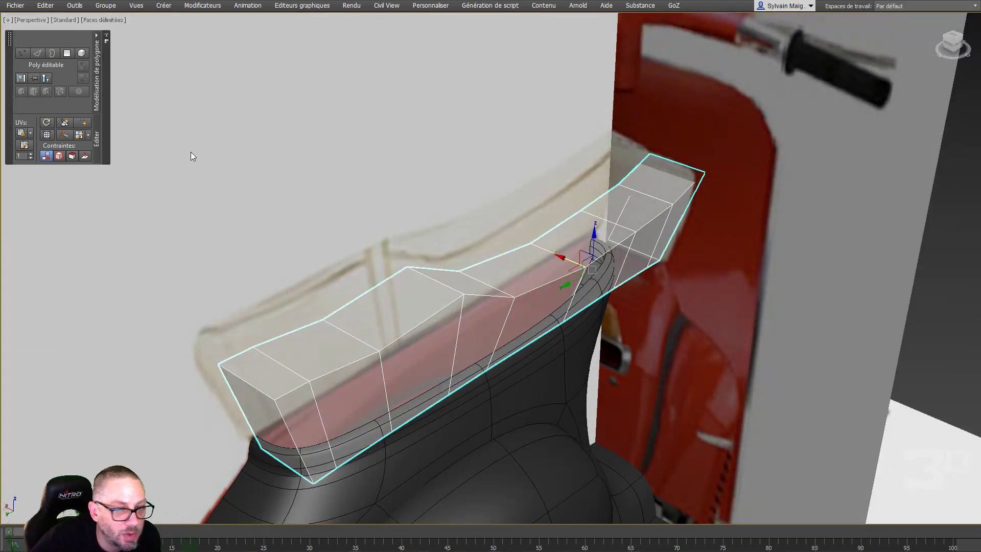
{"action": "left_click", "coordinate": [20, 80]}
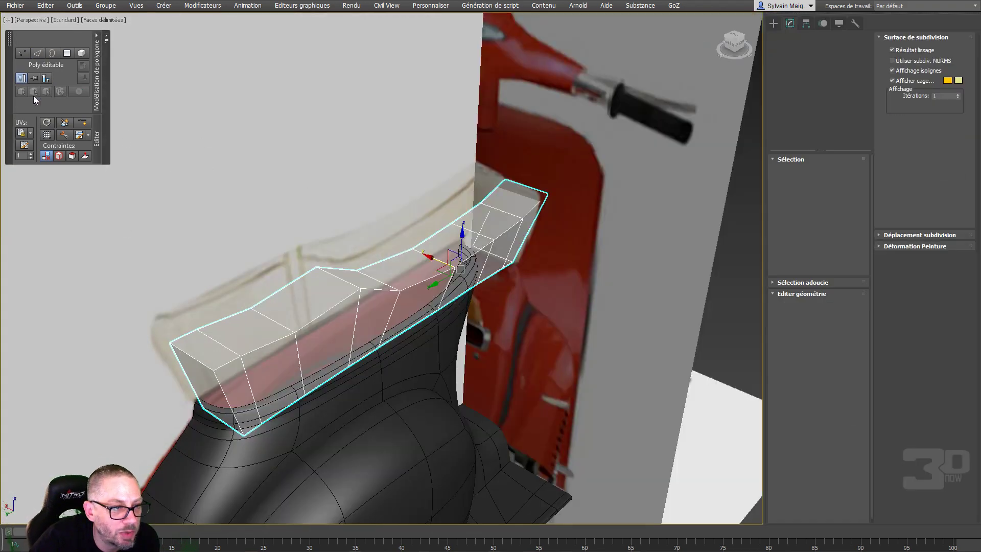
{"action": "left_click", "coordinate": [805, 24]}
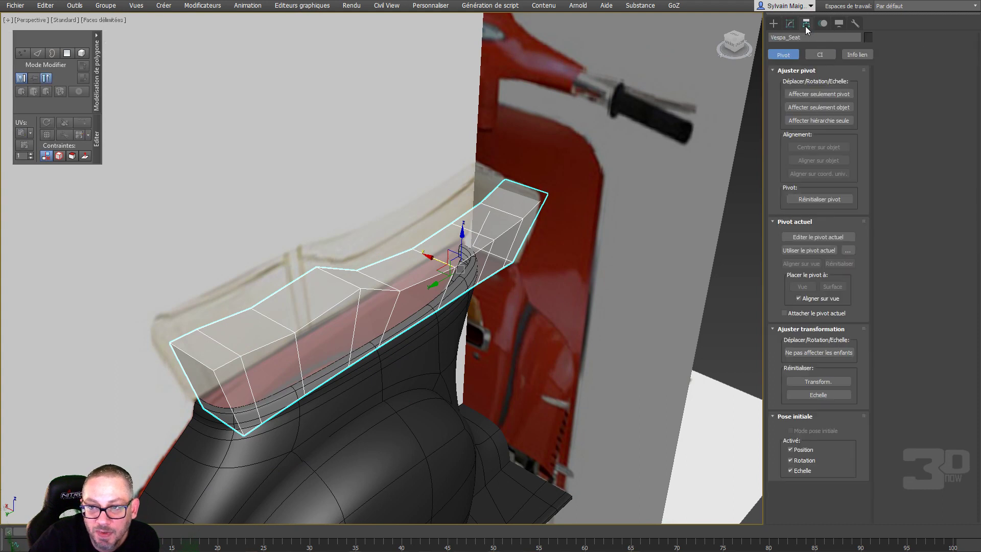
{"action": "left_click", "coordinate": [810, 93]}
{"action": "left_click", "coordinate": [819, 174]}
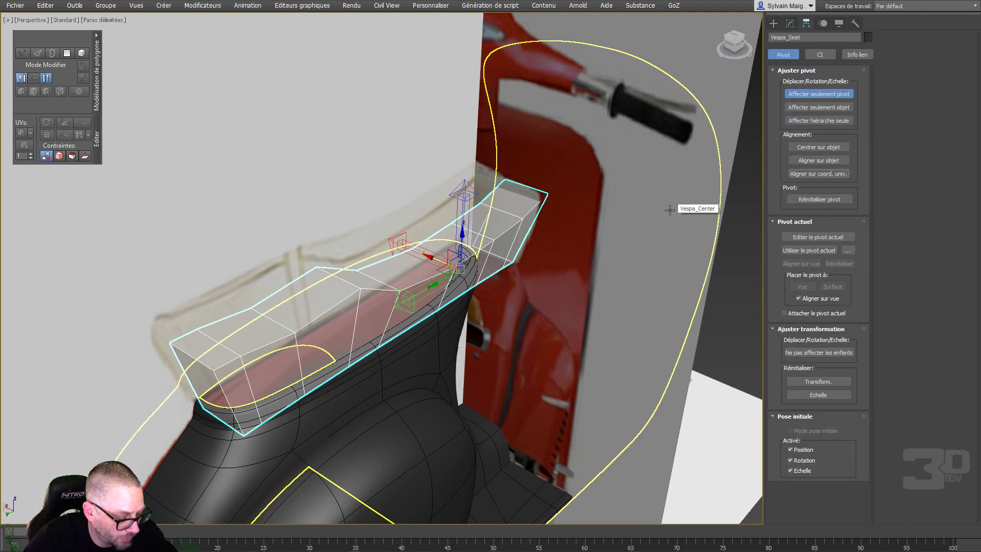
{"action": "key", "text": "F12"}
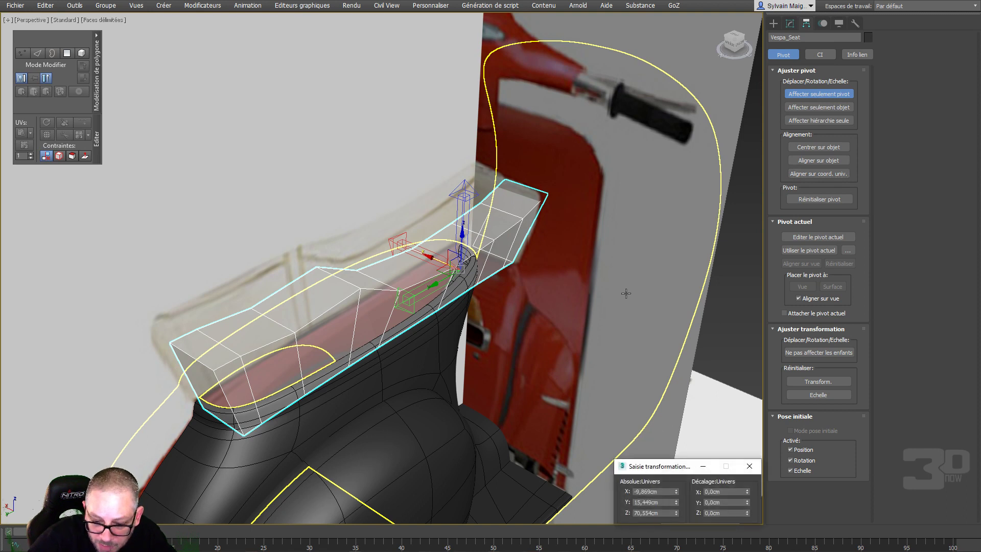
{"action": "right_click", "coordinate": [676, 491]}
{"action": "right_click", "coordinate": [676, 502]}
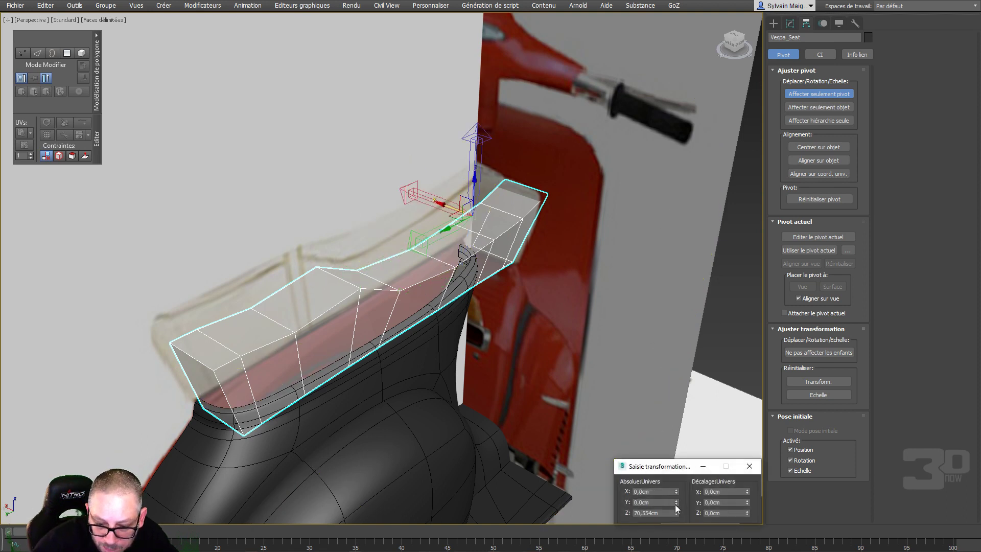
{"action": "right_click", "coordinate": [676, 513]}
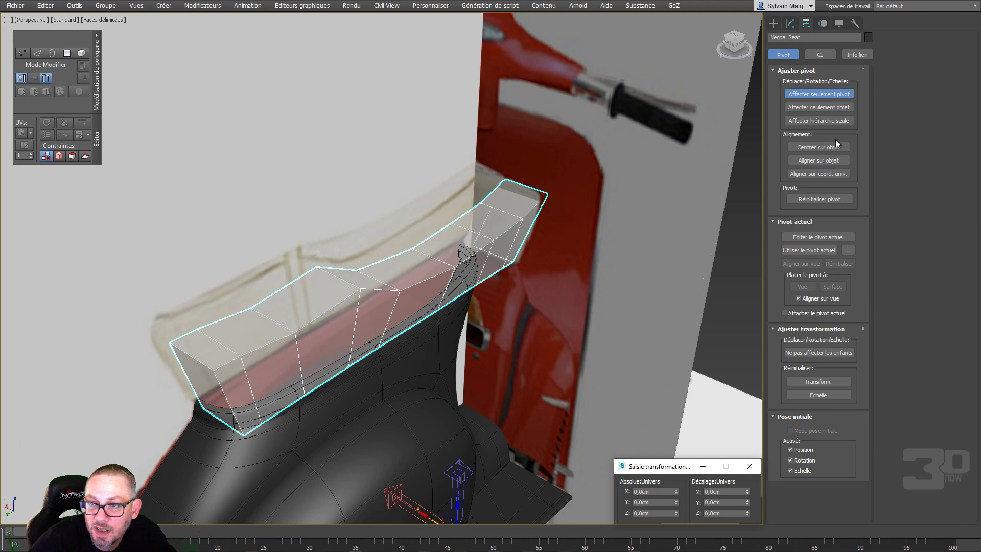
Reset the seat's transform (Reset XForm) and convert it back to an editable polygon
{"action": "left_click", "coordinate": [854, 23]}
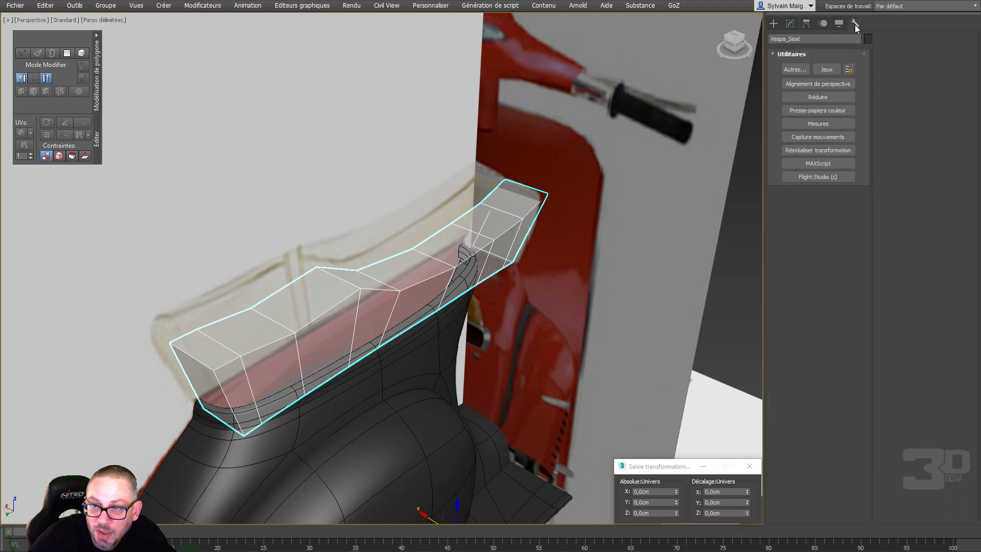
{"action": "left_click", "coordinate": [817, 150]}
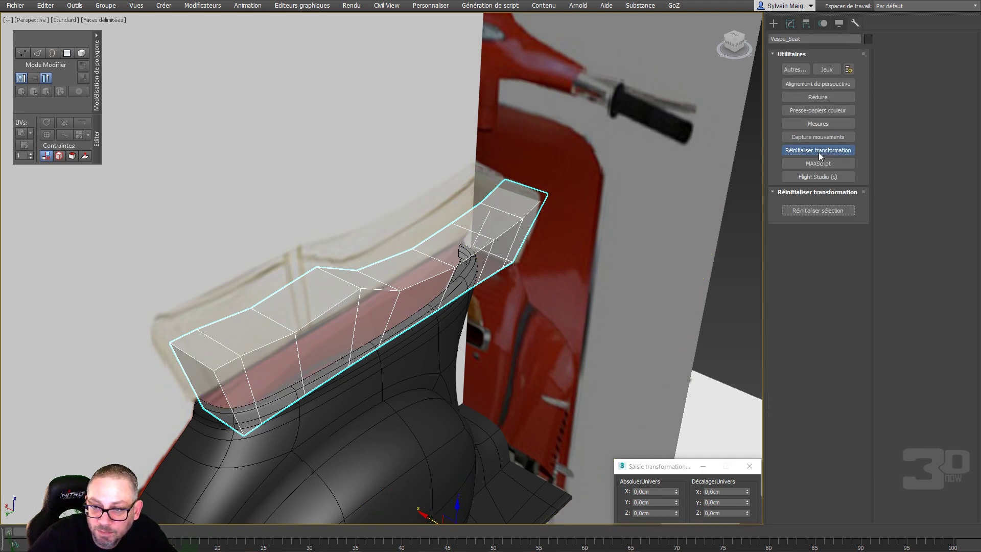
{"action": "left_click", "coordinate": [813, 210]}
{"action": "right_click", "coordinate": [568, 285]}
{"action": "mouse_move", "coordinate": [624, 388]}
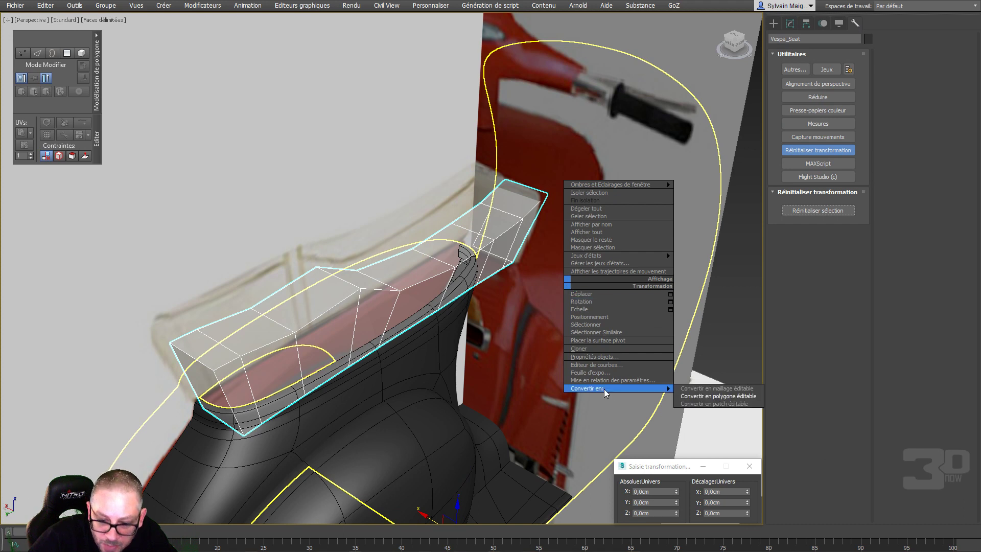
{"action": "left_click", "coordinate": [695, 398]}
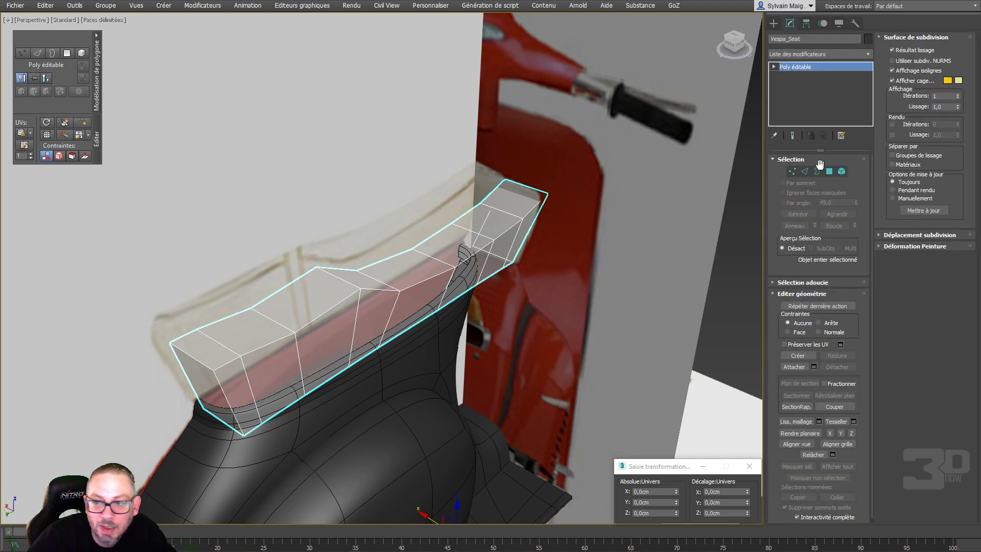
Make the seat's selected inner border edges planar in X and set their absolute X position to 0 cm
{"action": "left_click", "coordinate": [805, 173]}
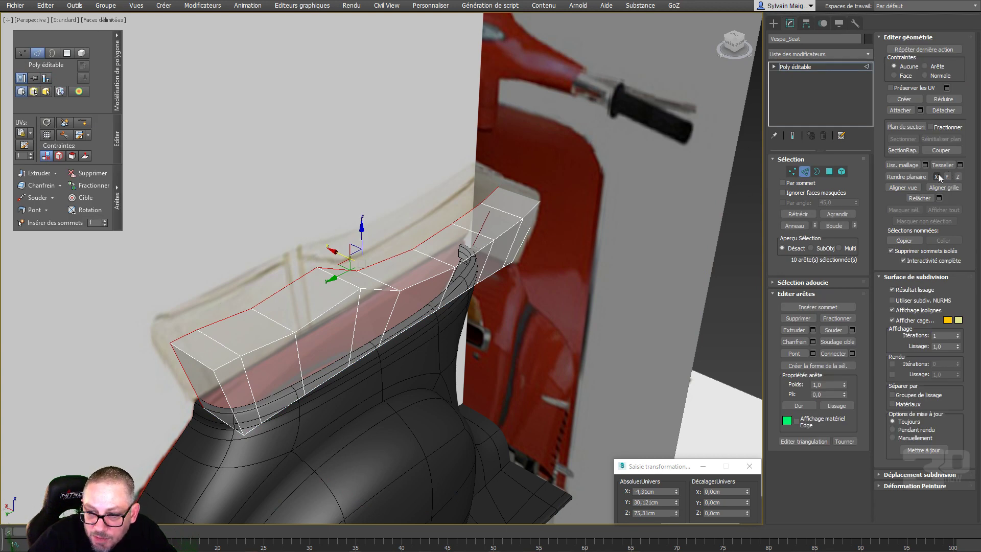
{"action": "left_click", "coordinate": [937, 176]}
{"action": "right_click", "coordinate": [579, 272]}
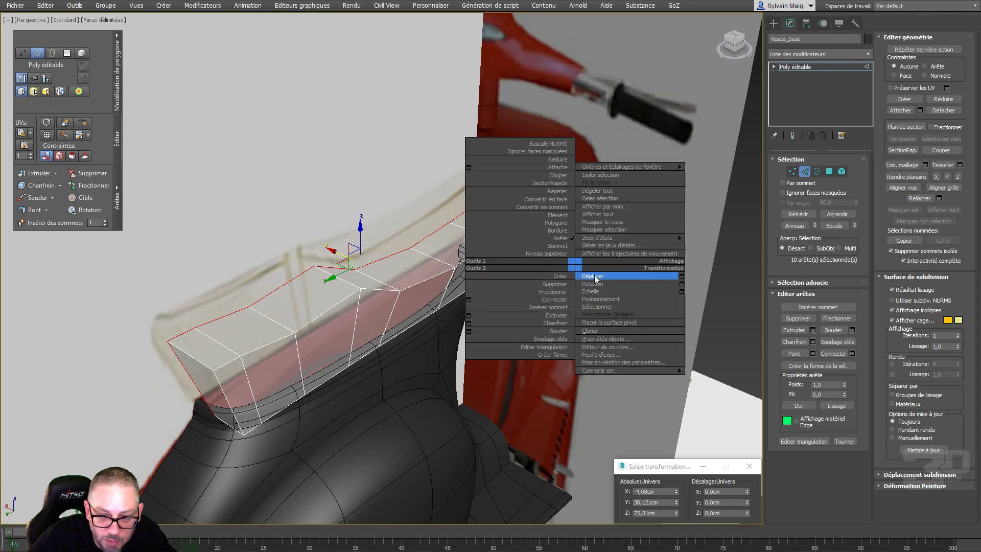
{"action": "left_click", "coordinate": [593, 274]}
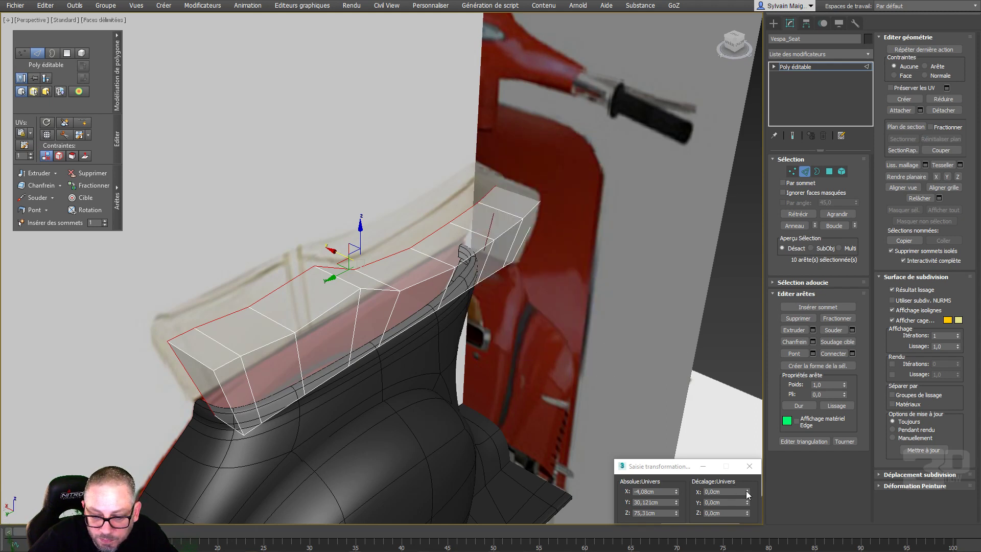
{"action": "right_click", "coordinate": [677, 493]}
Move the seat's vertical rear corner edge about 2.9 cm inward along X and check it against the body from behind
{"action": "mouse_move", "coordinate": [573, 335]}
{"action": "middle_mouse_down"}
{"action": "mouse_move", "coordinate": [595, 342]}
{"action": "mouse_move", "coordinate": [640, 324]}
{"action": "mouse_move", "coordinate": [620, 300]}
{"action": "mouse_move", "coordinate": [566, 323]}
{"action": "middle_mouse_up"}
{"action": "scroll", "coordinate": [256, 411], "scroll_direction": "up", "scroll_amount": 2}
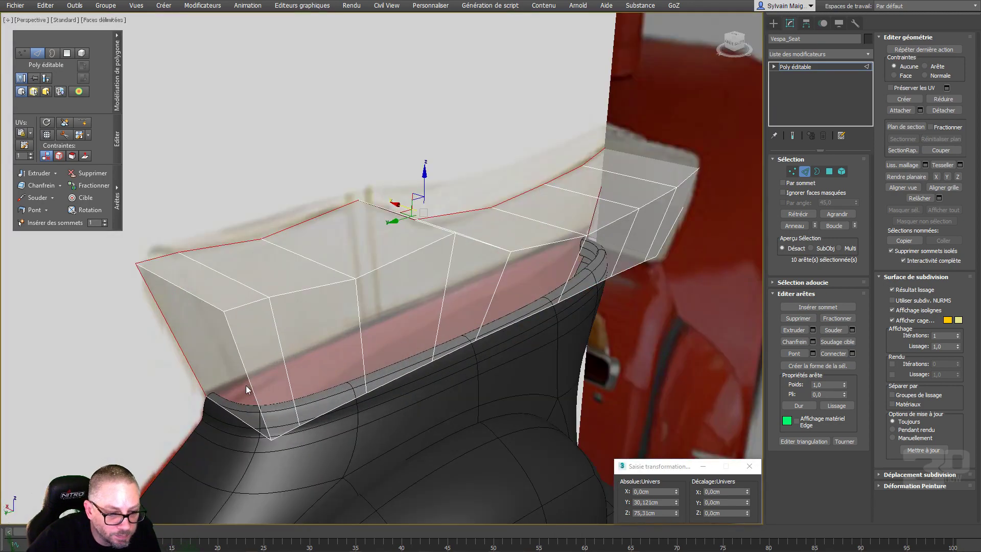
{"action": "left_click", "coordinate": [249, 374]}
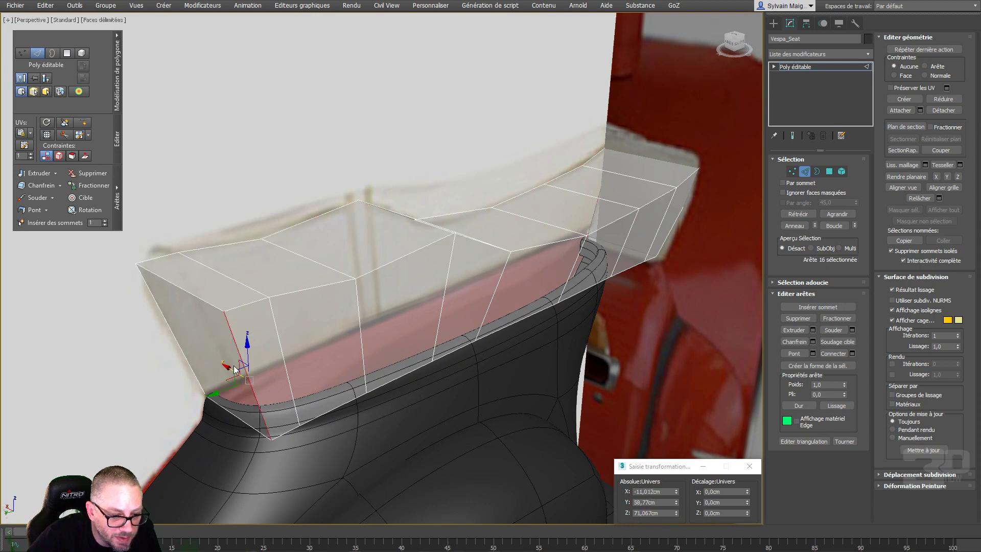
{"action": "left_click_drag", "start_coordinate": [233, 369], "coordinate": [211, 365]}
{"action": "middle_click_drag", "start_coordinate": [328, 385], "coordinate": [247, 437], "text": "alt"}
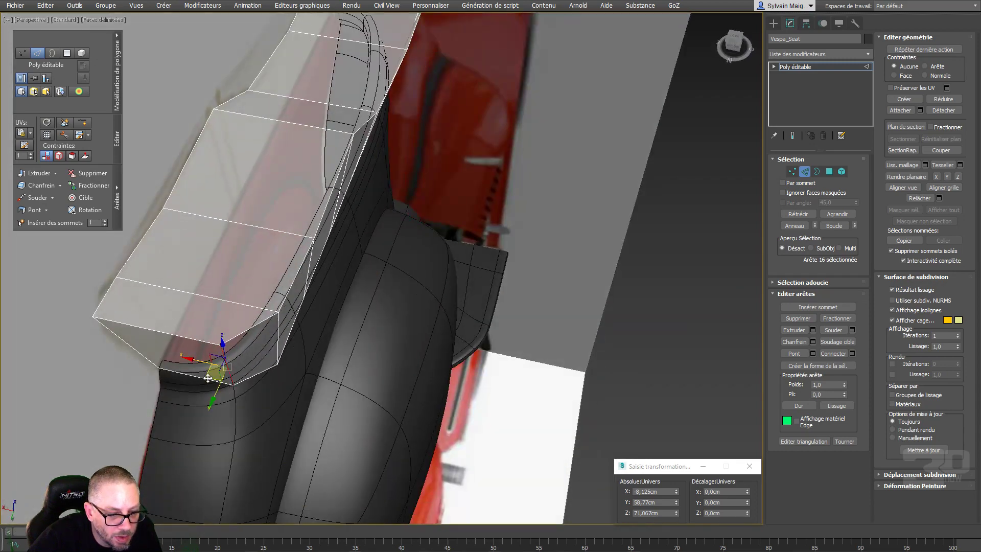
{"action": "middle_click_drag", "start_coordinate": [244, 403], "coordinate": [346, 406], "text": "alt"}
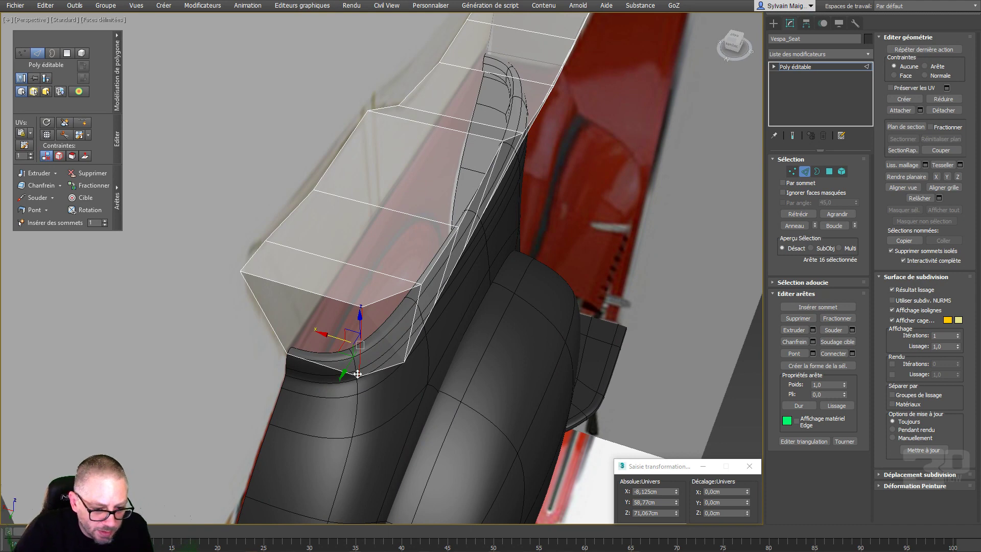
{"action": "middle_click_drag", "start_coordinate": [357, 374], "coordinate": [359, 378], "text": "alt"}
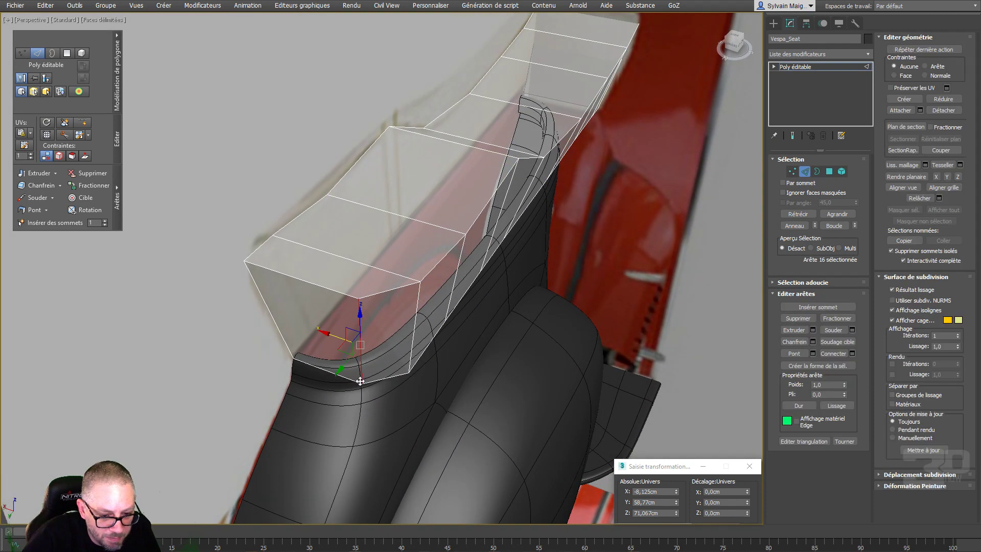
Move the lower vertices at the seat's rear corner and along its side onto the rim of the body opening
{"action": "key", "text": "1"}
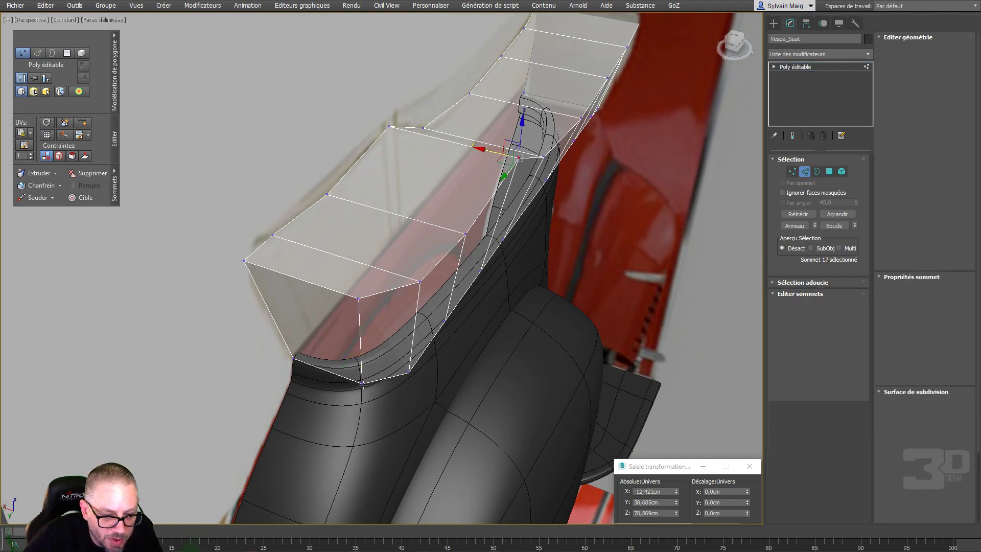
{"action": "left_click", "coordinate": [361, 382]}
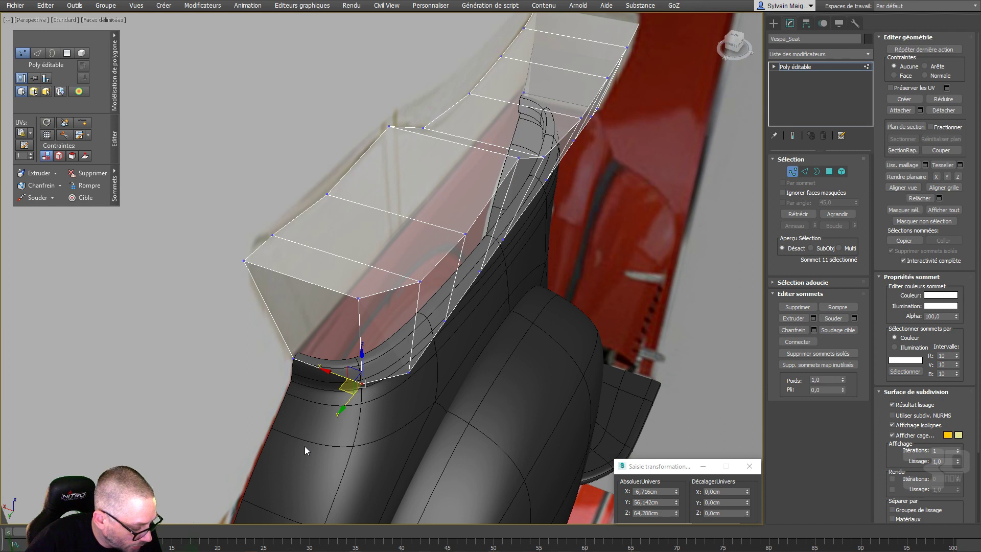
{"action": "key", "text": "x"}
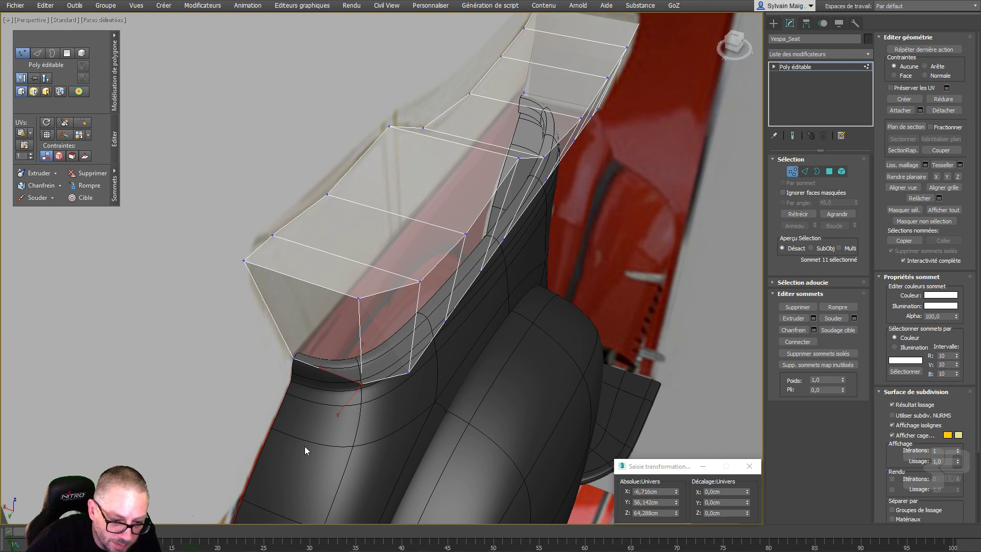
{"action": "left_click_drag", "start_coordinate": [361, 382], "coordinate": [390, 350]}
{"action": "left_click", "coordinate": [442, 318]}
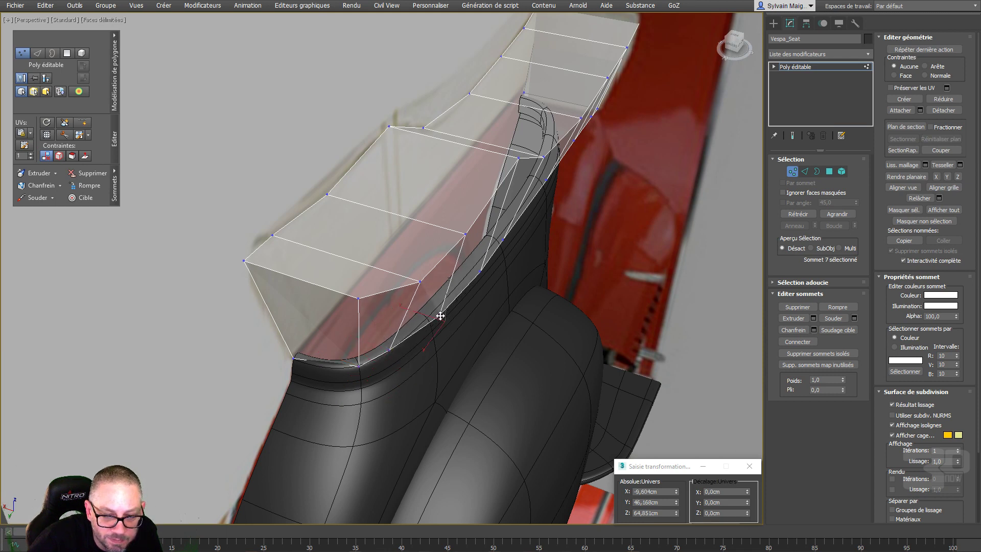
{"action": "left_click_drag", "start_coordinate": [440, 315], "coordinate": [435, 310]}
{"action": "left_click", "coordinate": [480, 272]}
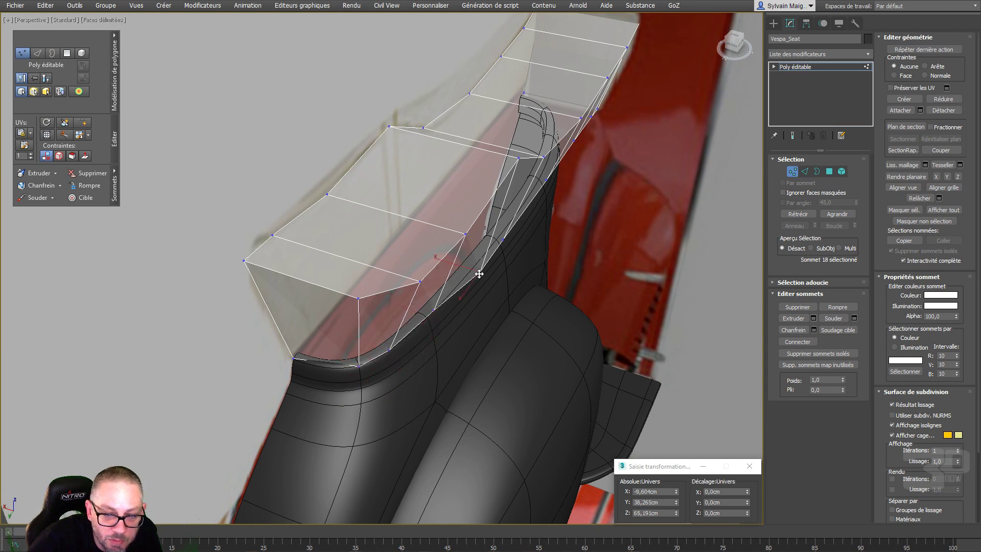
{"action": "left_click_drag", "start_coordinate": [479, 273], "coordinate": [472, 266]}
{"action": "left_click", "coordinate": [503, 241]}
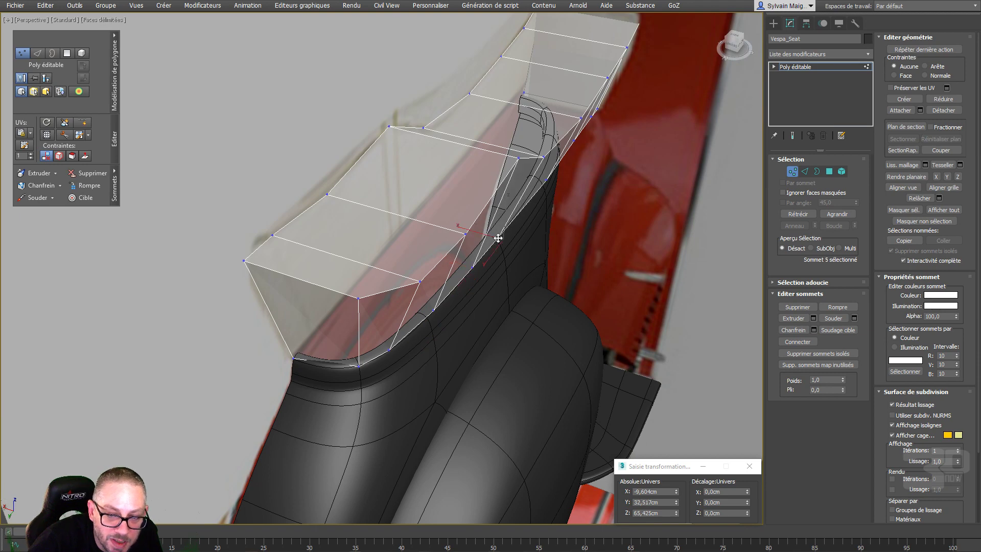
Continue fitting the seat's lower vertices to the body rim toward the front, drawing the front lower corner vertices inward
{"action": "middle_click_drag", "start_coordinate": [546, 221], "coordinate": [402, 315], "text": "alt"}
{"action": "left_click", "coordinate": [522, 310]}
{"action": "scroll", "coordinate": [428, 311], "scroll_direction": "down", "scroll_amount": 5}
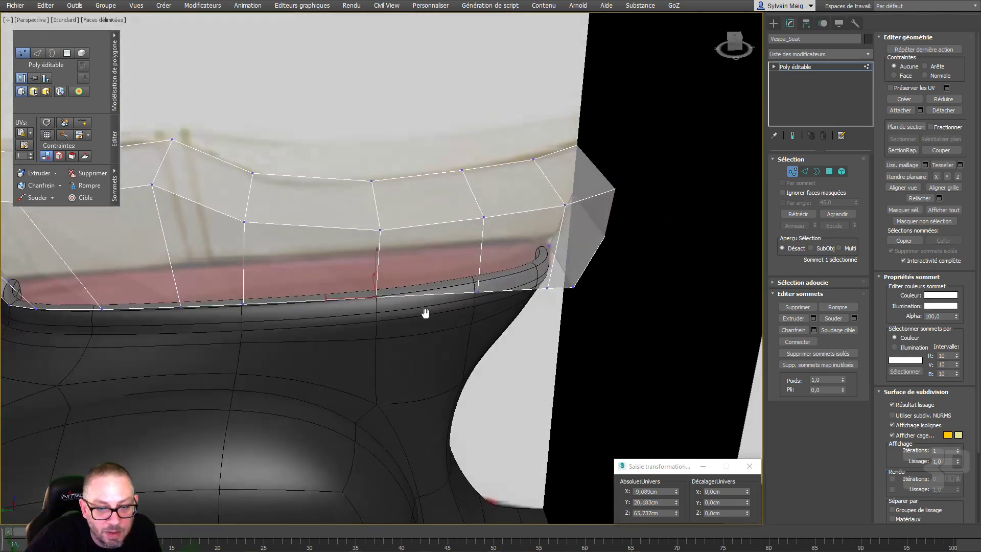
{"action": "scroll", "coordinate": [424, 320], "scroll_direction": "down", "scroll_amount": 6}
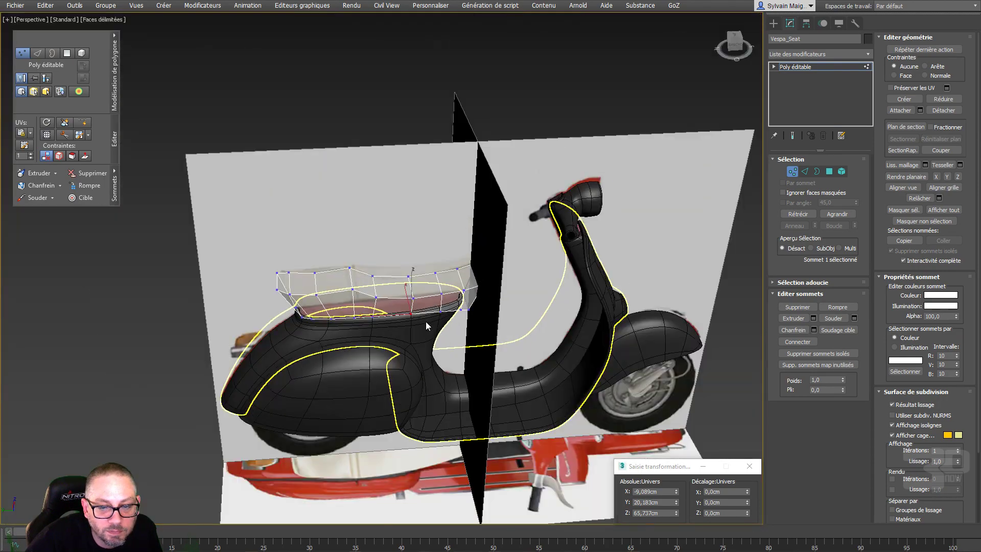
{"action": "scroll", "coordinate": [425, 320], "scroll_direction": "up", "scroll_amount": 6}
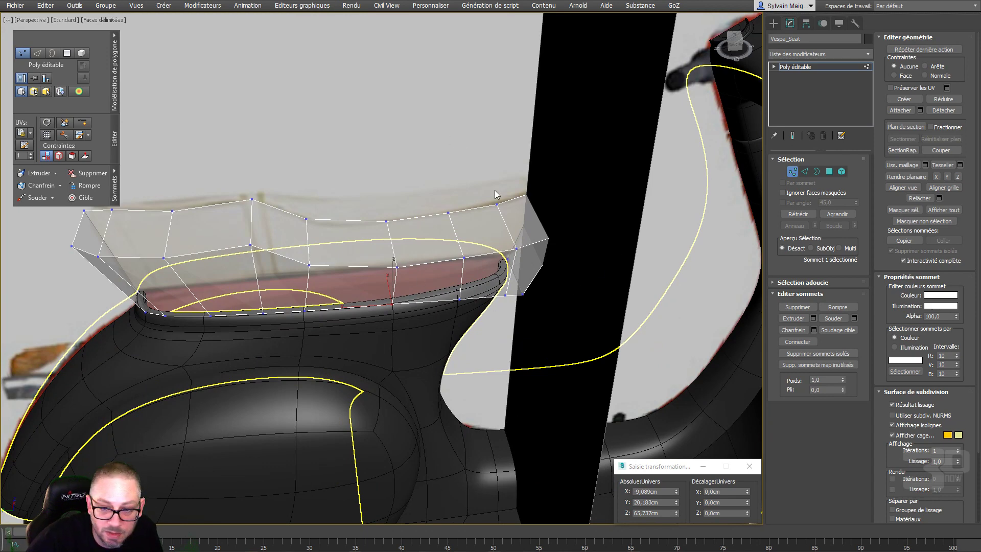
{"action": "right_click", "coordinate": [557, 141]}
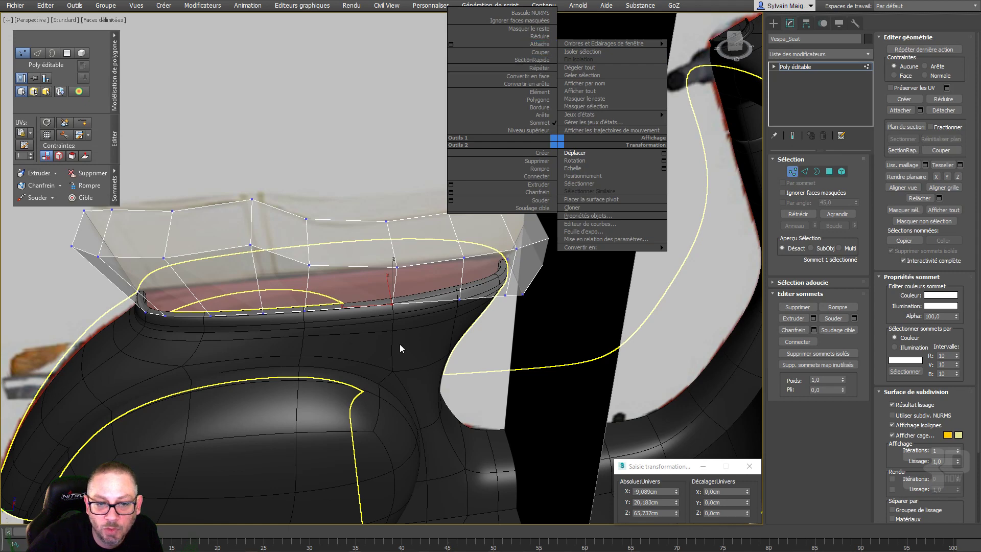
{"action": "left_click", "coordinate": [488, 276]}
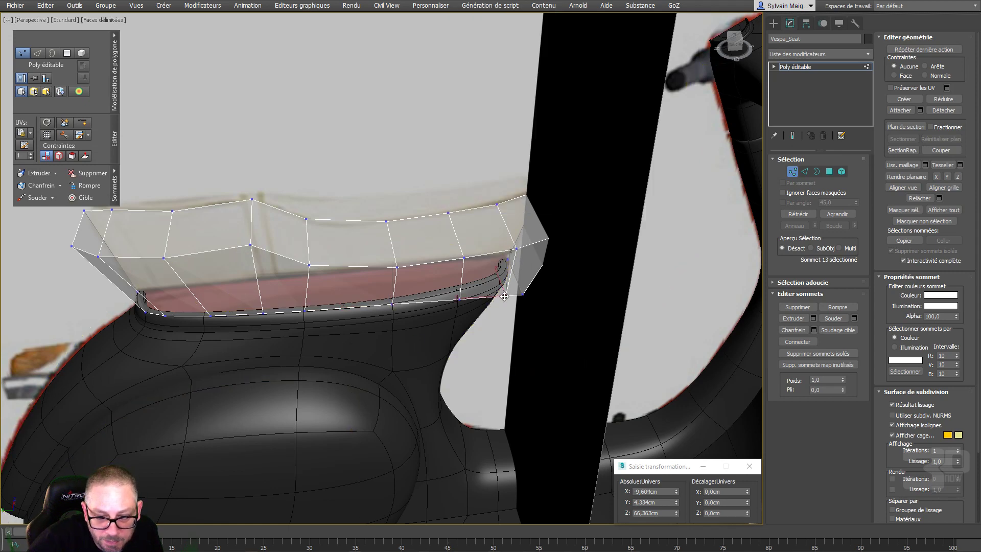
{"action": "left_click", "coordinate": [499, 281]}
{"action": "left_click_drag", "start_coordinate": [499, 281], "coordinate": [456, 309]}
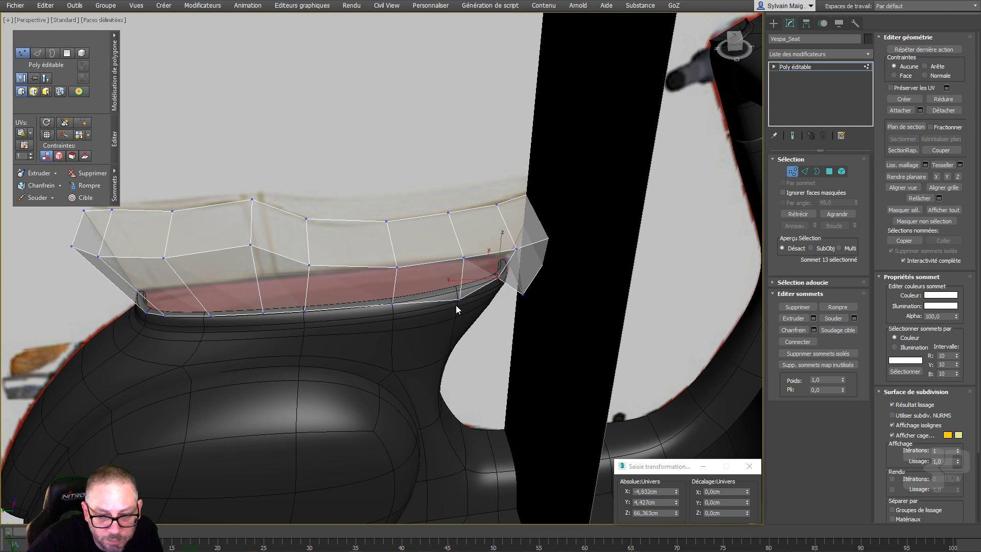
{"action": "left_click", "coordinate": [460, 300]}
{"action": "middle_click_drag", "start_coordinate": [459, 300], "coordinate": [529, 292], "text": "alt"}
{"action": "left_click_drag", "start_coordinate": [521, 300], "coordinate": [513, 277]}
{"action": "middle_click_drag", "start_coordinate": [514, 277], "coordinate": [465, 282], "text": "alt"}
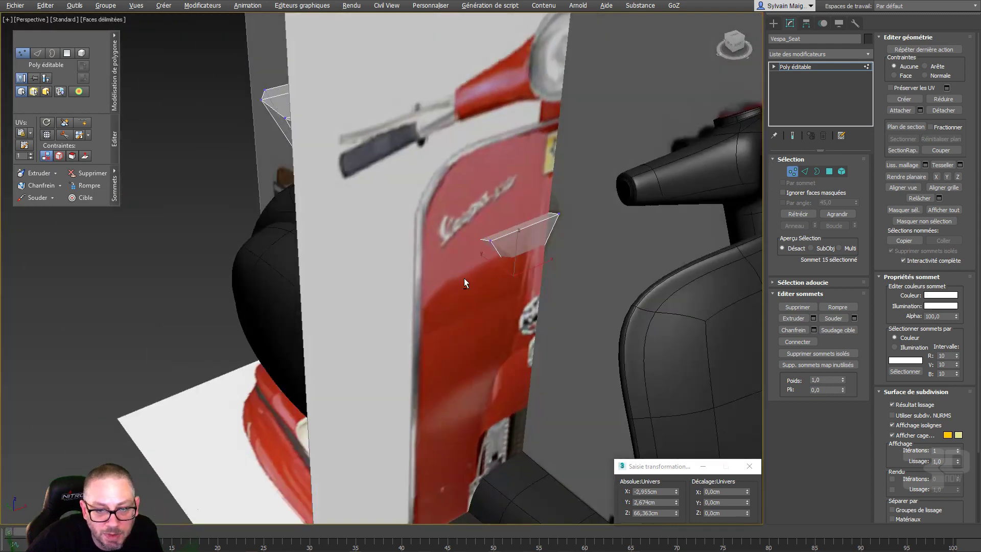
In the top view, hide the scooter body objects so the reference image shows behind the seat
{"action": "left_click", "coordinate": [489, 244]}
{"action": "right_click", "coordinate": [490, 244]}
{"action": "left_click", "coordinate": [558, 247]}
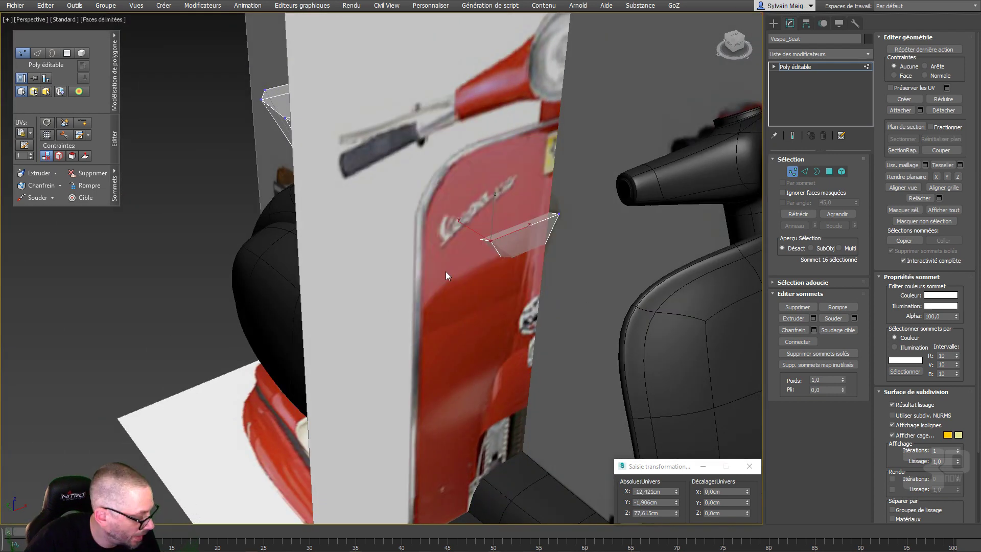
{"action": "key", "text": "t"}
{"action": "scroll", "coordinate": [341, 161], "scroll_direction": "up", "scroll_amount": 4}
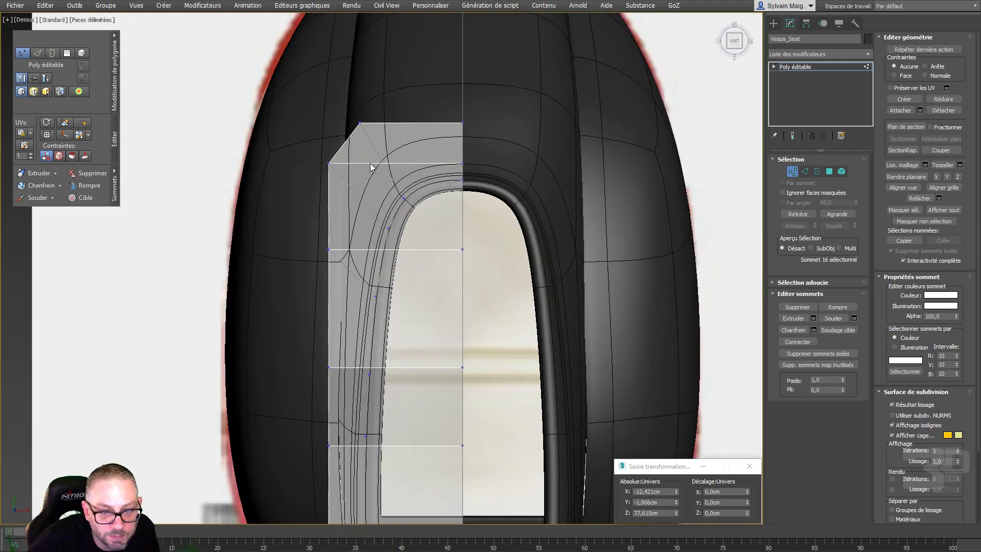
{"action": "scroll", "coordinate": [376, 166], "scroll_direction": "down", "scroll_amount": 2}
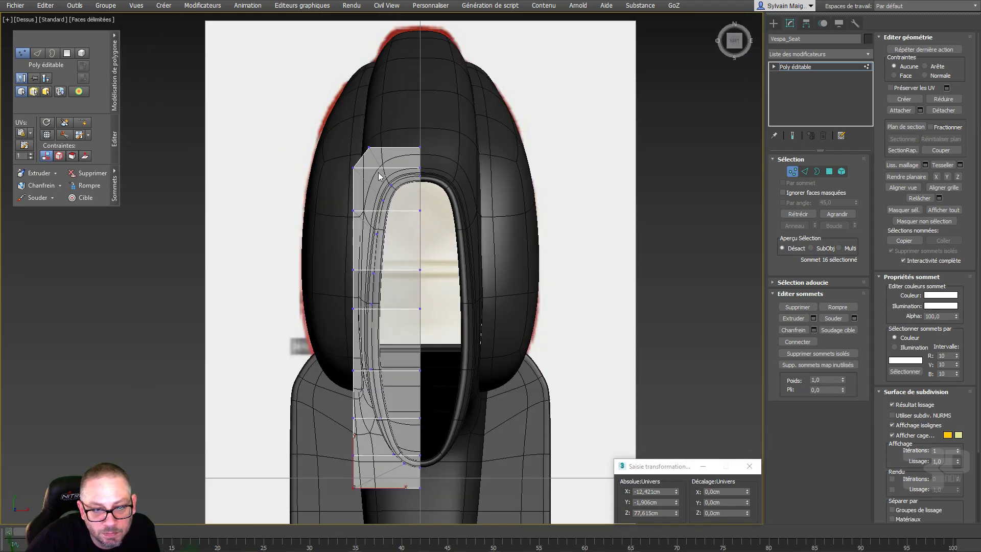
{"action": "left_click", "coordinate": [476, 140]}
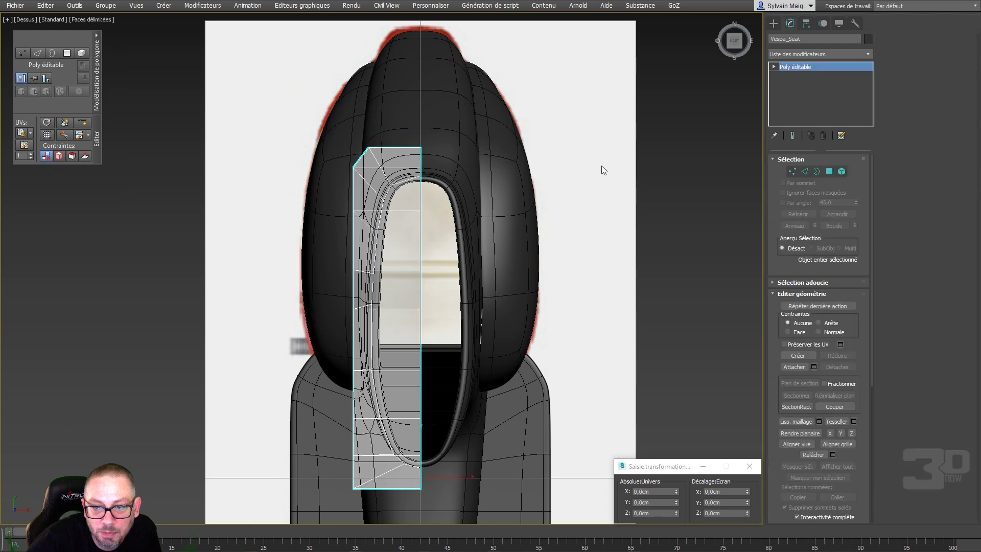
{"action": "left_click", "coordinate": [475, 140], "text": "ctrl"}
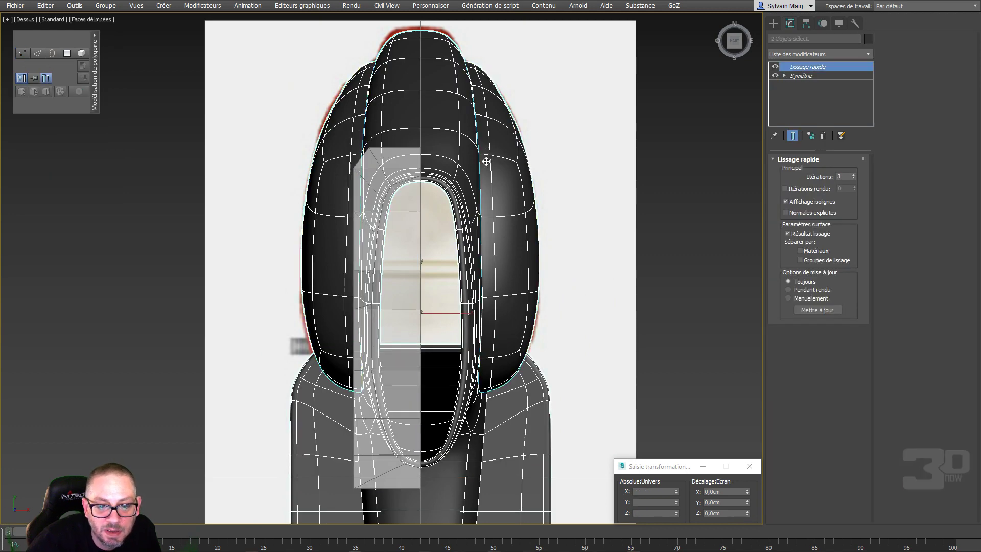
{"action": "right_click", "coordinate": [504, 206]}
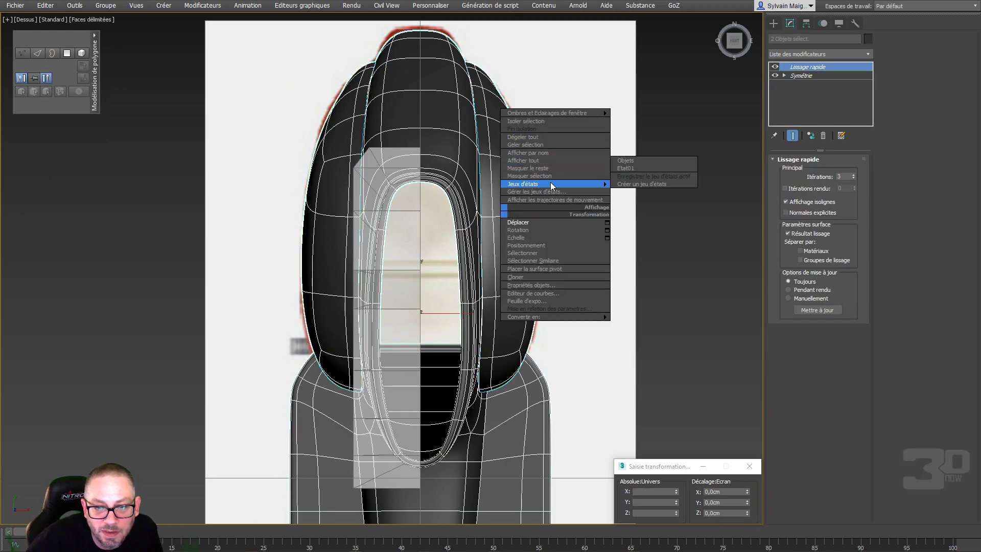
{"action": "left_click", "coordinate": [552, 175]}
{"action": "left_click", "coordinate": [405, 175]}
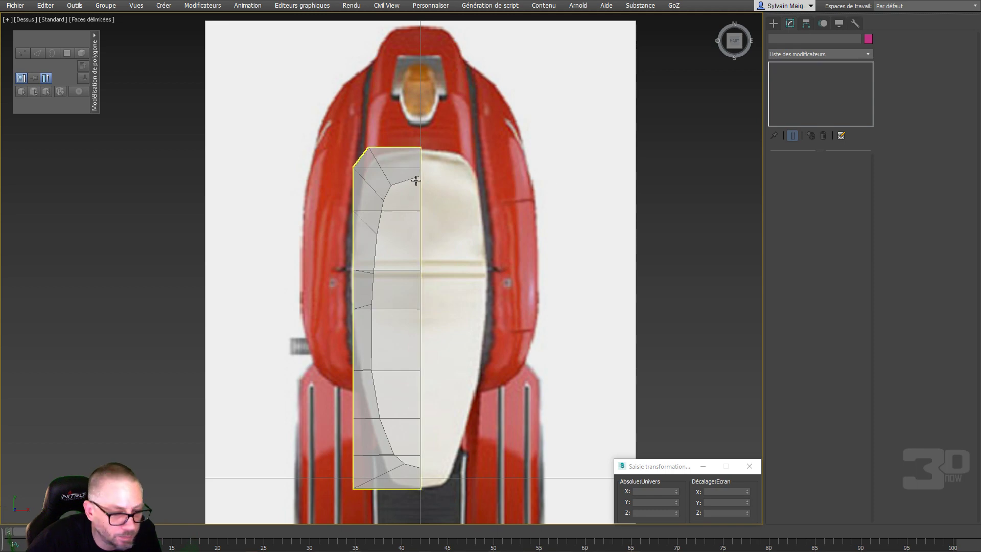
Move the seat's outer rear corner and upper side vertices onto the reference outline, shifting the adjoining centreline vertex slightly forward
{"action": "key", "text": "1"}
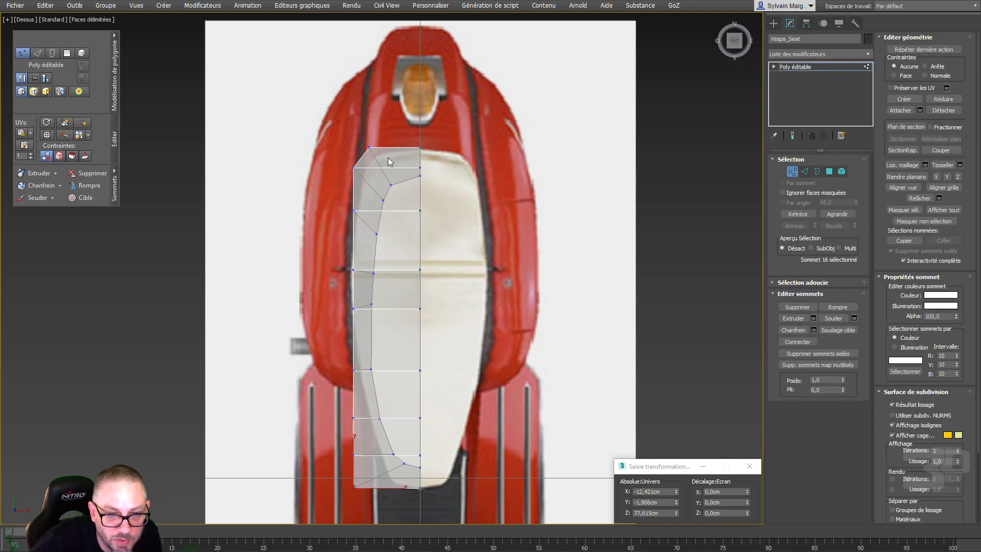
{"action": "left_click_drag", "start_coordinate": [370, 147], "coordinate": [352, 231]}
{"action": "left_click", "coordinate": [353, 211]}
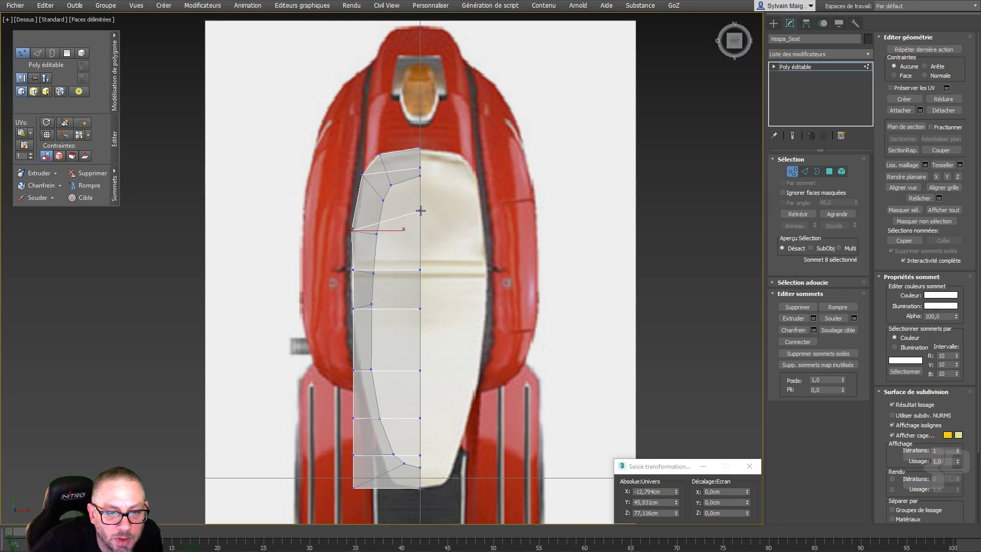
{"action": "left_click_drag", "start_coordinate": [420, 210], "coordinate": [420, 218]}
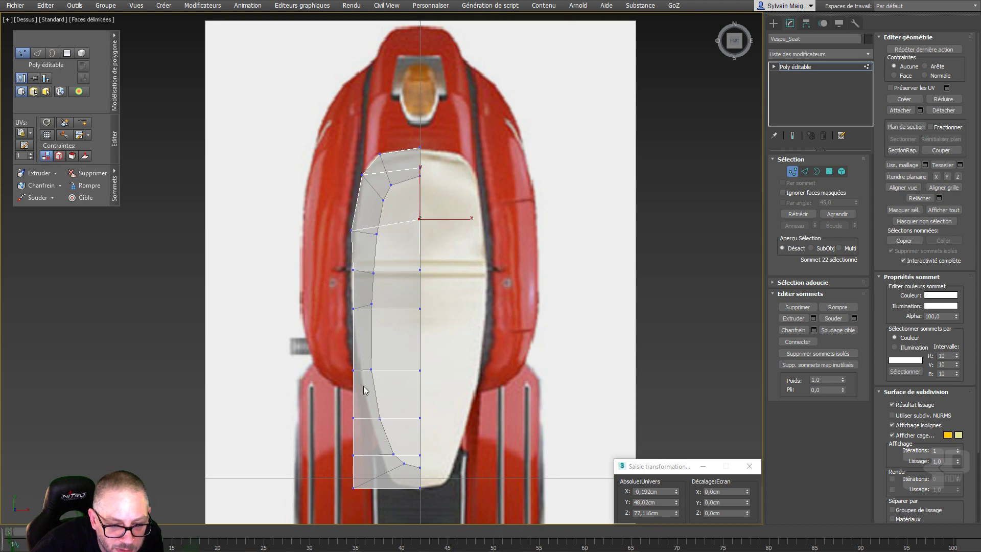
Move the seat's remaining outer vertices, from mid-side to the front corner, onto the seat outline in the top reference image
{"action": "left_click", "coordinate": [353, 370]}
{"action": "left_click_drag", "start_coordinate": [353, 370], "coordinate": [360, 369]}
{"action": "left_click_drag", "start_coordinate": [354, 308], "coordinate": [352, 309]}
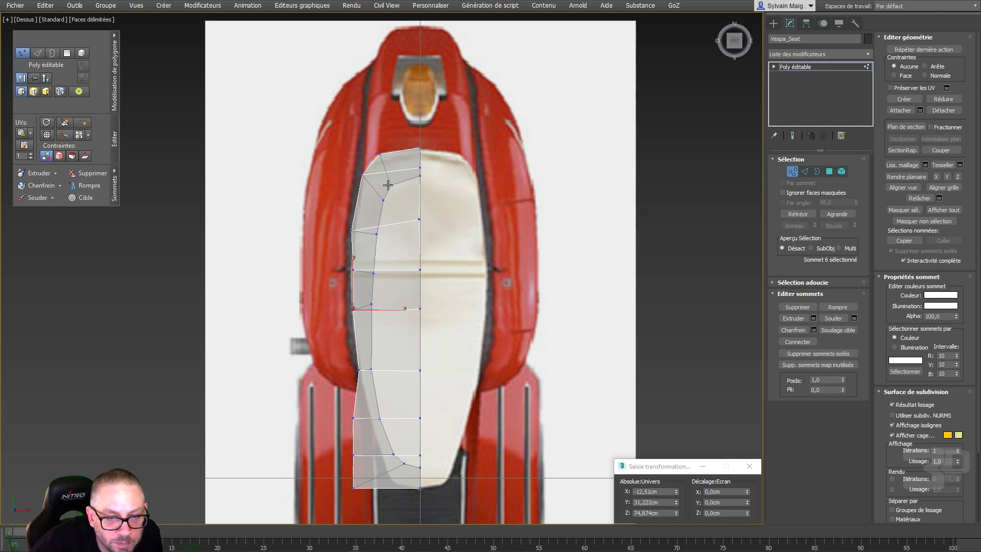
{"action": "left_click_drag", "start_coordinate": [355, 418], "coordinate": [368, 414]}
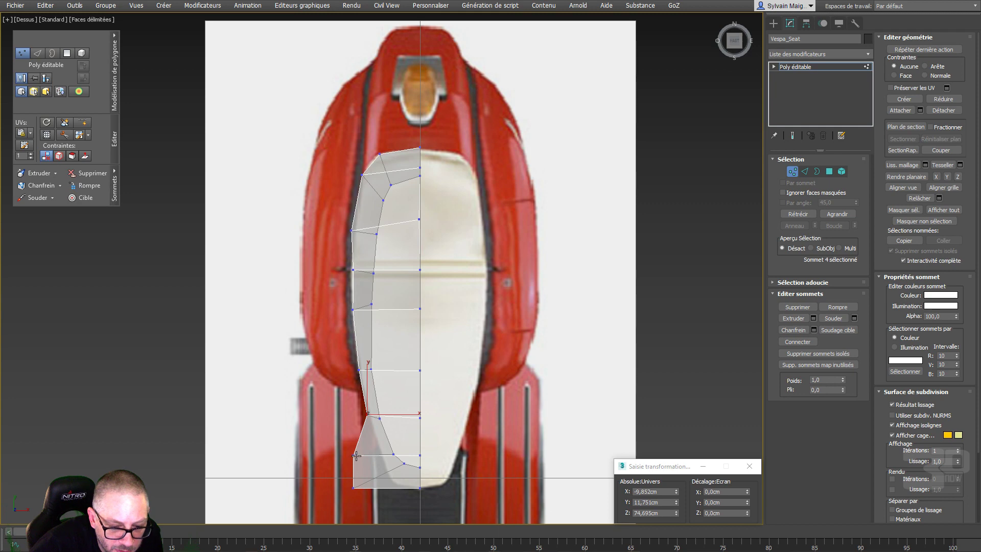
{"action": "left_click_drag", "start_coordinate": [356, 455], "coordinate": [401, 486]}
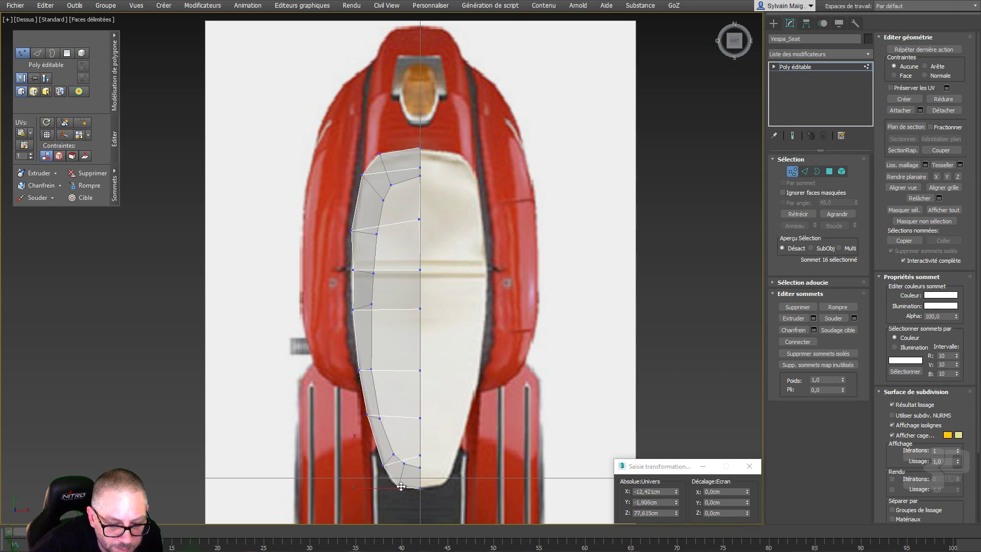
Refine the seat's front side vertex and front centreline vertex against the outline, and reset the centreline vertex's X position to 0 cm
{"action": "left_click", "coordinate": [384, 465]}
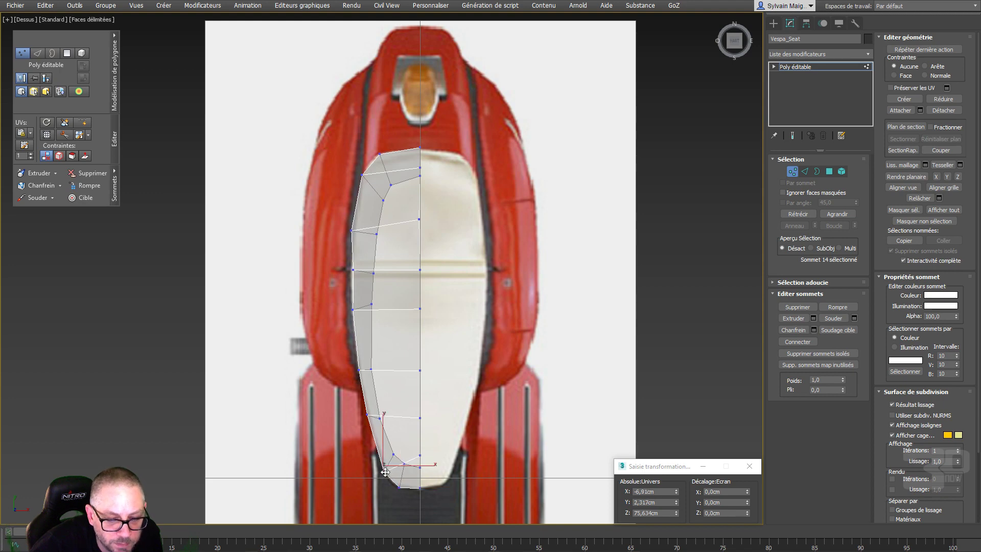
{"action": "left_click_drag", "start_coordinate": [385, 472], "coordinate": [385, 478]}
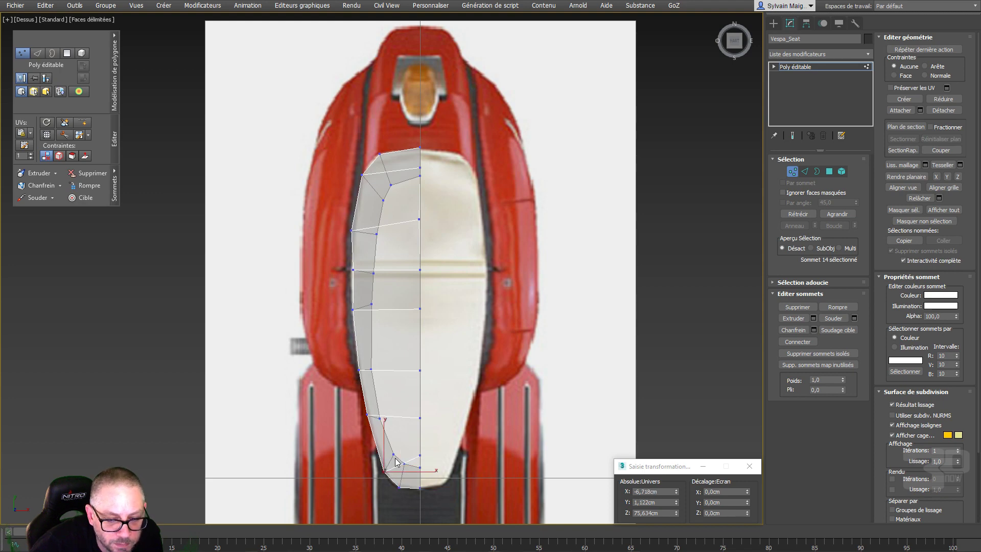
{"action": "left_click", "coordinate": [420, 489]}
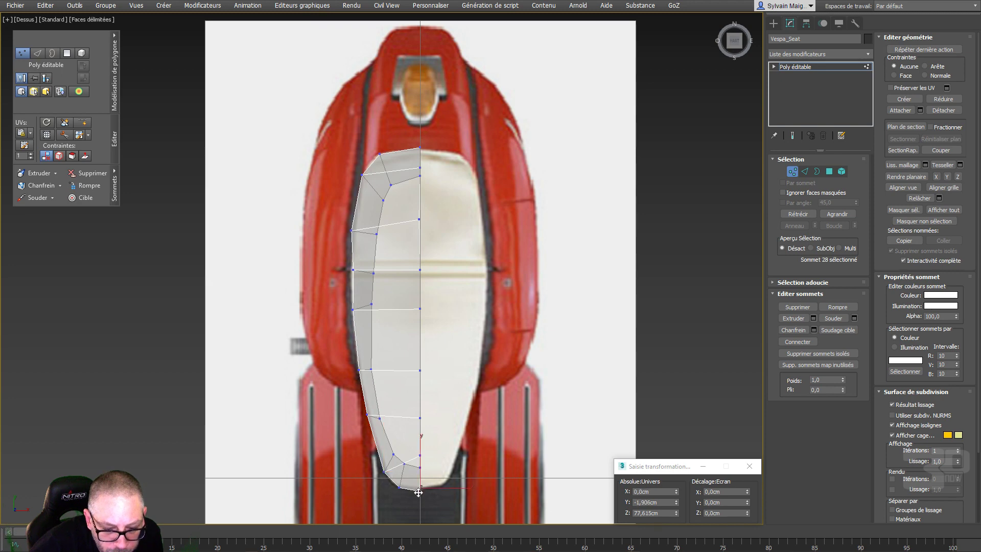
{"action": "left_click_drag", "start_coordinate": [419, 490], "coordinate": [419, 491]}
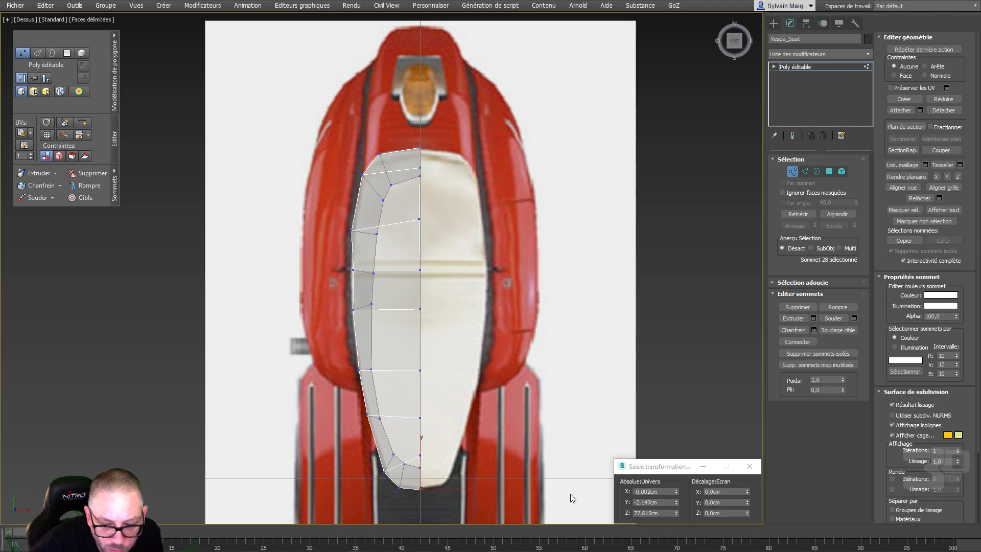
{"action": "right_click", "coordinate": [676, 492]}
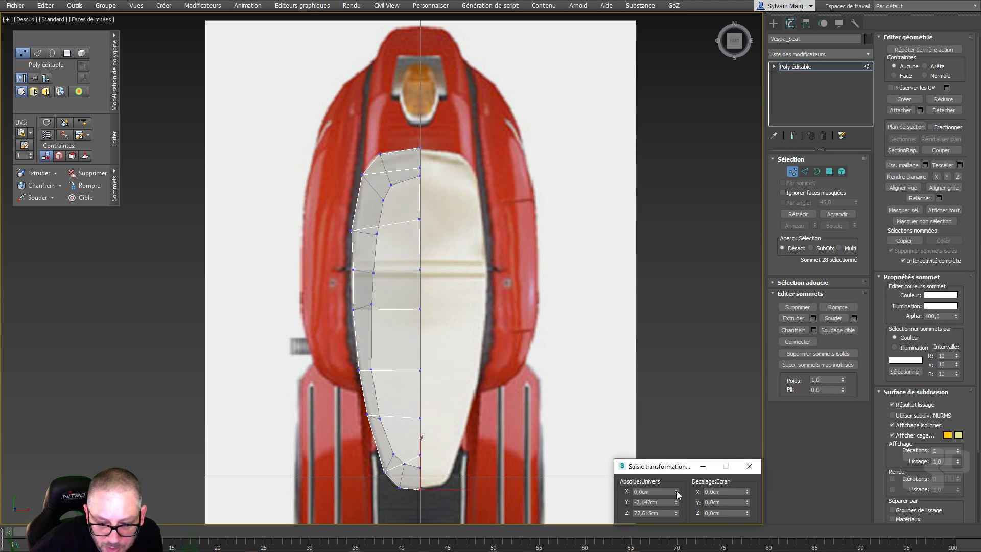
{"action": "left_click", "coordinate": [424, 151]}
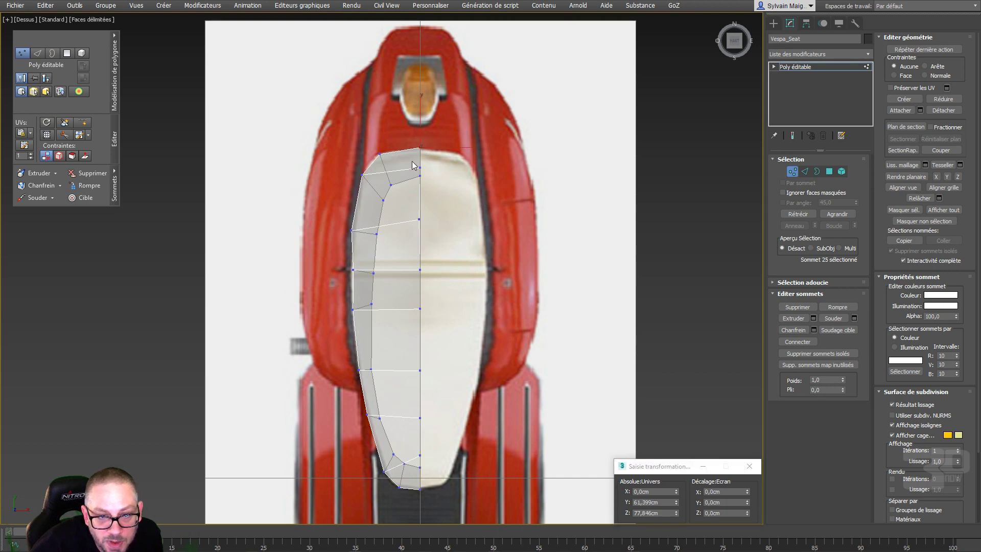
{"action": "left_click", "coordinate": [420, 170]}
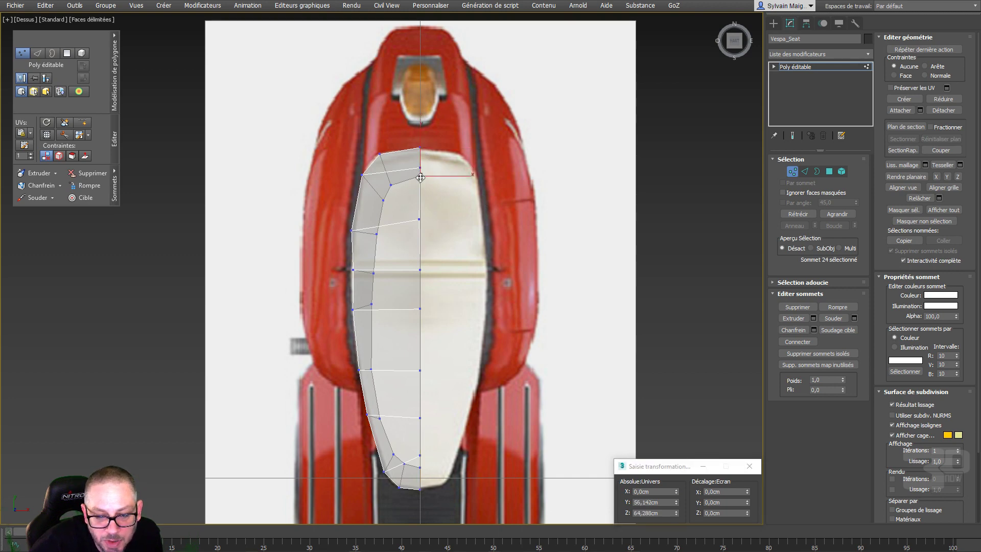
{"action": "left_click", "coordinate": [454, 225]}
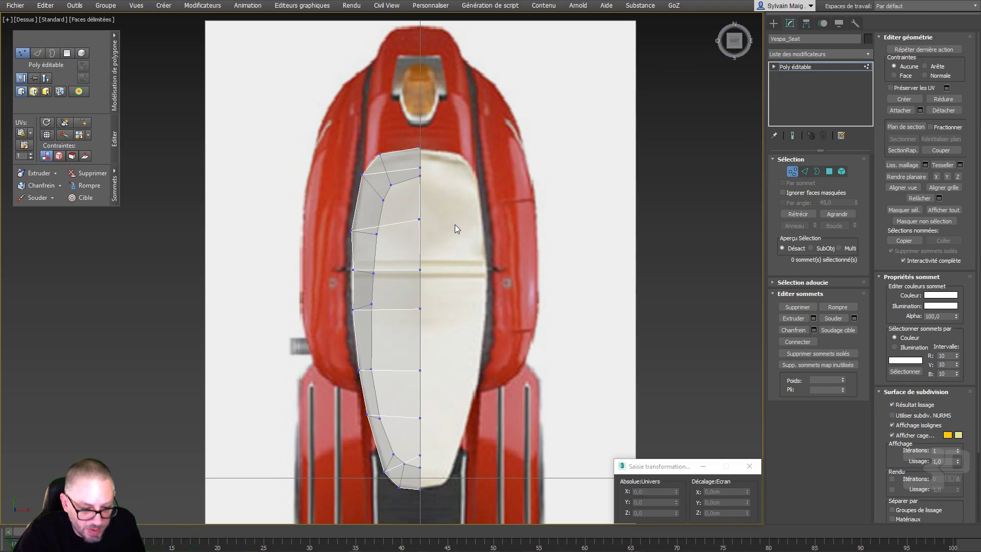
Leave the seat's vertex editing and copy the Symmetry and TurboSmooth modifiers from the front fender
{"action": "key", "text": "p"}
{"action": "middle_click_drag", "start_coordinate": [426, 246], "coordinate": [396, 191], "text": "alt"}
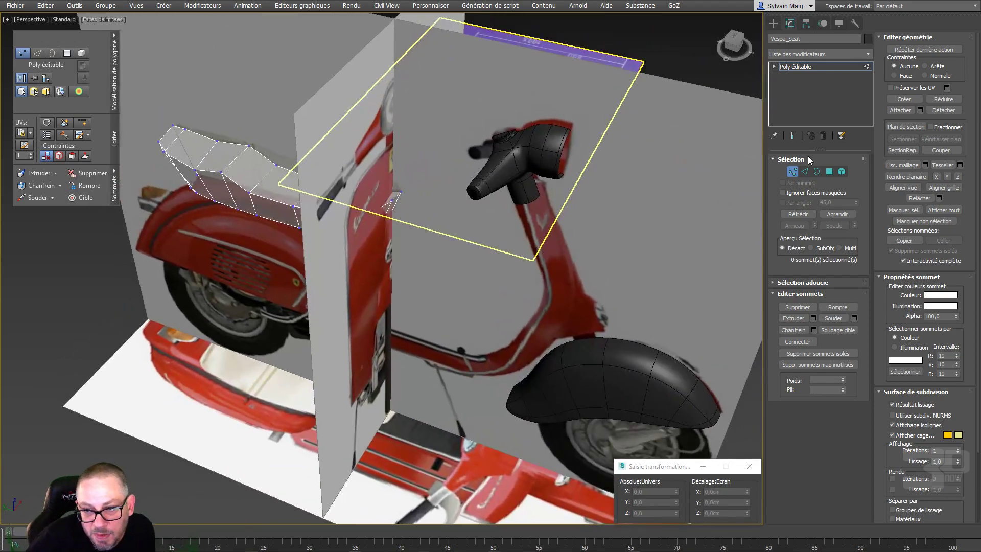
{"action": "left_click", "coordinate": [792, 171]}
{"action": "left_click", "coordinate": [646, 330]}
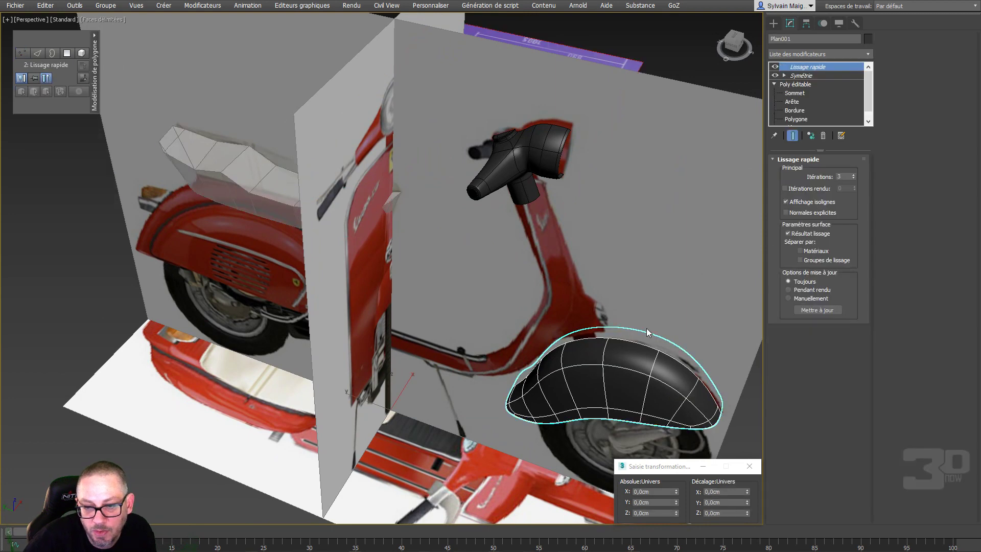
{"action": "left_click", "coordinate": [802, 76]}
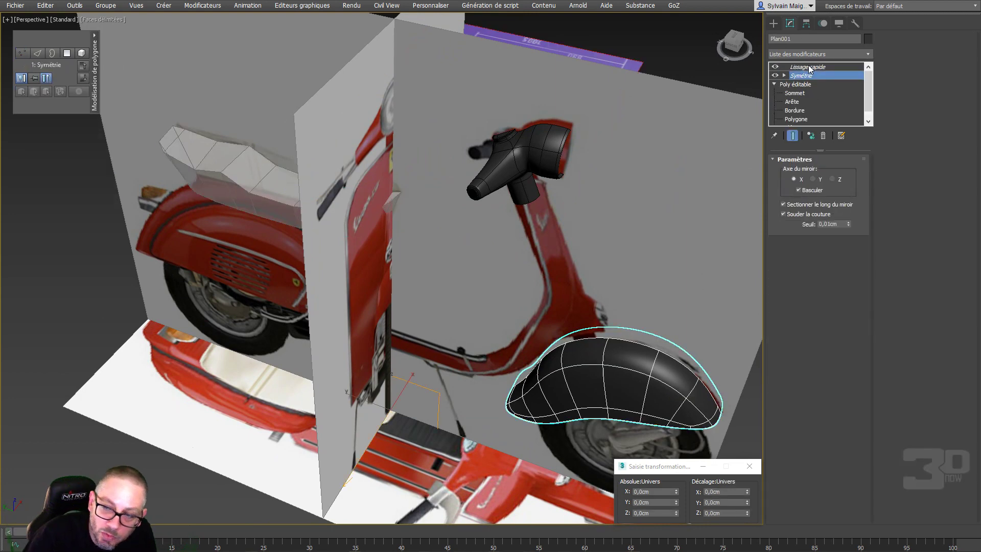
{"action": "left_click", "coordinate": [808, 67], "text": "ctrl"}
{"action": "right_click", "coordinate": [808, 73]}
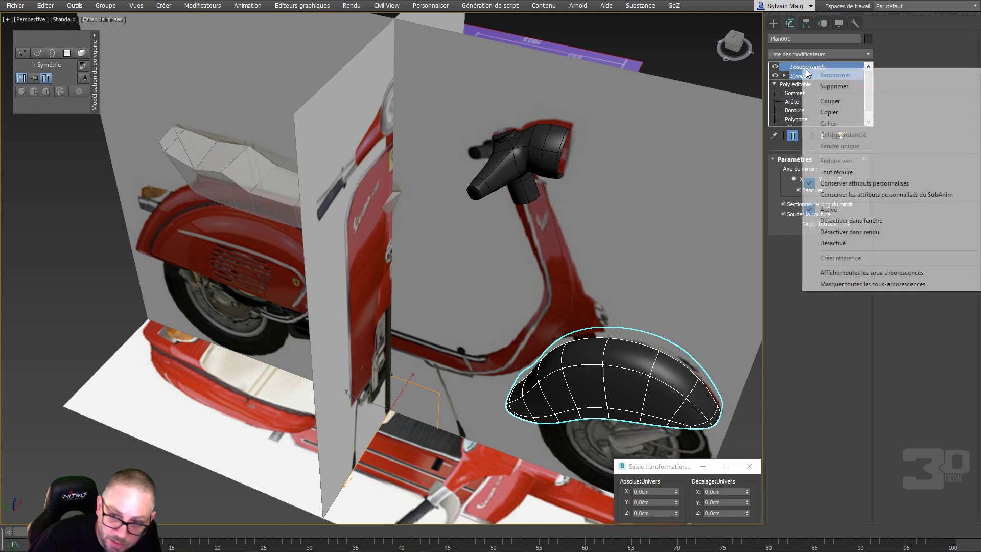
{"action": "left_click", "coordinate": [822, 111]}
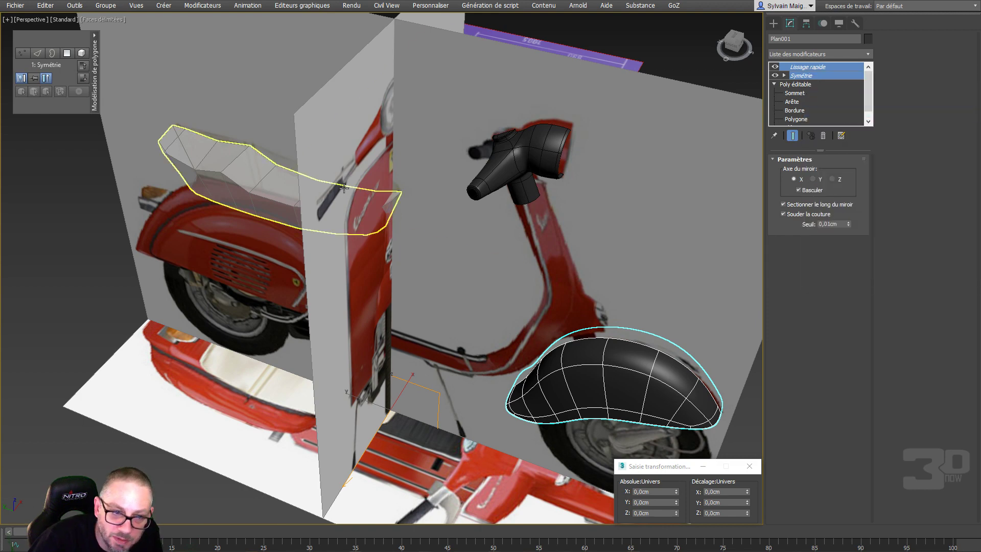
Paste the copied Symmetry and TurboSmooth modifiers onto the seat as instances
{"action": "left_click", "coordinate": [254, 179]}
{"action": "right_click", "coordinate": [813, 65]}
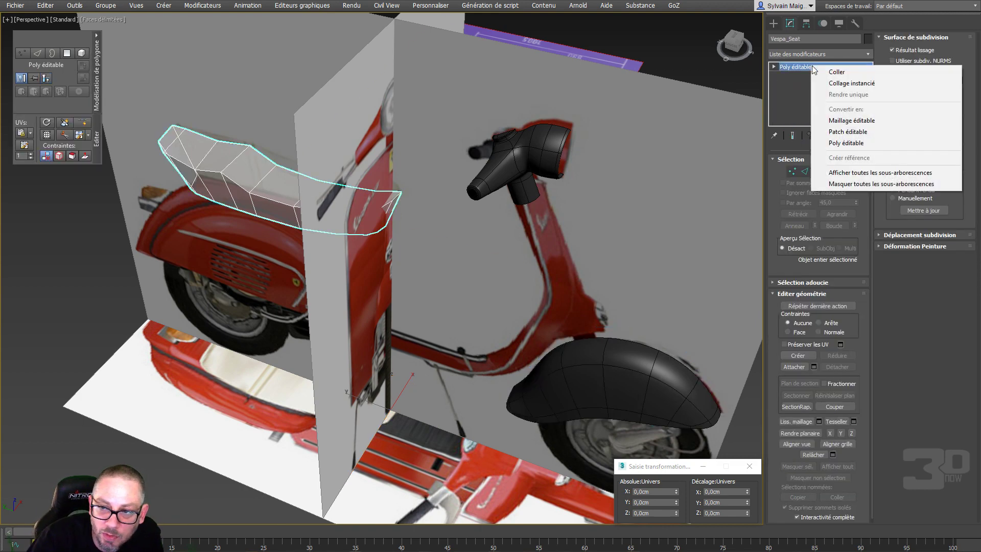
{"action": "left_click", "coordinate": [850, 83]}
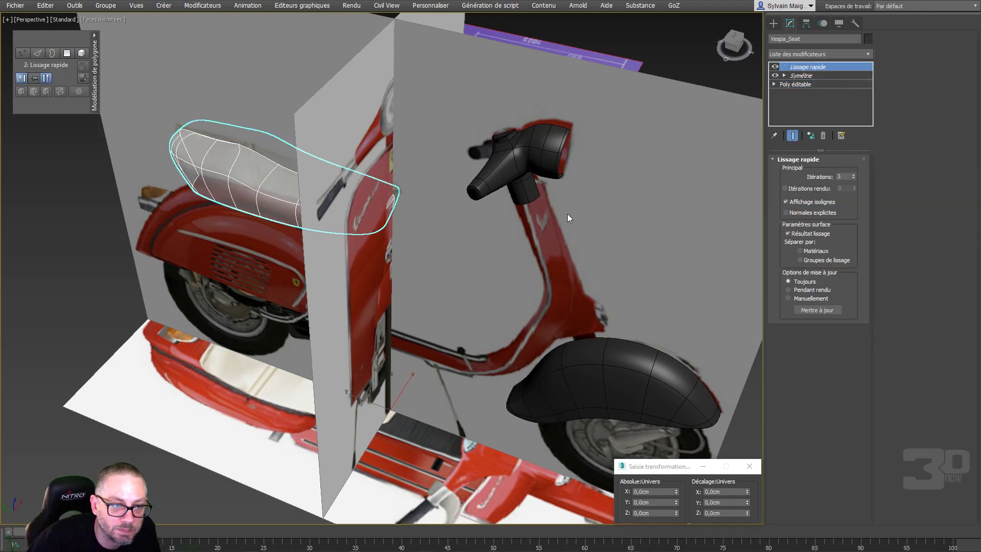
Unhide the scooter body and inspect the smoothed, mirrored seat's fit on it from the side and rear
{"action": "middle_click_drag", "start_coordinate": [306, 291], "coordinate": [292, 274], "text": "alt"}
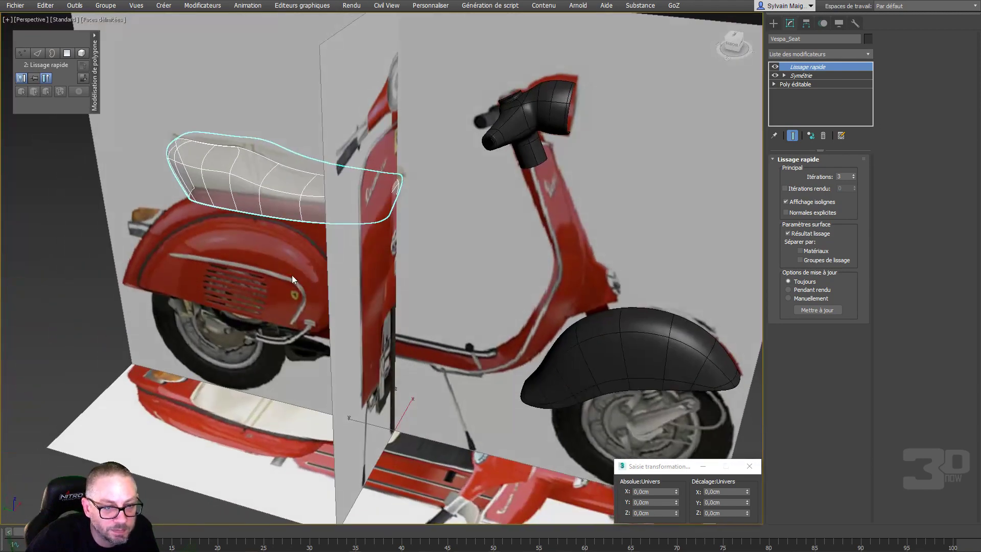
{"action": "right_click", "coordinate": [311, 328]}
{"action": "left_click", "coordinate": [358, 274]}
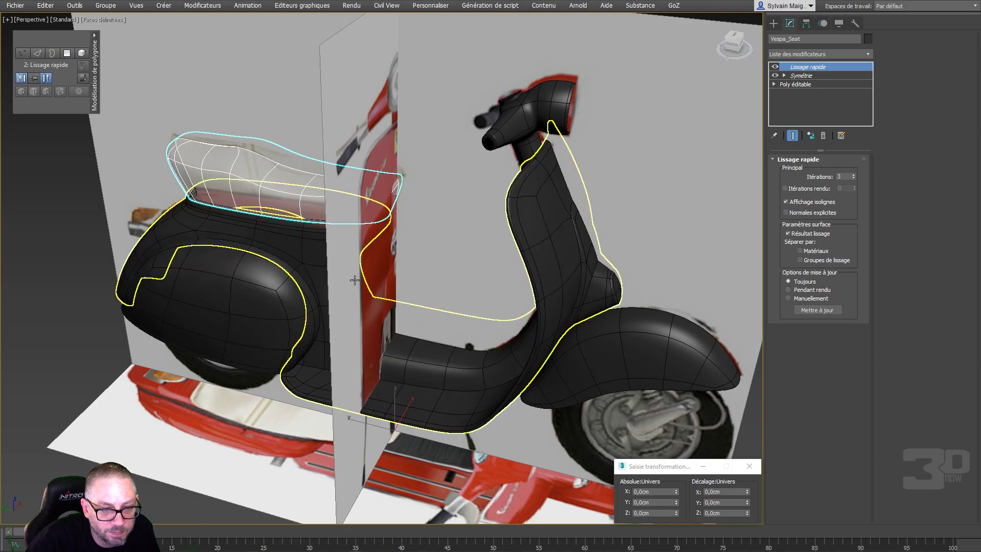
{"action": "middle_click_drag", "start_coordinate": [357, 274], "coordinate": [511, 266], "text": "alt"}
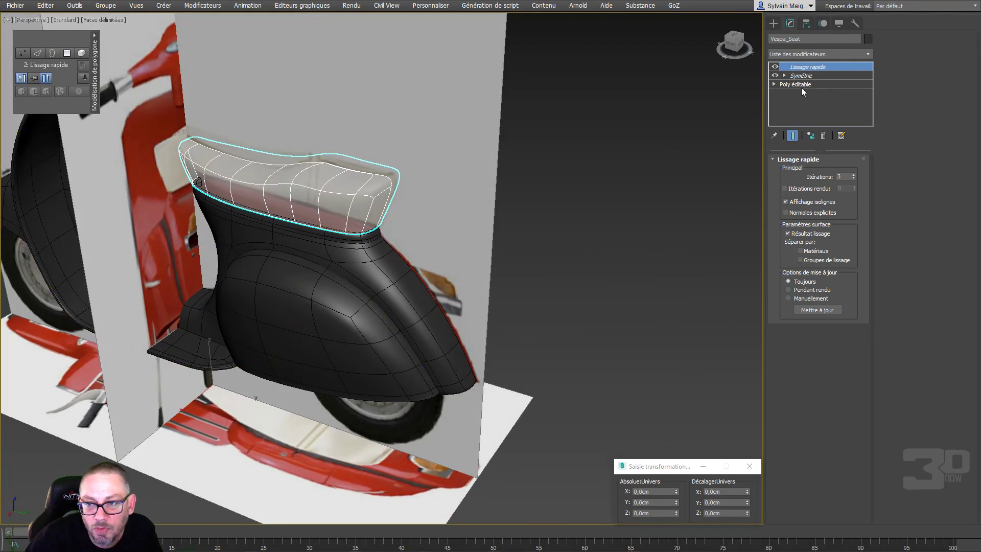
With the smoothed end result displayed, refine the seat's base polygon with Swift Loop by adding an edge loop near the bottom edge
{"action": "left_click", "coordinate": [801, 86]}
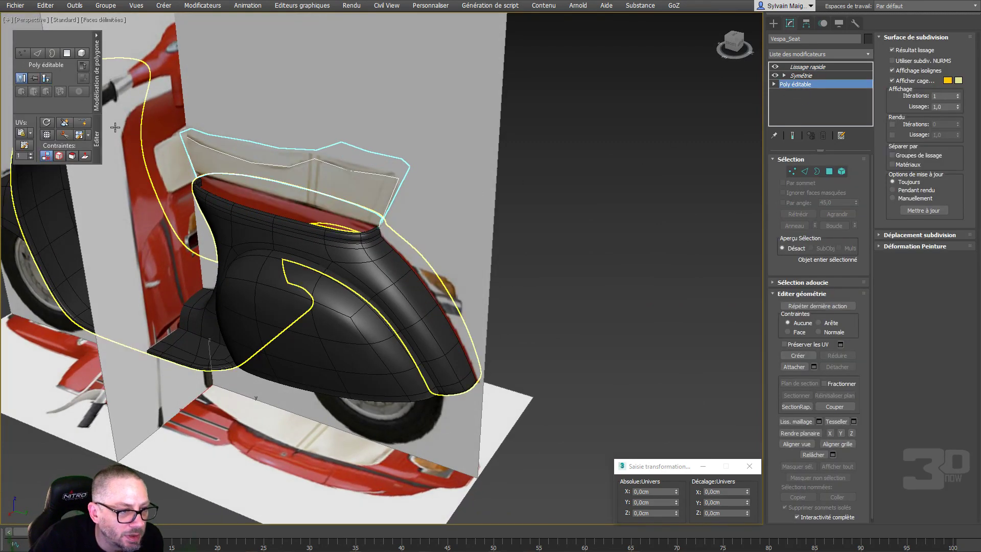
{"action": "left_click", "coordinate": [82, 122]}
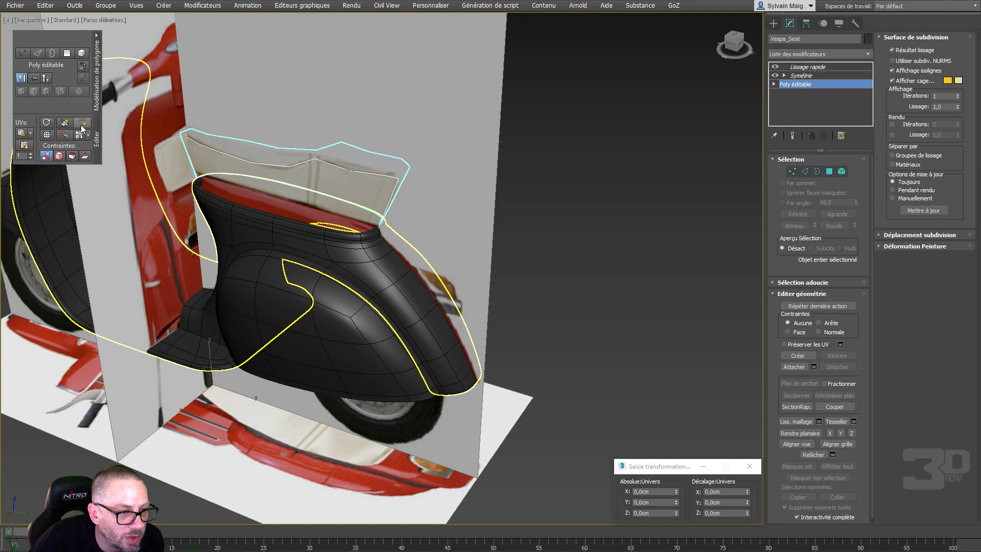
{"action": "left_click", "coordinate": [792, 135]}
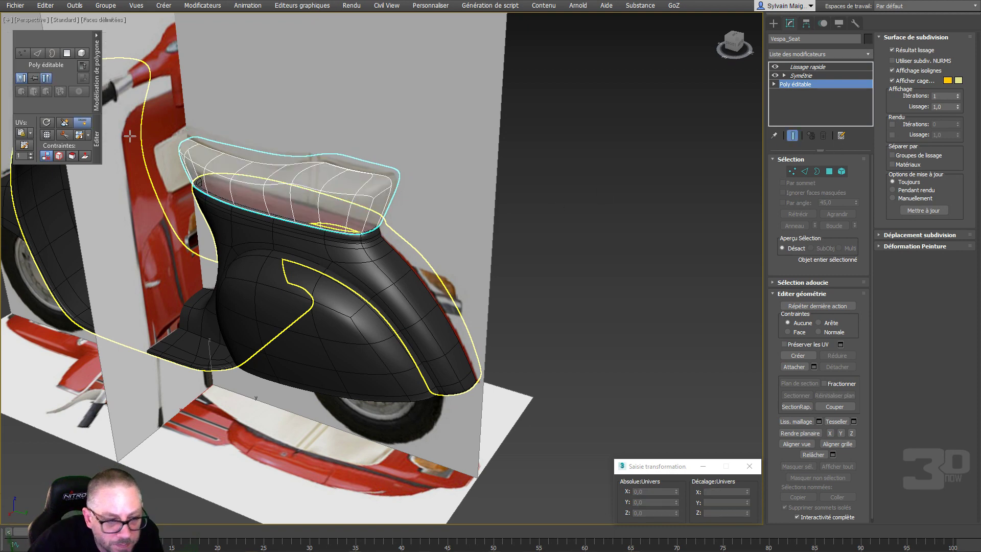
{"action": "middle_click_drag", "start_coordinate": [554, 181], "coordinate": [214, 206], "text": "alt"}
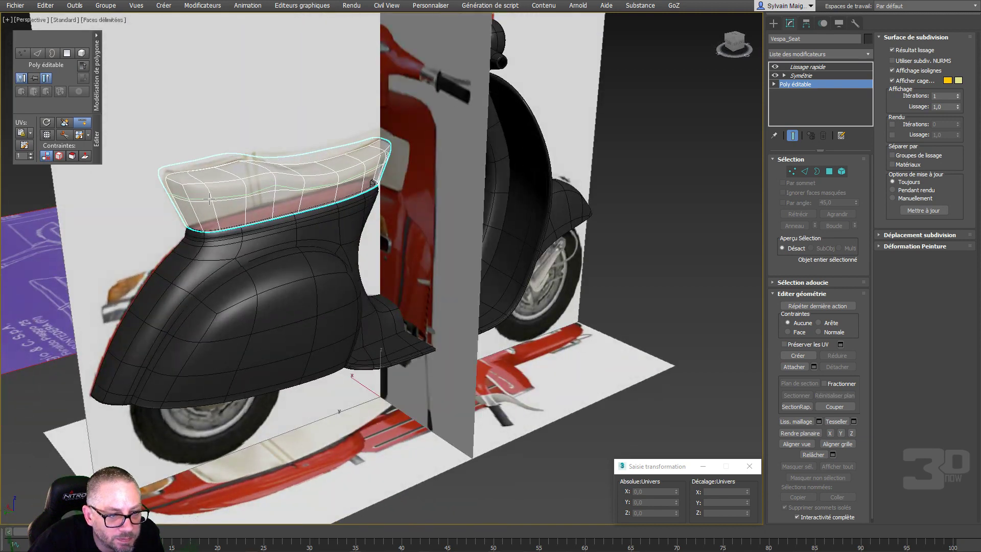
{"action": "right_click", "coordinate": [217, 206]}
{"action": "mouse_move", "coordinate": [218, 208]}
{"action": "middle_mouse_down", "text": "alt"}
{"action": "mouse_move", "coordinate": [304, 191]}
{"action": "mouse_move", "coordinate": [214, 186]}
{"action": "mouse_move", "coordinate": [225, 195]}
{"action": "middle_mouse_up", "text": "alt"}
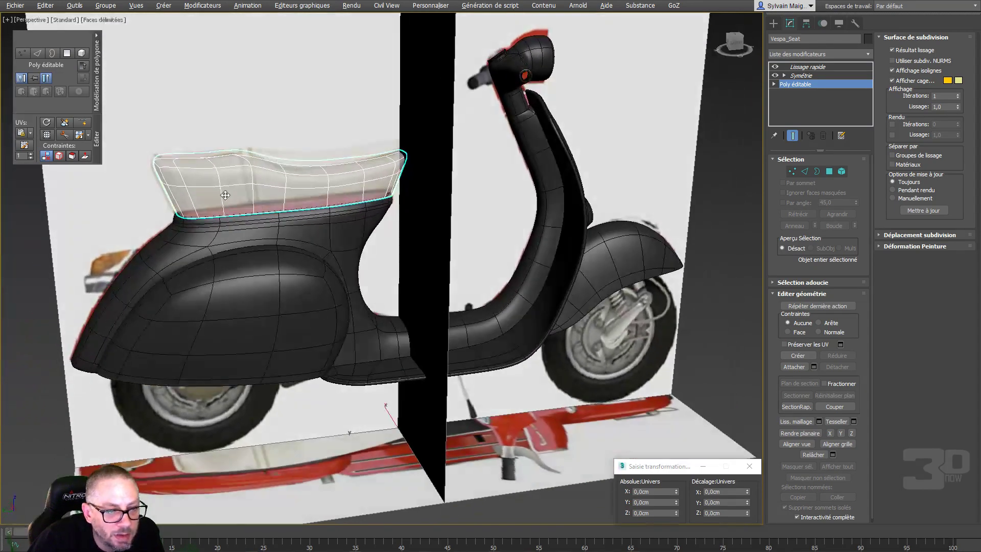
{"action": "left_click", "coordinate": [82, 122]}
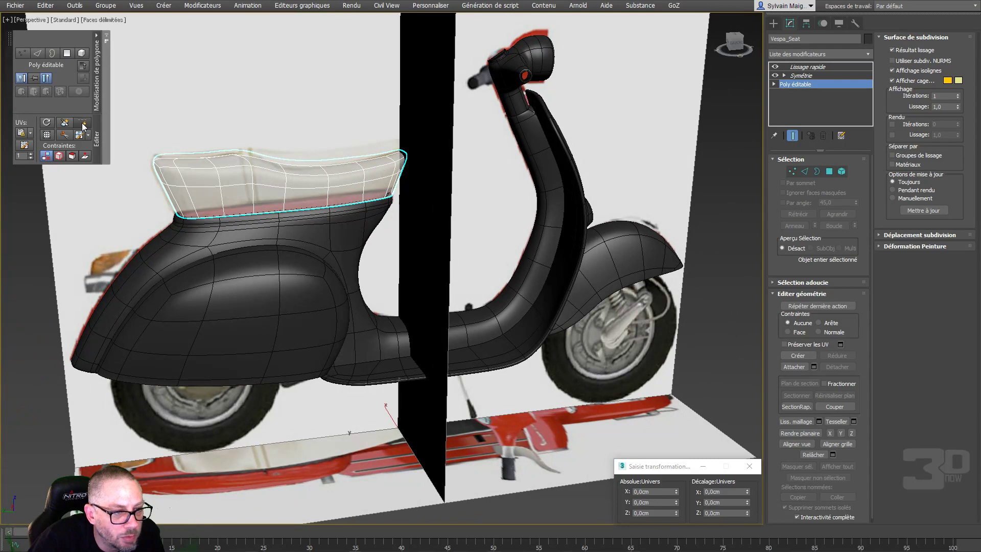
{"action": "left_click", "coordinate": [197, 212]}
{"action": "right_click", "coordinate": [196, 213]}
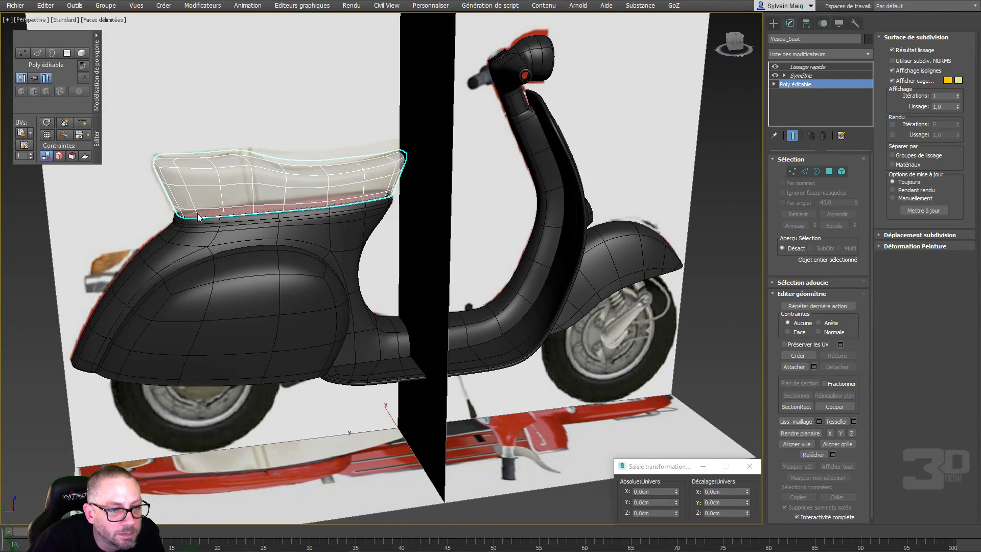
Isolate the seat so that the body parts and reference planes are hidden
{"action": "middle_click_drag", "start_coordinate": [199, 214], "coordinate": [309, 254], "text": "alt"}
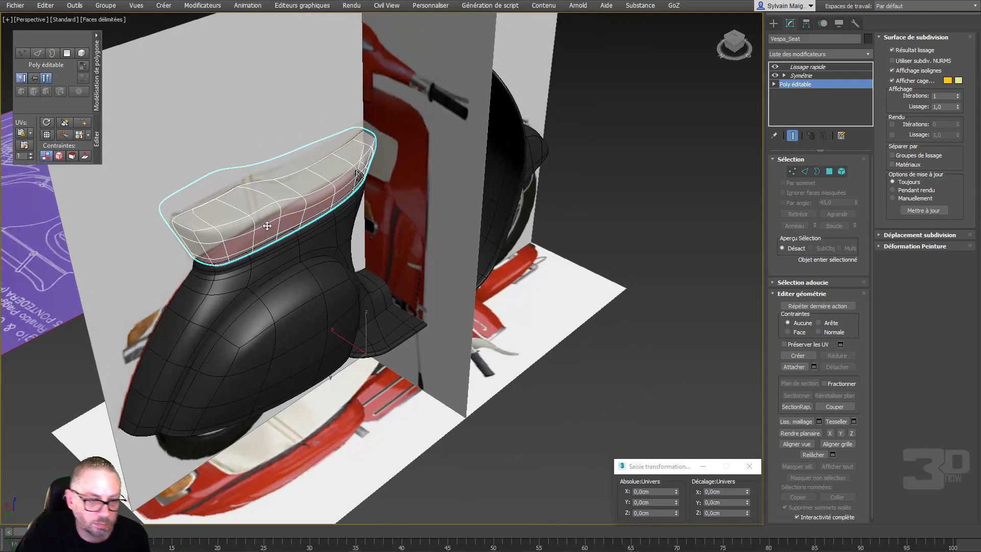
{"action": "right_click", "coordinate": [259, 219]}
{"action": "left_click", "coordinate": [292, 128]}
{"action": "key", "text": "alt+q"}
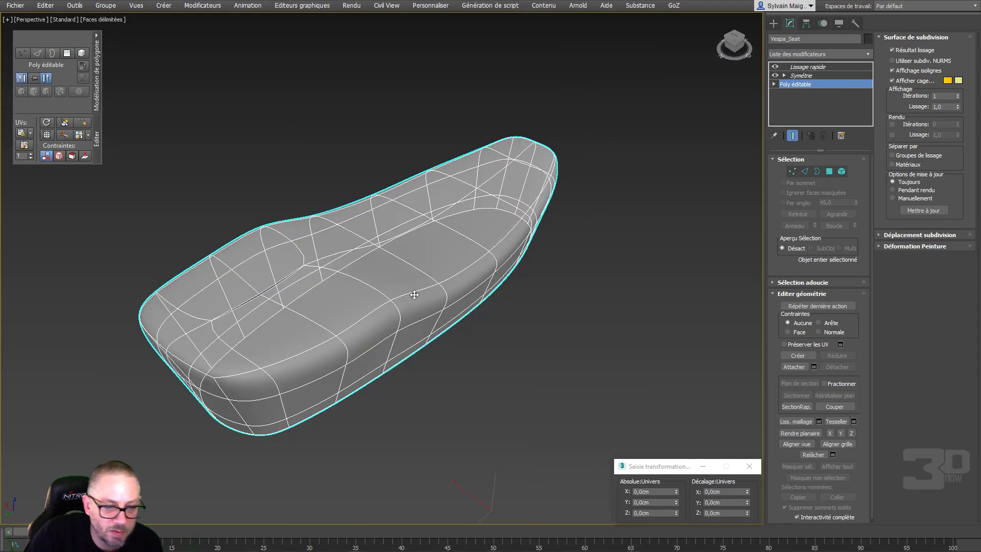
Select the seat's centreline edges, make them planar along X and set their X position to 0 cm
{"action": "middle_click_drag", "start_coordinate": [346, 309], "coordinate": [424, 286], "text": "alt"}
{"action": "left_click", "coordinate": [791, 171]}
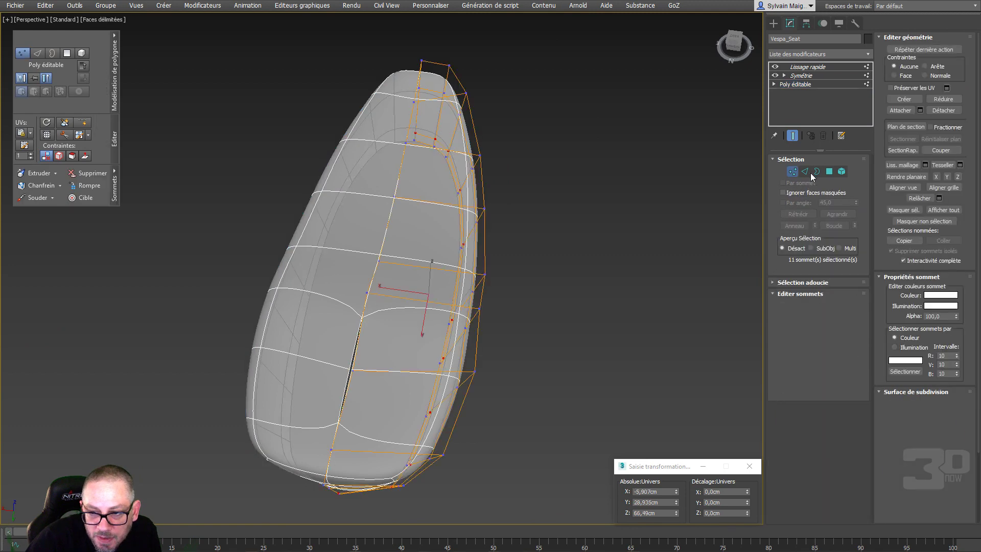
{"action": "left_click", "coordinate": [805, 171]}
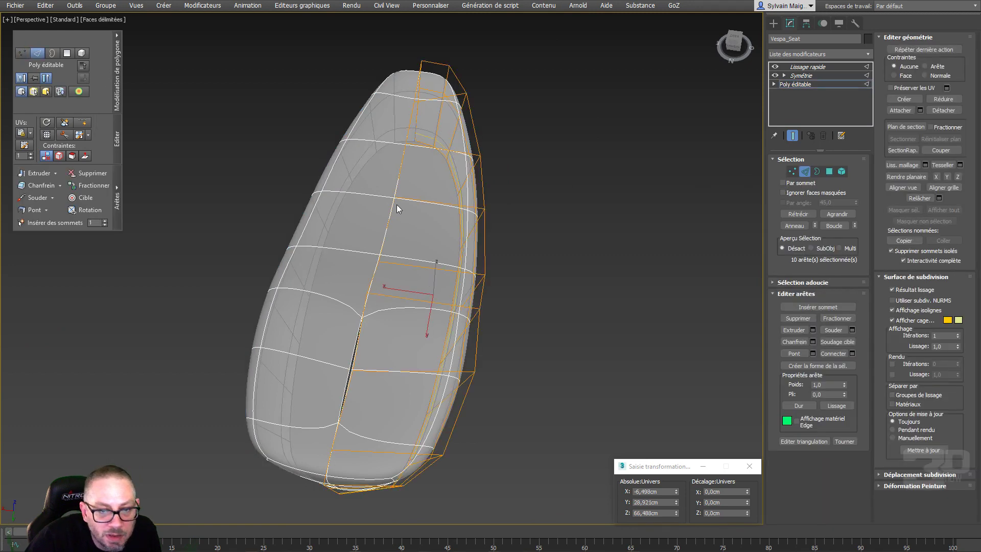
{"action": "double_click", "coordinate": [395, 203], "text": "ctrl"}
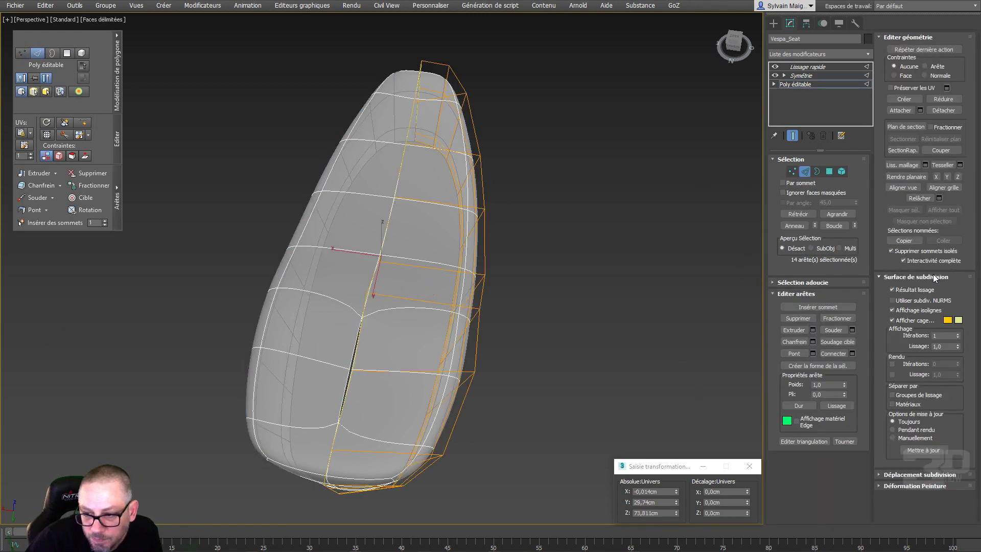
{"action": "left_click", "coordinate": [946, 176]}
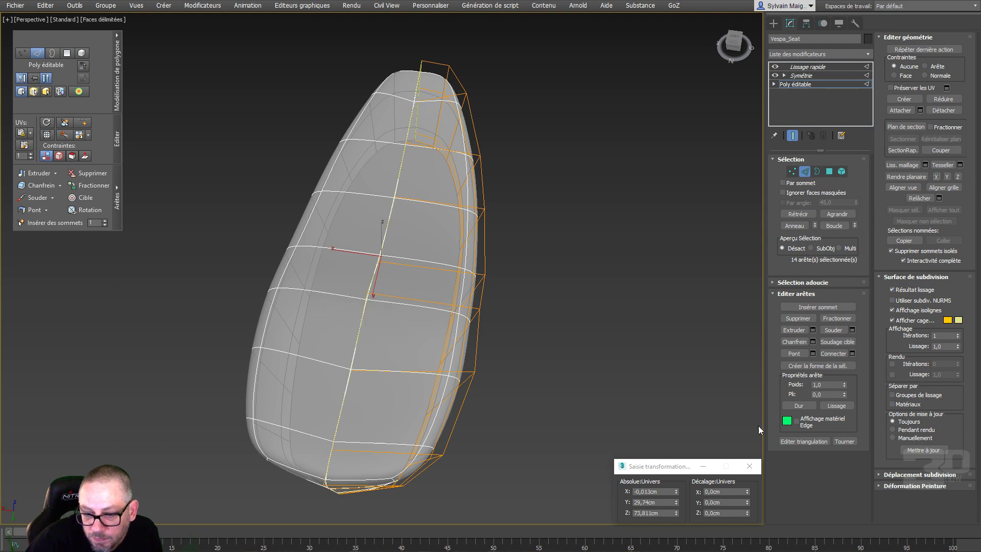
{"action": "right_click", "coordinate": [676, 489]}
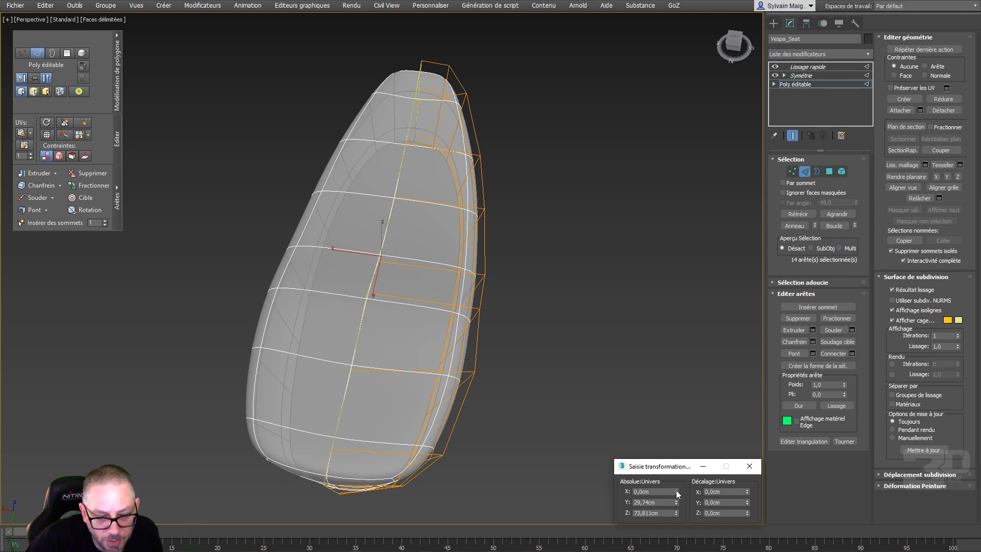
Turn off the end result display to show the seat's base half, and reset the centreline edges' X position to 0 cm
{"action": "middle_click_drag", "start_coordinate": [562, 317], "coordinate": [531, 286], "text": "alt"}
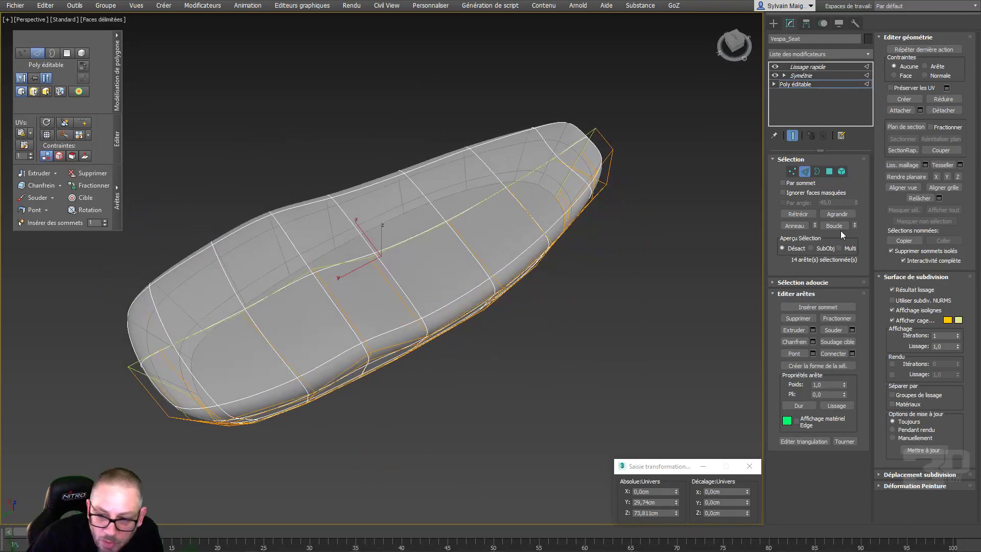
{"action": "left_click", "coordinate": [792, 137]}
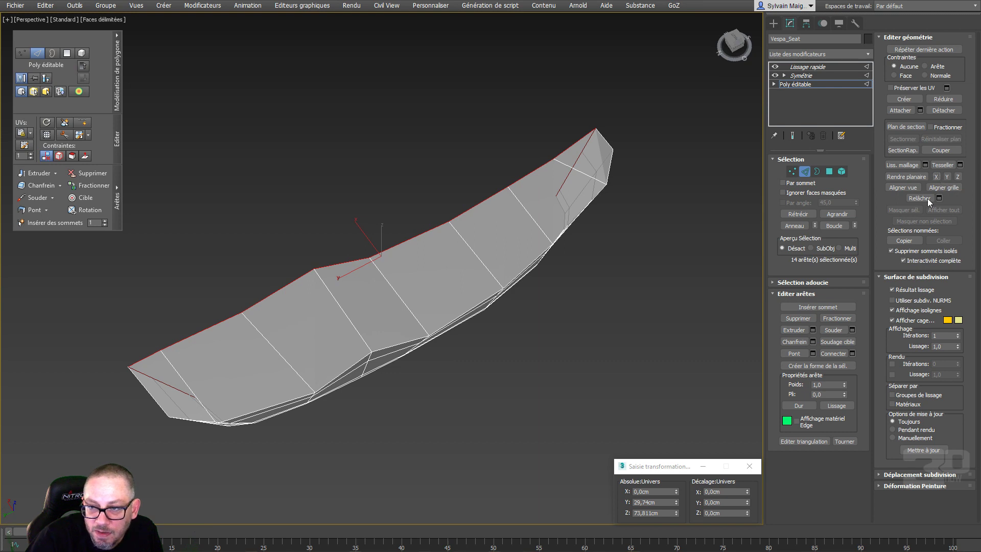
{"action": "left_click", "coordinate": [676, 490]}
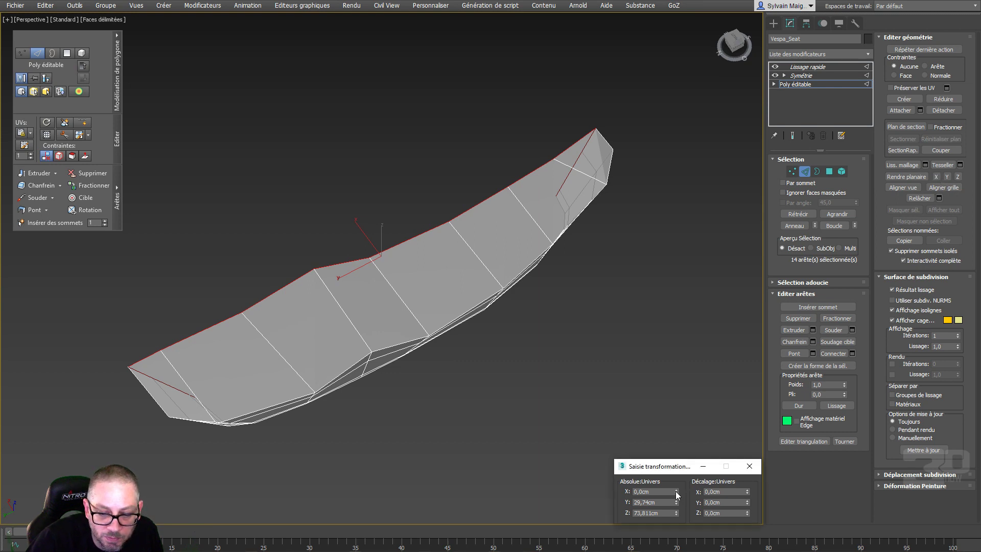
{"action": "right_click", "coordinate": [674, 489]}
{"action": "middle_click_drag", "start_coordinate": [620, 439], "coordinate": [516, 338], "text": "alt"}
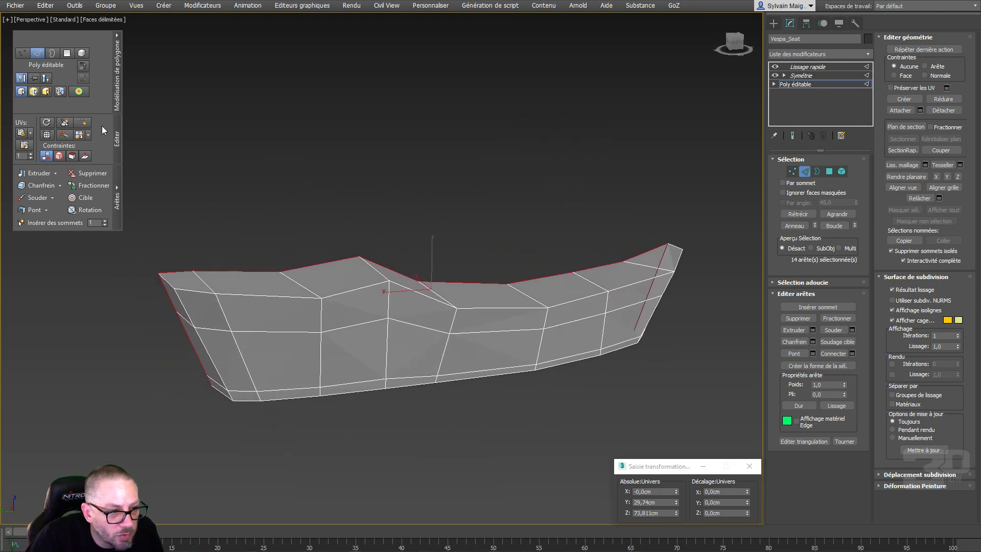
{"action": "left_click", "coordinate": [82, 122]}
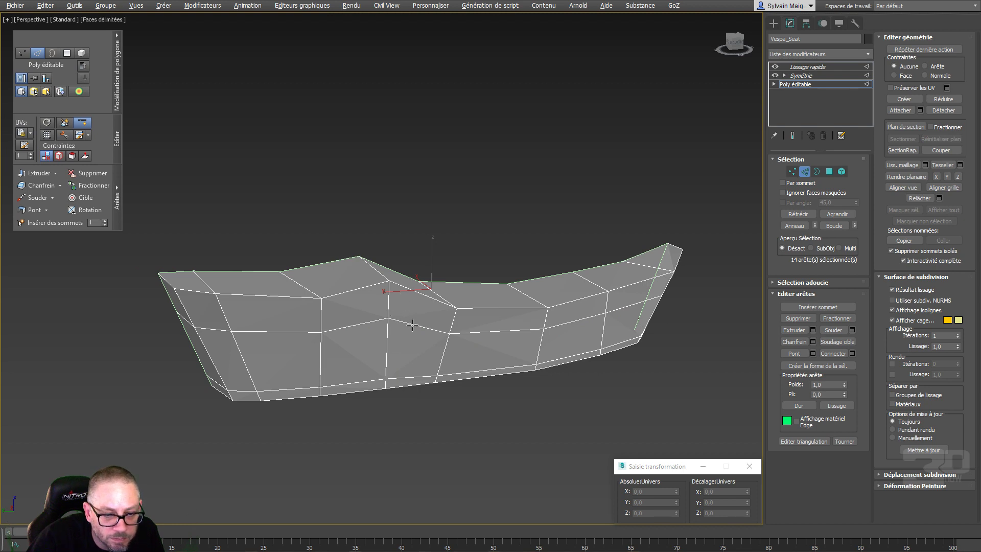
{"action": "right_click", "coordinate": [412, 327]}
{"action": "left_click", "coordinate": [416, 344]}
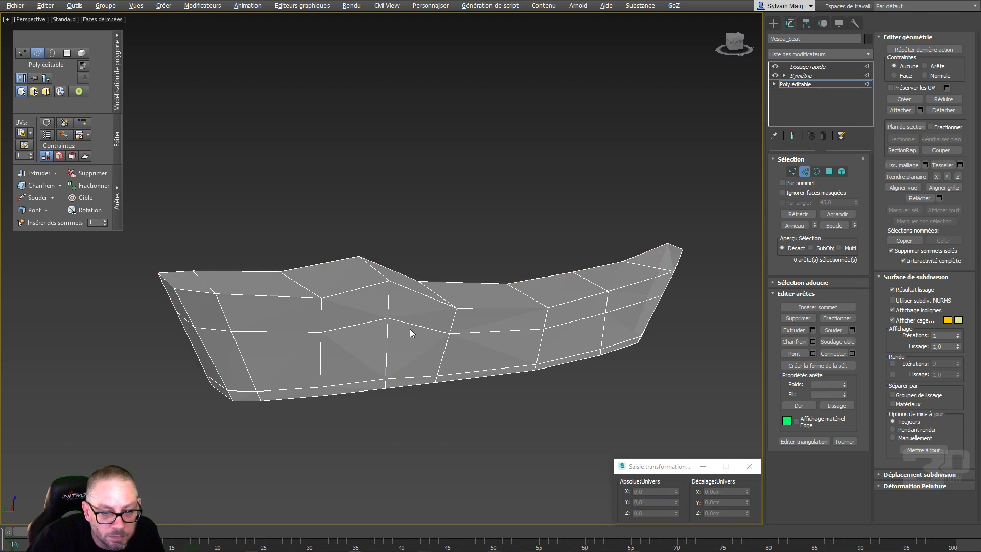
{"action": "left_click", "coordinate": [82, 122]}
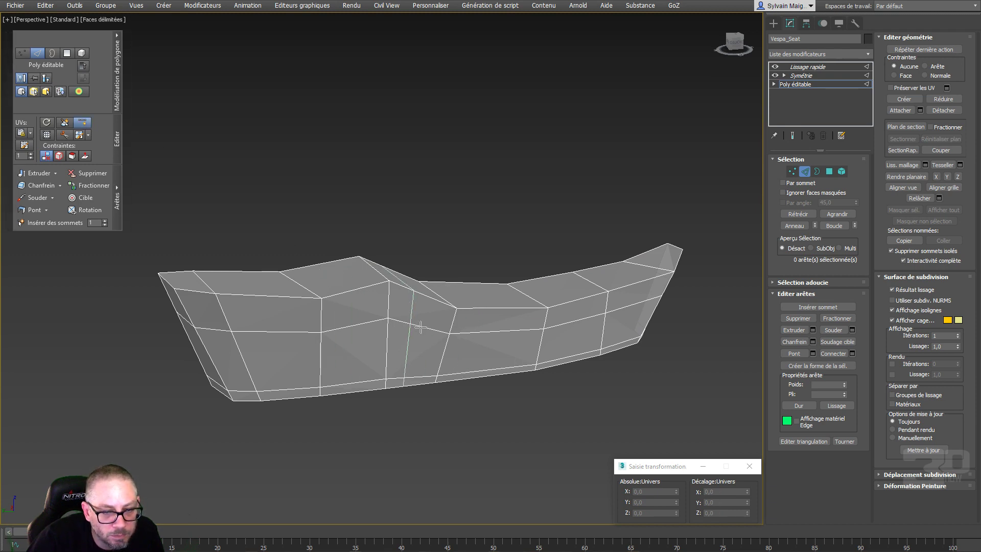
{"action": "right_click", "coordinate": [420, 327]}
Select the edge loop halfway up the seat's side and slide it upward close to the upper edge with Swift Loop
{"action": "double_click", "coordinate": [419, 325]}
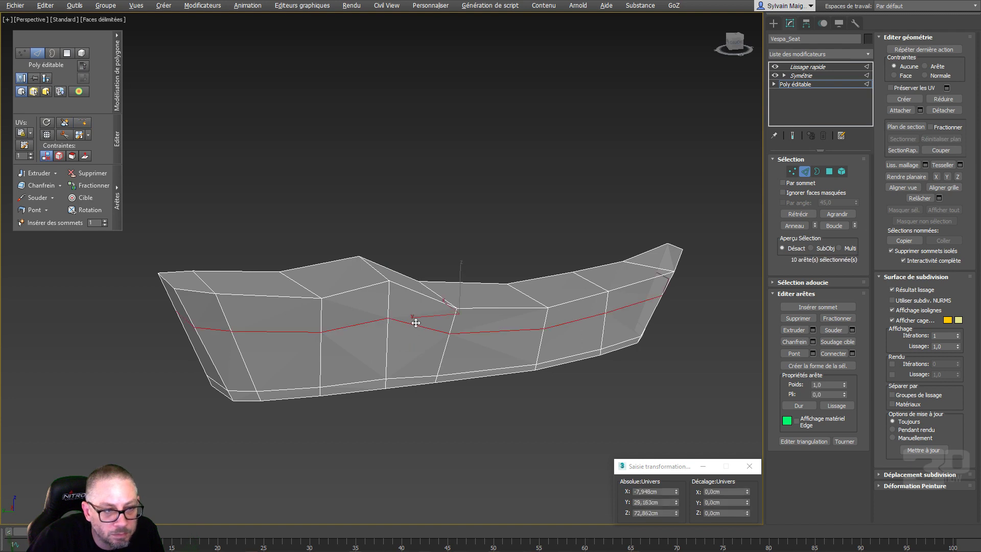
{"action": "left_click", "coordinate": [81, 122]}
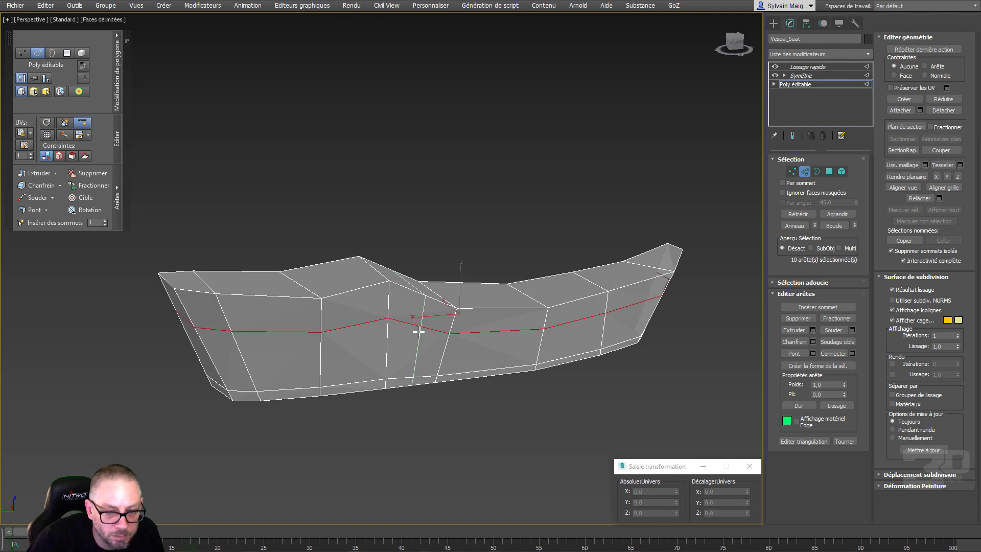
{"action": "left_click_drag", "start_coordinate": [414, 325], "coordinate": [417, 296]}
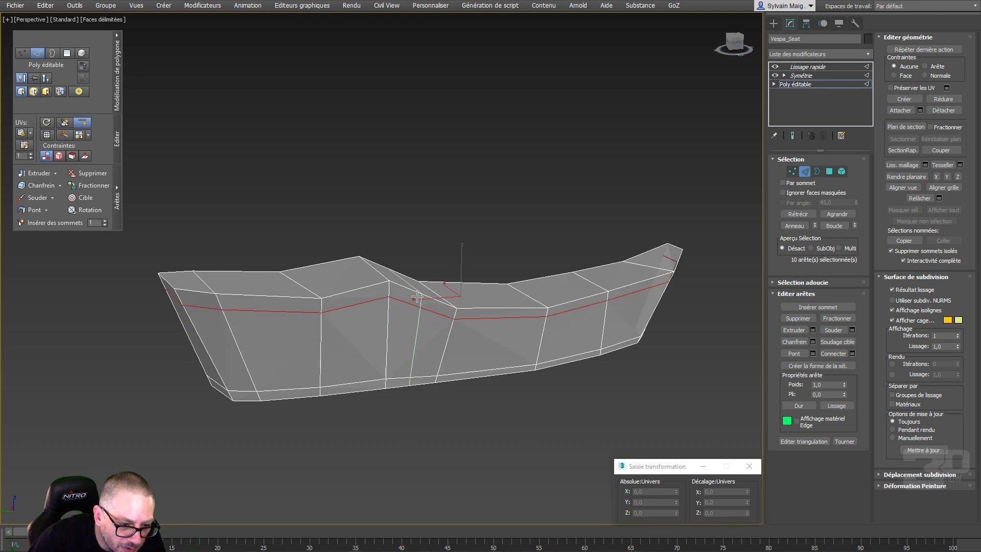
{"action": "mouse_move", "coordinate": [380, 314]}
{"action": "middle_mouse_down", "text": "alt"}
{"action": "mouse_move", "coordinate": [368, 294]}
{"action": "mouse_move", "coordinate": [372, 303]}
{"action": "middle_mouse_up", "text": "alt"}
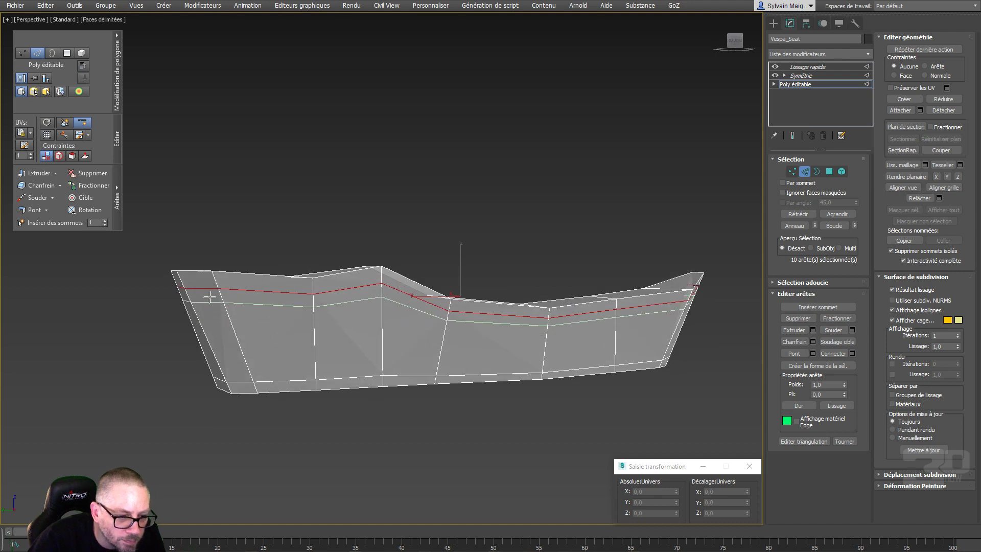
{"action": "scroll", "coordinate": [225, 307], "scroll_direction": "up", "scroll_amount": 4}
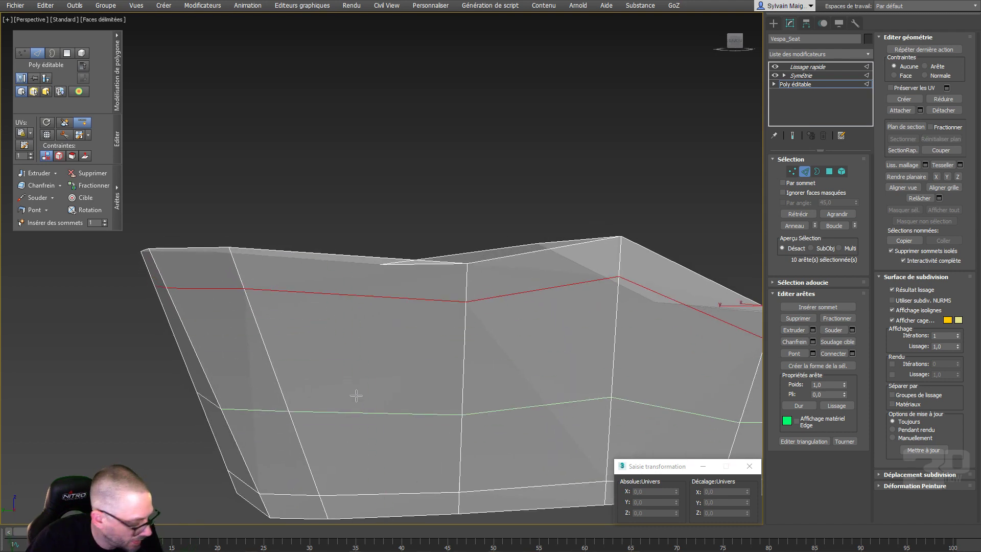
Switch to the left view and unhide the Gab_Right and Gab_Back reference planes, leaving Gab_Left hidden
{"action": "key", "text": "l"}
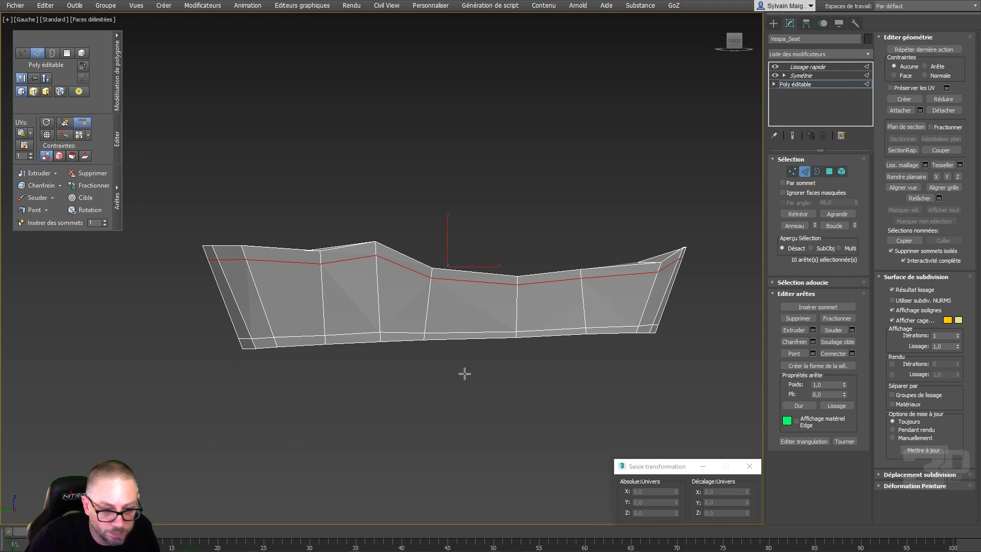
{"action": "right_click", "coordinate": [370, 369]}
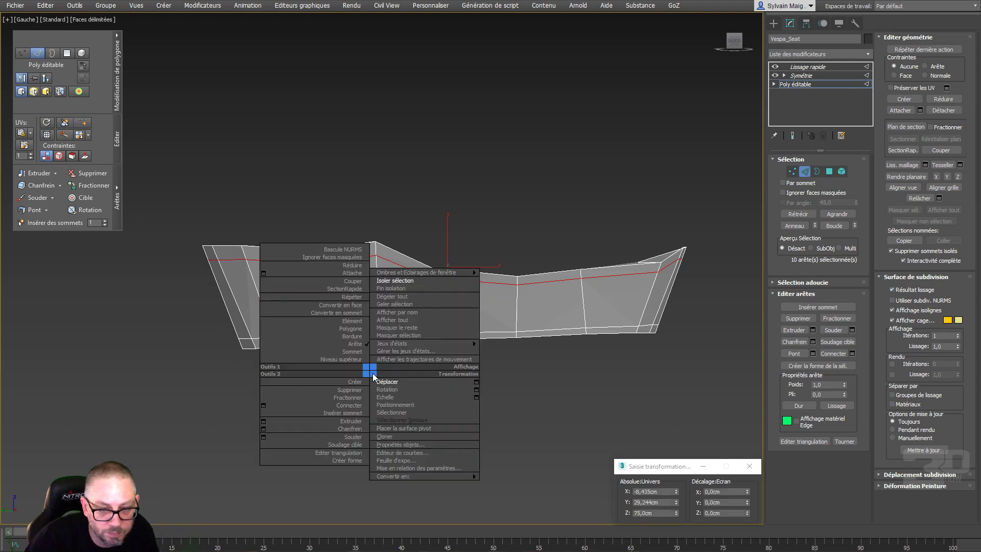
{"action": "left_click", "coordinate": [421, 313]}
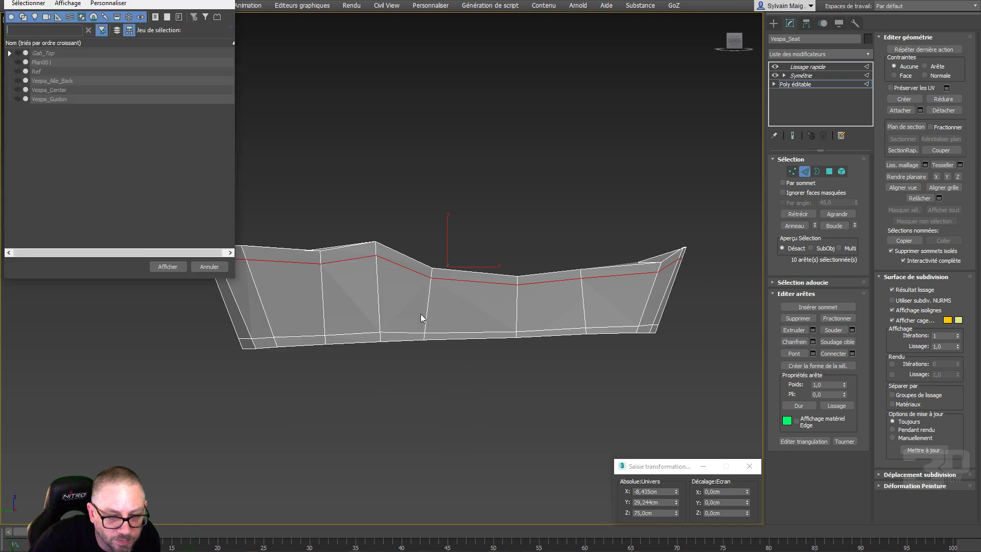
{"action": "left_click", "coordinate": [8, 53]}
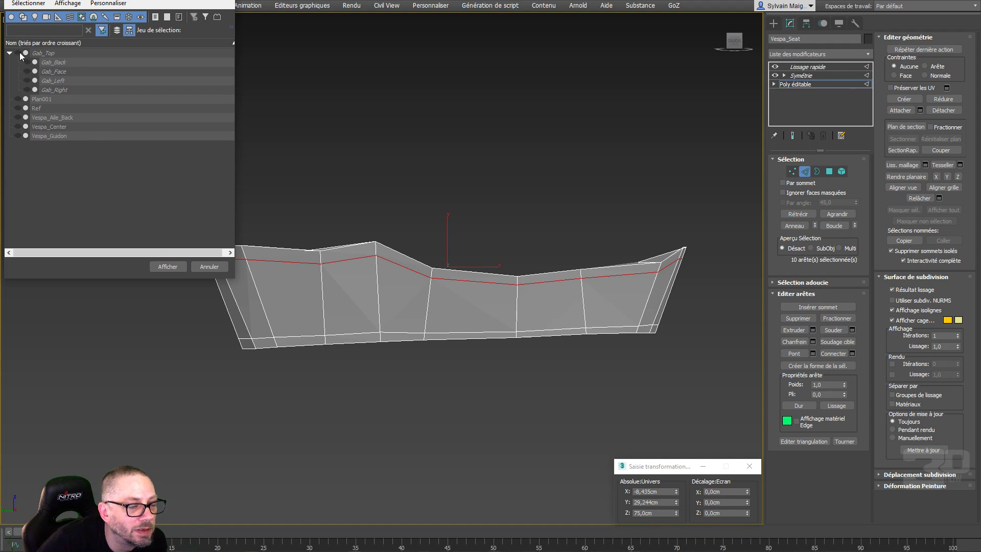
{"action": "left_click", "coordinate": [30, 81]}
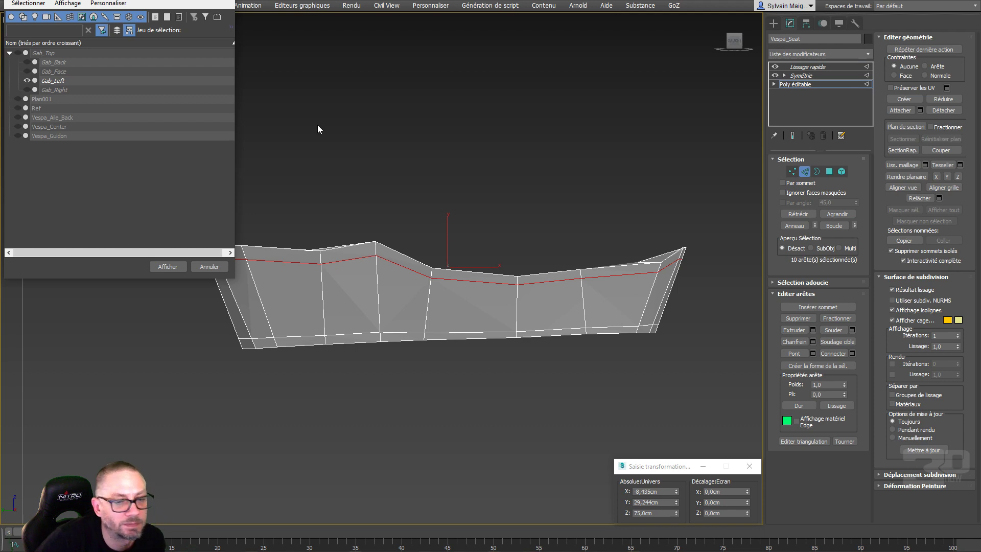
{"action": "left_click", "coordinate": [27, 90]}
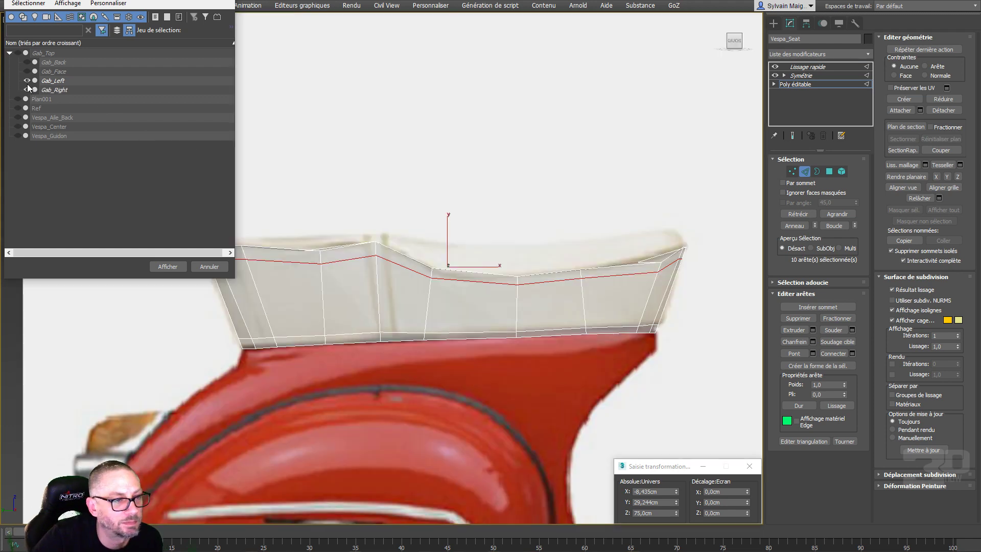
{"action": "left_click", "coordinate": [27, 80]}
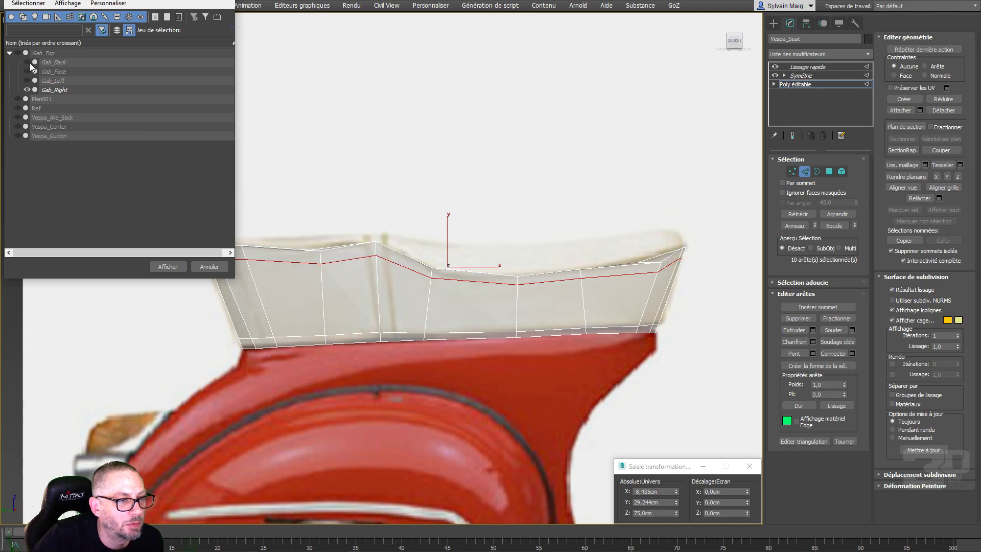
{"action": "left_click", "coordinate": [28, 61]}
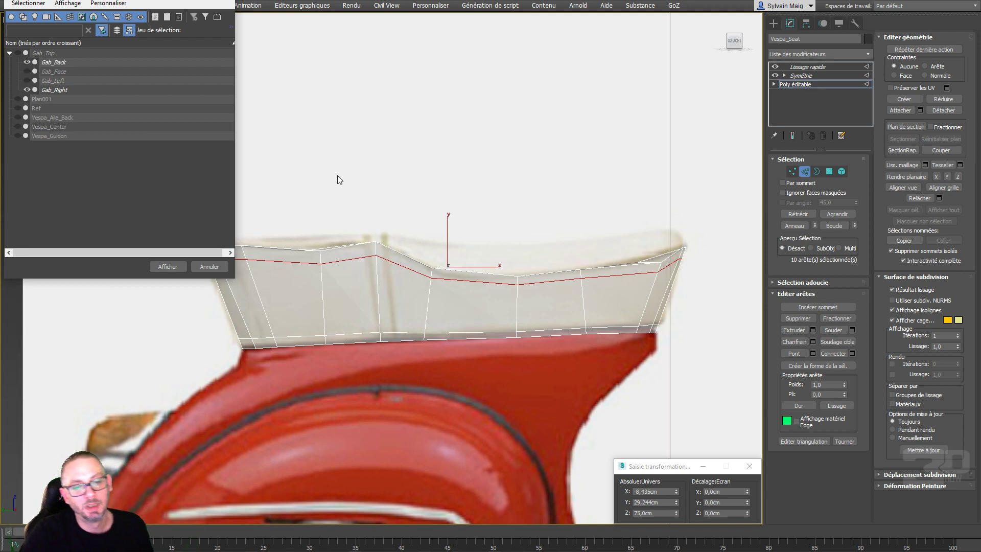
{"action": "left_click", "coordinate": [209, 266]}
{"action": "scroll", "coordinate": [314, 284], "scroll_direction": "down", "scroll_amount": 5}
{"action": "scroll", "coordinate": [415, 277], "scroll_direction": "up", "scroll_amount": 5}
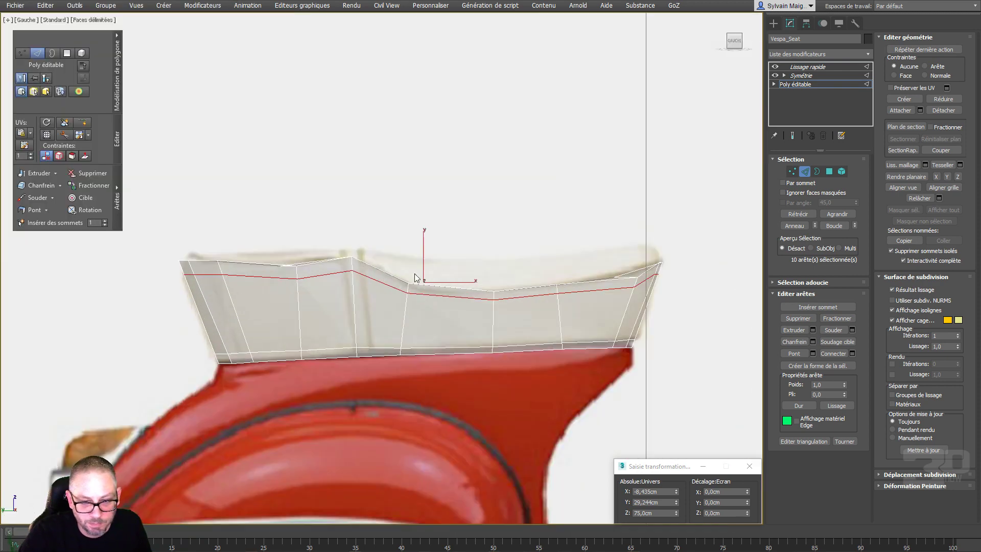
Raise the top centreline vertex at the seat's hump to about Z 79.14 cm to meet the reference image
{"action": "left_click", "coordinate": [791, 171]}
{"action": "middle_click_drag", "start_coordinate": [661, 242], "coordinate": [666, 262], "text": "alt"}
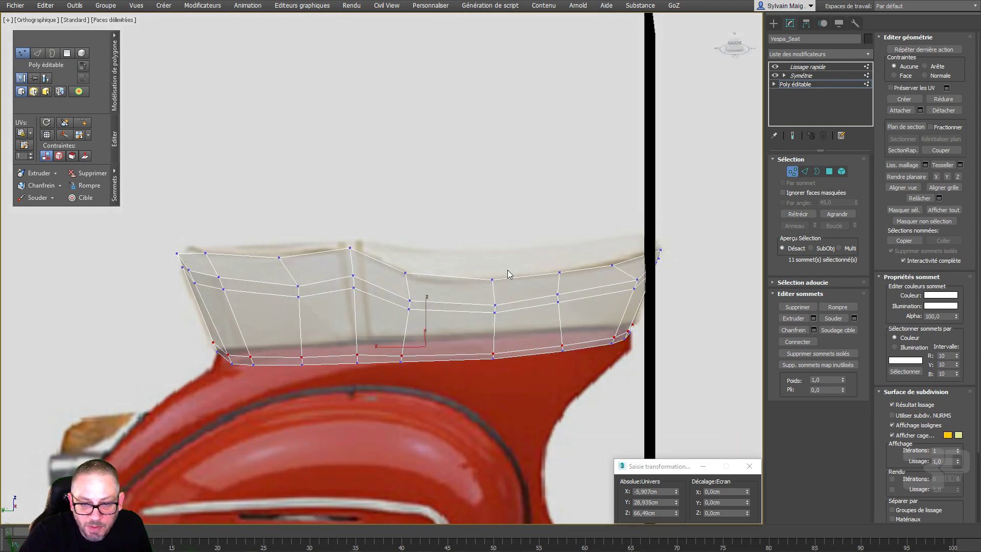
{"action": "left_click", "coordinate": [351, 248]}
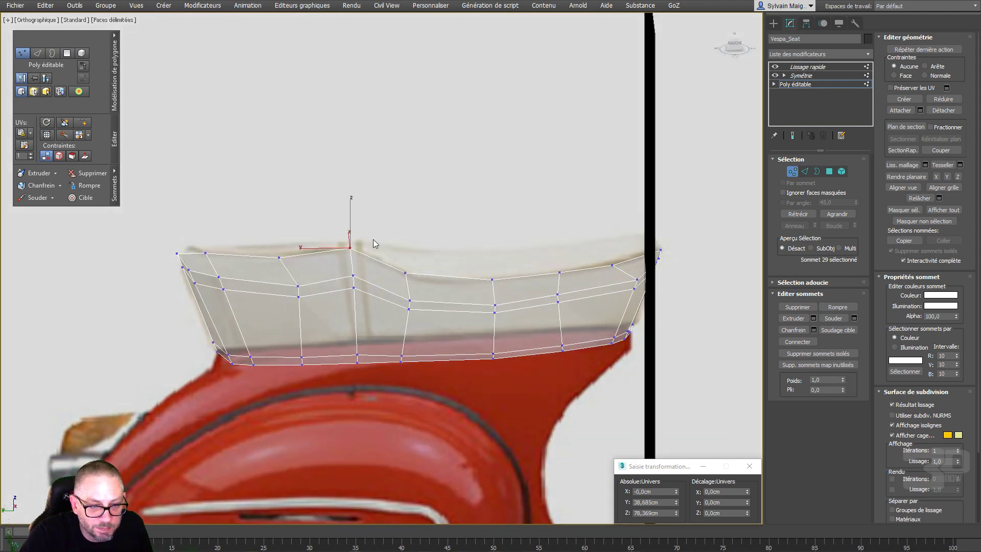
{"action": "right_click", "coordinate": [373, 239]}
{"action": "left_click", "coordinate": [391, 250]}
{"action": "right_click", "coordinate": [391, 250]}
{"action": "left_click", "coordinate": [400, 258]}
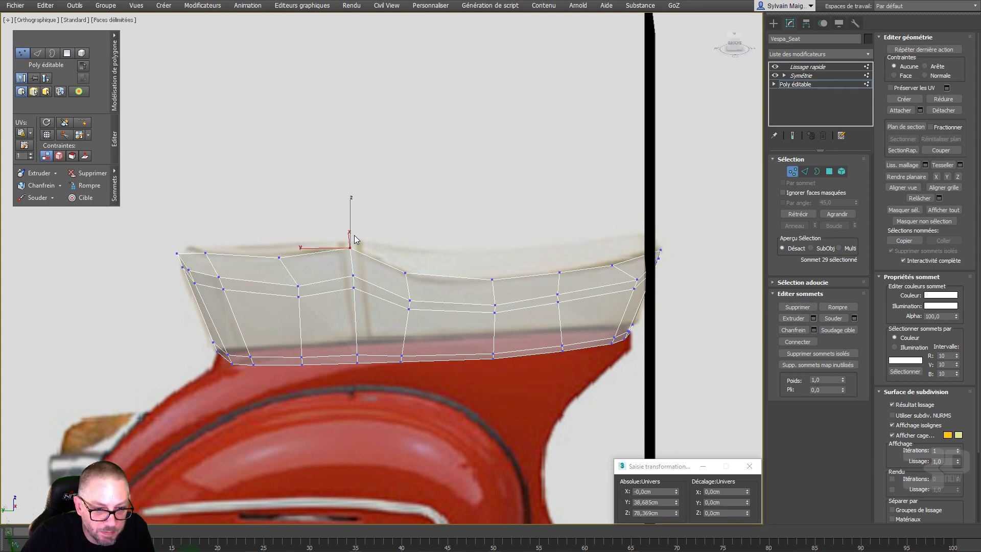
{"action": "left_click_drag", "start_coordinate": [349, 226], "coordinate": [349, 219]}
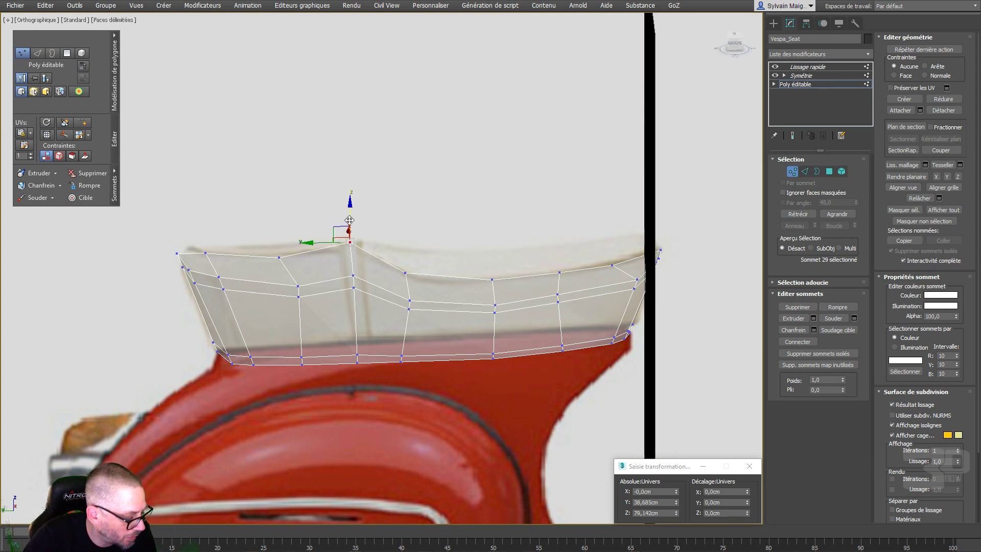
Raise the three top centreline vertices in front of the hump to the seat's upper outline in the reference image
{"action": "left_click", "coordinate": [405, 273]}
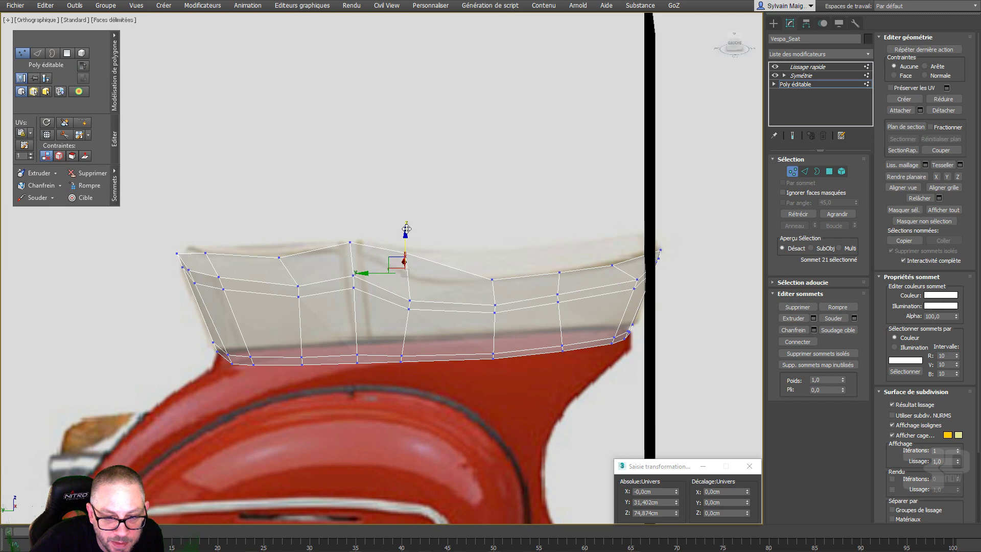
{"action": "left_click_drag", "start_coordinate": [406, 229], "coordinate": [406, 206]}
{"action": "left_click", "coordinate": [492, 279]}
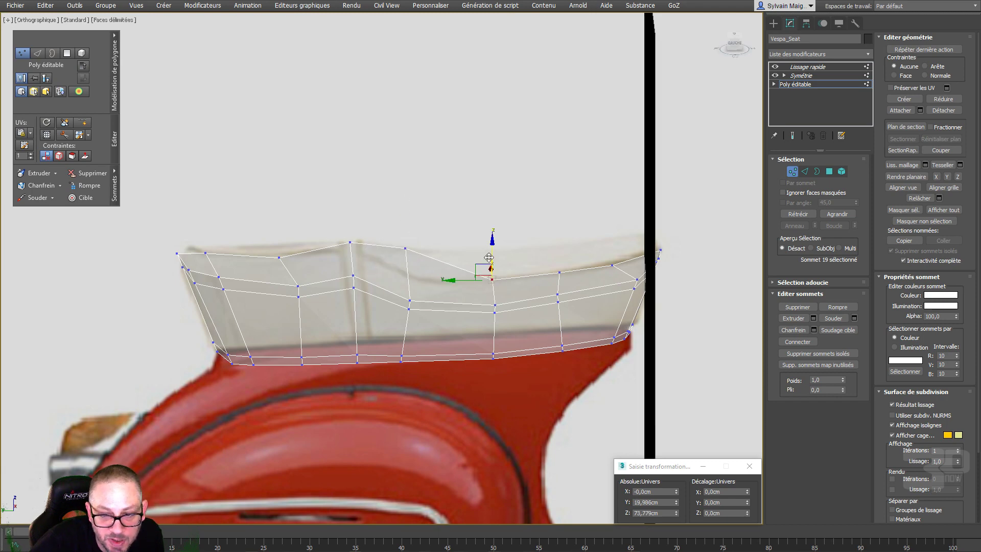
{"action": "left_click_drag", "start_coordinate": [490, 255], "coordinate": [490, 226]}
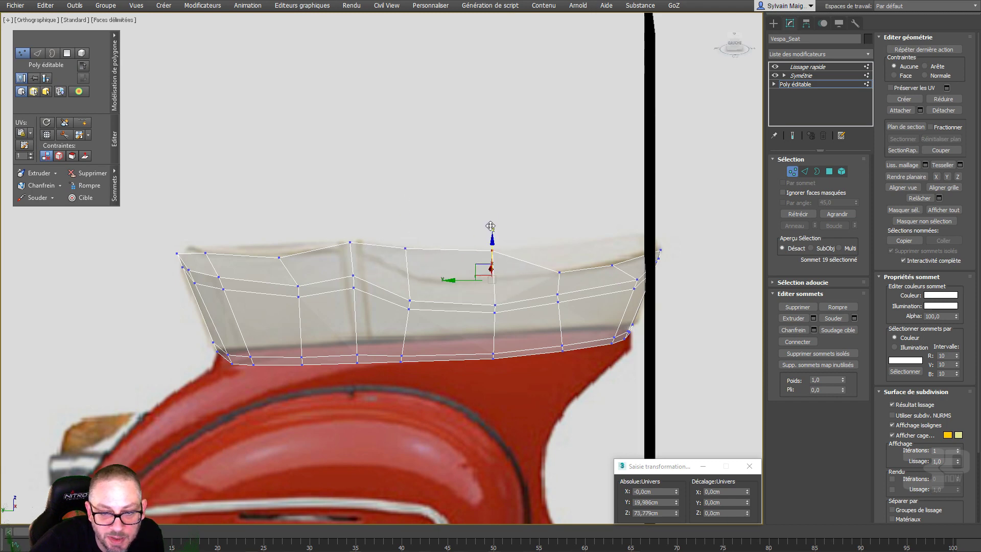
{"action": "left_click", "coordinate": [559, 272]}
{"action": "left_click_drag", "start_coordinate": [559, 243], "coordinate": [558, 218]}
Move the top centreline vertex near the seat's front to about Y 1.43 cm and Z 79.03 cm
{"action": "middle_click_drag", "start_coordinate": [587, 230], "coordinate": [534, 255], "text": "alt"}
{"action": "left_click", "coordinate": [583, 289]}
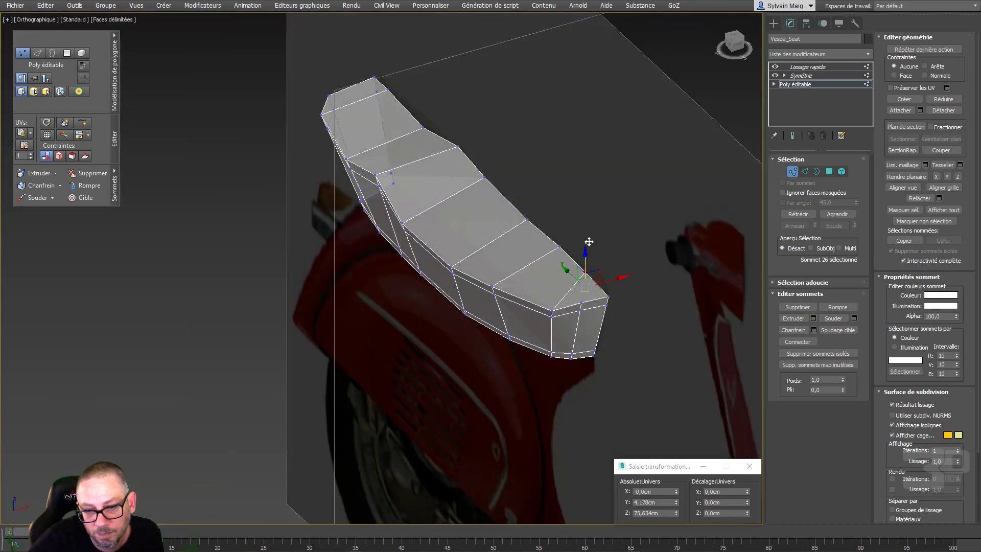
{"action": "key", "text": "l"}
{"action": "middle_click_drag", "start_coordinate": [643, 236], "coordinate": [658, 210], "text": "alt"}
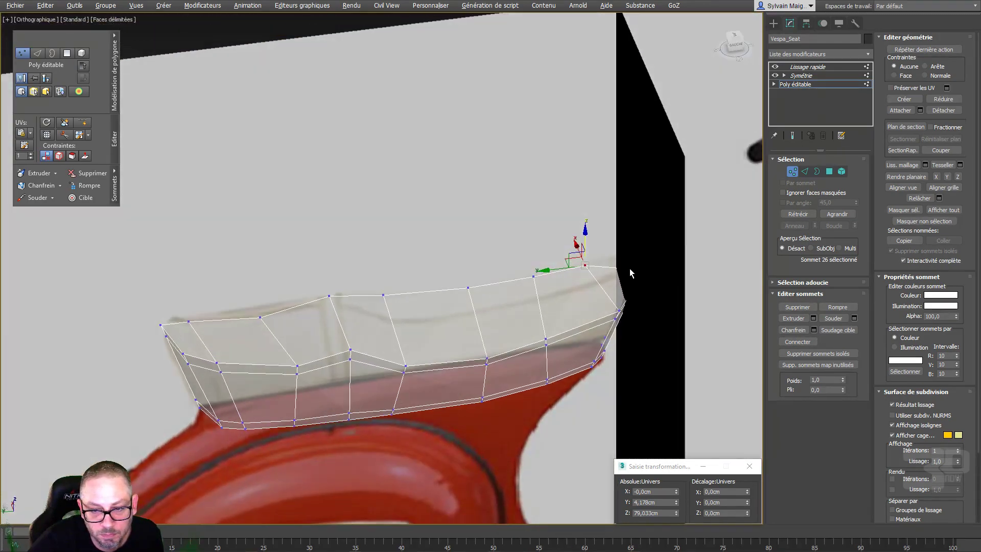
{"action": "middle_click_drag", "start_coordinate": [629, 268], "coordinate": [613, 259], "text": "alt"}
{"action": "left_click_drag", "start_coordinate": [565, 267], "coordinate": [587, 263]}
{"action": "mouse_move", "coordinate": [587, 263]}
{"action": "middle_mouse_down", "text": "alt"}
{"action": "mouse_move", "coordinate": [565, 230]}
{"action": "mouse_move", "coordinate": [547, 240]}
{"action": "mouse_move", "coordinate": [571, 274]}
{"action": "middle_mouse_up", "text": "alt"}
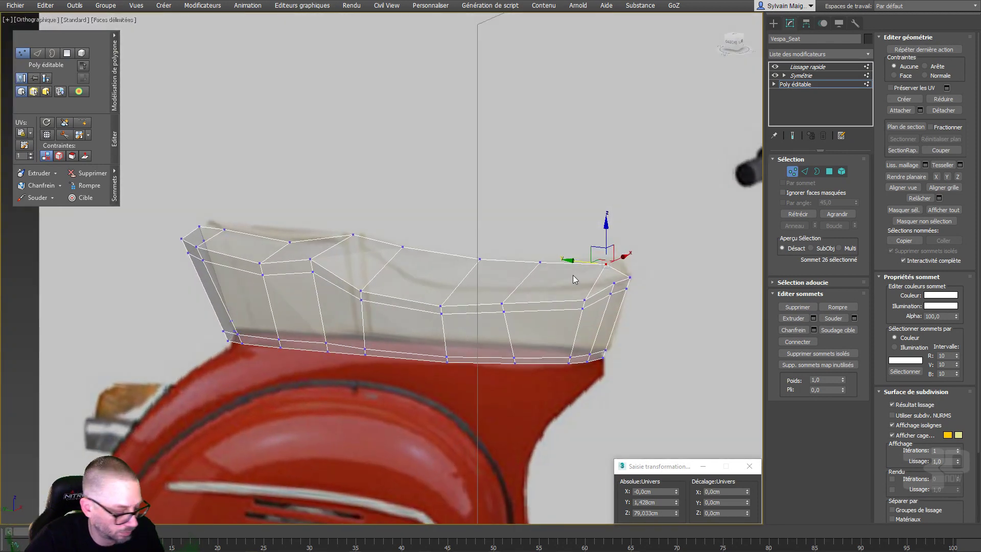
In the left view, move the pair of upper side vertices near the front up to about Z 76 cm
{"action": "key", "text": "l"}
{"action": "scroll", "coordinate": [654, 268], "scroll_direction": "up", "scroll_amount": 3}
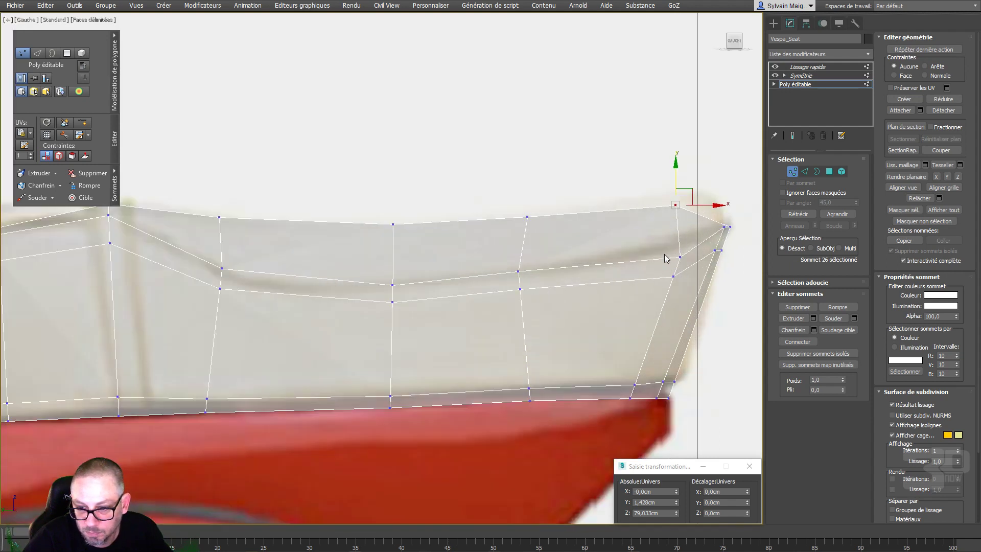
{"action": "left_click_drag", "start_coordinate": [665, 254], "coordinate": [697, 249]}
{"action": "middle_click_drag", "start_coordinate": [740, 230], "coordinate": [714, 237]}
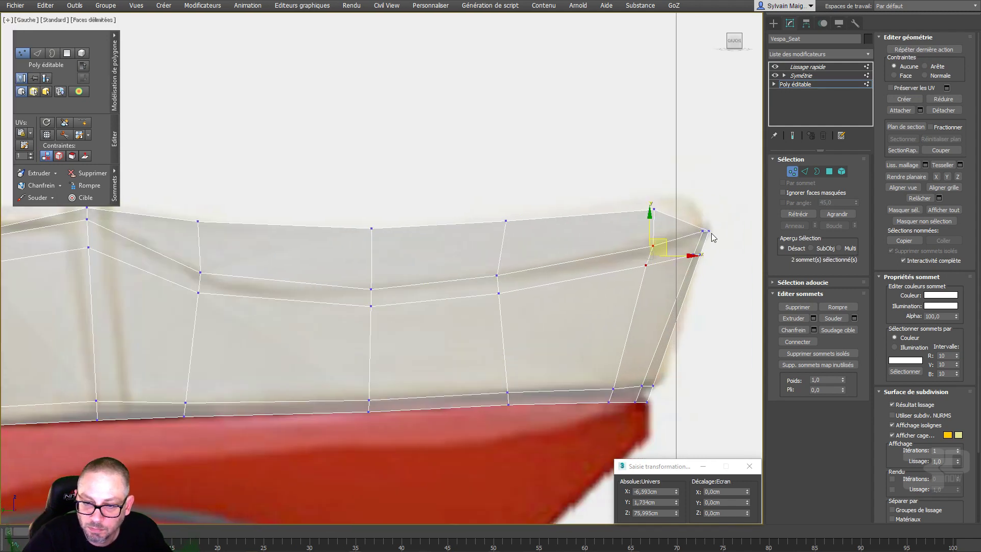
{"action": "middle_click_drag", "start_coordinate": [377, 278], "coordinate": [714, 289]}
Move the upper vertices at the seat's rear end to follow the rear outline in the reference image
{"action": "middle_click_drag", "start_coordinate": [115, 221], "coordinate": [192, 257]}
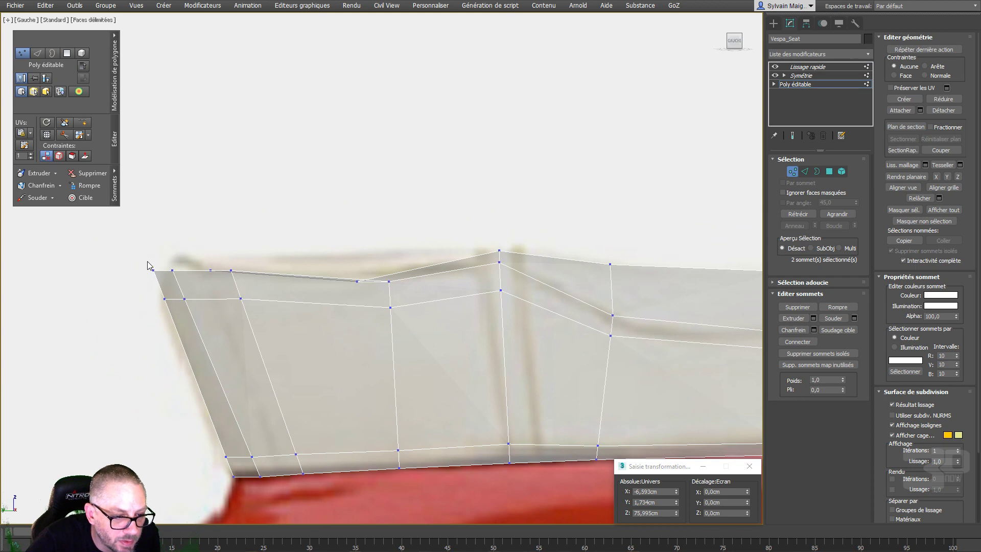
{"action": "left_click_drag", "start_coordinate": [146, 259], "coordinate": [199, 319]}
{"action": "mouse_move", "coordinate": [189, 274]}
{"action": "left_mouse_down"}
{"action": "mouse_move", "coordinate": [198, 258]}
{"action": "mouse_move", "coordinate": [207, 264]}
{"action": "mouse_move", "coordinate": [210, 303]}
{"action": "mouse_move", "coordinate": [187, 280]}
{"action": "left_mouse_up"}
{"action": "left_click_drag", "start_coordinate": [186, 287], "coordinate": [185, 285]}
Reposition the vertices at the seat's front tip and the centreline vertex just below it to follow the reference outline
{"action": "scroll", "coordinate": [508, 235], "scroll_direction": "down", "scroll_amount": 5}
{"action": "middle_click_drag", "start_coordinate": [564, 243], "coordinate": [392, 254]}
{"action": "scroll", "coordinate": [535, 252], "scroll_direction": "up", "scroll_amount": 6}
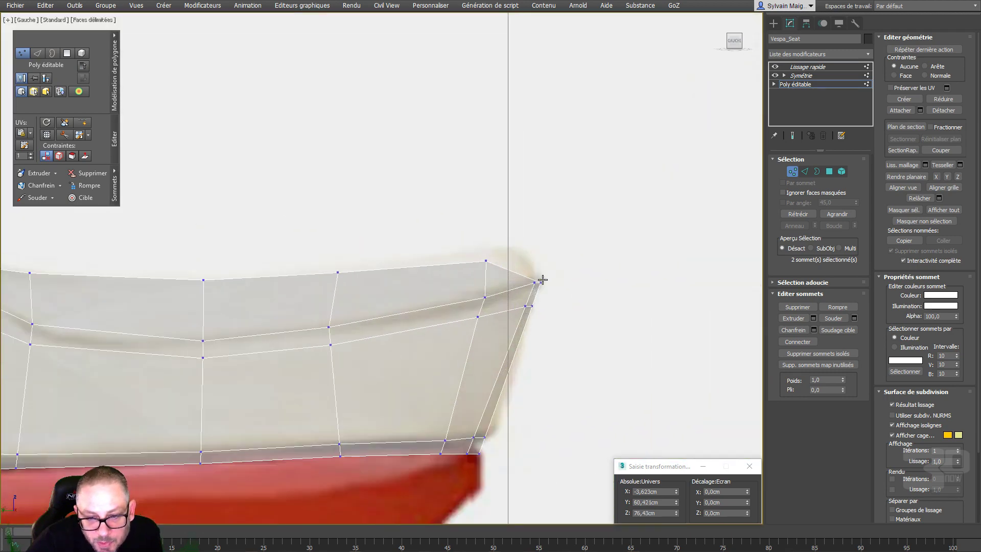
{"action": "left_click_drag", "start_coordinate": [545, 282], "coordinate": [505, 301]}
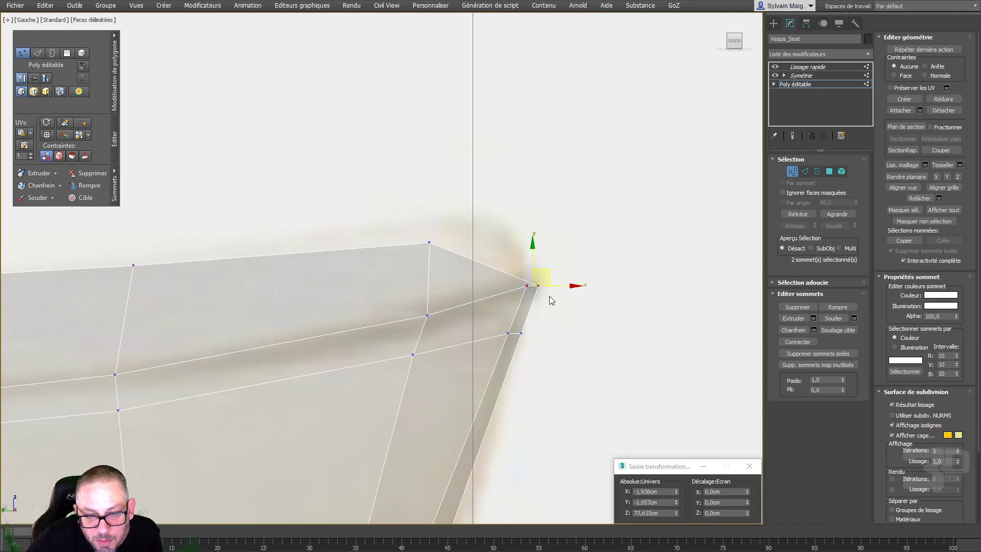
{"action": "left_click", "coordinate": [536, 281]}
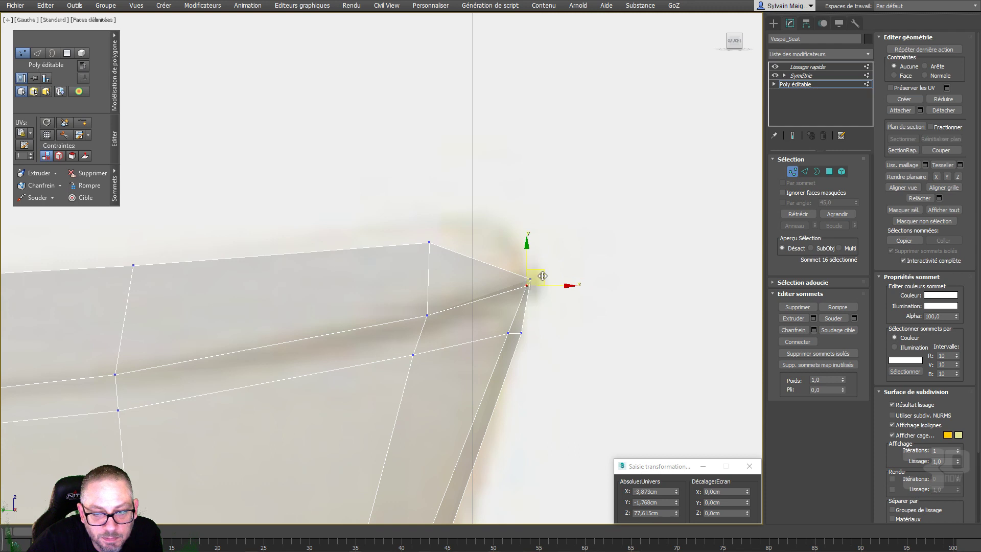
{"action": "left_click", "coordinate": [527, 285]}
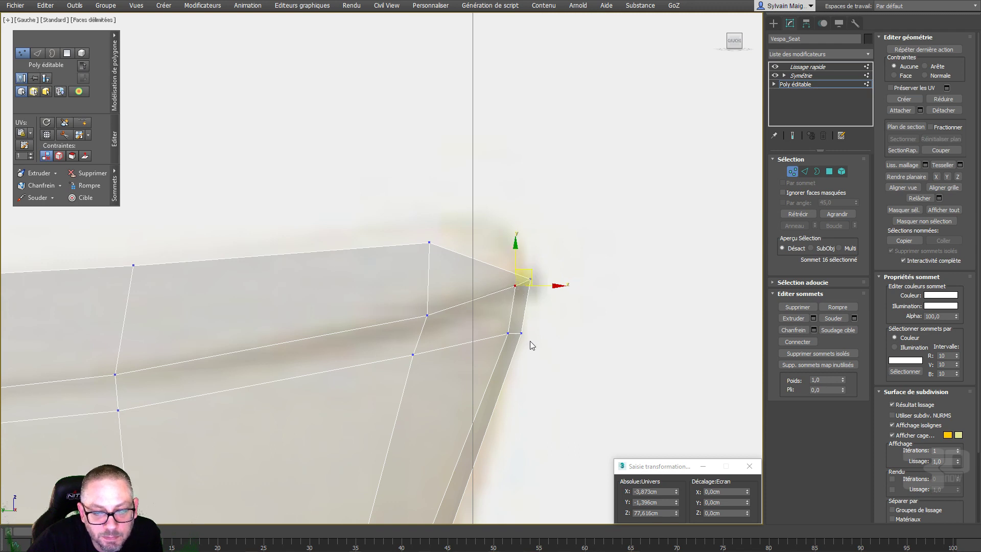
{"action": "left_click", "coordinate": [531, 328]}
{"action": "left_click_drag", "start_coordinate": [538, 323], "coordinate": [544, 312]}
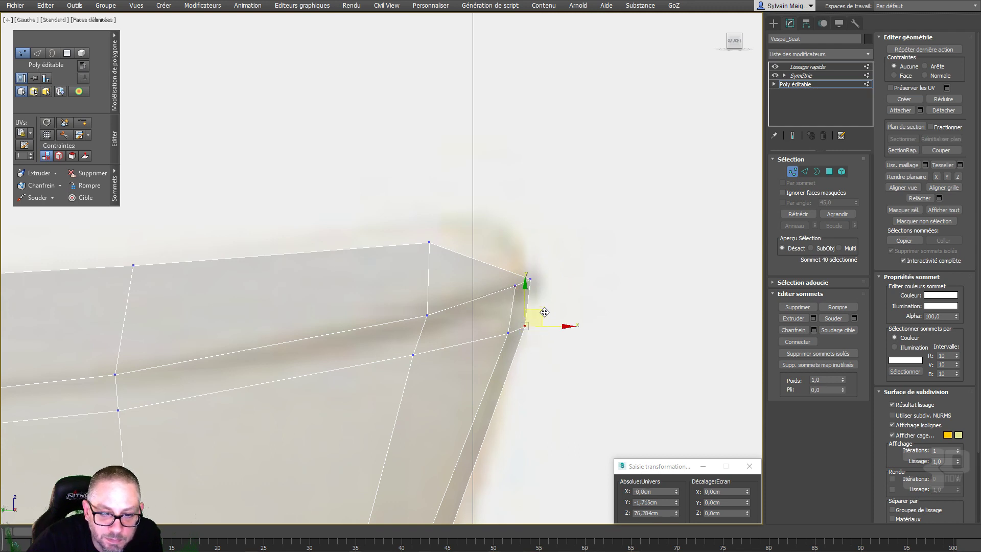
Move the front top centreline vertex to about Y 0.14 cm and Z 79.42 cm, and nudge the mid-seat pair of side vertices
{"action": "left_click", "coordinate": [430, 241]}
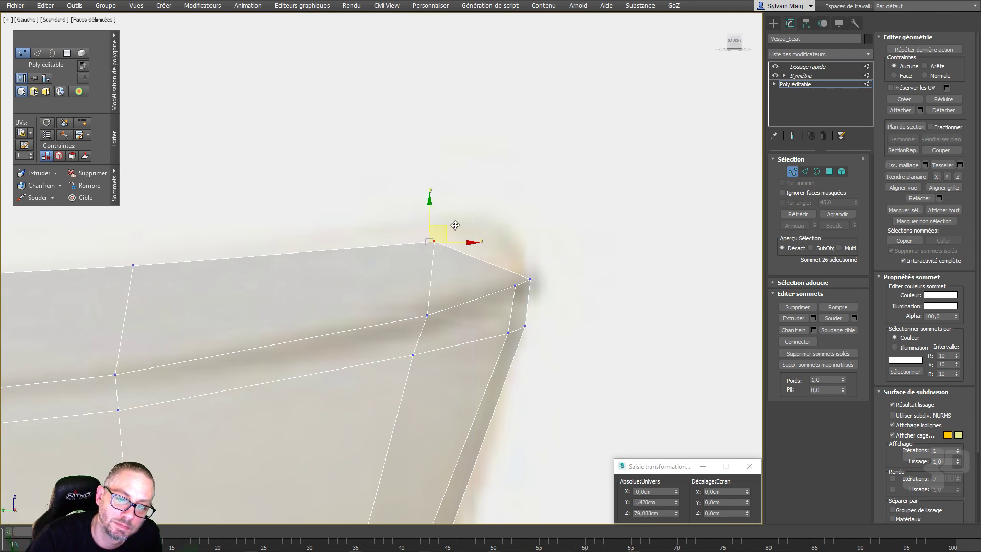
{"action": "left_click_drag", "start_coordinate": [443, 226], "coordinate": [482, 215]}
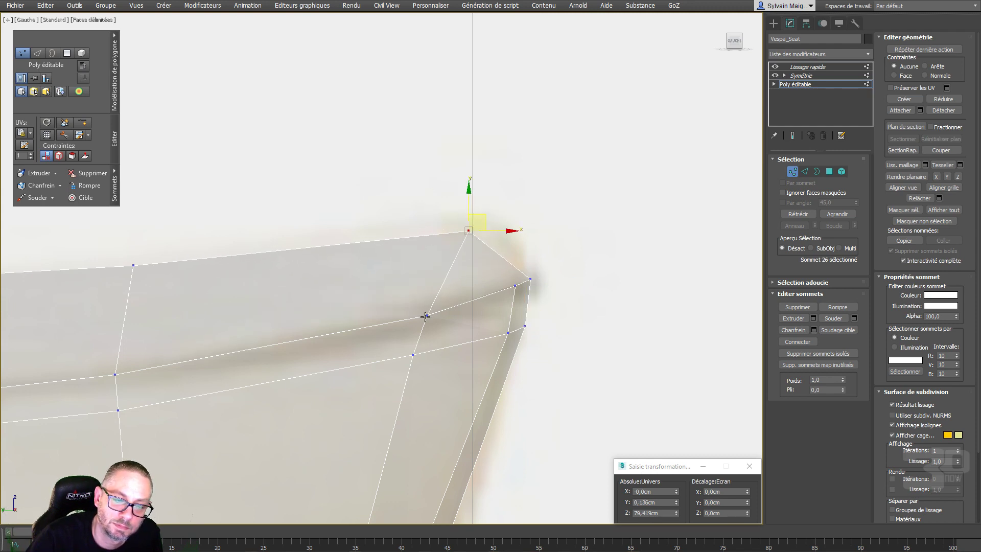
{"action": "scroll", "coordinate": [469, 291], "scroll_direction": "down", "scroll_amount": 4}
{"action": "scroll", "coordinate": [358, 327], "scroll_direction": "up", "scroll_amount": 2}
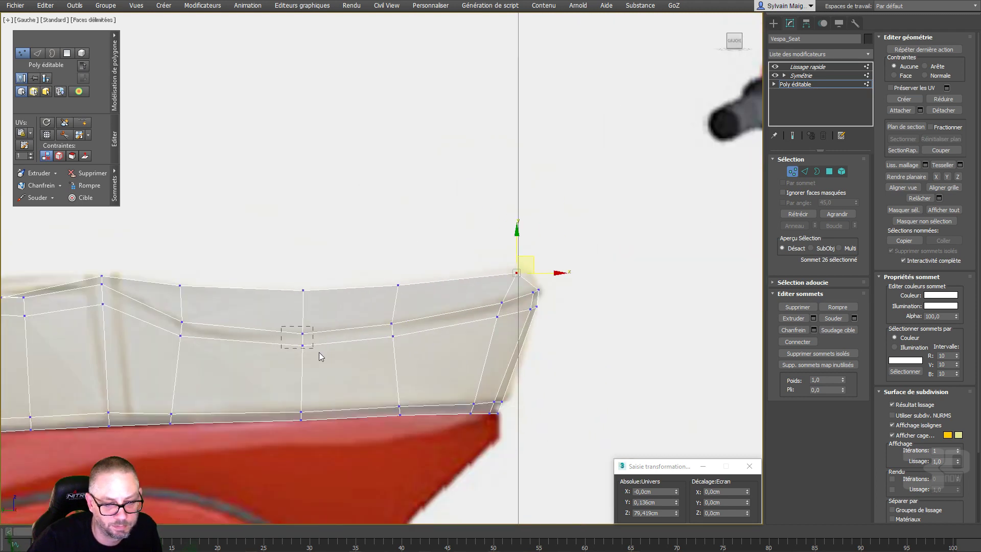
{"action": "left_click_drag", "start_coordinate": [319, 356], "coordinate": [318, 354]}
{"action": "left_click_drag", "start_coordinate": [302, 316], "coordinate": [301, 317]}
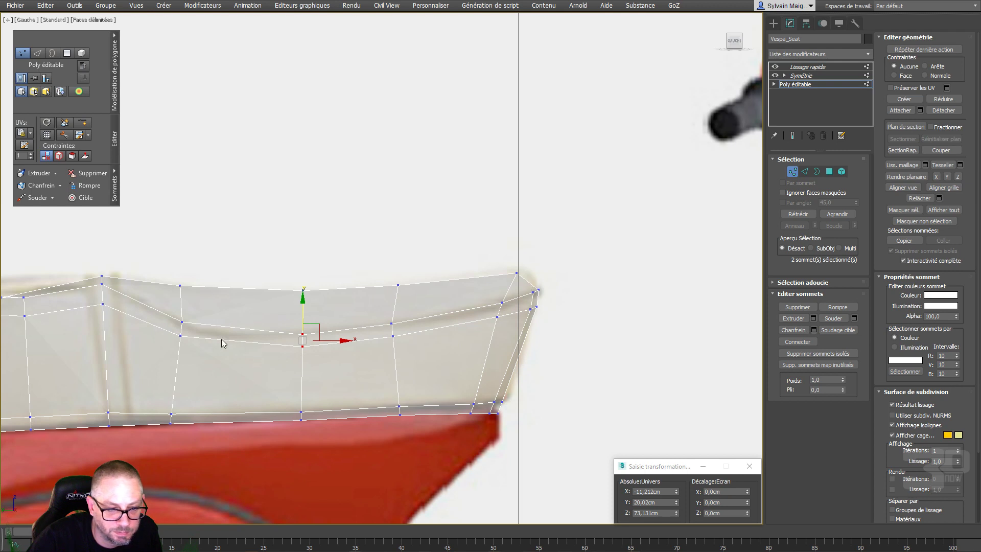
{"action": "middle_click_drag", "start_coordinate": [212, 339], "coordinate": [388, 327]}
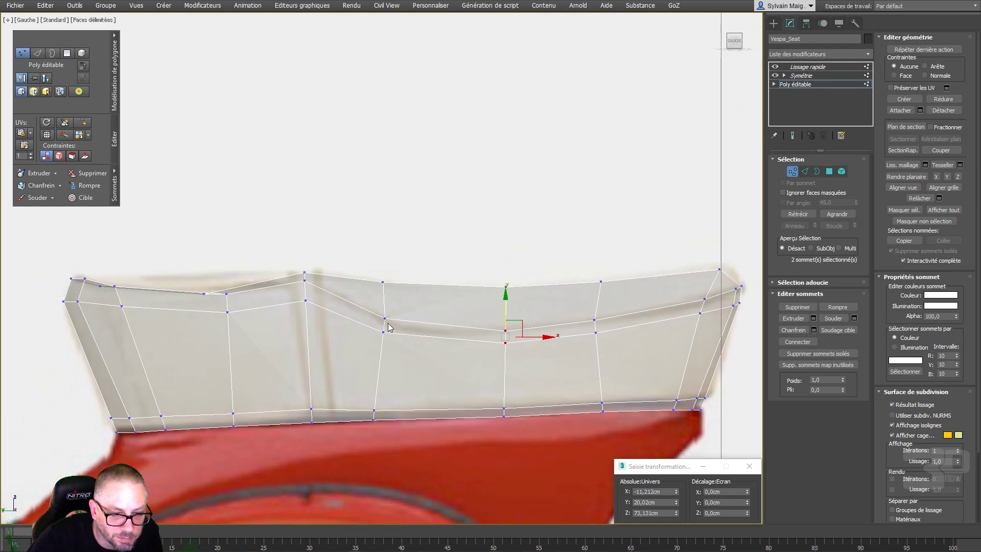
Raise the two top centreline vertices behind the hump to about Z 79.02 cm and 78.89 cm, moving the first forward to about Y 45.82 cm
{"action": "left_click", "coordinate": [205, 295]}
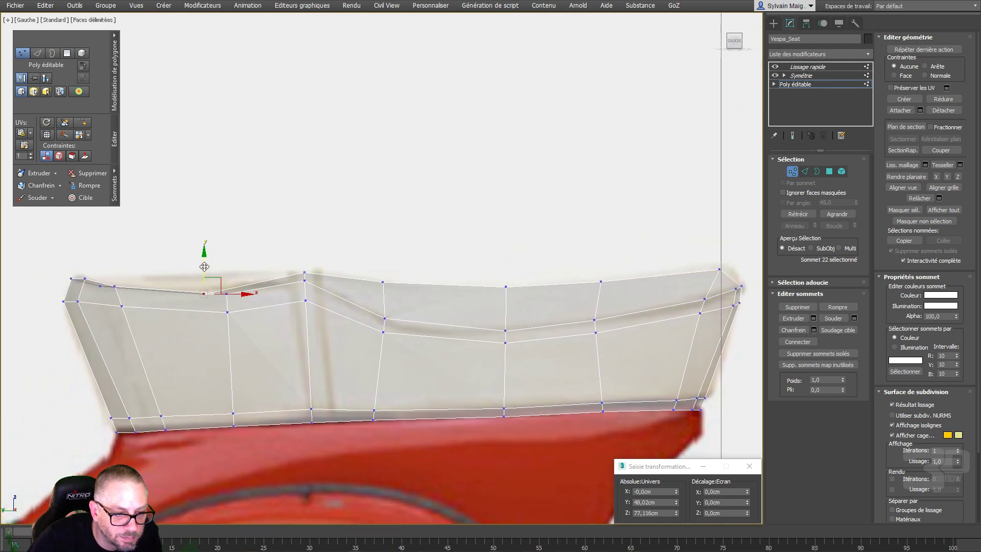
{"action": "left_click_drag", "start_coordinate": [205, 266], "coordinate": [255, 275]}
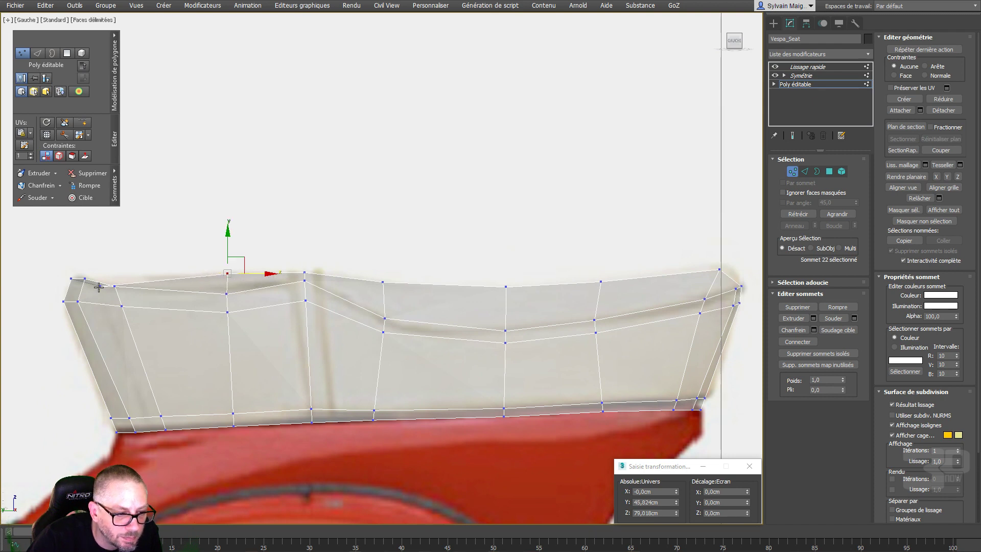
{"action": "left_click", "coordinate": [100, 277]}
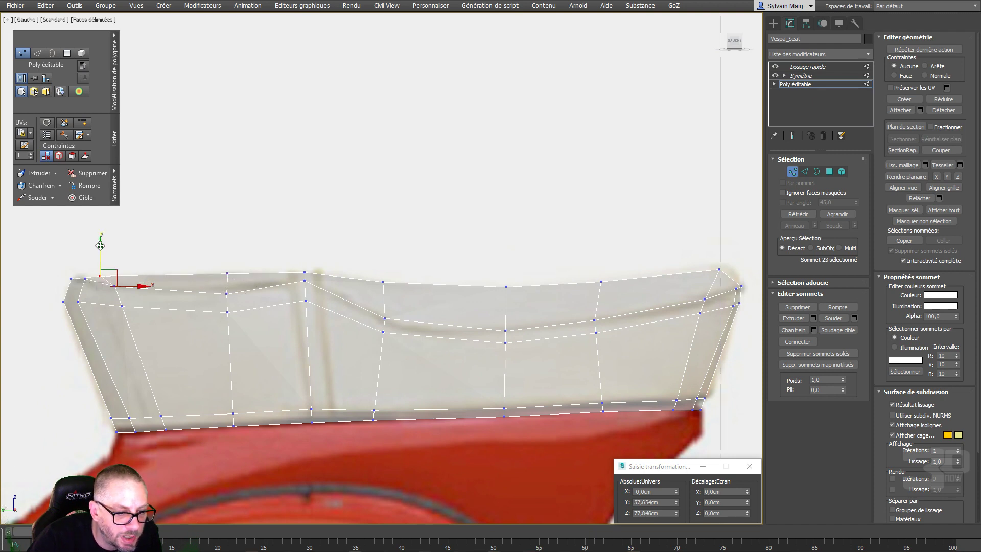
{"action": "left_click_drag", "start_coordinate": [101, 246], "coordinate": [101, 244]}
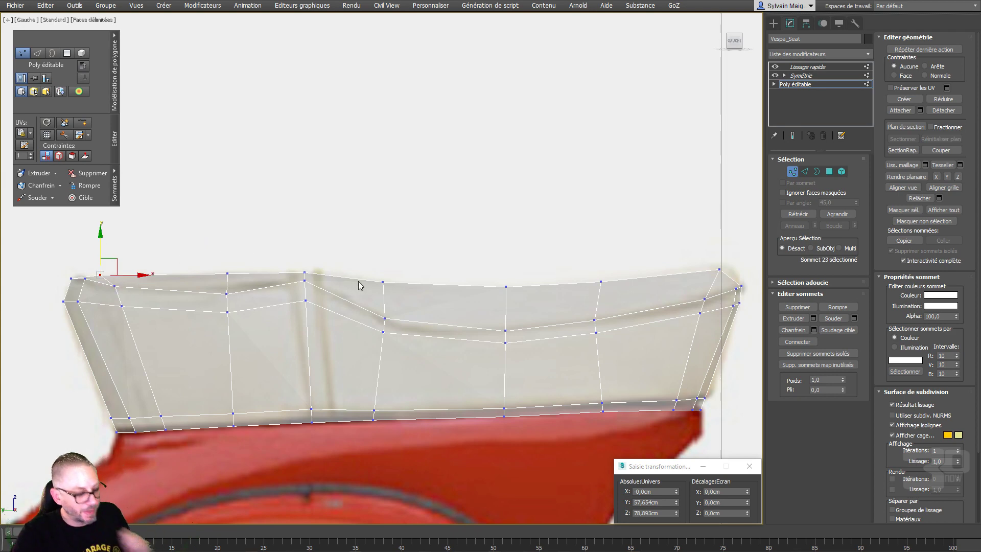
Switch to the perspective view and show the end result to check the mirrored, smoothed seat
{"action": "key", "text": "p"}
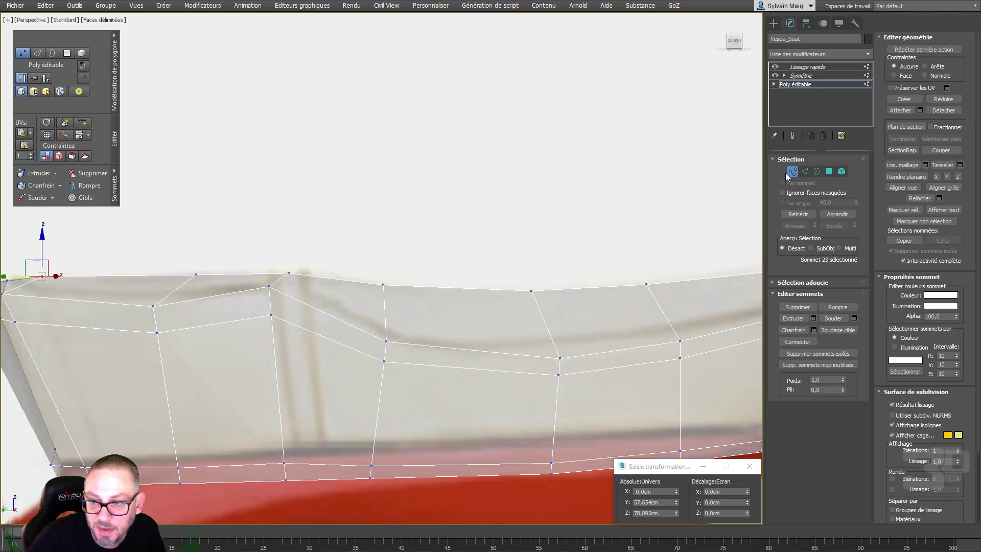
{"action": "left_click", "coordinate": [792, 135]}
{"action": "scroll", "coordinate": [394, 368], "scroll_direction": "down", "scroll_amount": 5}
{"action": "middle_click_drag", "start_coordinate": [394, 368], "coordinate": [350, 367], "text": "alt"}
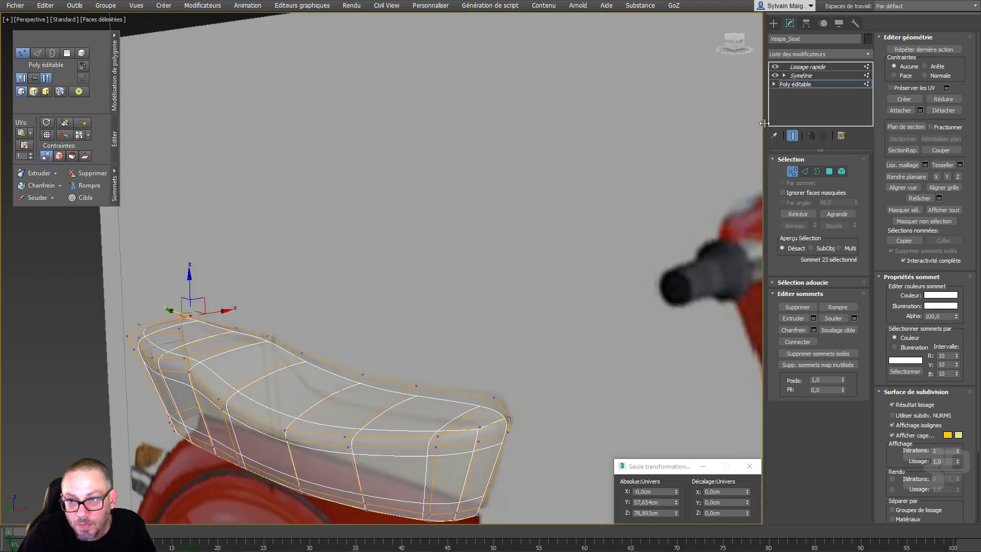
Make the seat's TurboSmooth modifier unique, set it to 1 iteration and turn off its isoline display
{"action": "left_click", "coordinate": [810, 67]}
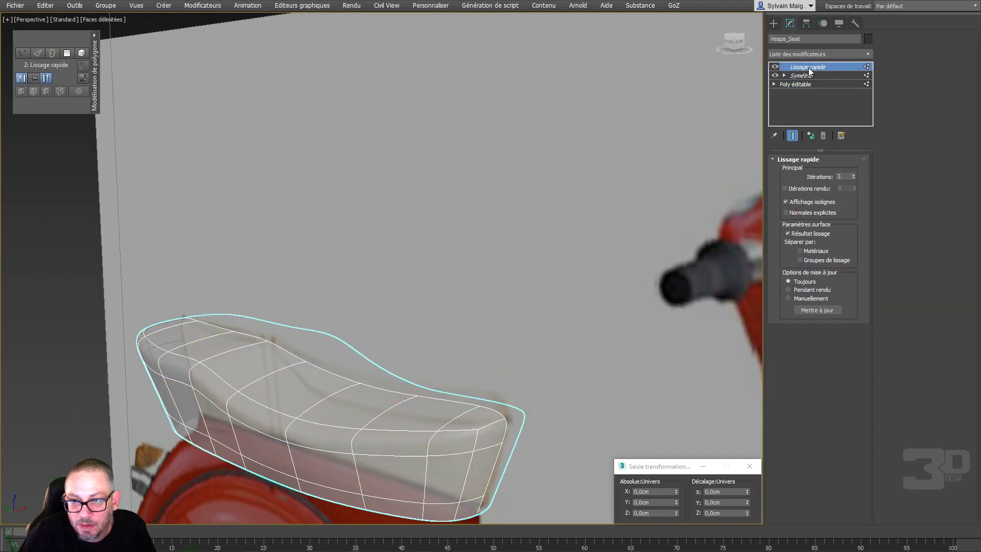
{"action": "right_click", "coordinate": [810, 71]}
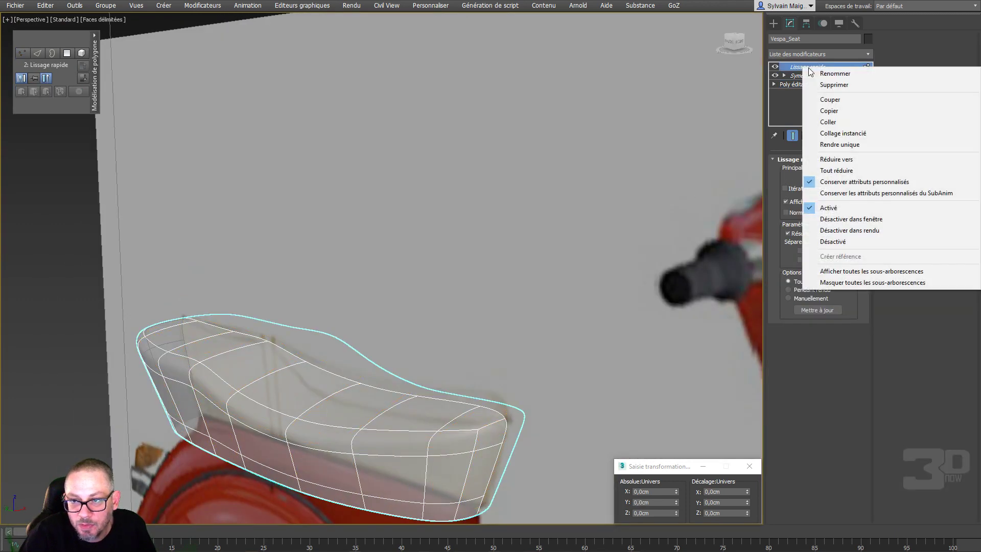
{"action": "left_click", "coordinate": [840, 144]}
{"action": "left_click", "coordinate": [854, 179]}
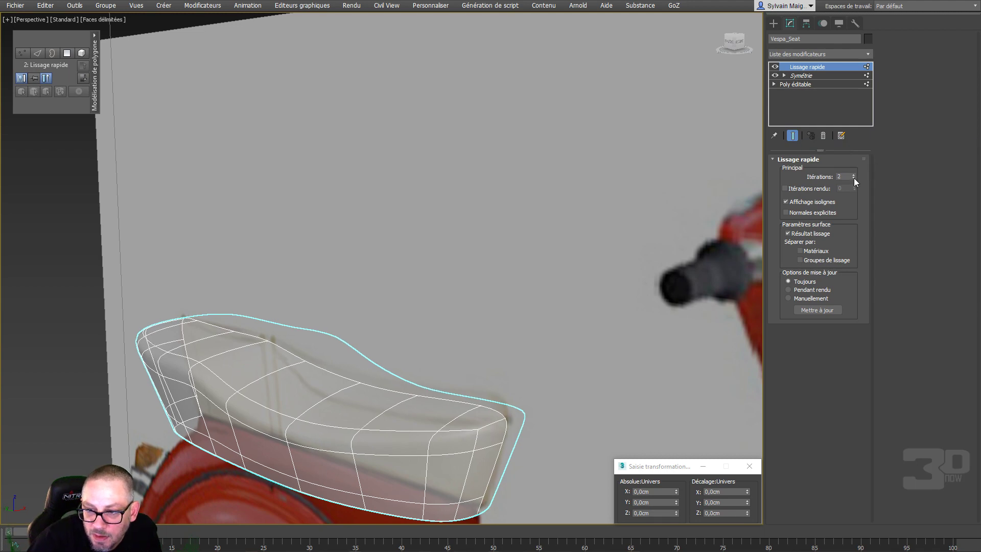
{"action": "left_click", "coordinate": [854, 178]}
{"action": "left_click", "coordinate": [792, 201]}
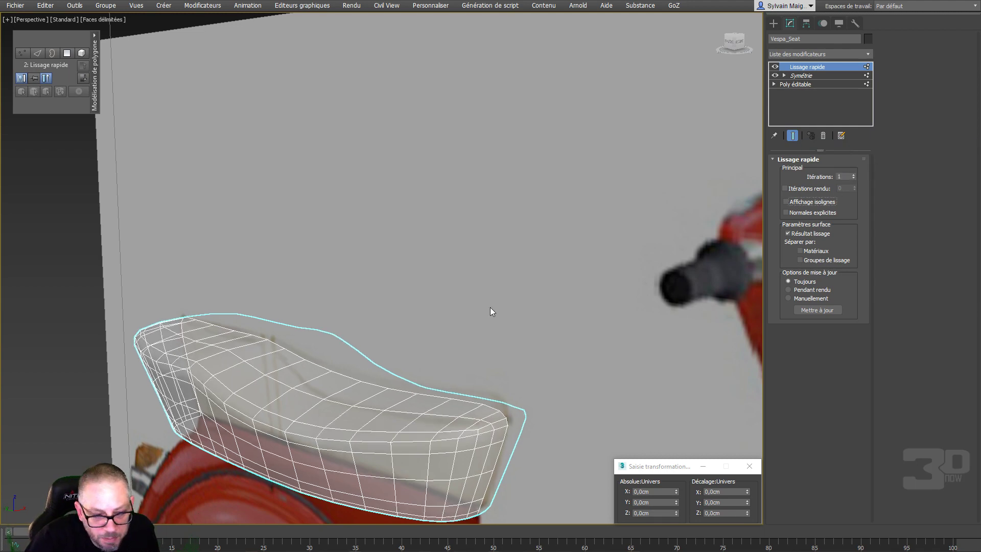
Disable the seat's TurboSmooth modifier in the stack and isolate the seat so its open underside can be edited
{"action": "middle_click_drag", "start_coordinate": [489, 307], "coordinate": [474, 292], "text": "alt"}
{"action": "left_click", "coordinate": [775, 67]}
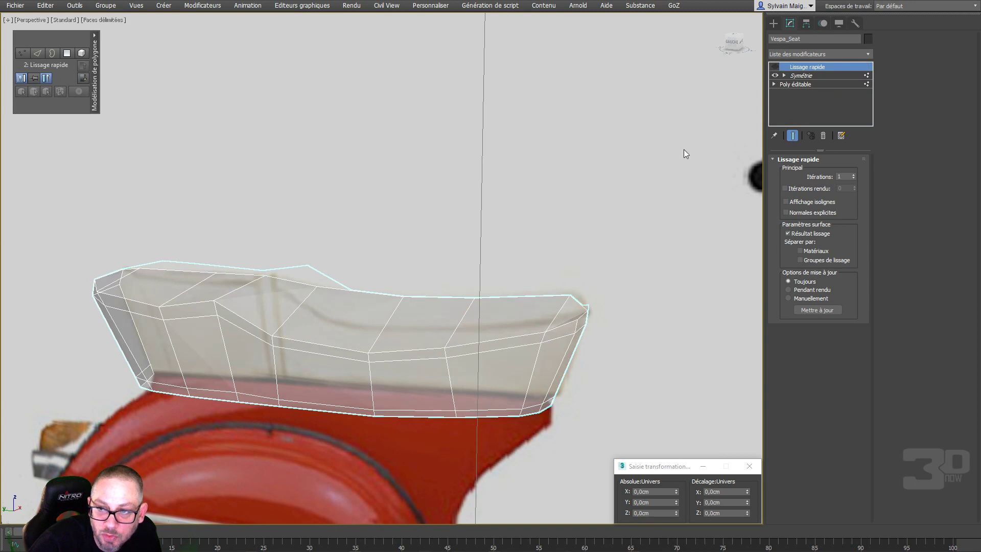
{"action": "right_click", "coordinate": [488, 260]}
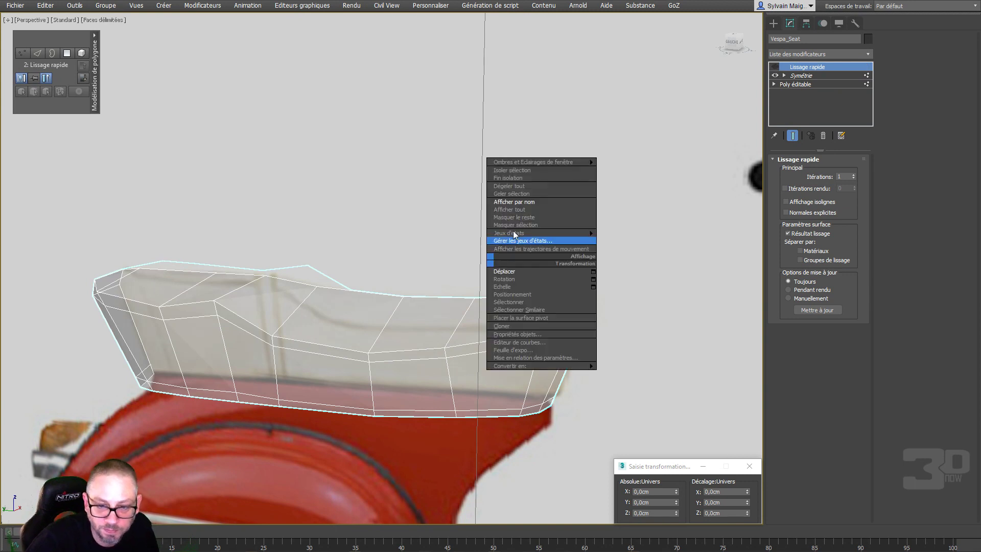
{"action": "left_click", "coordinate": [529, 171]}
{"action": "middle_click_drag", "start_coordinate": [487, 297], "coordinate": [455, 317], "text": "alt"}
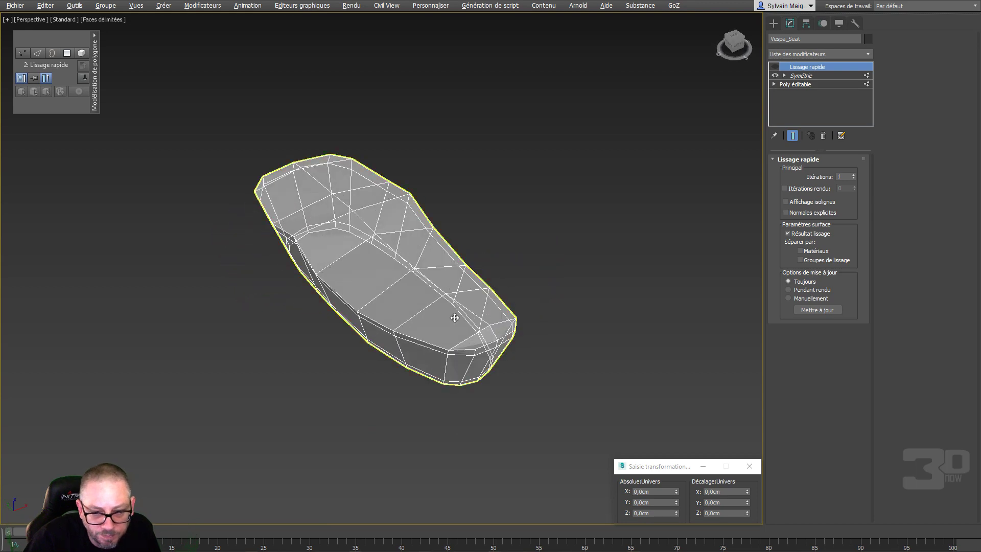
Turn off the end-result display and enter edge editing on the seat's base Editable Poly
{"action": "left_click", "coordinate": [792, 135]}
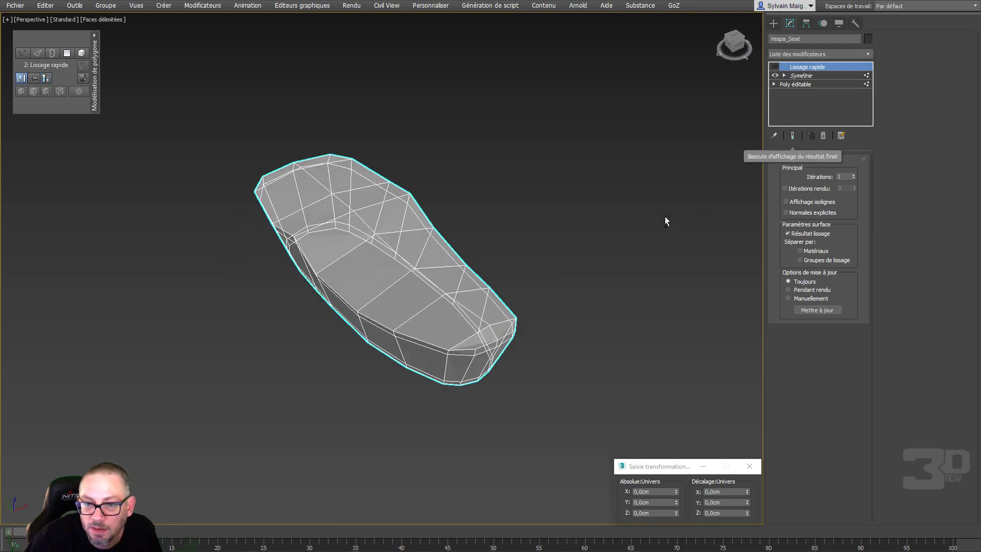
{"action": "mouse_move", "coordinate": [665, 216]}
{"action": "middle_mouse_down", "text": "alt"}
{"action": "mouse_move", "coordinate": [618, 199]}
{"action": "mouse_move", "coordinate": [642, 216]}
{"action": "mouse_move", "coordinate": [659, 207]}
{"action": "middle_mouse_up", "text": "alt"}
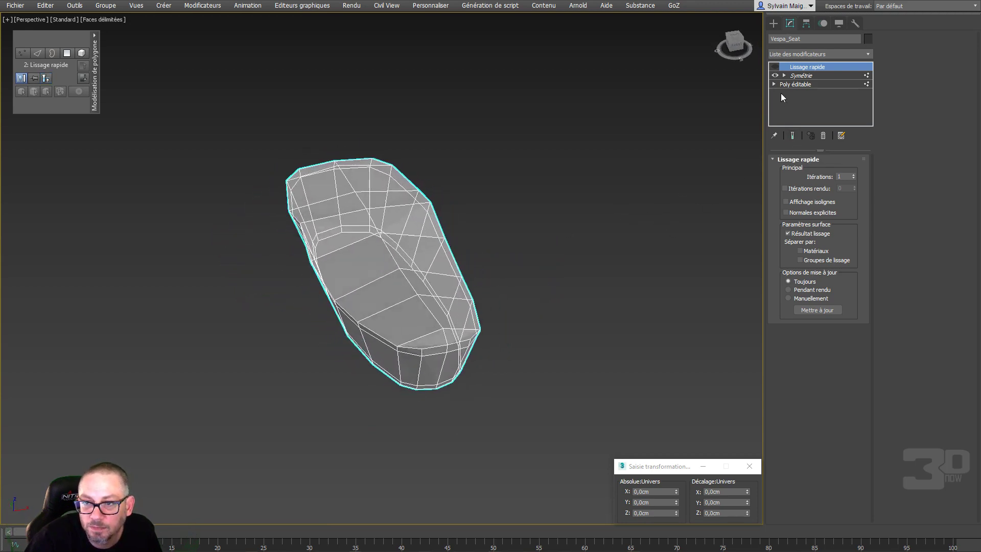
{"action": "left_click", "coordinate": [774, 84]}
{"action": "left_click", "coordinate": [794, 93]}
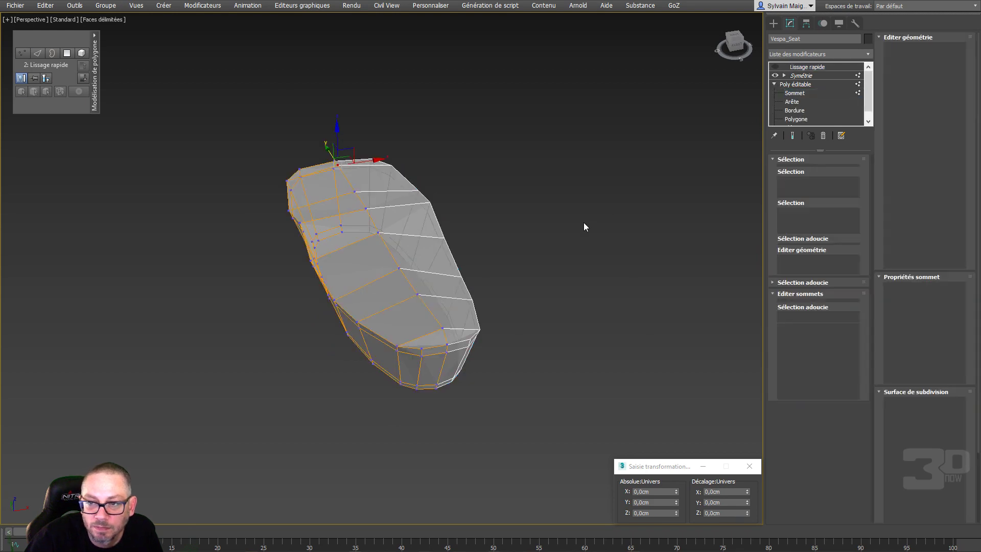
{"action": "left_click", "coordinate": [793, 102]}
{"action": "middle_click_drag", "start_coordinate": [632, 214], "coordinate": [537, 261], "text": "alt"}
{"action": "left_click", "coordinate": [793, 137]}
Extrude the front and rear end edges of the seat's bottom rim inward, to about Y 3.36 cm and Y 53.04 cm
{"action": "middle_click_drag", "start_coordinate": [690, 221], "coordinate": [515, 292], "text": "alt"}
{"action": "scroll", "coordinate": [183, 333], "scroll_direction": "up", "scroll_amount": 5}
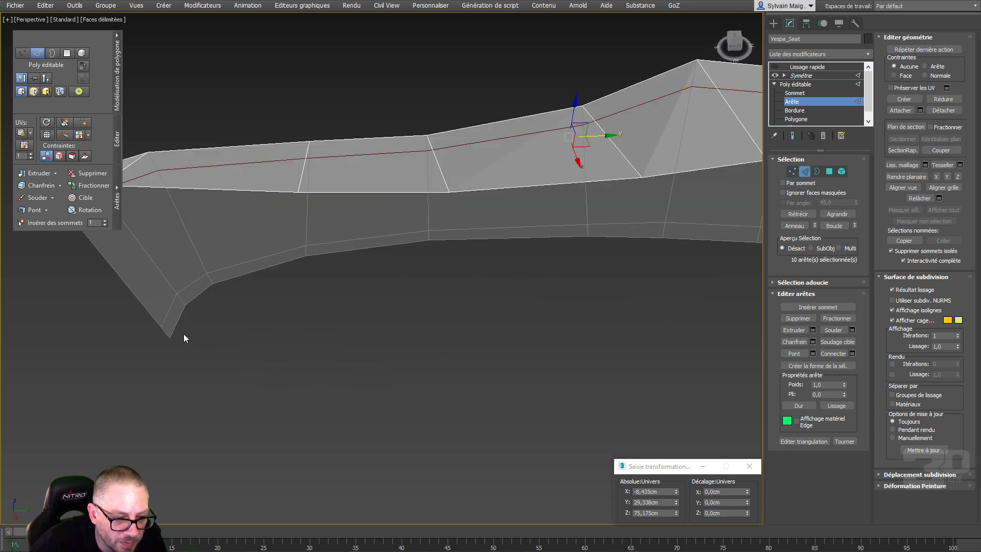
{"action": "left_click", "coordinate": [177, 327]}
{"action": "left_click_drag", "start_coordinate": [207, 319], "coordinate": [227, 323], "text": "shift"}
{"action": "scroll", "coordinate": [480, 317], "scroll_direction": "down", "scroll_amount": 5}
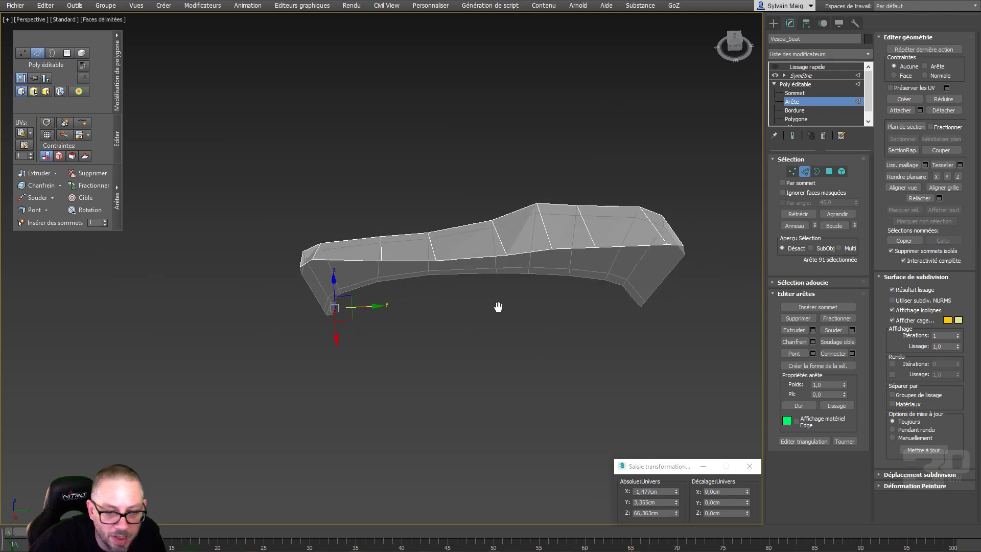
{"action": "middle_click_drag", "start_coordinate": [499, 306], "coordinate": [557, 296], "text": "alt"}
{"action": "left_click", "coordinate": [532, 298]}
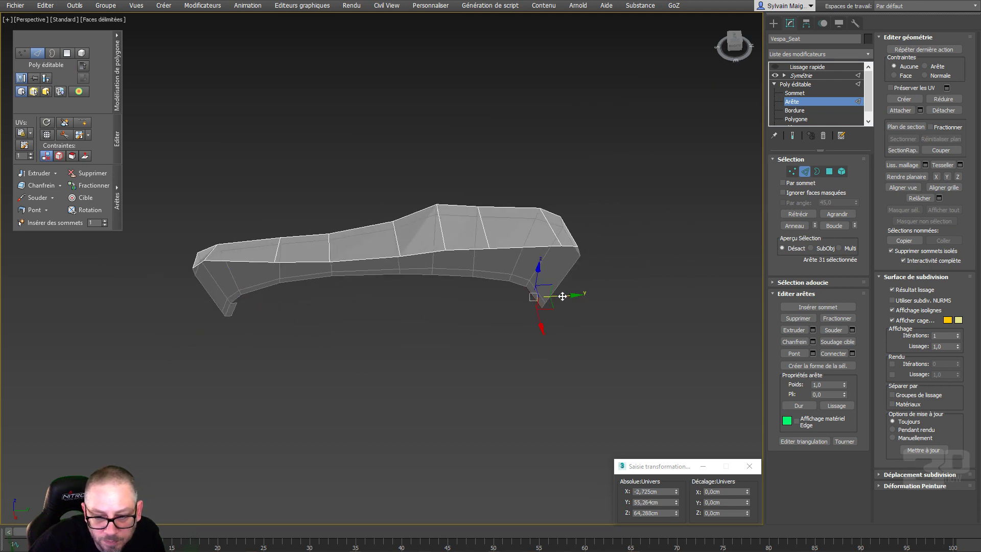
{"action": "left_click_drag", "start_coordinate": [561, 295], "coordinate": [539, 292], "text": "shift"}
{"action": "middle_click_drag", "start_coordinate": [539, 292], "coordinate": [526, 275], "text": "alt"}
Select the bottom rim's edge loop without its two end edges and extrude it inward to about X -6.07 cm
{"action": "scroll", "coordinate": [517, 284], "scroll_direction": "up", "scroll_amount": 5}
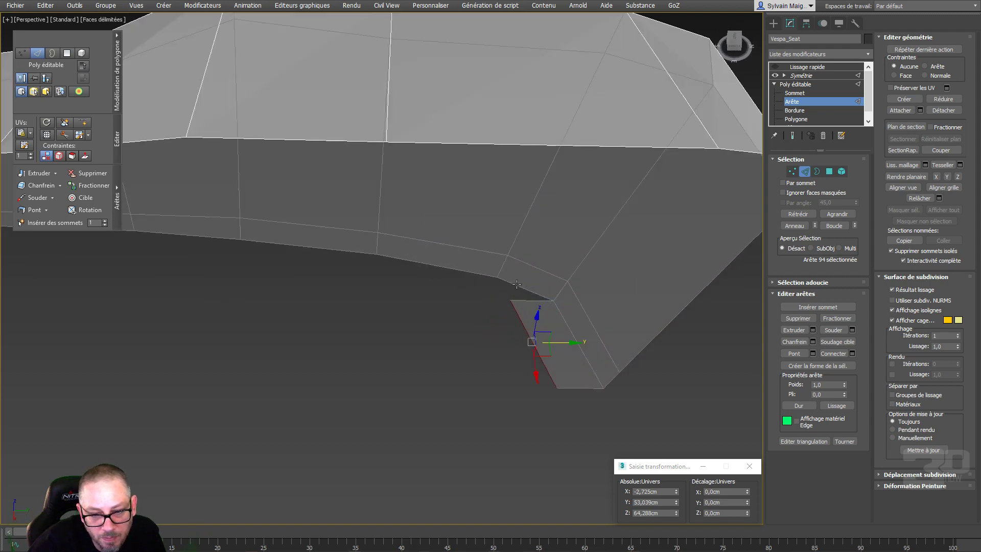
{"action": "double_click", "coordinate": [467, 272]}
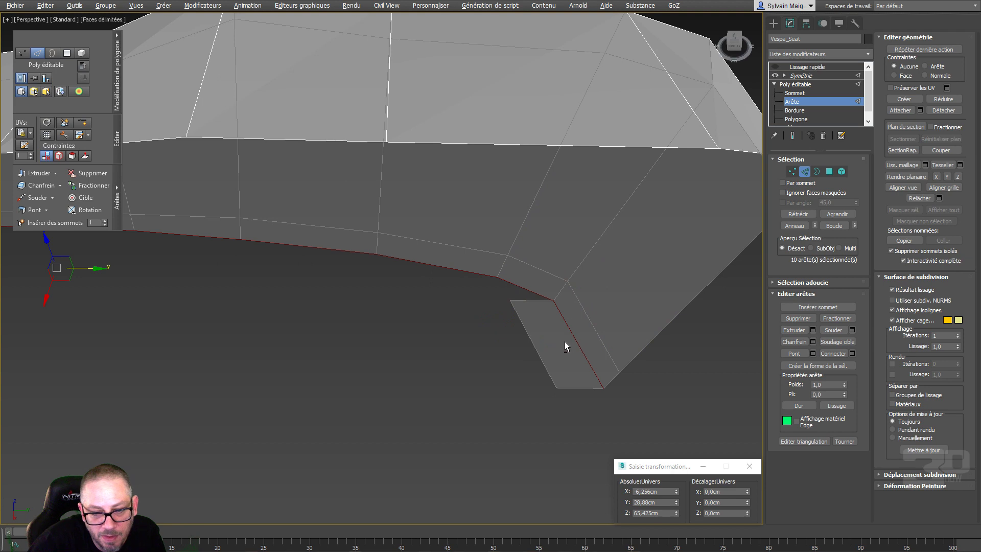
{"action": "left_click_drag", "start_coordinate": [579, 326], "coordinate": [579, 327], "text": "alt"}
{"action": "scroll", "coordinate": [423, 318], "scroll_direction": "down", "scroll_amount": 5}
{"action": "middle_click_drag", "start_coordinate": [423, 318], "coordinate": [603, 314]}
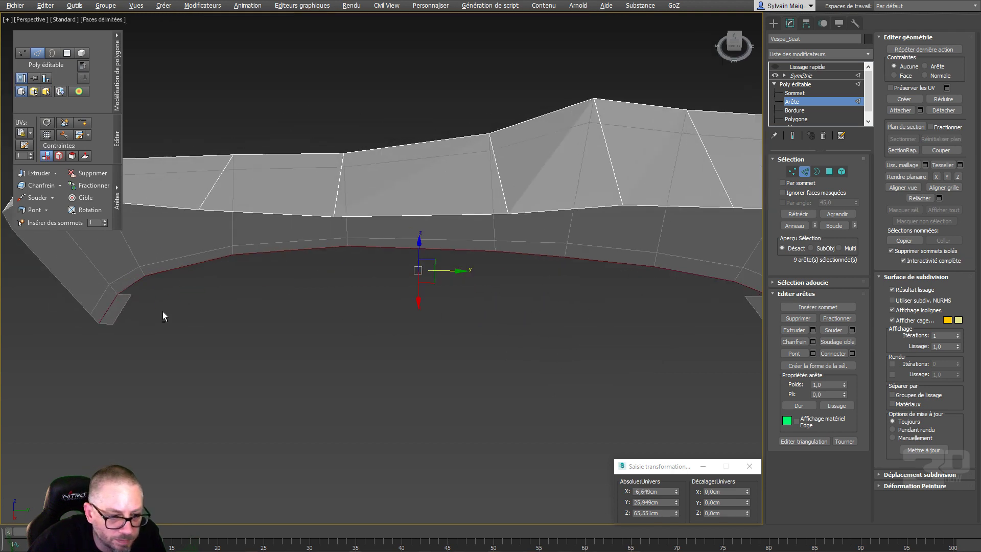
{"action": "left_click_drag", "start_coordinate": [107, 321], "coordinate": [107, 320], "text": "alt"}
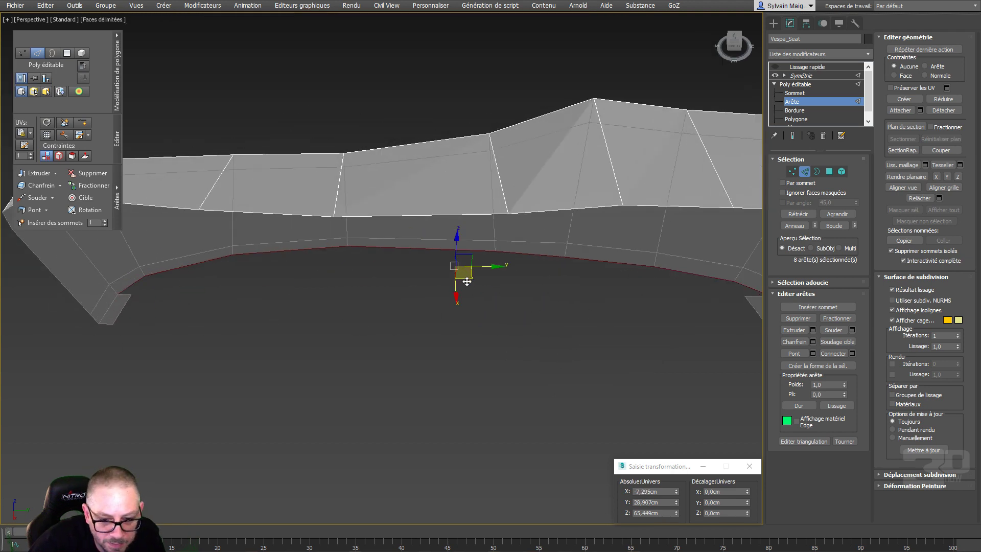
{"action": "left_click_drag", "start_coordinate": [456, 282], "coordinate": [462, 299]}
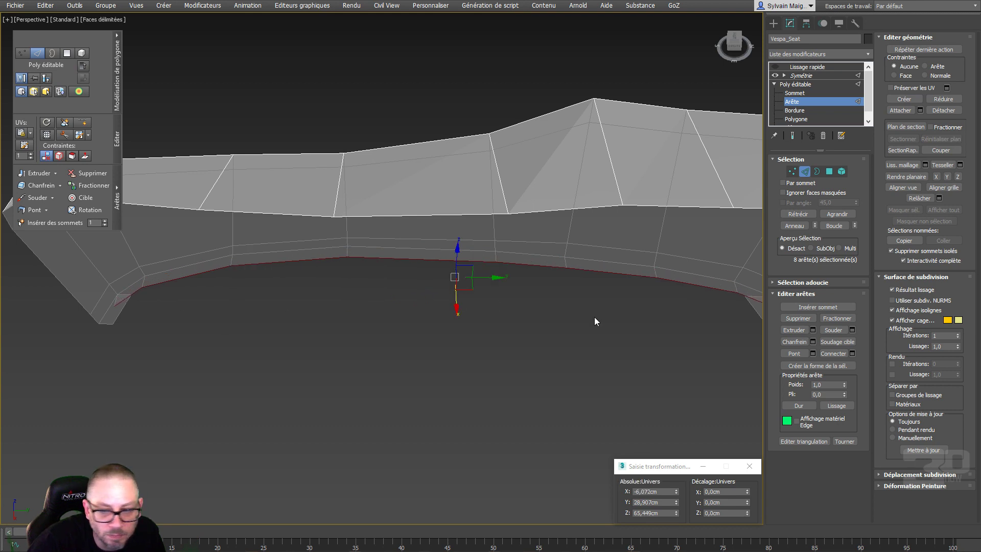
Target-weld the loose inner rim vertices at the rear and front corners to close the gaps between the new faces
{"action": "left_click", "coordinate": [791, 172]}
{"action": "middle_click_drag", "start_coordinate": [715, 230], "coordinate": [630, 298], "text": "alt"}
{"action": "right_click", "coordinate": [630, 298]}
{"action": "left_click", "coordinate": [602, 361]}
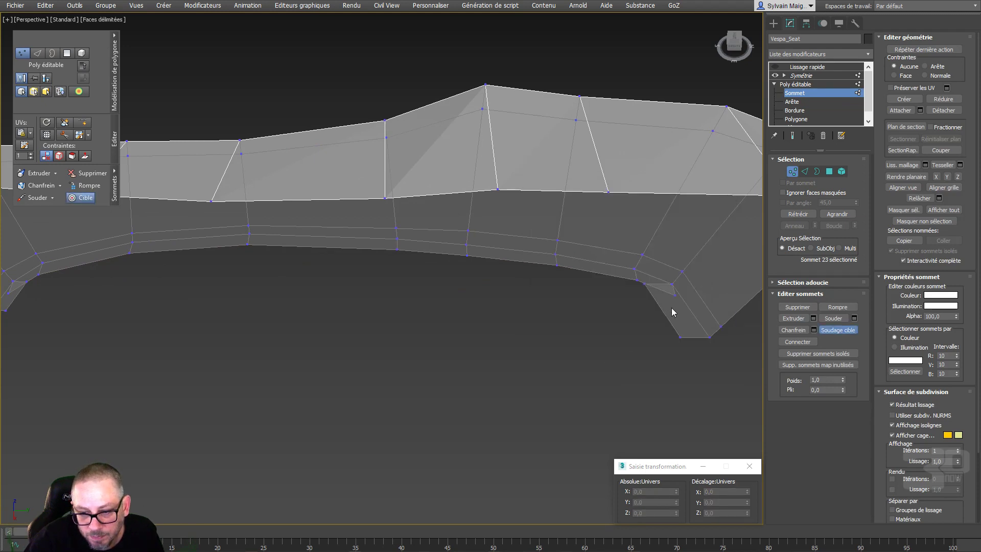
{"action": "left_click", "coordinate": [645, 283]}
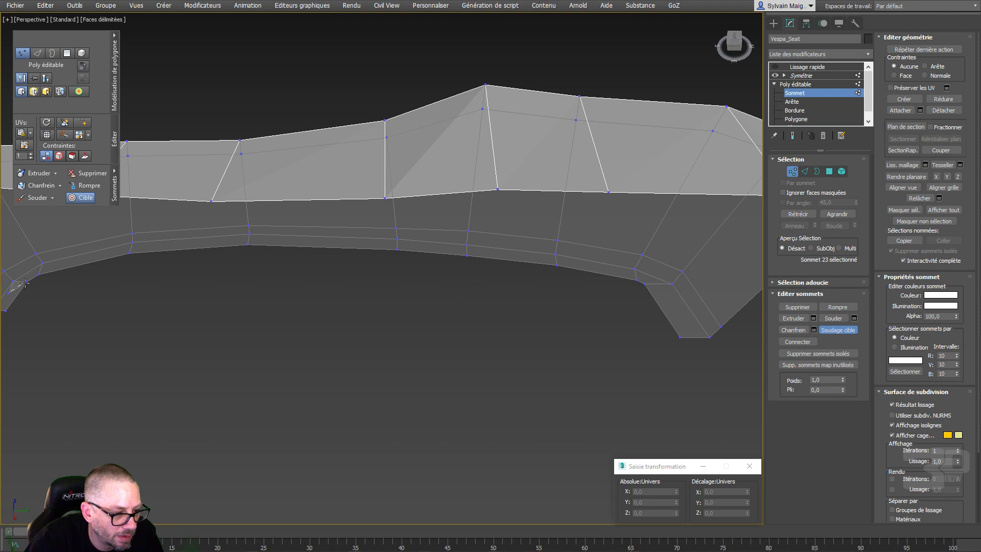
{"action": "right_click", "coordinate": [49, 292]}
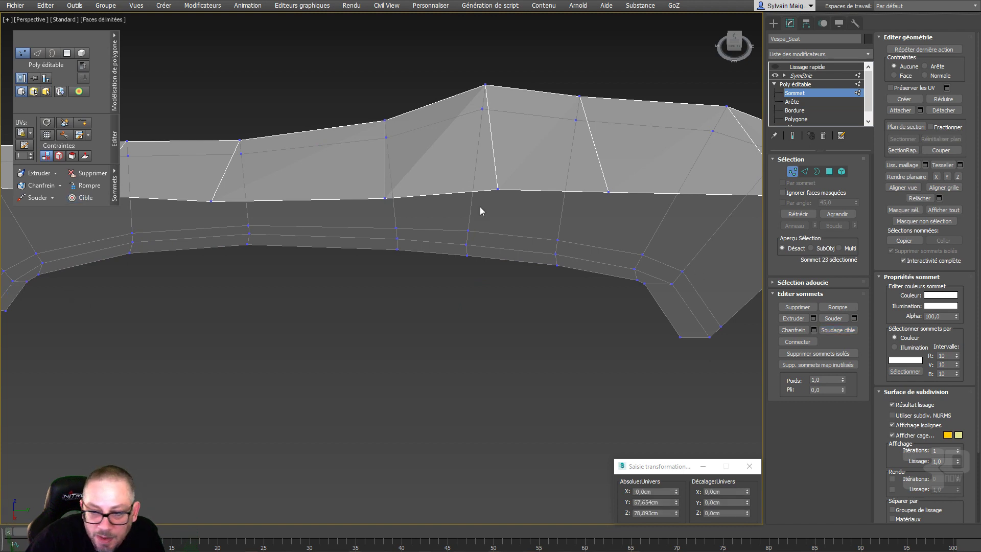
Constrain movement to edges and slide the two front-corner inner rim vertices to about Y 3.65 cm and Y 4.75 cm
{"action": "left_click", "coordinate": [59, 155]}
{"action": "middle_click_drag", "start_coordinate": [175, 296], "coordinate": [115, 295], "text": "alt"}
{"action": "left_click", "coordinate": [123, 275]}
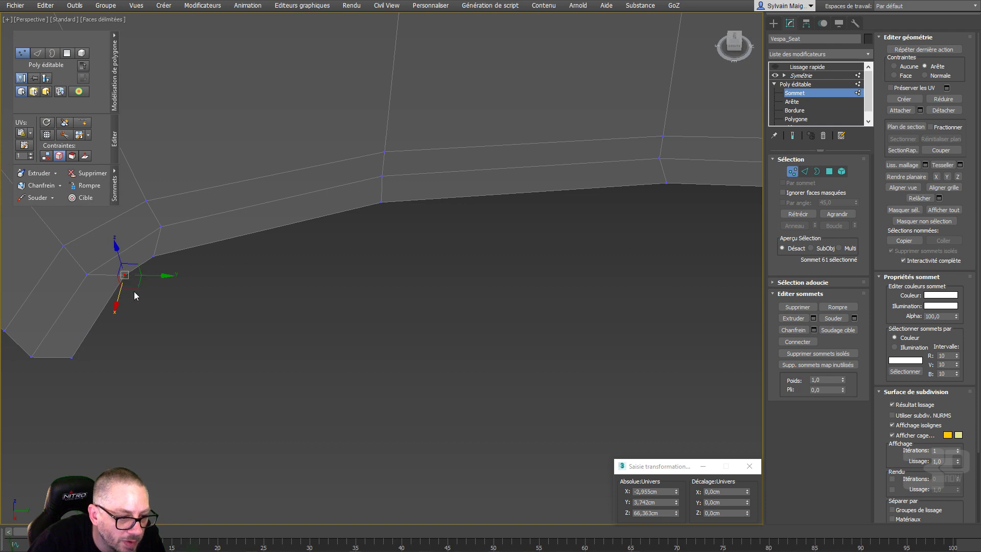
{"action": "mouse_move", "coordinate": [131, 280]}
{"action": "left_mouse_down"}
{"action": "mouse_move", "coordinate": [143, 292]}
{"action": "mouse_move", "coordinate": [121, 285]}
{"action": "left_mouse_up"}
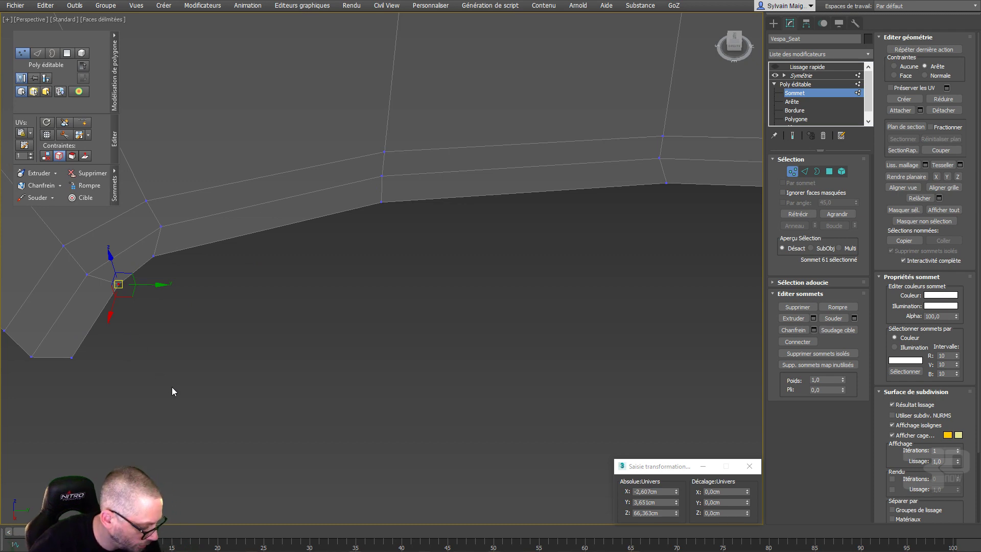
{"action": "key", "text": "q"}
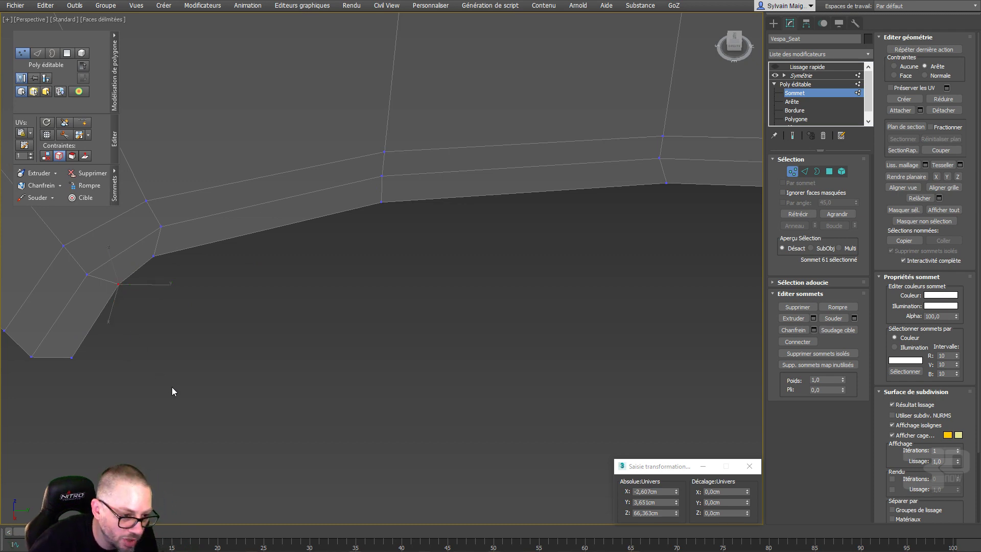
{"action": "left_click", "coordinate": [161, 256]}
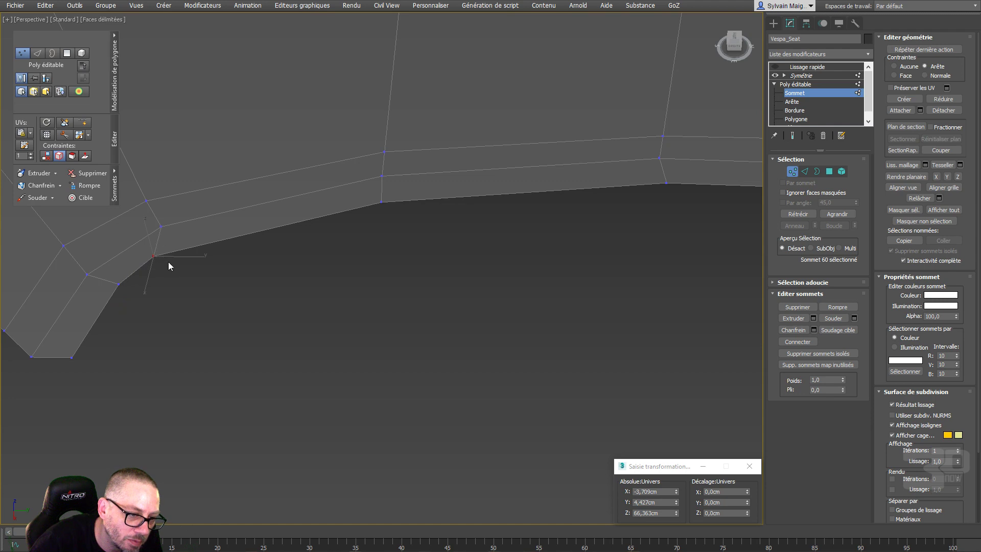
{"action": "left_click_drag", "start_coordinate": [151, 258], "coordinate": [171, 254]}
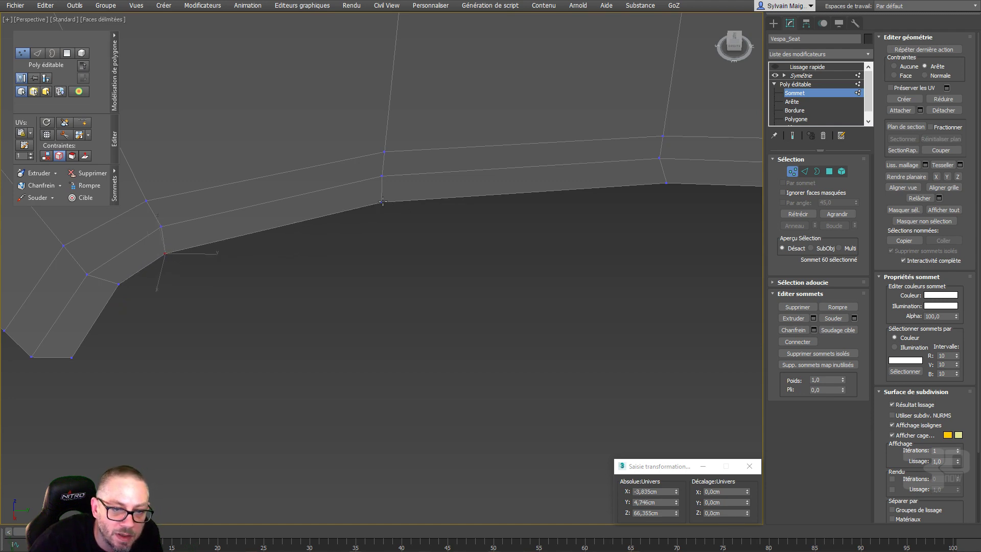
Slide the inner rim vertices along the middle of the seat slightly to even their spacing, one to about Y 37.9 cm
{"action": "left_click_drag", "start_coordinate": [383, 202], "coordinate": [386, 203]}
{"action": "middle_click_drag", "start_coordinate": [665, 181], "coordinate": [249, 241]}
{"action": "left_click", "coordinate": [508, 243]}
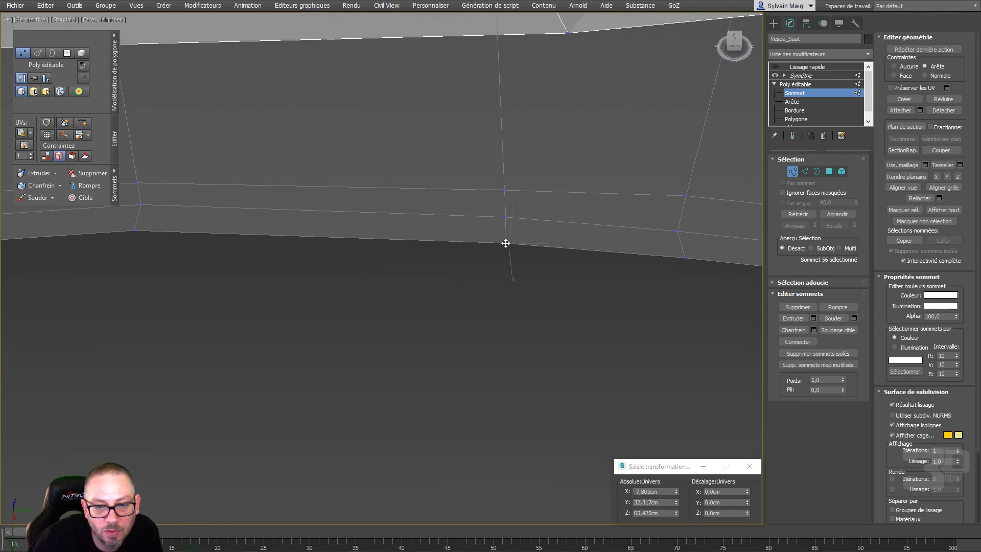
{"action": "middle_click_drag", "start_coordinate": [506, 241], "coordinate": [371, 278]}
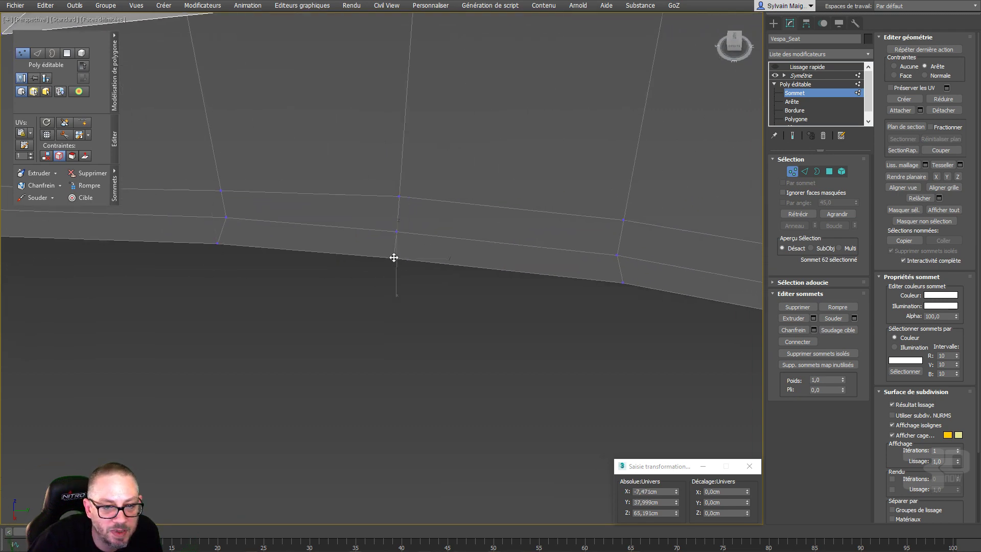
Slide the rear-corner inner rim vertices to about Y 51.14 cm and Y 53.08 cm, and shift the rear end vertex backward to narrow the rim
{"action": "middle_click_drag", "start_coordinate": [508, 287], "coordinate": [428, 238], "text": "alt"}
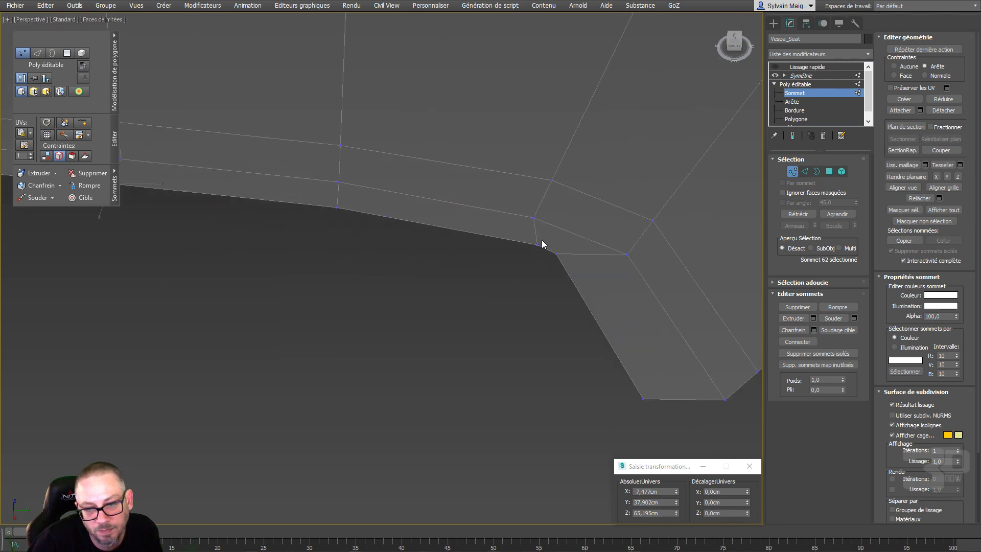
{"action": "left_click", "coordinate": [526, 242]}
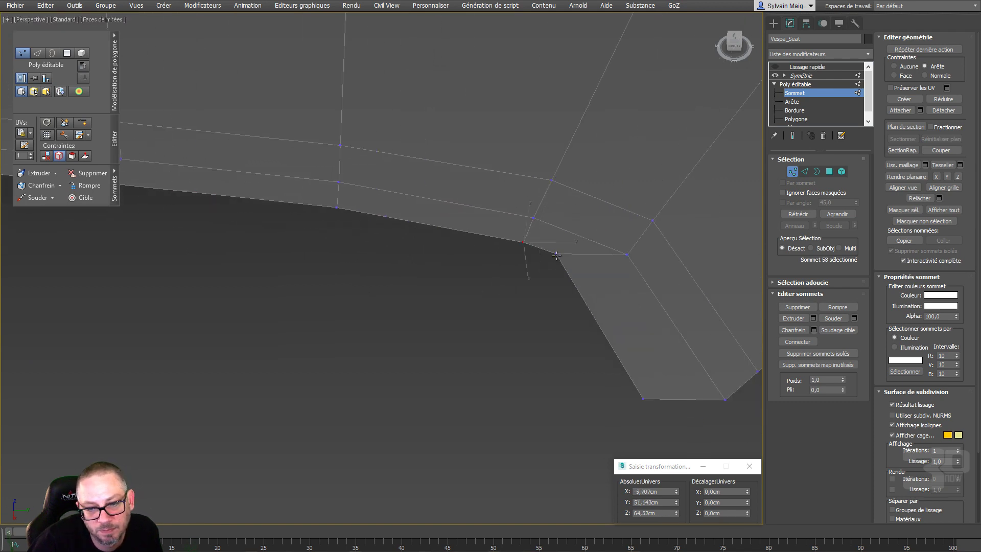
{"action": "left_click_drag", "start_coordinate": [557, 255], "coordinate": [582, 270]}
{"action": "left_click", "coordinate": [643, 398]}
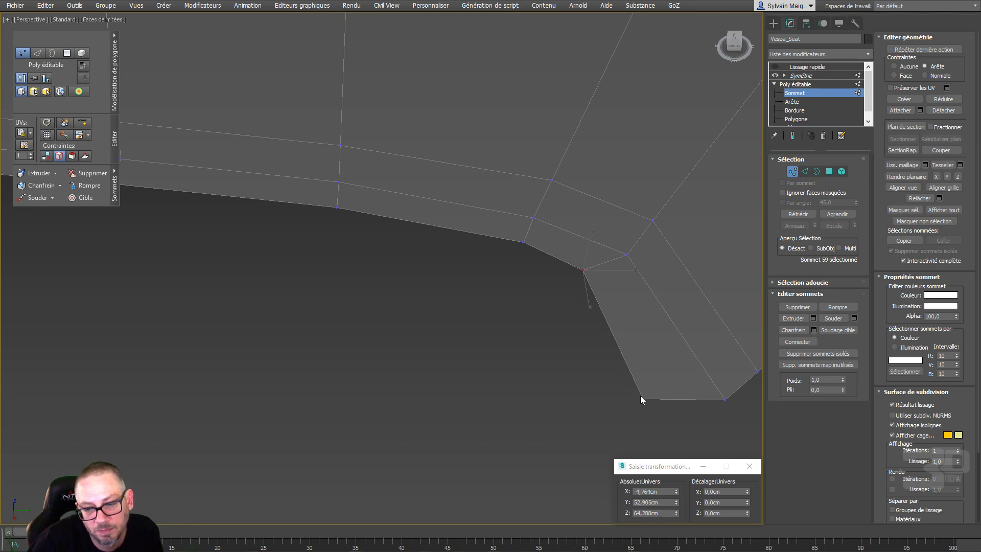
{"action": "left_click_drag", "start_coordinate": [644, 398], "coordinate": [660, 404]}
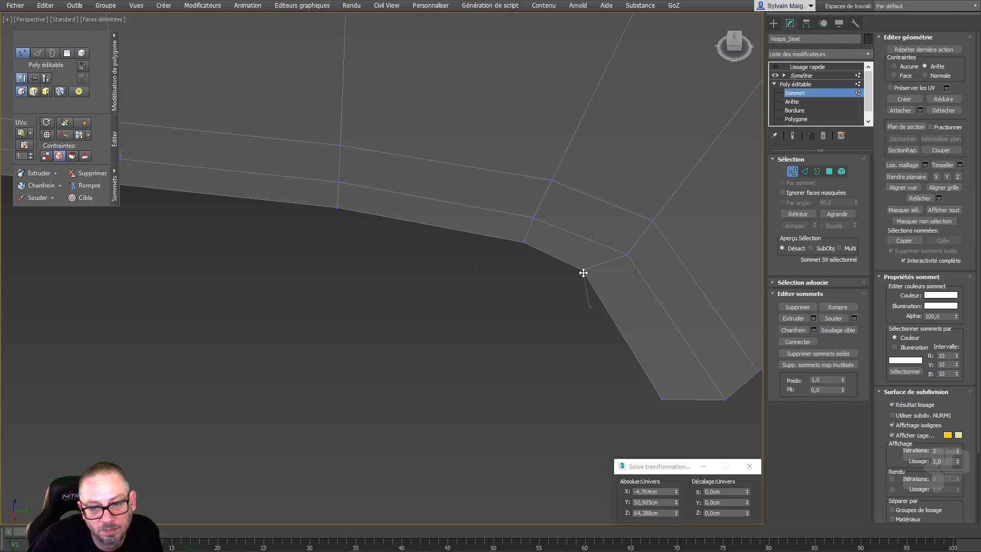
Return to edge editing and select the complete inner edge loop of the seat's bottom rim, ready to move
{"action": "scroll", "coordinate": [403, 275], "scroll_direction": "down", "scroll_amount": 5}
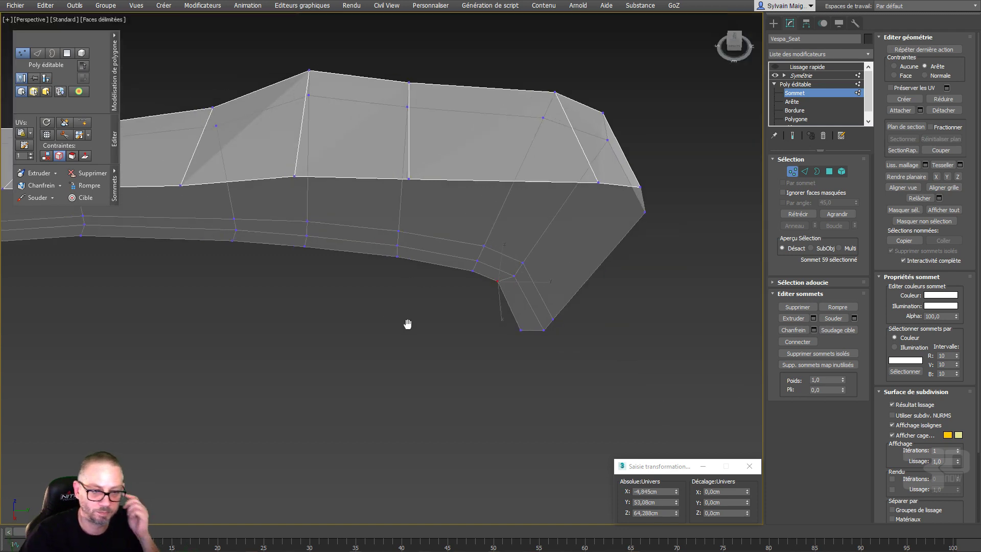
{"action": "middle_click_drag", "start_coordinate": [407, 324], "coordinate": [501, 333]}
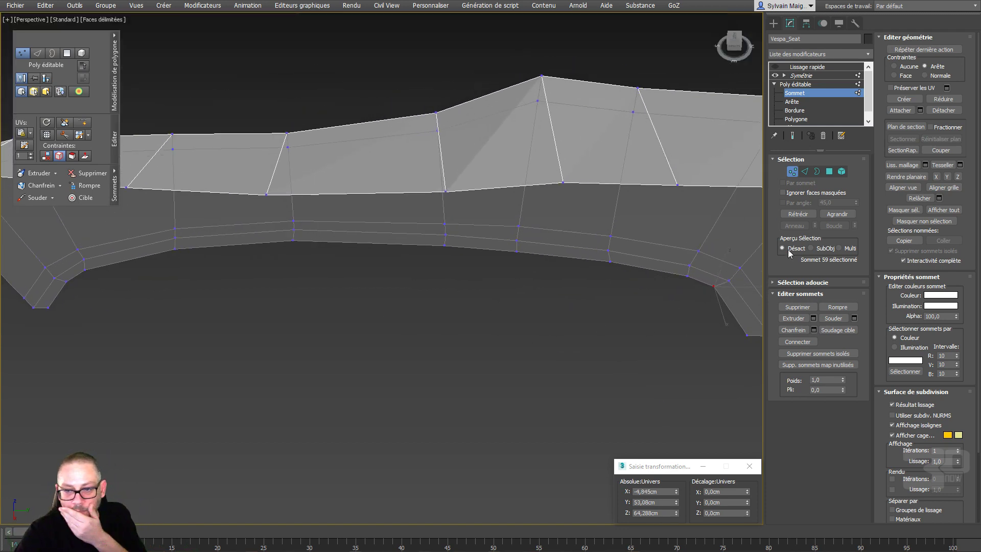
{"action": "left_click", "coordinate": [804, 171]}
{"action": "double_click", "coordinate": [735, 317]}
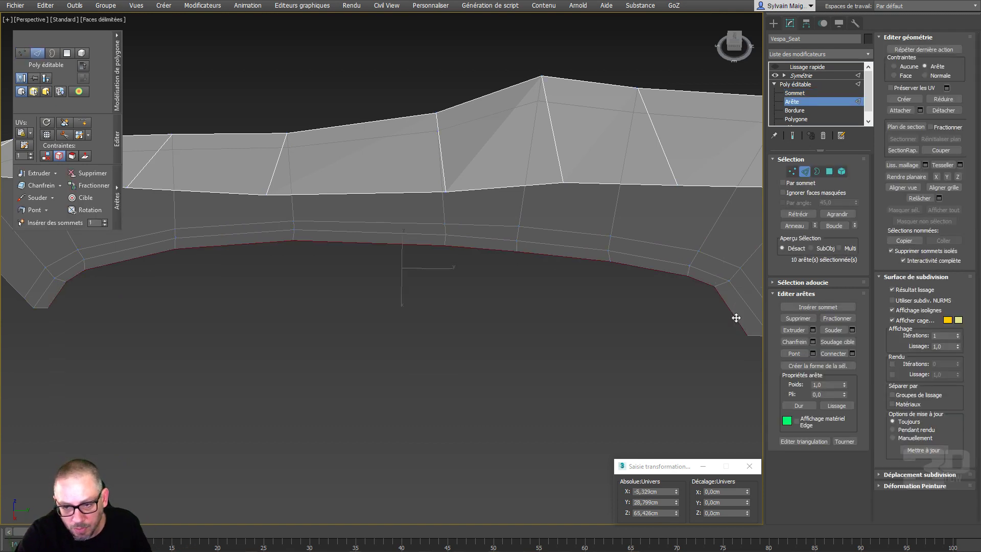
{"action": "middle_click_drag", "start_coordinate": [484, 261], "coordinate": [497, 278]}
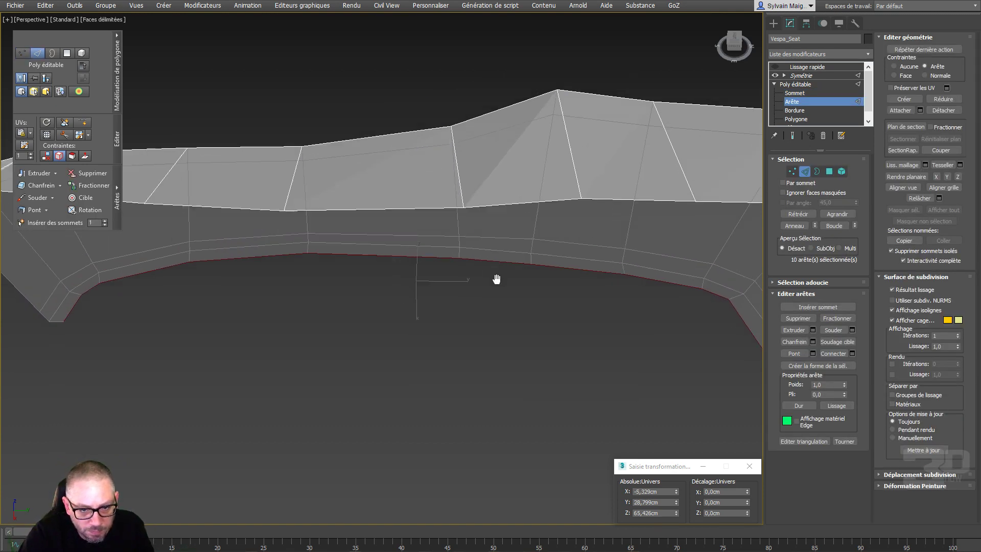
{"action": "key", "text": "w"}
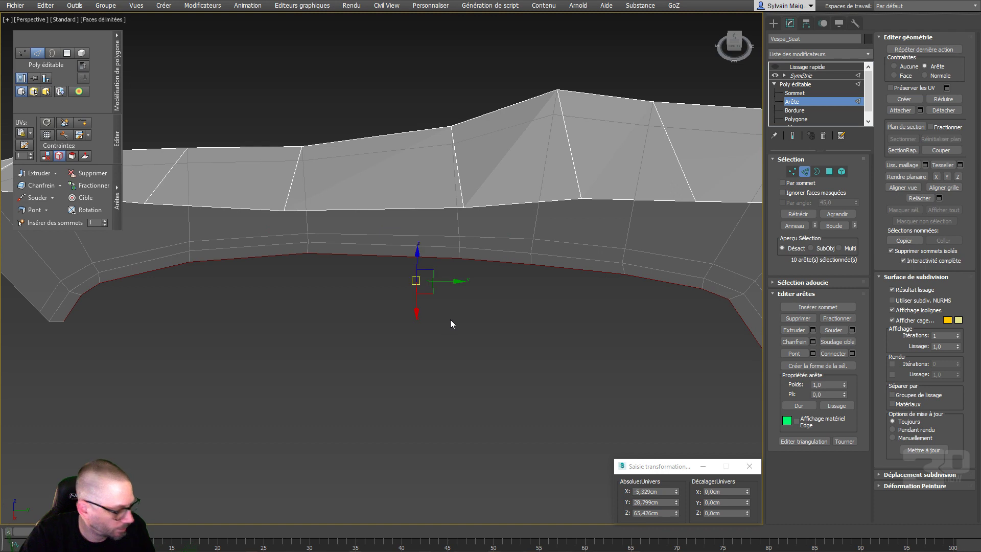
Try to extrude the selected inner rim loop upward into the seat with the edge constraint active
{"action": "right_click", "coordinate": [416, 247], "text": "shift"}
{"action": "left_click_drag", "start_coordinate": [416, 246], "coordinate": [387, 289]}
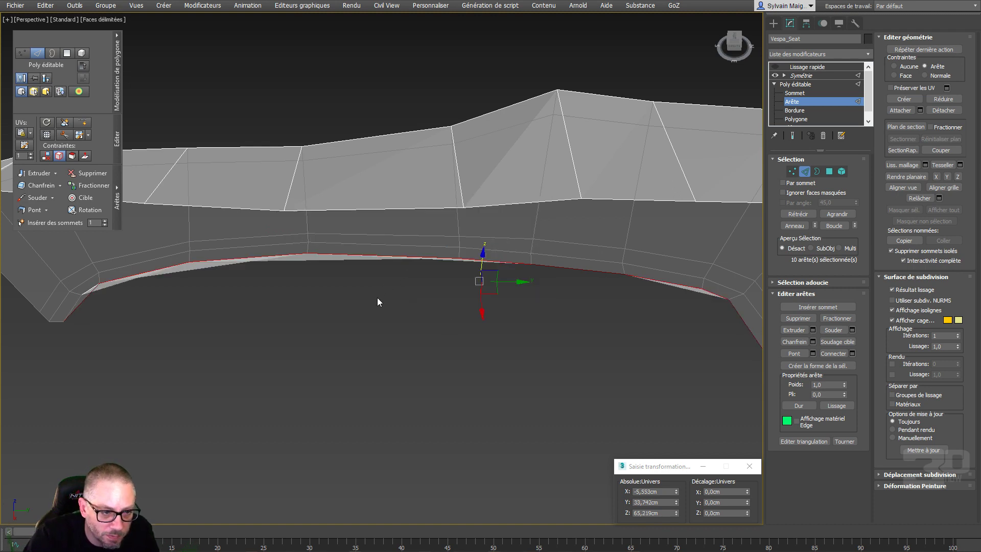
{"action": "key", "text": "ctrl+z"}
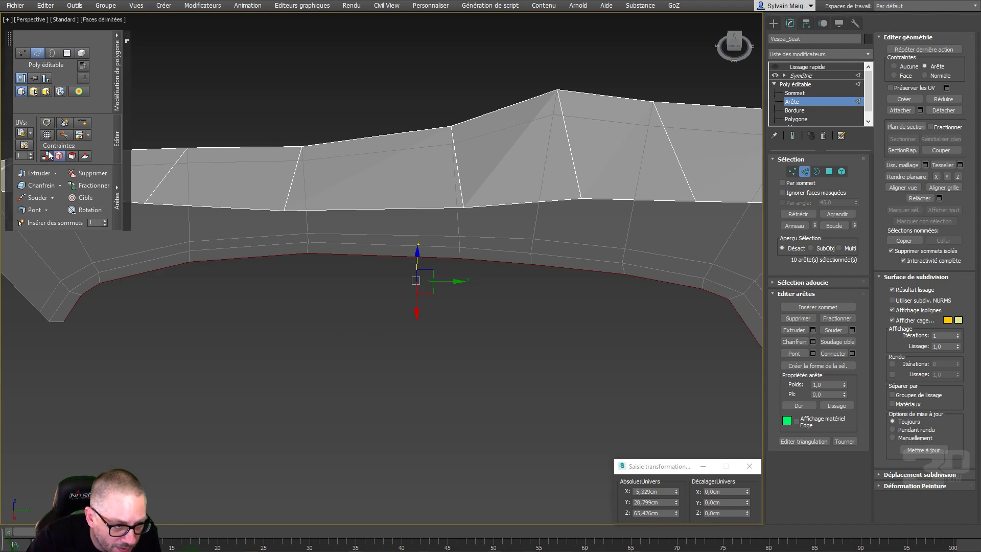
Extrude the selected inner rim loop upward inside the seat, unconstrained, to about Z 66.98 cm
{"action": "left_click_drag", "start_coordinate": [416, 256], "coordinate": [408, 247], "text": "shift"}
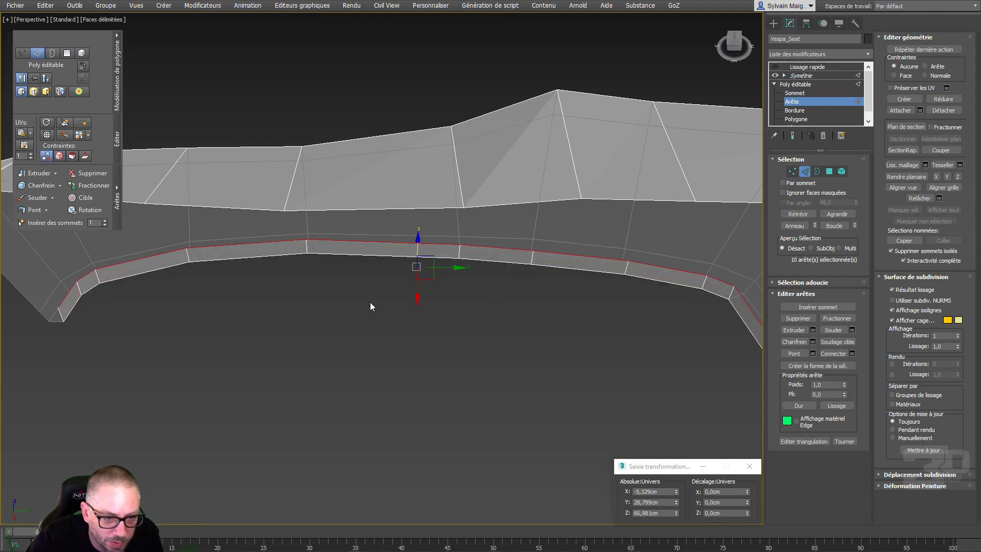
{"action": "middle_click_drag", "start_coordinate": [370, 301], "coordinate": [432, 288], "text": "alt"}
{"action": "middle_click_drag", "start_coordinate": [542, 255], "coordinate": [573, 235], "text": "alt"}
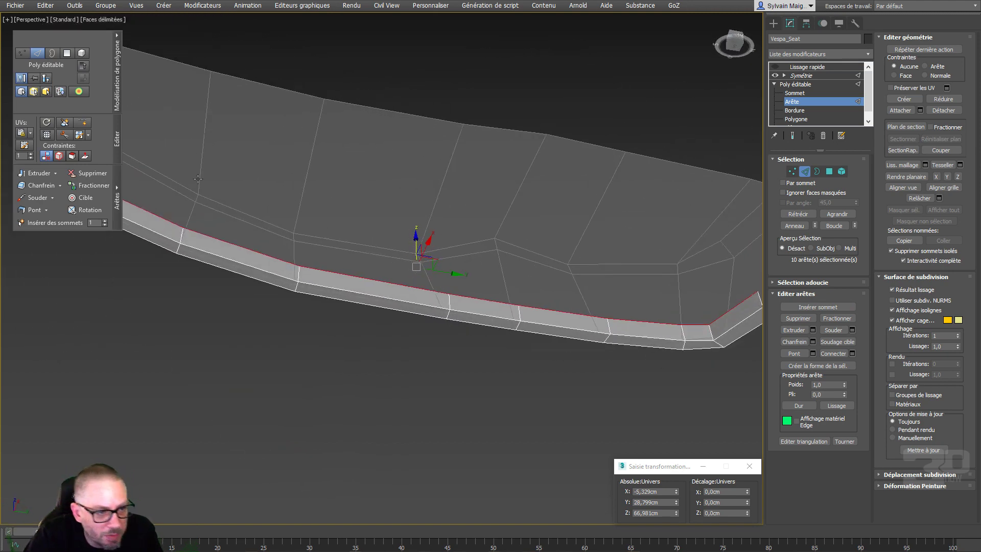
Insert a SwiftLoop edge loop lengthwise along the seat's narrow bottom rim face, and clear the edge selection
{"action": "left_click", "coordinate": [82, 123]}
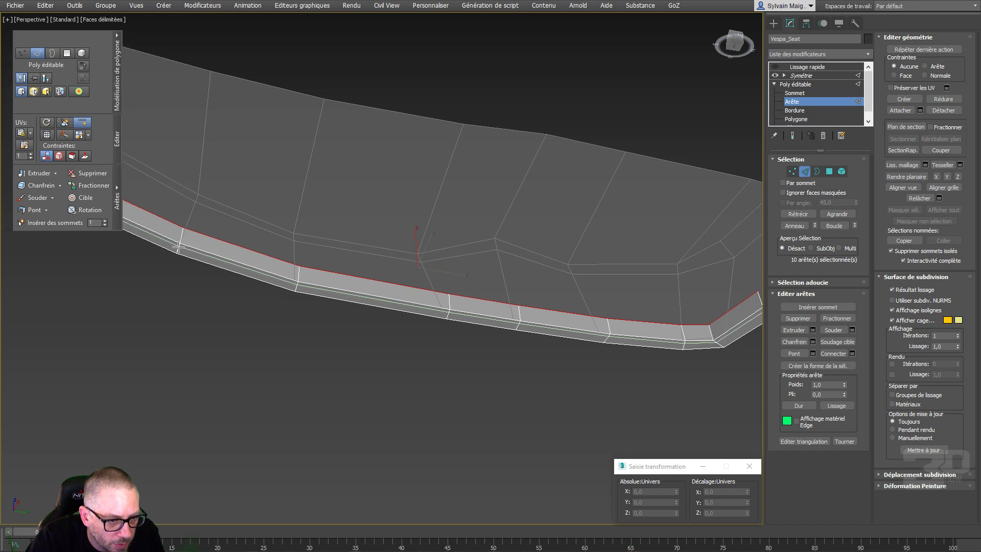
{"action": "left_click", "coordinate": [179, 247]}
{"action": "right_click", "coordinate": [348, 284]}
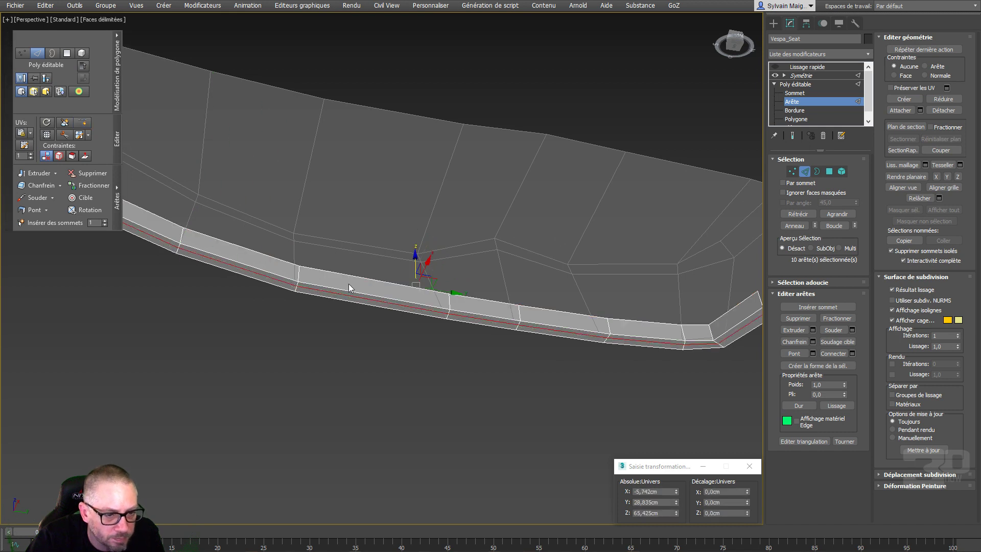
{"action": "left_click", "coordinate": [452, 375]}
{"action": "scroll", "coordinate": [452, 375], "scroll_direction": "down", "scroll_amount": 5}
{"action": "middle_click_drag", "start_coordinate": [452, 375], "coordinate": [411, 346], "text": "alt"}
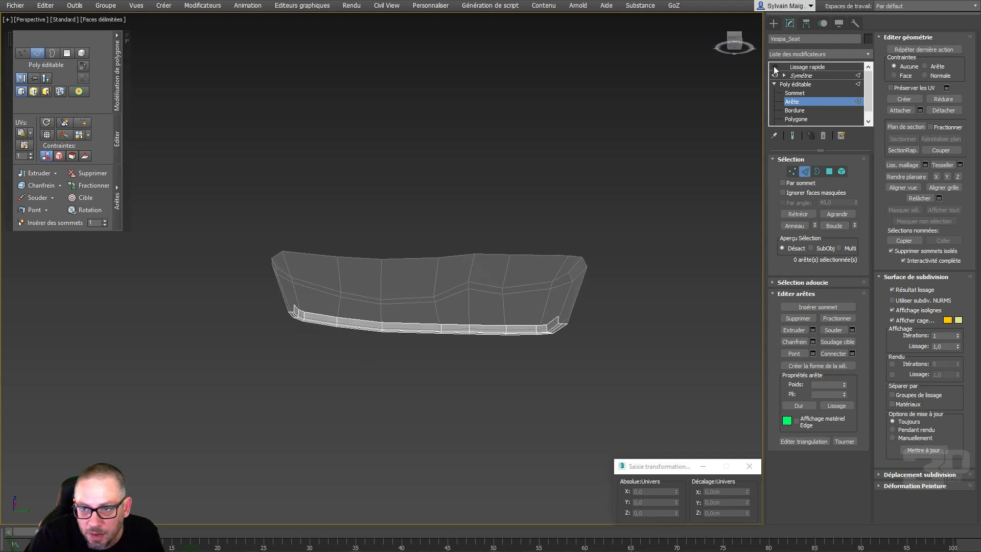
Show the mirrored, smoothed result and chamfer the crosswise edge loop at the seat's hump into two close loops
{"action": "left_click", "coordinate": [792, 136]}
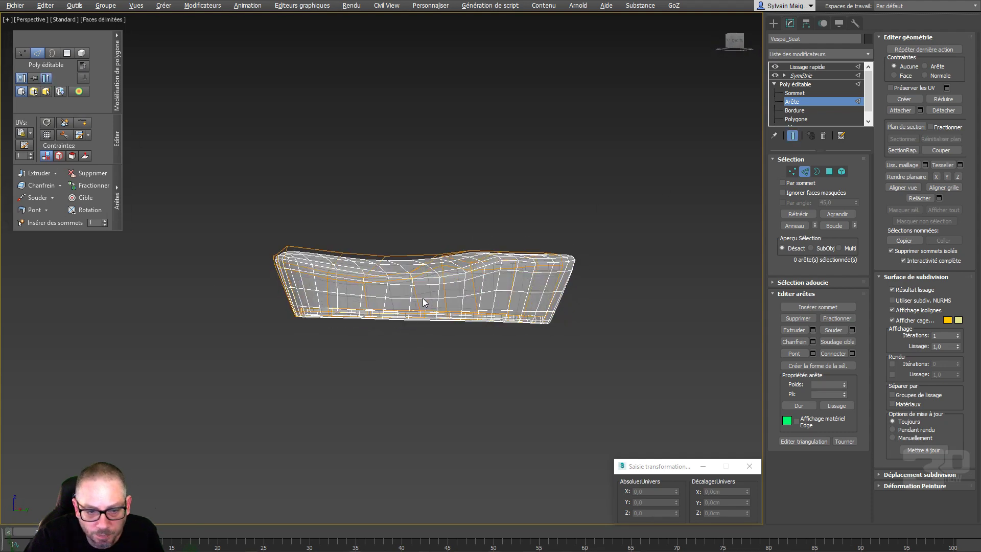
{"action": "middle_click_drag", "start_coordinate": [423, 301], "coordinate": [555, 268], "text": "alt"}
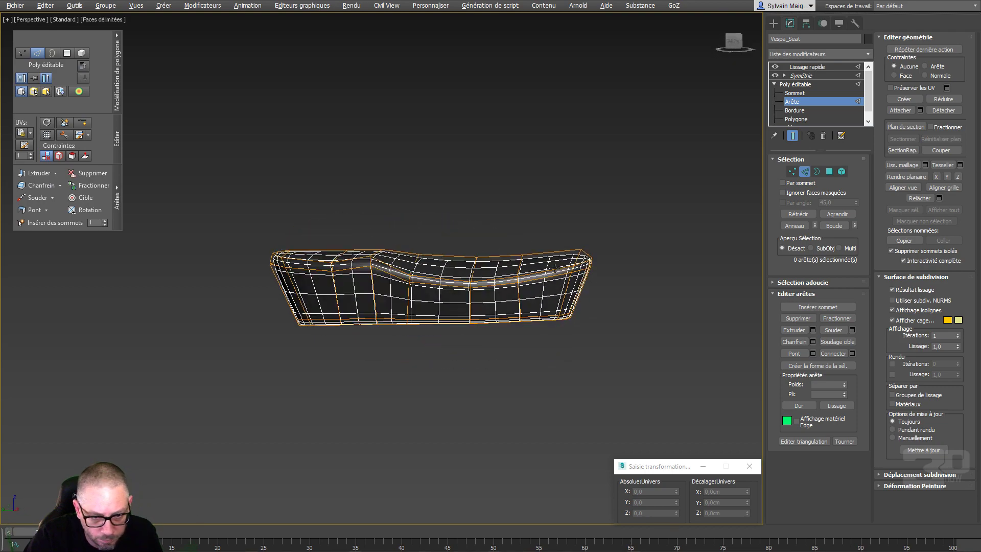
{"action": "scroll", "coordinate": [432, 279], "scroll_direction": "up", "scroll_amount": 5}
{"action": "middle_click_drag", "start_coordinate": [431, 279], "coordinate": [439, 314], "text": "alt"}
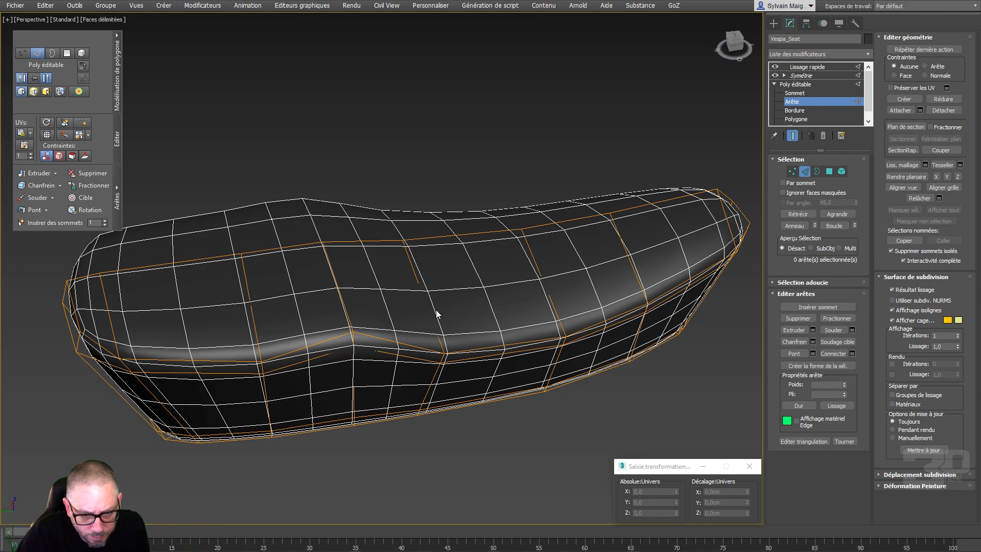
{"action": "middle_click_drag", "start_coordinate": [381, 339], "coordinate": [388, 305], "text": "alt"}
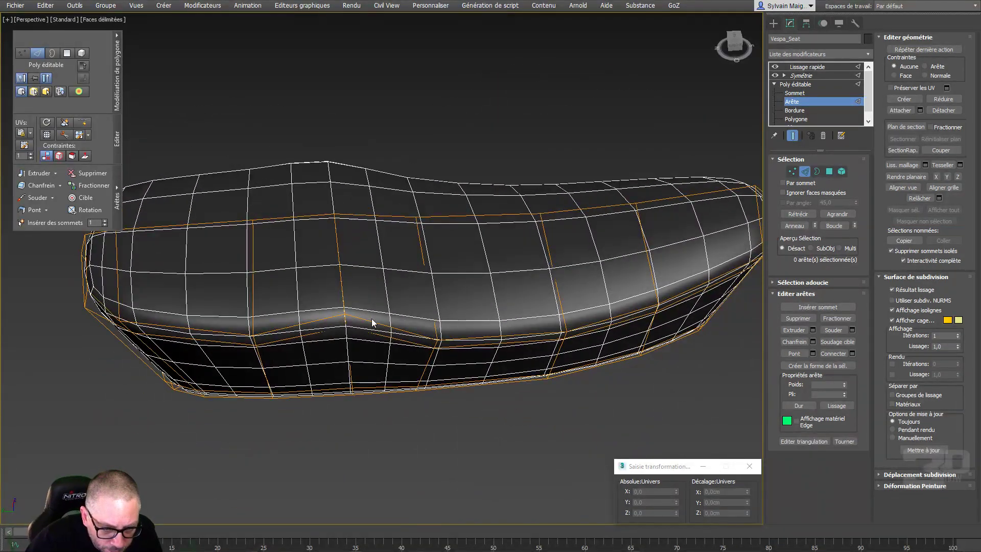
{"action": "double_click", "coordinate": [340, 274]}
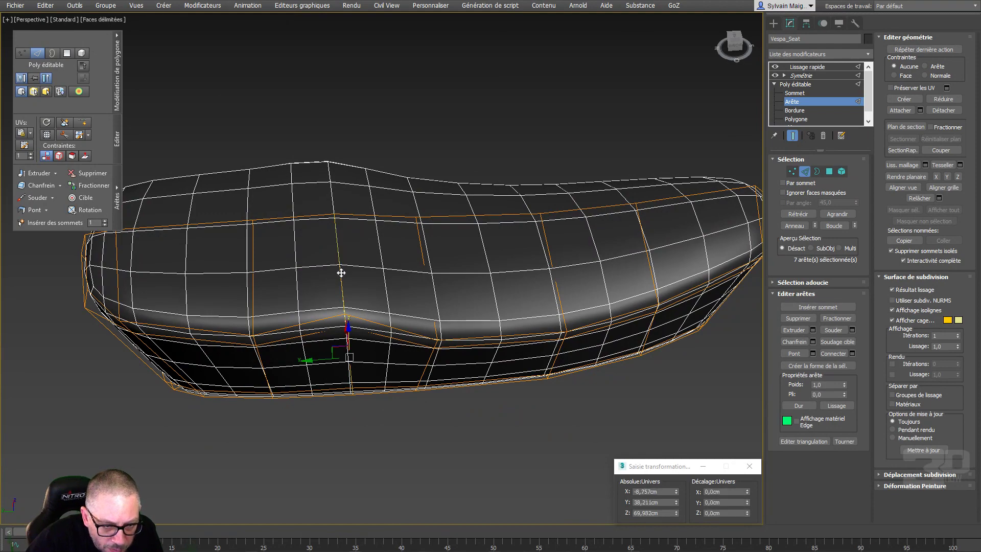
{"action": "middle_click_drag", "start_coordinate": [342, 274], "coordinate": [374, 290], "text": "alt"}
{"action": "right_click", "coordinate": [373, 291]}
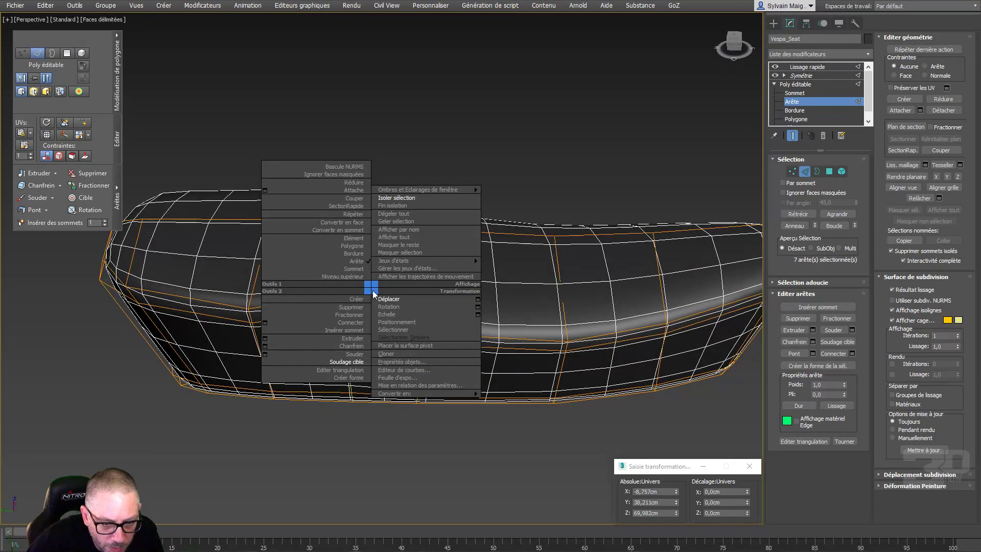
{"action": "left_click", "coordinate": [351, 346]}
{"action": "left_click_drag", "start_coordinate": [342, 285], "coordinate": [346, 282]}
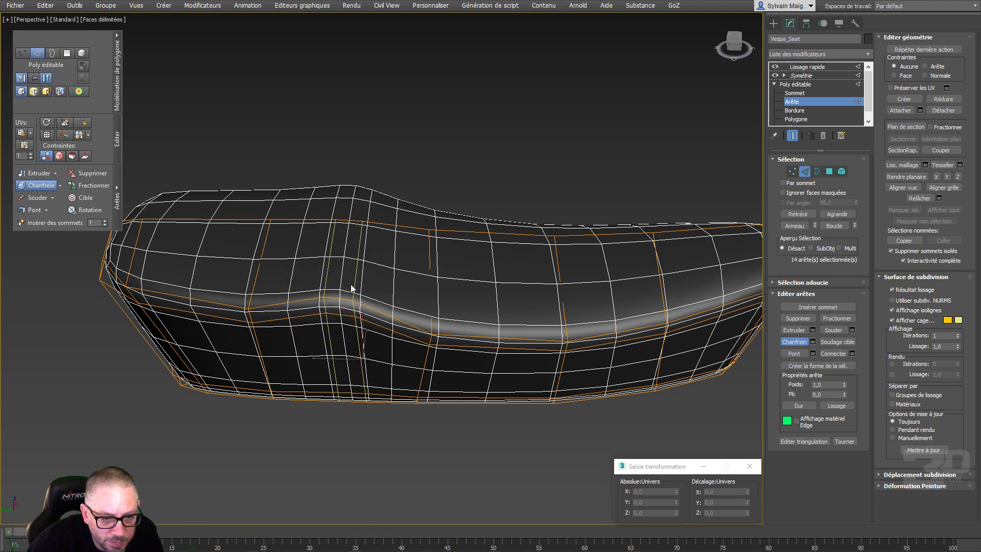
{"action": "scroll", "coordinate": [354, 287], "scroll_direction": "up", "scroll_amount": 4}
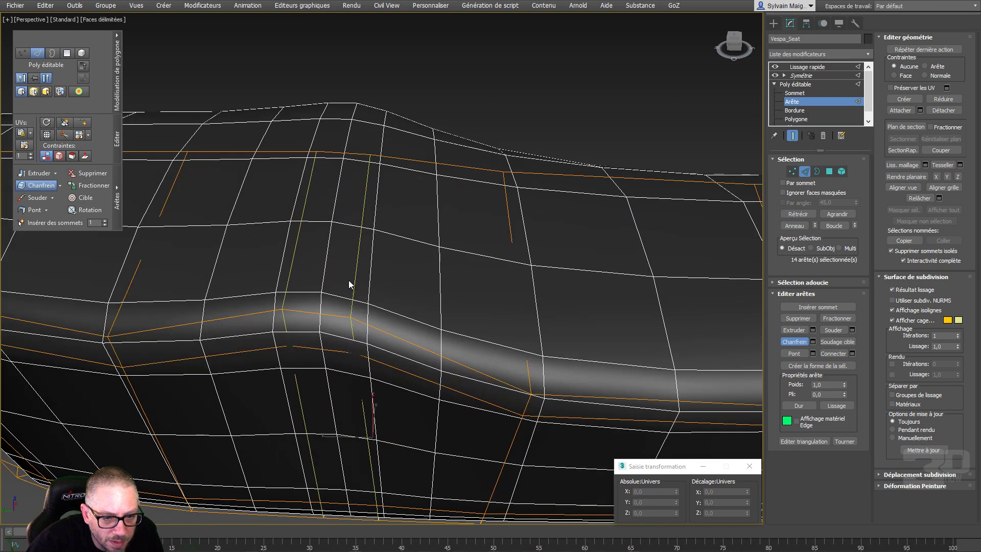
{"action": "scroll", "coordinate": [347, 282], "scroll_direction": "down", "scroll_amount": 2}
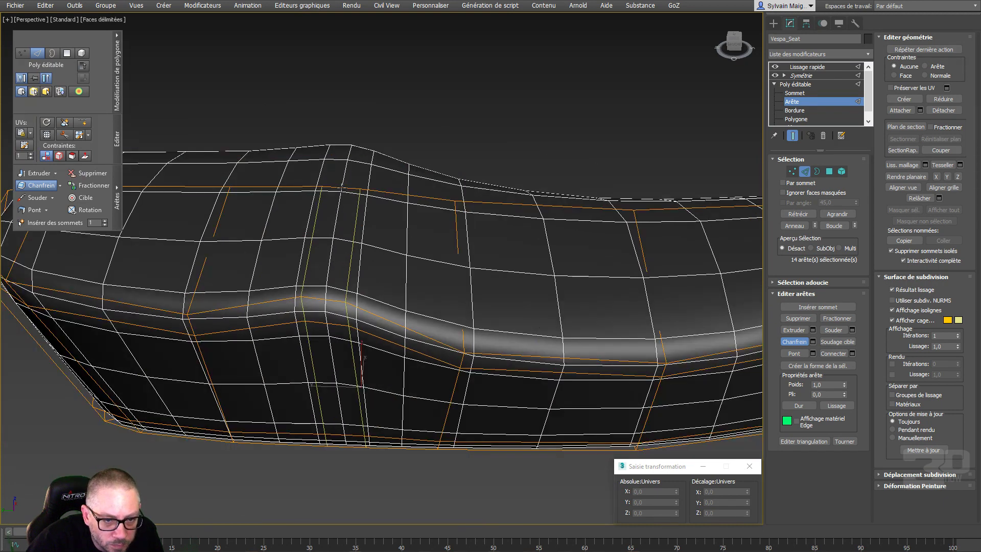
Return to the unsmoothed cage and connect the ring of edges between the two hump loops with a middle loop
{"action": "left_click", "coordinate": [340, 209]}
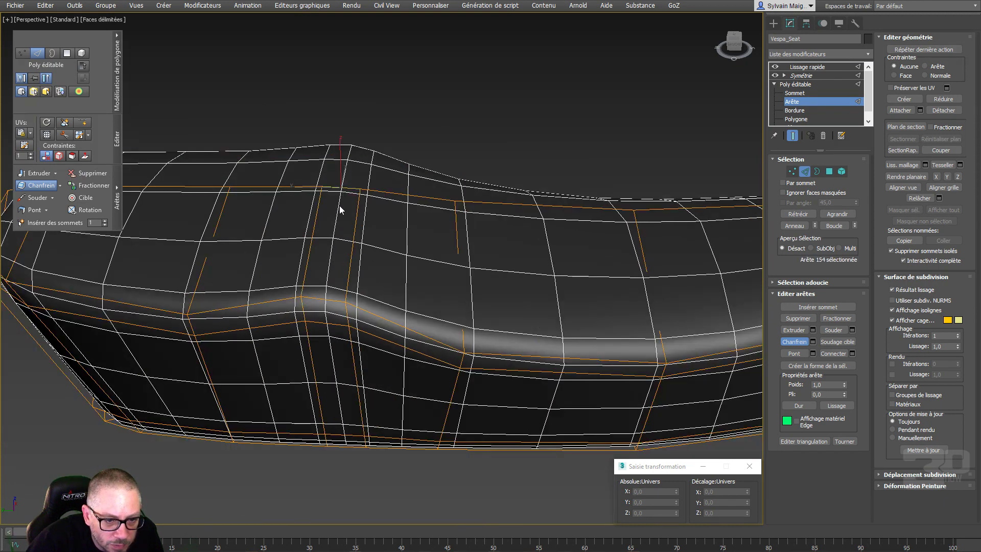
{"action": "left_click", "coordinate": [327, 300]}
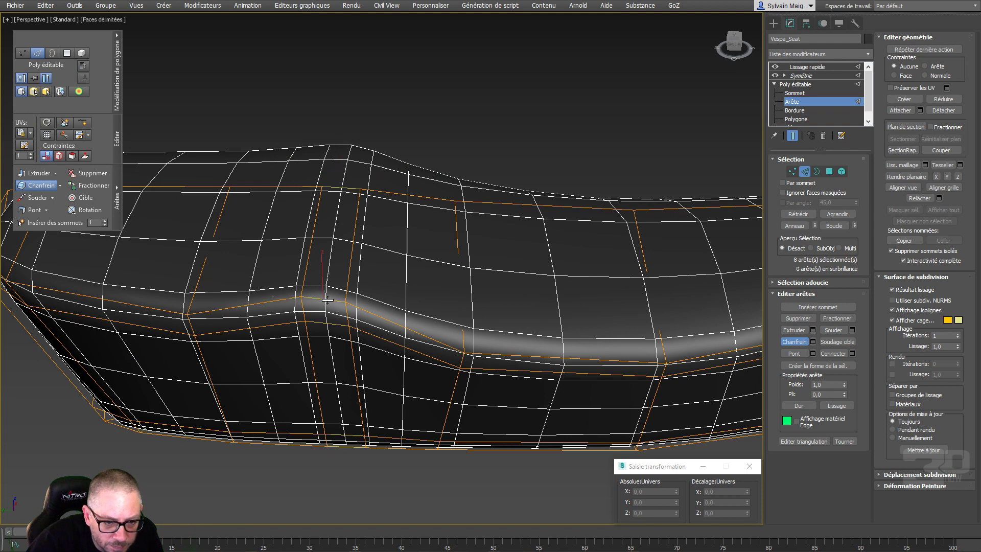
{"action": "left_click", "coordinate": [791, 137]}
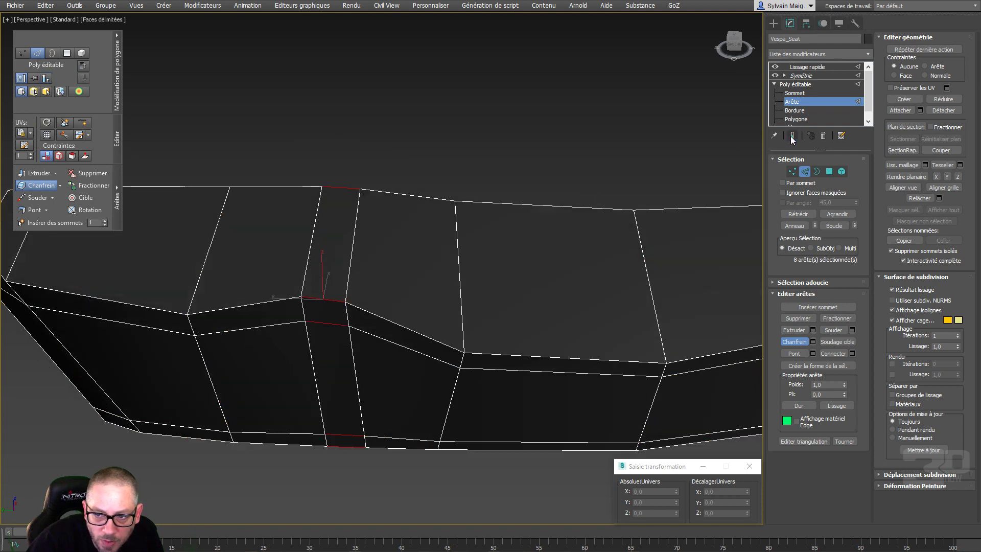
{"action": "left_click", "coordinate": [342, 187]}
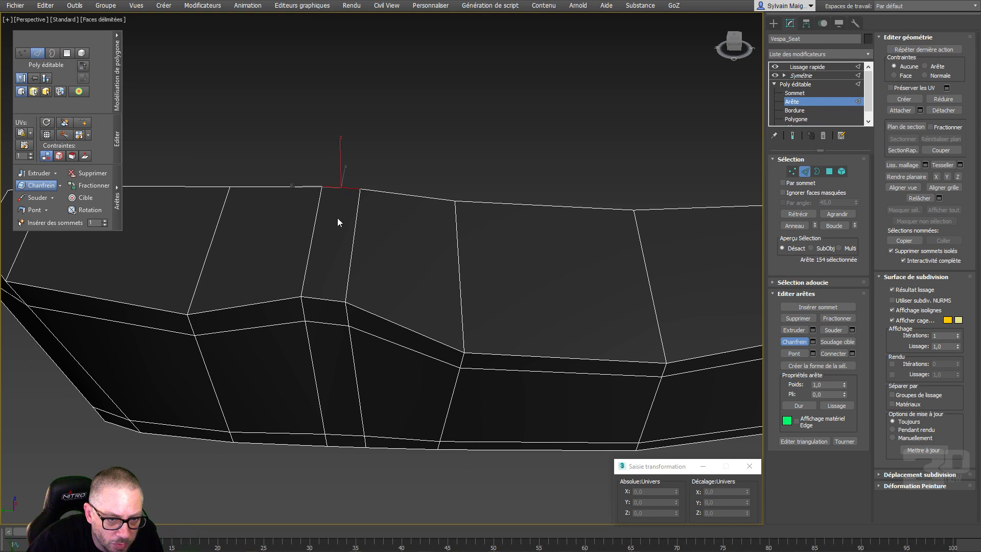
{"action": "left_click", "coordinate": [321, 298], "text": "shift"}
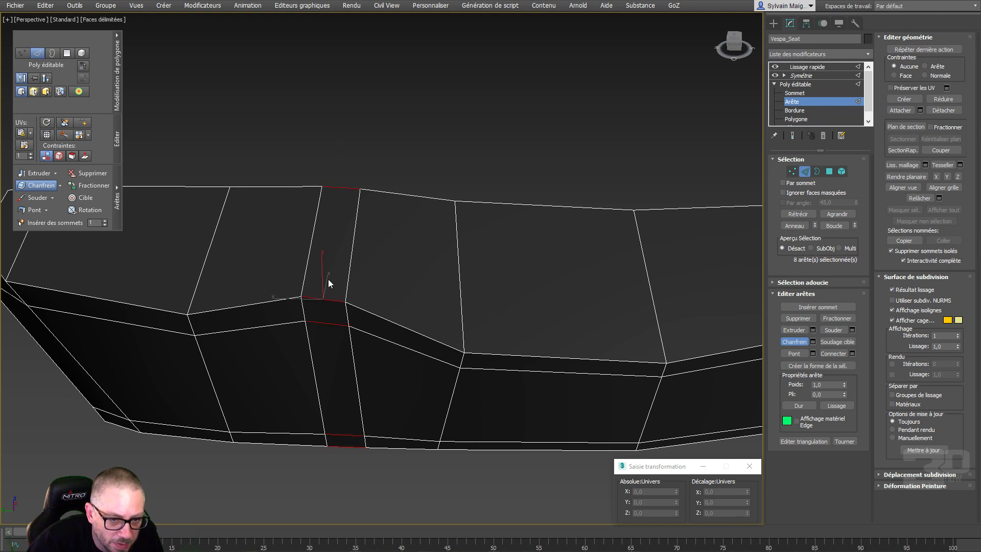
{"action": "right_click", "coordinate": [340, 243]}
{"action": "right_click", "coordinate": [340, 244]}
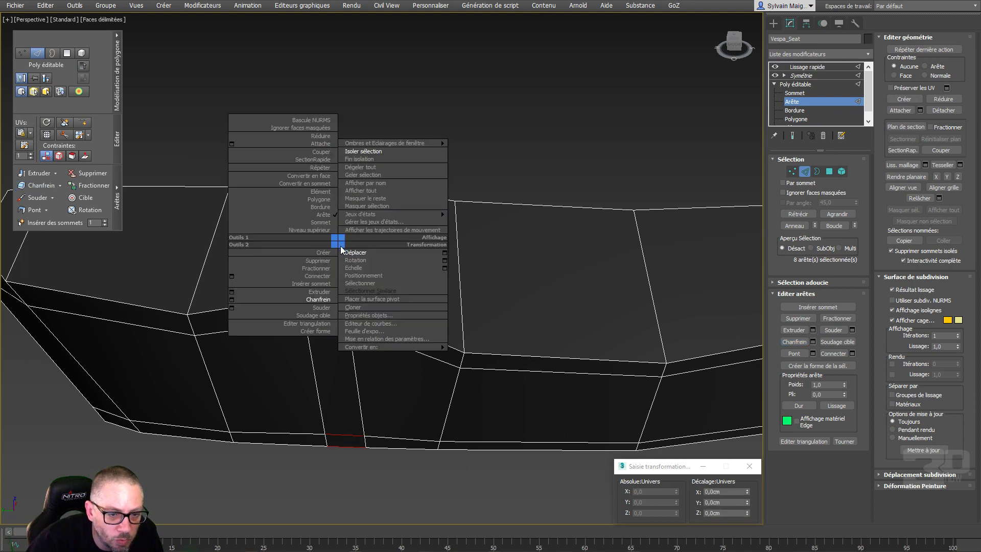
{"action": "left_click", "coordinate": [321, 278]}
Chamfer the new middle hump loop wide enough that its two resulting loops sit close beside the outer hump loops
{"action": "right_click", "coordinate": [332, 265]}
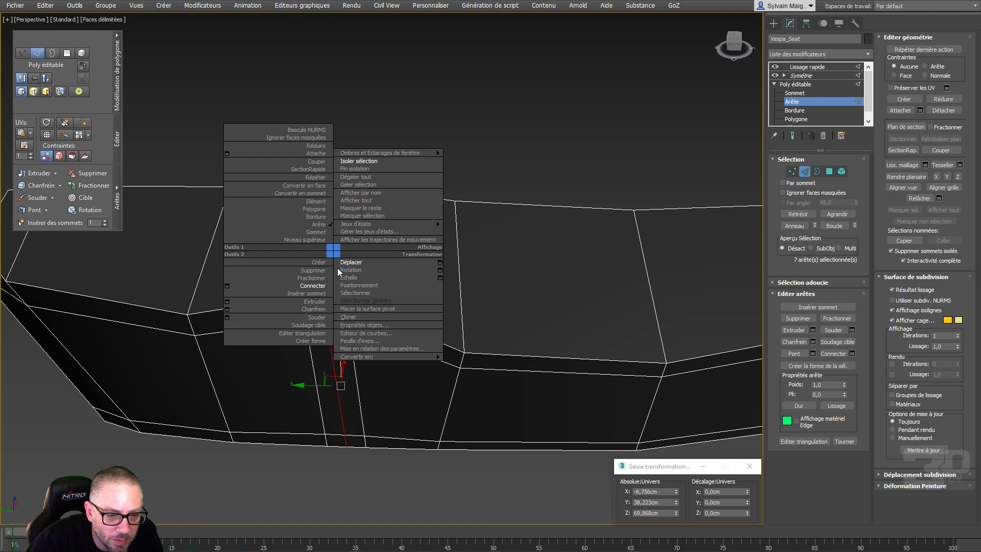
{"action": "left_click", "coordinate": [323, 306]}
{"action": "left_click_drag", "start_coordinate": [326, 283], "coordinate": [330, 288]}
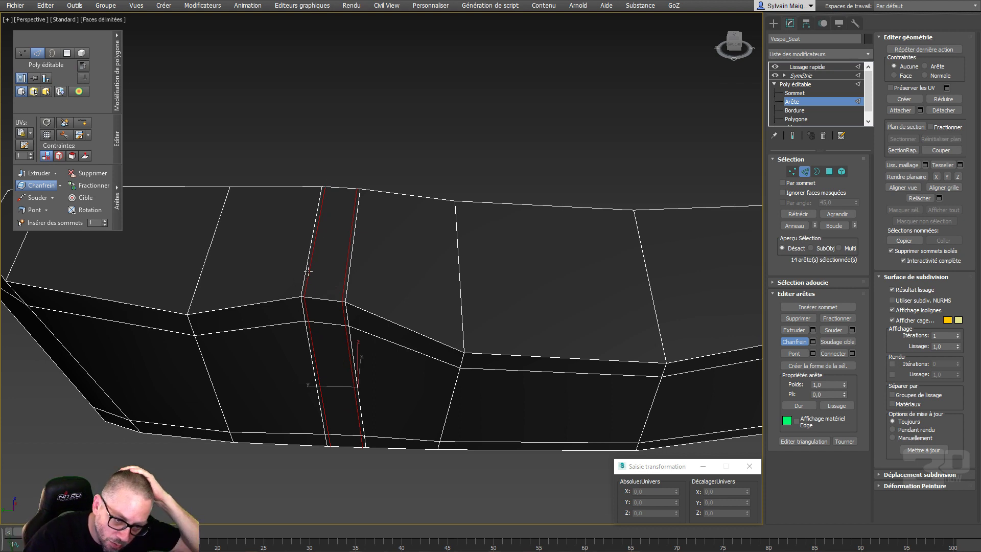
{"action": "middle_click_drag", "start_coordinate": [304, 278], "coordinate": [381, 304]}
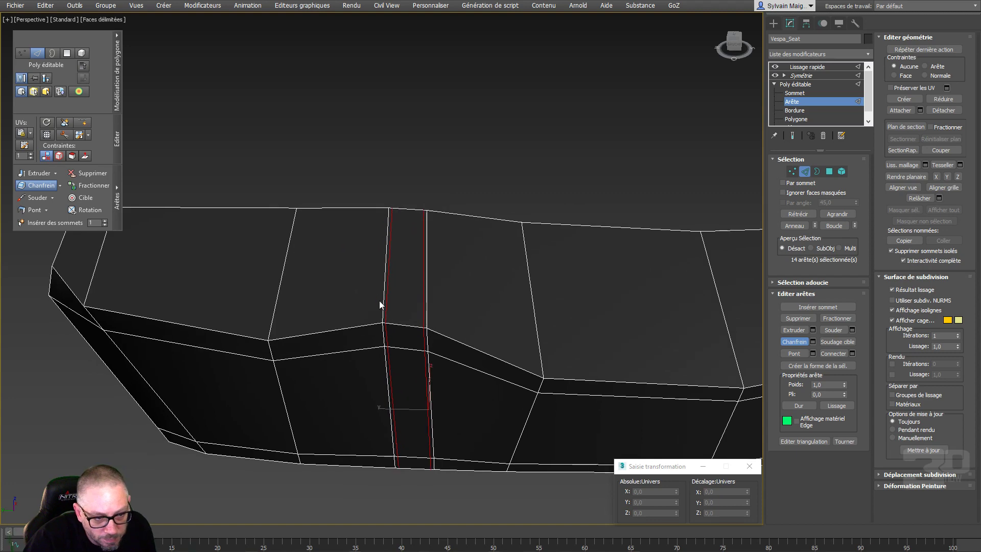
{"action": "right_click", "coordinate": [54, 301]}
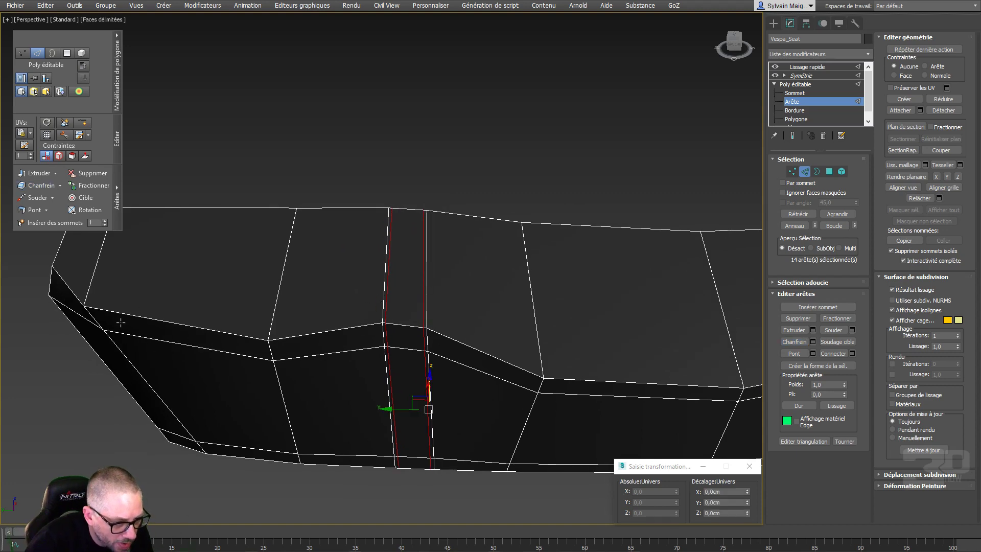
{"action": "scroll", "coordinate": [121, 322], "scroll_direction": "down", "scroll_amount": 3}
{"action": "middle_click_drag", "start_coordinate": [138, 332], "coordinate": [242, 259], "text": "alt"}
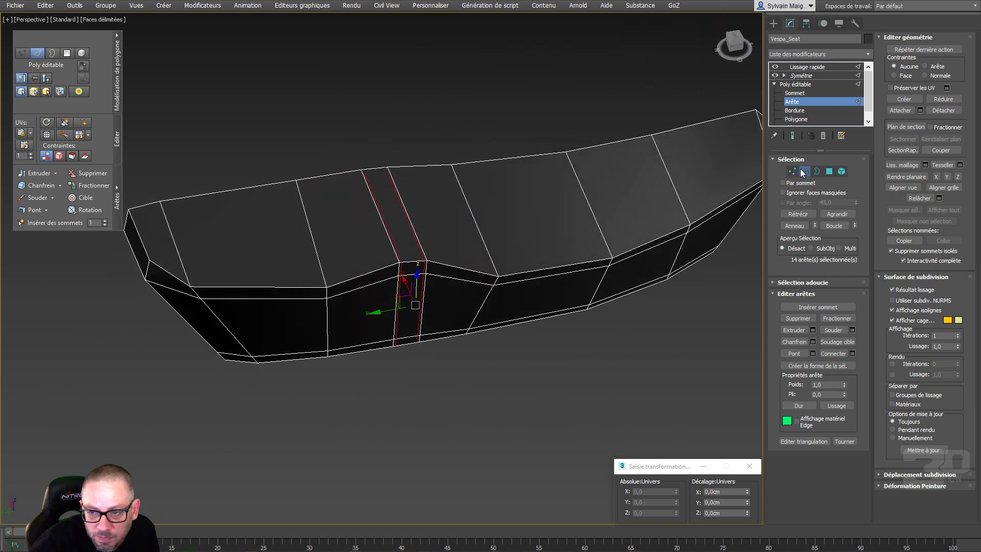
In vertex editing, move the upper rear-corner vertex forward, upward and inward to about X -10.24, Y 55.52, Z 78.04 cm
{"action": "key", "text": "1"}
{"action": "left_click", "coordinate": [185, 286]}
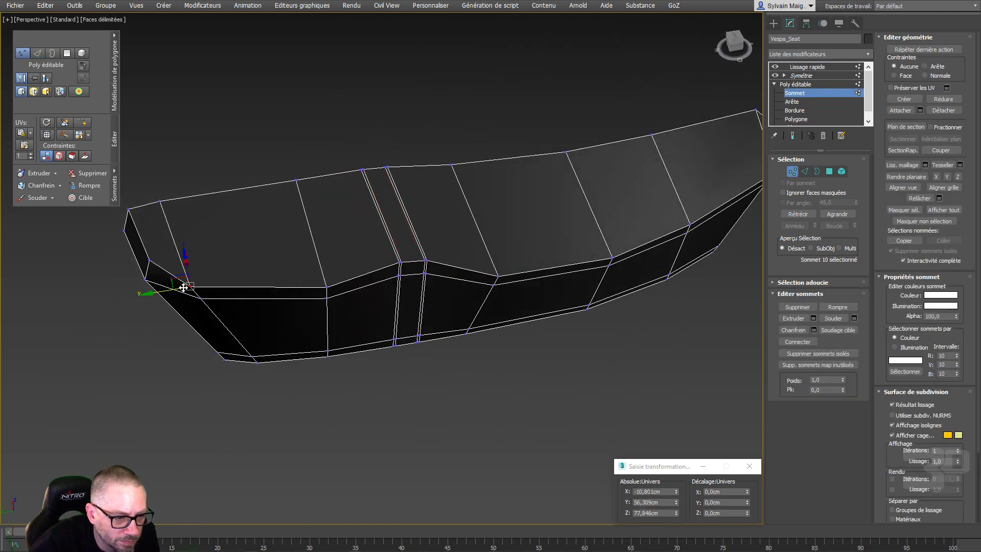
{"action": "left_click_drag", "start_coordinate": [183, 288], "coordinate": [187, 265]}
{"action": "middle_click_drag", "start_coordinate": [187, 265], "coordinate": [179, 246], "text": "alt"}
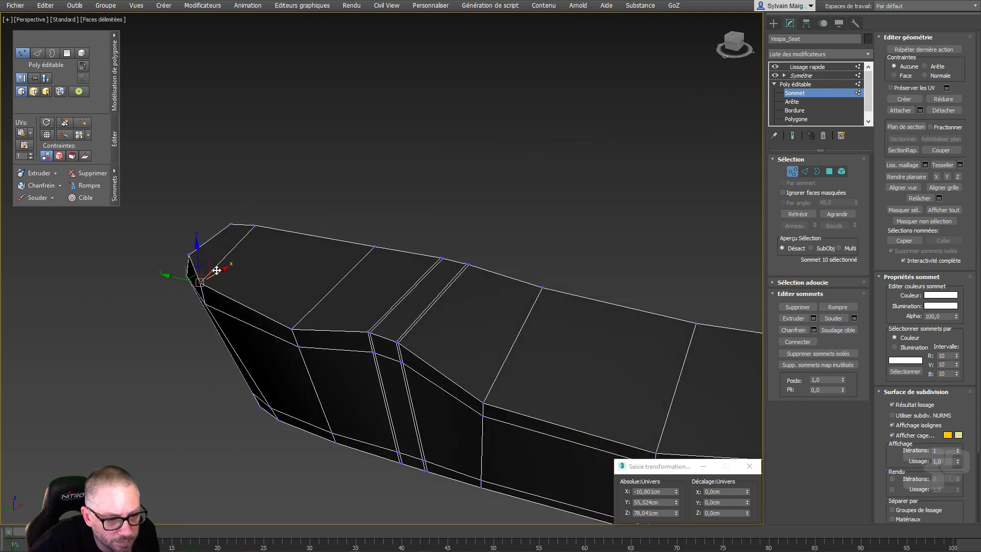
{"action": "left_click_drag", "start_coordinate": [217, 270], "coordinate": [220, 270]}
{"action": "middle_click_drag", "start_coordinate": [221, 271], "coordinate": [258, 317], "text": "alt"}
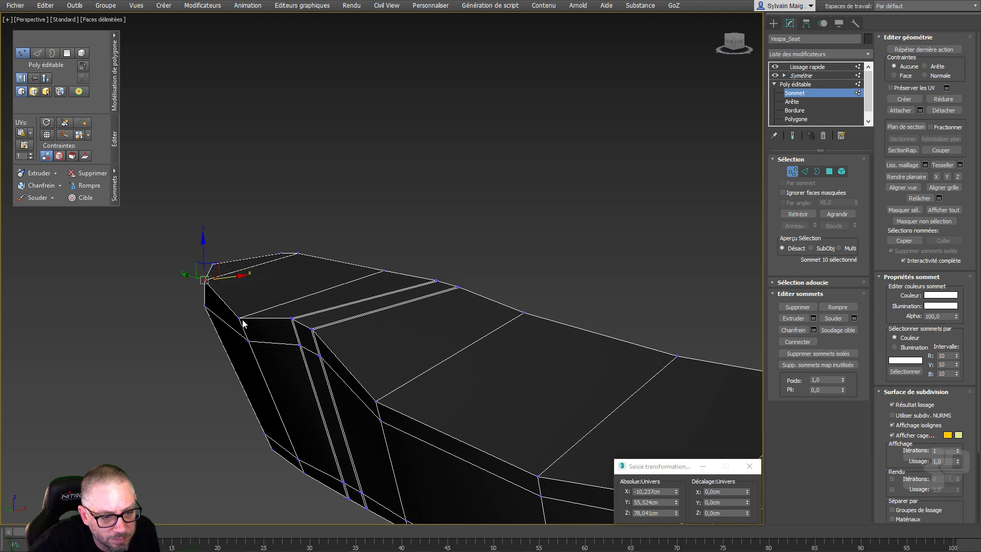
Adjust the upper side vertex behind the hump, and shift the hump's four upper side vertices to about X -11.39 cm
{"action": "left_click", "coordinate": [240, 318]}
{"action": "left_click_drag", "start_coordinate": [265, 313], "coordinate": [338, 325]}
{"action": "middle_click_drag", "start_coordinate": [338, 325], "coordinate": [285, 282], "text": "alt"}
{"action": "left_click_drag", "start_coordinate": [271, 262], "coordinate": [280, 278]}
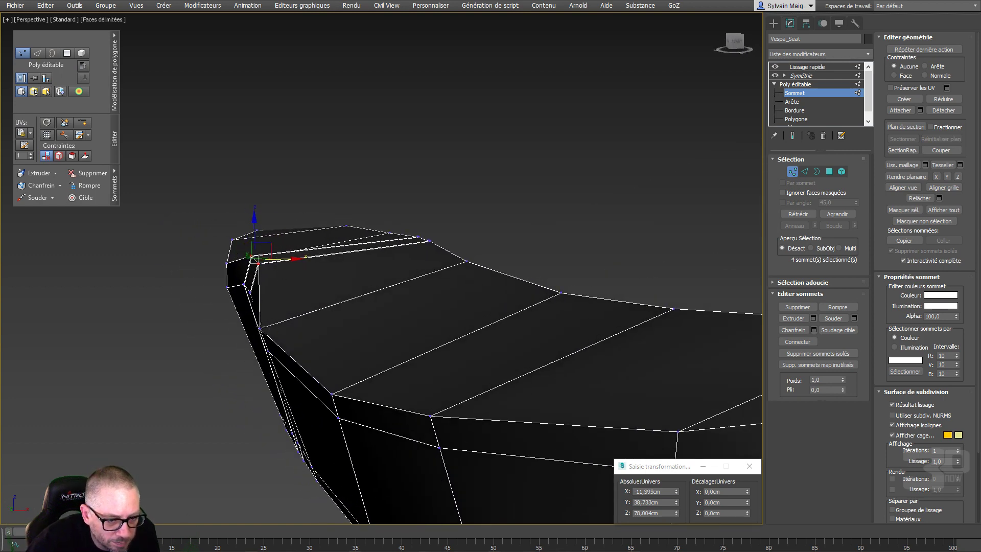
Move the three upper side vertices ahead of the hump slightly inward, the frontmost to about X -9.49 cm
{"action": "left_click", "coordinate": [260, 328]}
{"action": "left_click_drag", "start_coordinate": [279, 329], "coordinate": [287, 332]}
{"action": "left_click", "coordinate": [332, 394]}
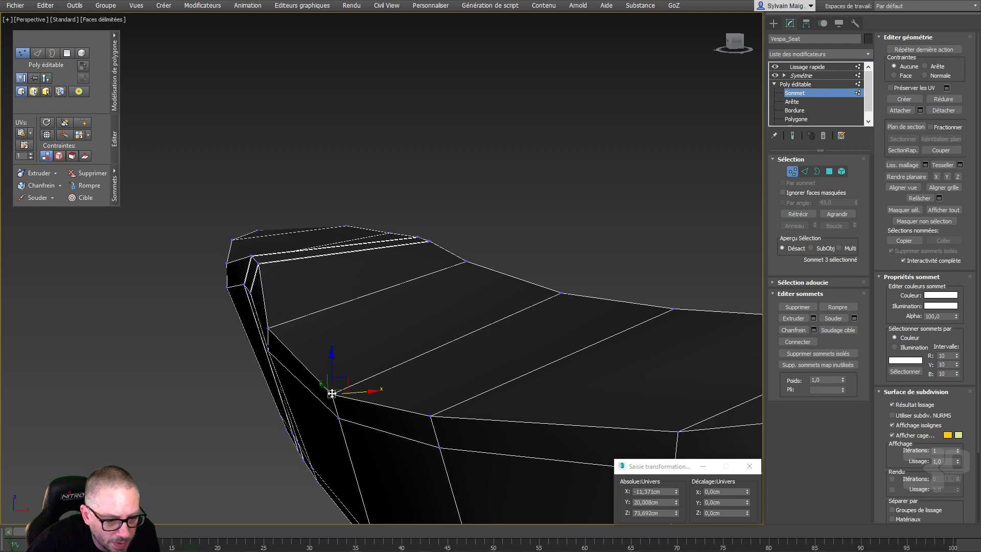
{"action": "left_click_drag", "start_coordinate": [353, 394], "coordinate": [363, 396]}
{"action": "left_click", "coordinate": [432, 414]}
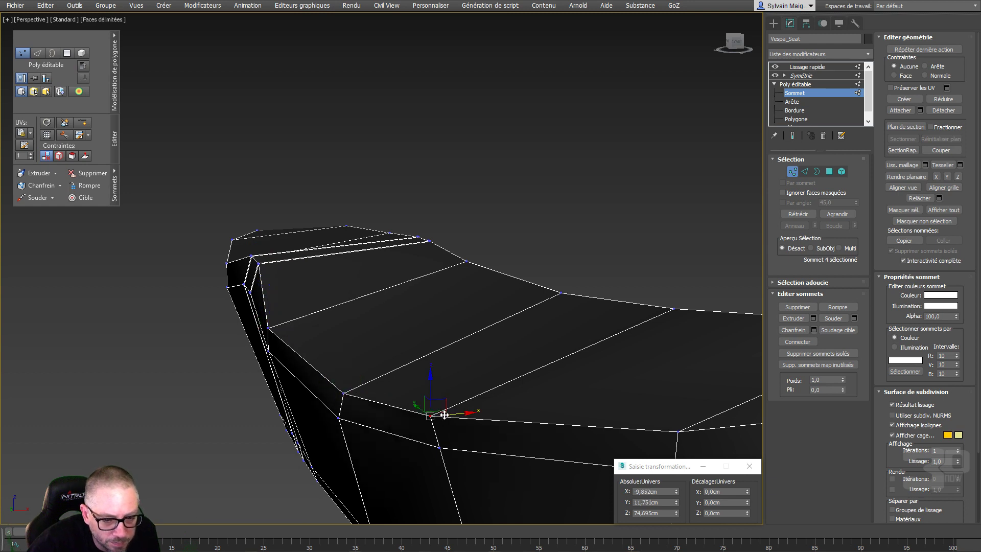
{"action": "left_click_drag", "start_coordinate": [457, 412], "coordinate": [464, 412]}
{"action": "middle_click_drag", "start_coordinate": [464, 412], "coordinate": [378, 323]}
{"action": "middle_click_drag", "start_coordinate": [379, 323], "coordinate": [466, 347], "text": "alt"}
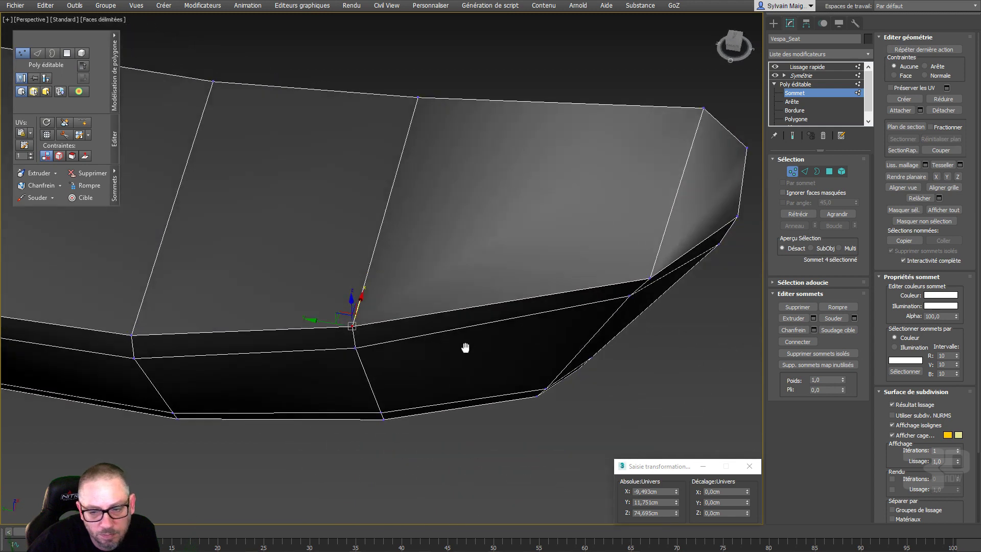
With the face constraint active, slide the upper front-corner vertex inward and backward to about X -6.41, Y 2.06 cm
{"action": "left_click", "coordinate": [651, 278]}
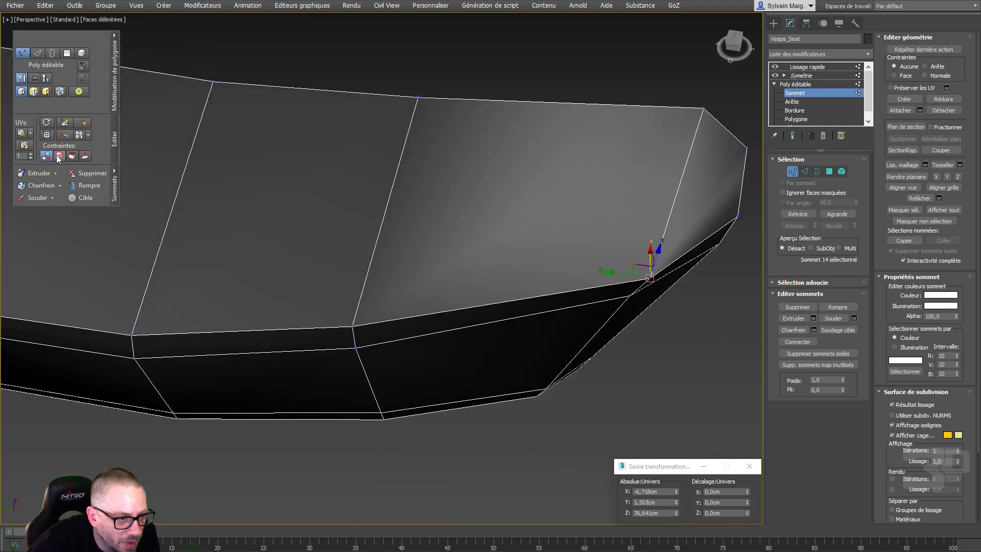
{"action": "left_click", "coordinate": [72, 156]}
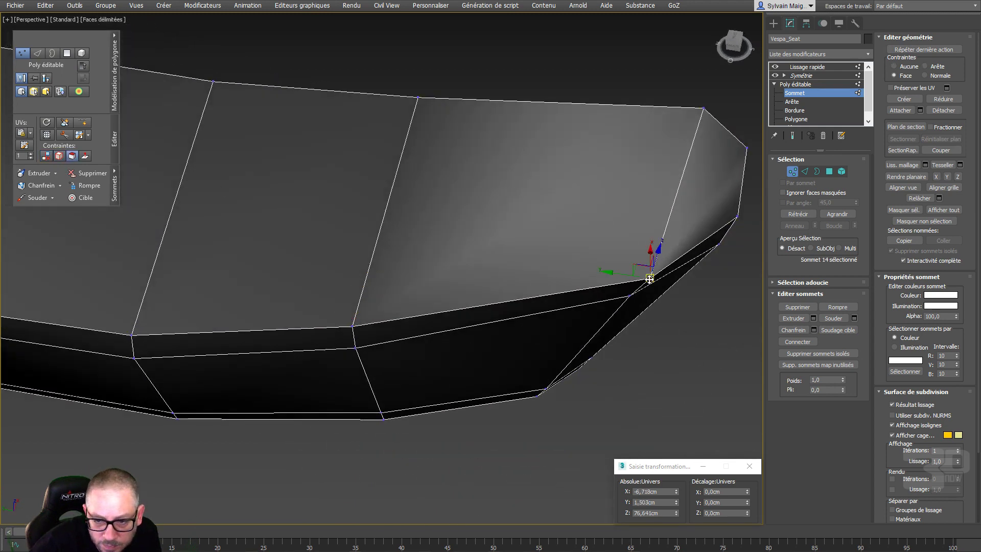
{"action": "left_click_drag", "start_coordinate": [649, 279], "coordinate": [635, 268]}
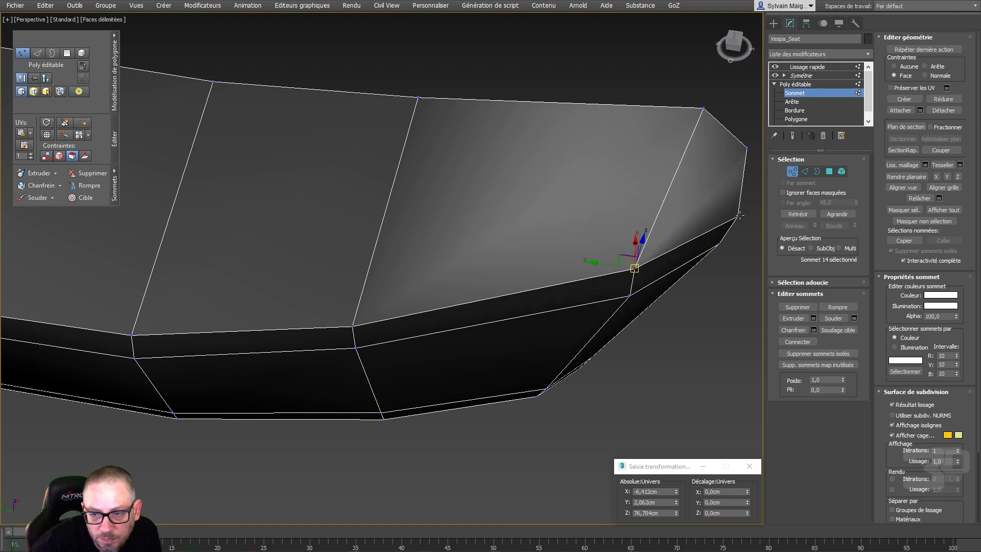
Slide the upper front vertex next to the front corner to about X -3.84, Y -1.00, Z 77.46 cm
{"action": "left_click_drag", "start_coordinate": [739, 216], "coordinate": [733, 205]}
{"action": "middle_click_drag", "start_coordinate": [751, 145], "coordinate": [633, 136], "text": "alt"}
{"action": "middle_click_drag", "start_coordinate": [634, 135], "coordinate": [496, 144]}
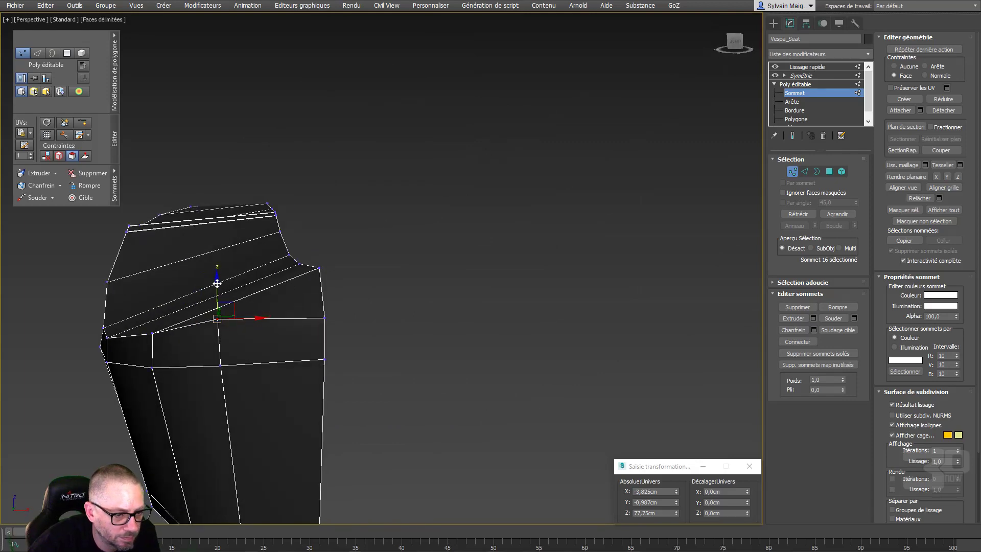
{"action": "left_click_drag", "start_coordinate": [217, 280], "coordinate": [221, 291]}
{"action": "scroll", "coordinate": [235, 296], "scroll_direction": "down", "scroll_amount": 2}
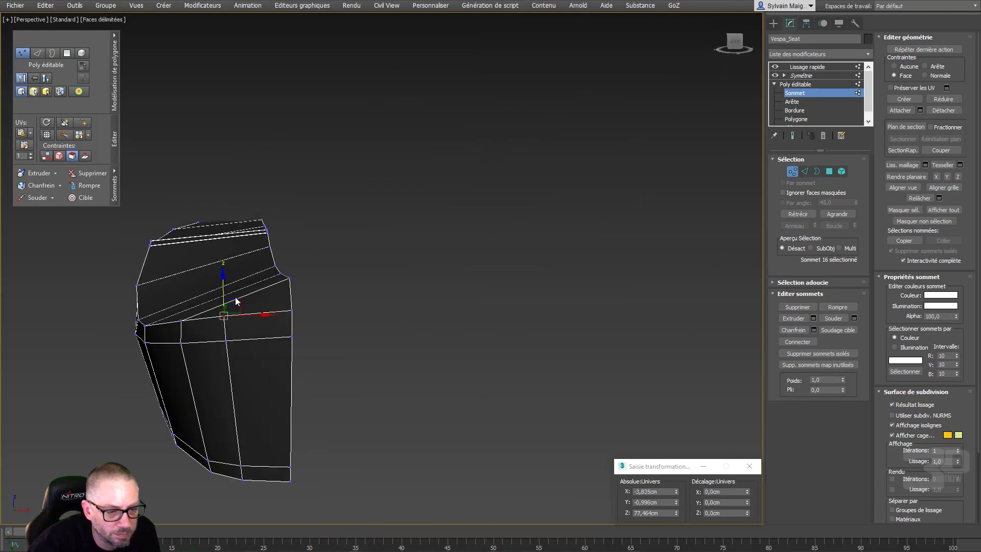
In polygon editing, select the full crosswise strip between the hump's two pairs of supporting loops, from the inner bottom rim over the top
{"action": "middle_click_drag", "start_coordinate": [236, 297], "coordinate": [321, 317], "text": "alt"}
{"action": "middle_click_drag", "start_coordinate": [321, 317], "coordinate": [533, 299]}
{"action": "middle_click_drag", "start_coordinate": [261, 324], "coordinate": [363, 324], "text": "alt"}
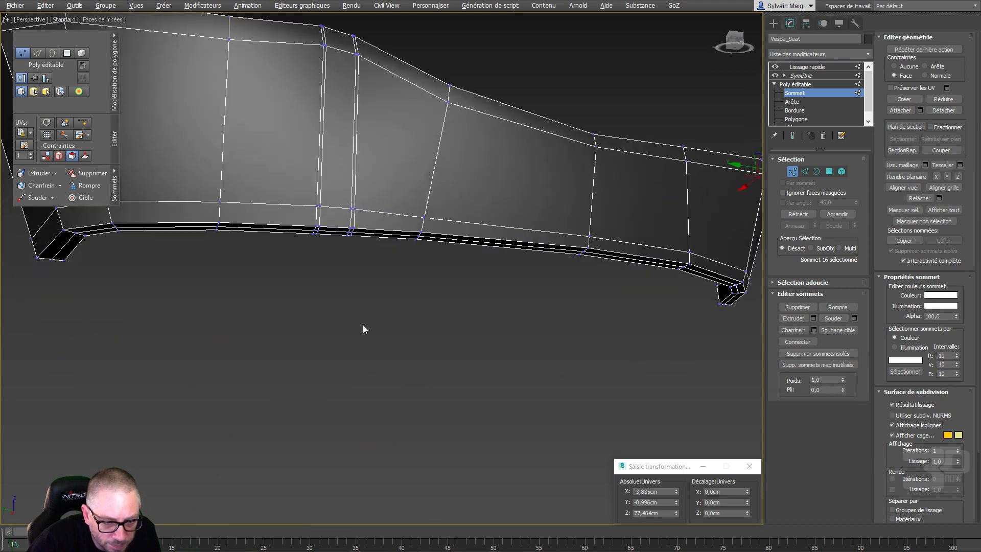
{"action": "scroll", "coordinate": [364, 321], "scroll_direction": "up", "scroll_amount": 3}
{"action": "scroll", "coordinate": [335, 190], "scroll_direction": "up", "scroll_amount": 3}
{"action": "scroll", "coordinate": [335, 189], "scroll_direction": "up", "scroll_amount": 2}
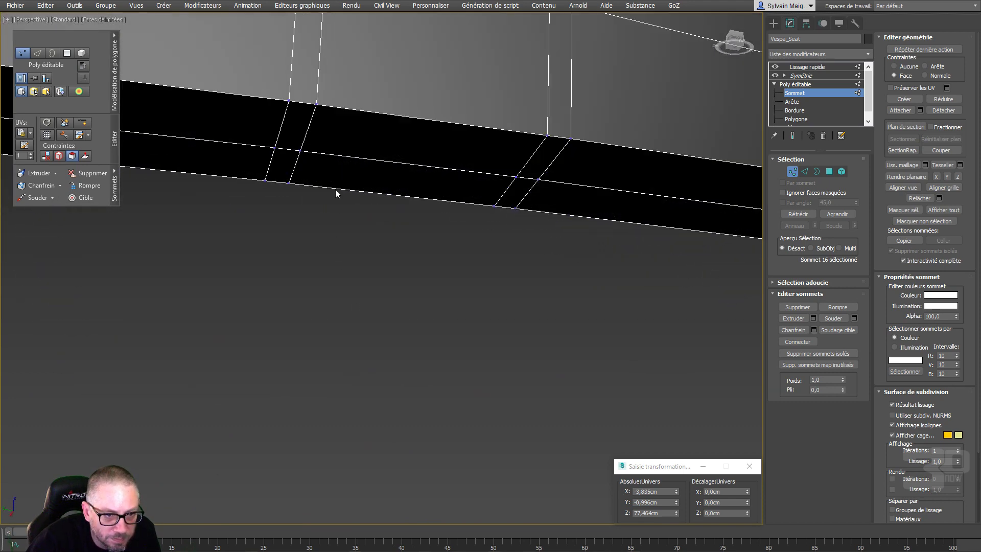
{"action": "scroll", "coordinate": [335, 190], "scroll_direction": "down", "scroll_amount": 2}
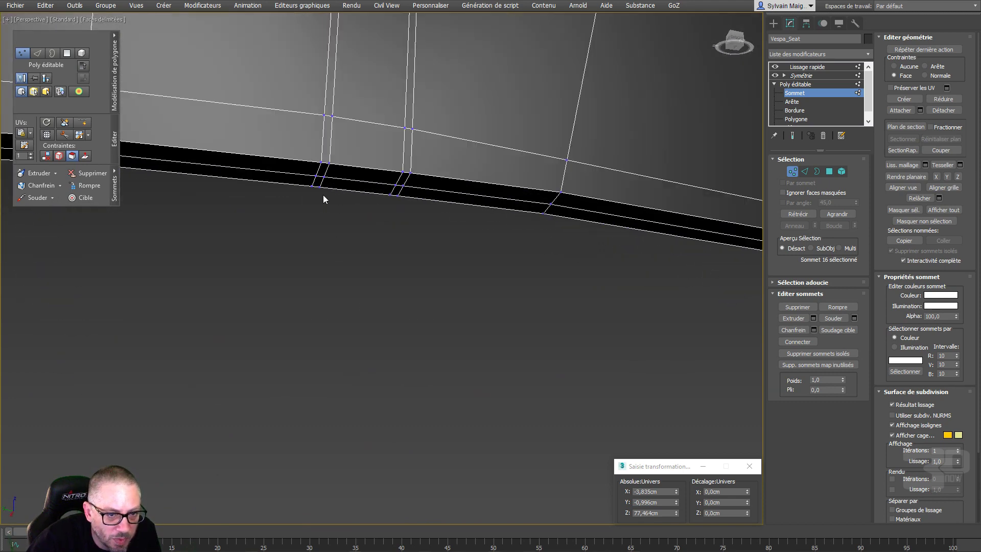
{"action": "left_click", "coordinate": [66, 53]}
{"action": "left_click", "coordinate": [358, 185]}
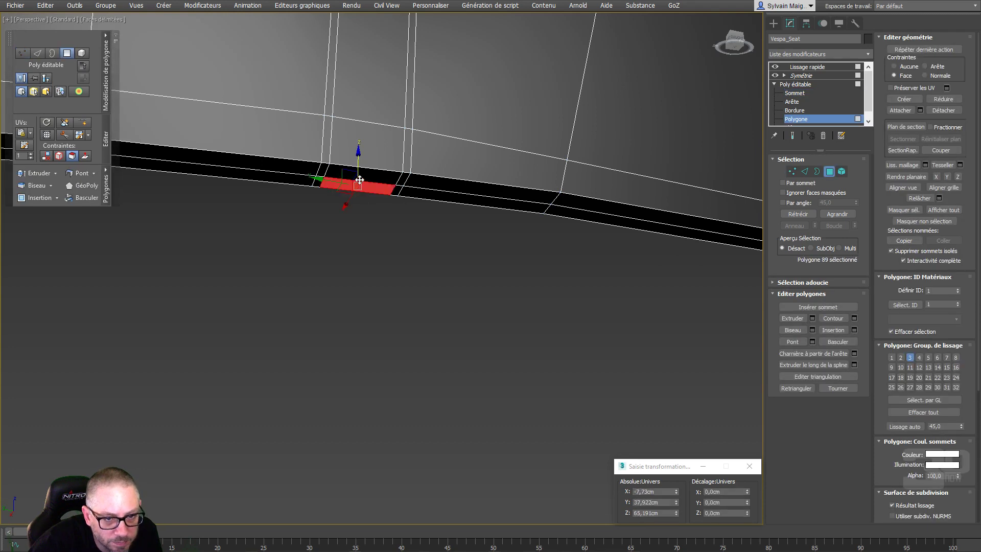
{"action": "left_click", "coordinate": [339, 166], "text": "shift"}
{"action": "scroll", "coordinate": [348, 204], "scroll_direction": "down", "scroll_amount": 4}
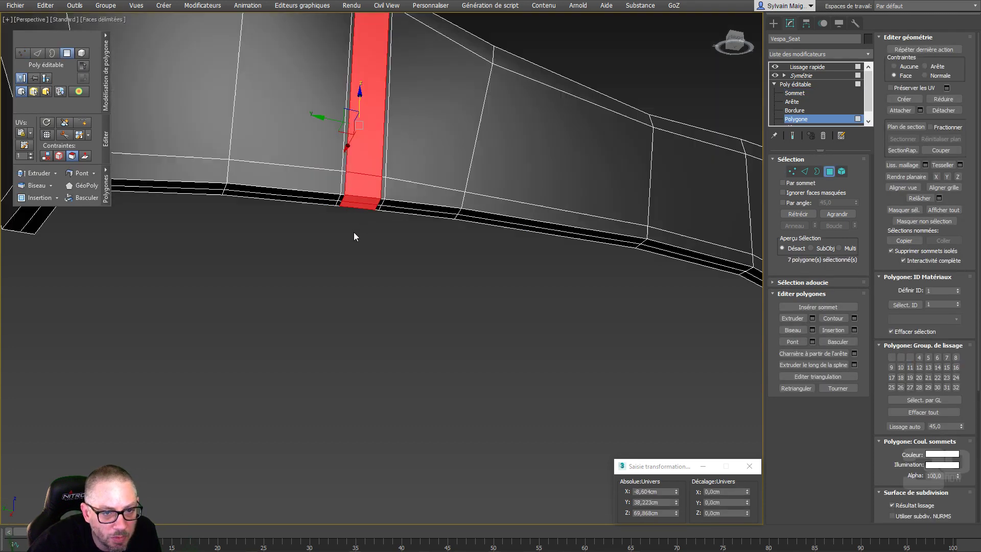
{"action": "middle_click_drag", "start_coordinate": [353, 232], "coordinate": [455, 265], "text": "alt"}
{"action": "middle_click_drag", "start_coordinate": [351, 182], "coordinate": [339, 232], "text": "alt"}
{"action": "scroll", "coordinate": [339, 231], "scroll_direction": "up", "scroll_amount": 5}
{"action": "right_click", "coordinate": [356, 231]}
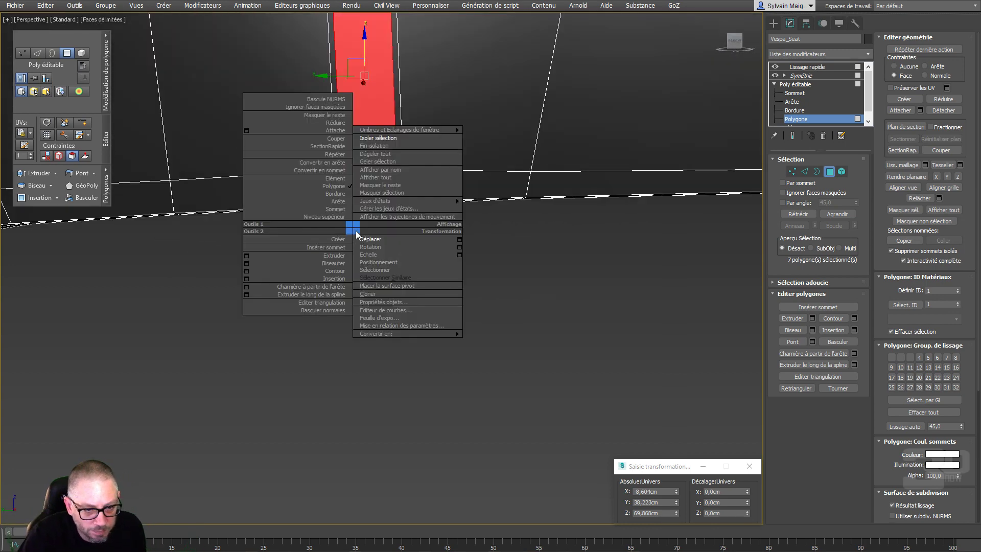
{"action": "left_click", "coordinate": [247, 256]}
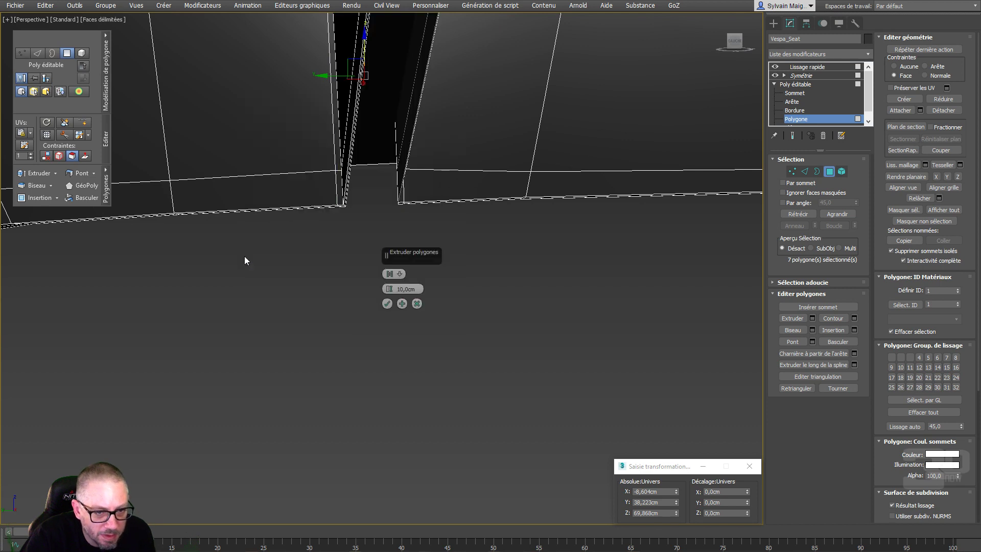
{"action": "mouse_move", "coordinate": [405, 274]}
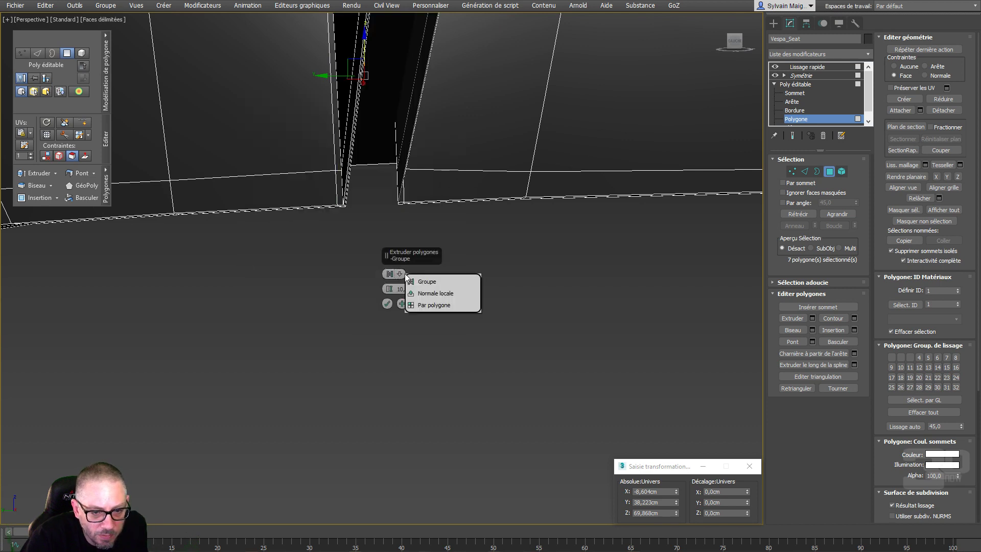
{"action": "left_click", "coordinate": [387, 303]}
Extrude the selected strip along local normals with a height of 0.131 cm and apply it
{"action": "right_click", "coordinate": [361, 278]}
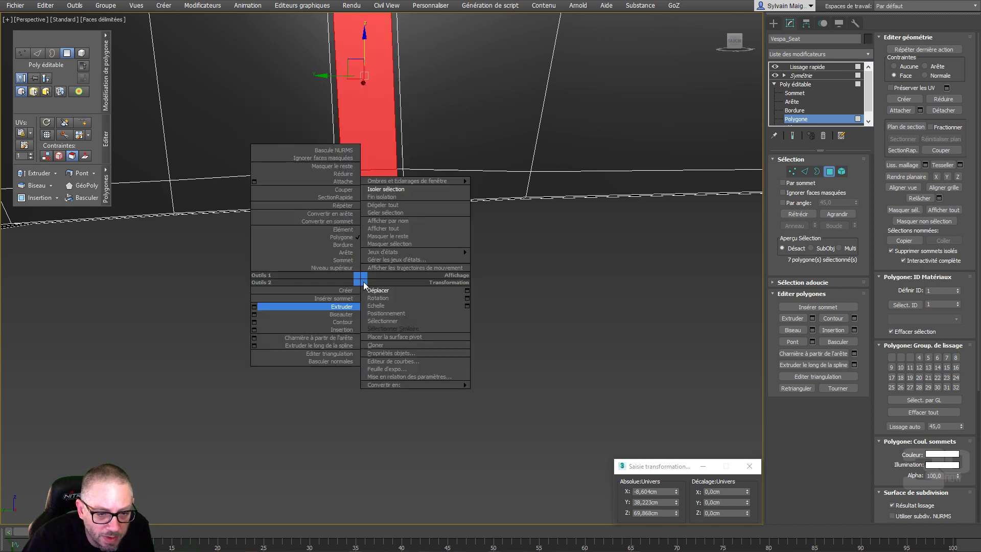
{"action": "left_click", "coordinate": [254, 306]}
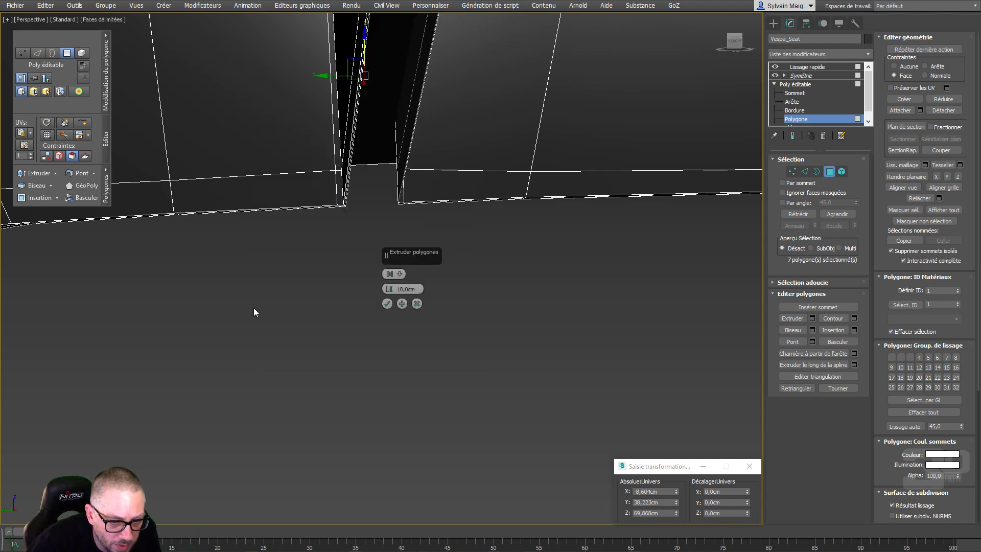
{"action": "mouse_move", "coordinate": [402, 274]}
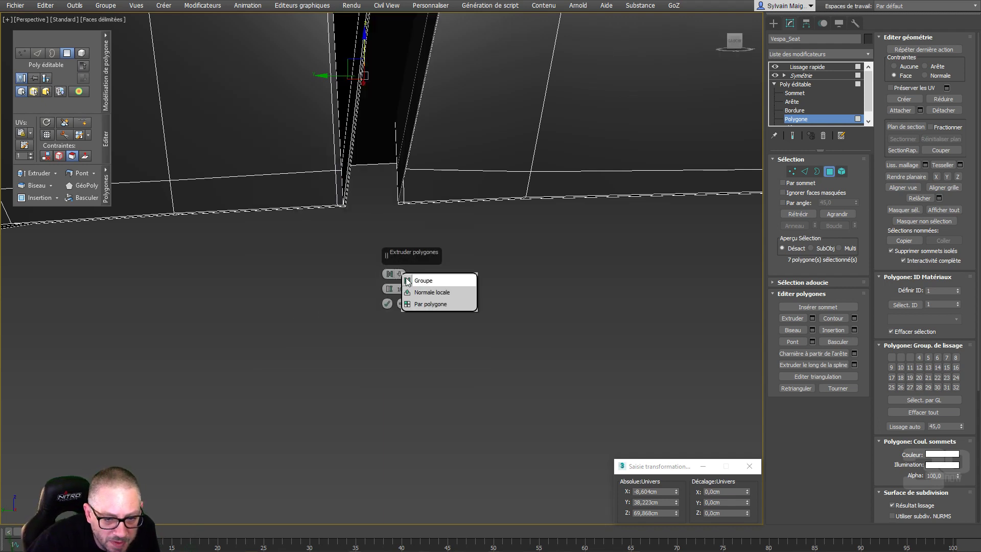
{"action": "left_click", "coordinate": [427, 295]}
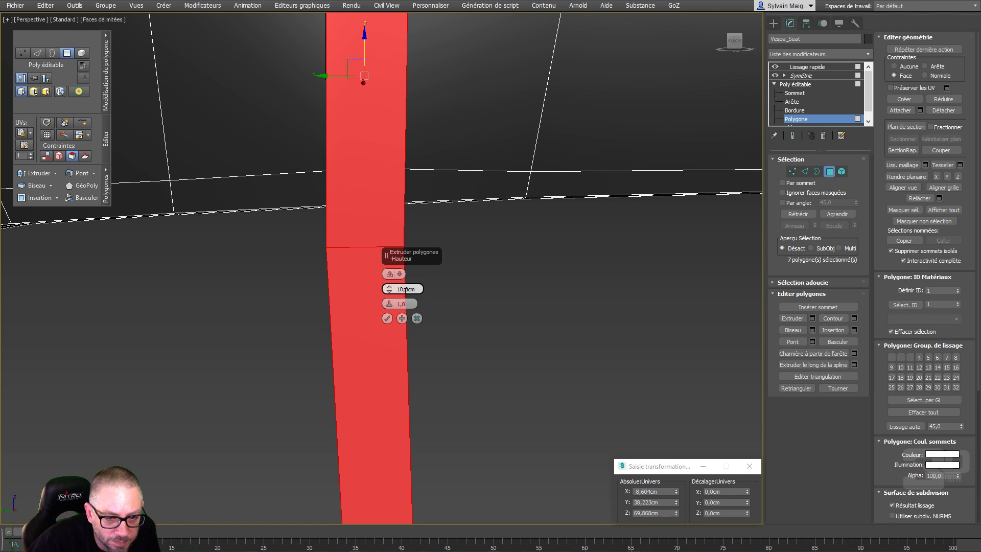
{"action": "right_click", "coordinate": [390, 289]}
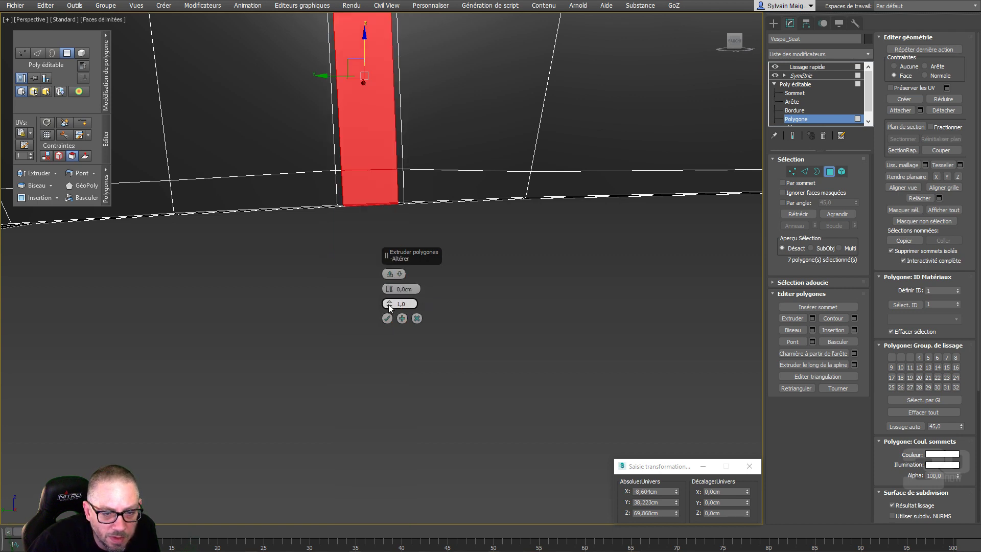
{"action": "scroll", "coordinate": [440, 328], "scroll_direction": "up", "scroll_amount": 3}
{"action": "middle_click_drag", "start_coordinate": [440, 328], "coordinate": [381, 332]}
{"action": "scroll", "coordinate": [392, 407], "scroll_direction": "down", "scroll_amount": 3}
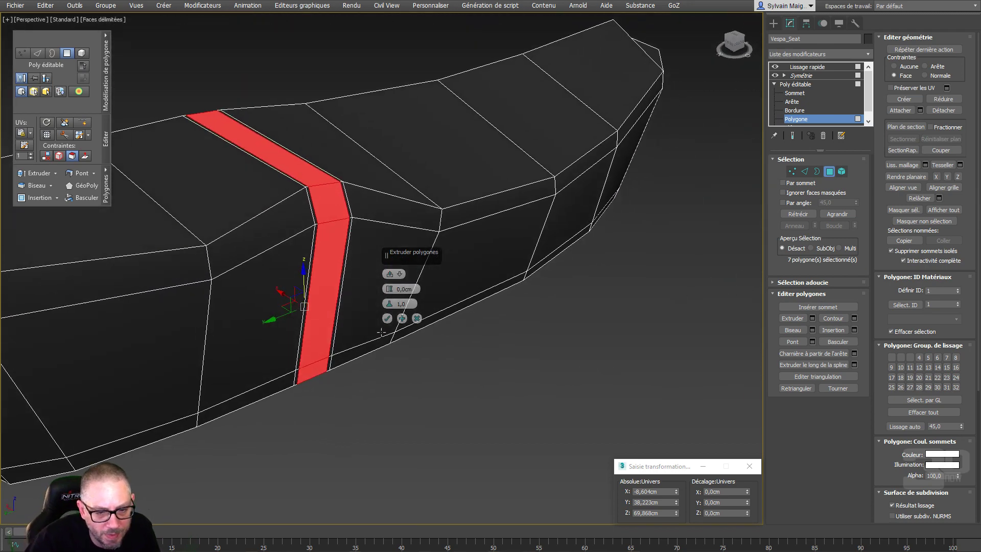
{"action": "left_click_drag", "start_coordinate": [390, 291], "coordinate": [388, 286]}
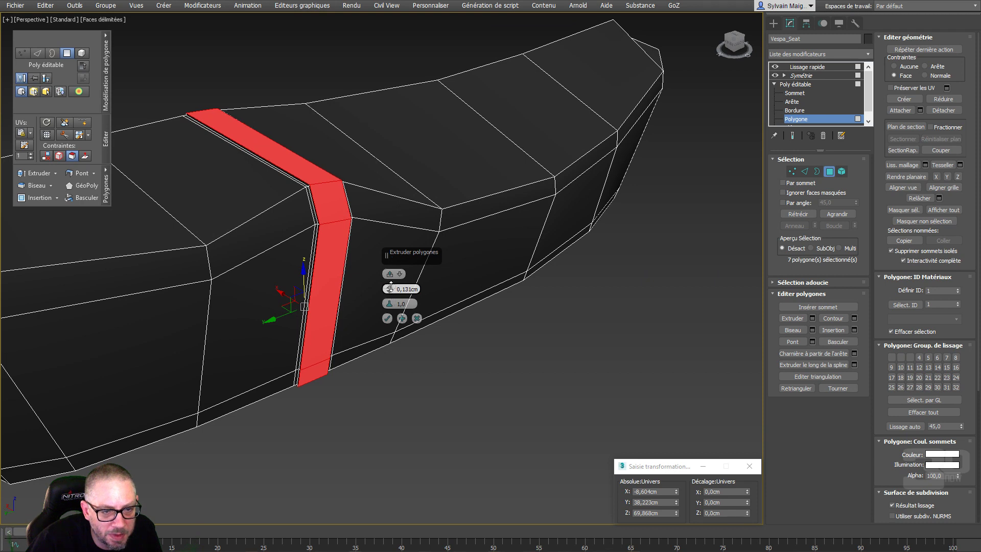
{"action": "left_click_drag", "start_coordinate": [391, 285], "coordinate": [397, 285]}
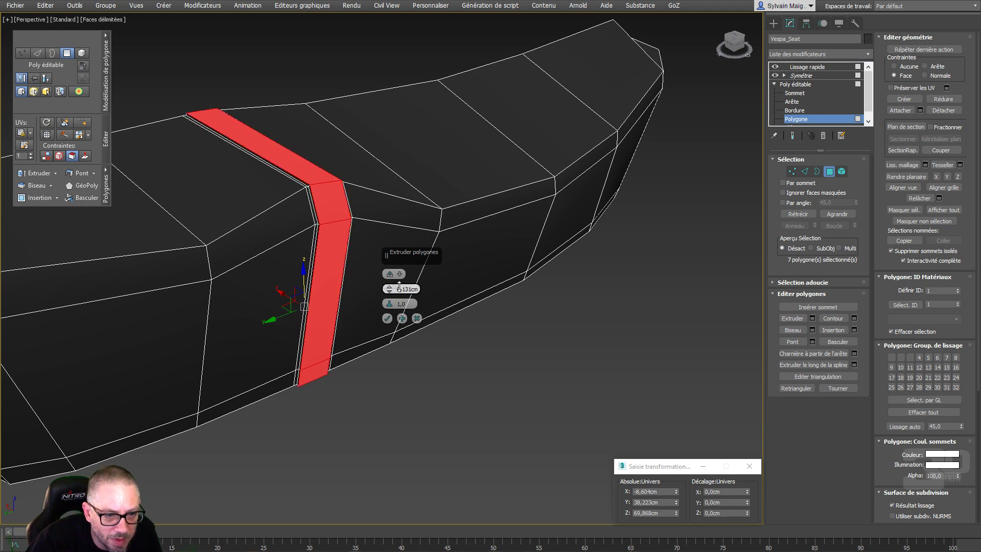
{"action": "left_click", "coordinate": [402, 318]}
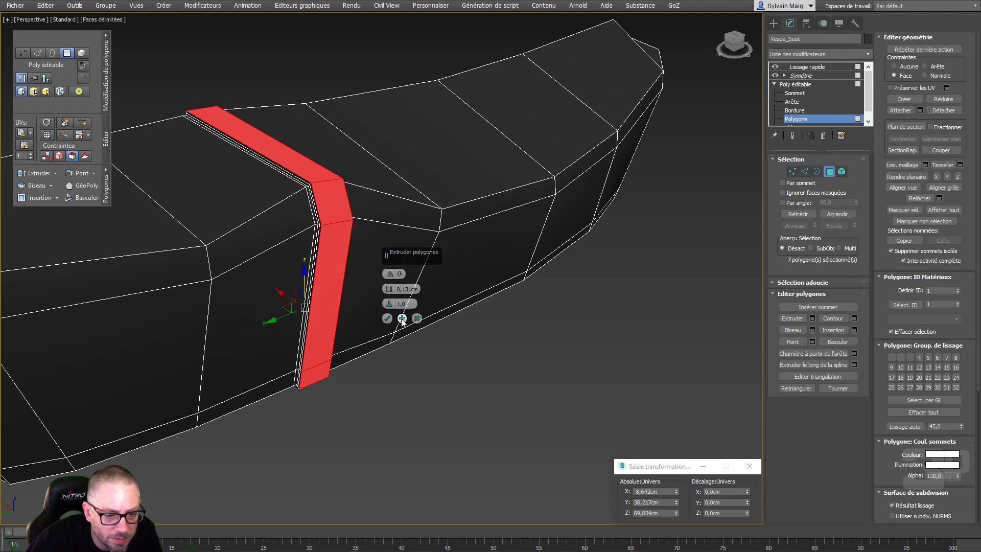
Commit a second 0.131 cm local-normal extrusion of the strip and clear the polygon selection
{"action": "middle_click_drag", "start_coordinate": [402, 318], "coordinate": [342, 338], "text": "alt"}
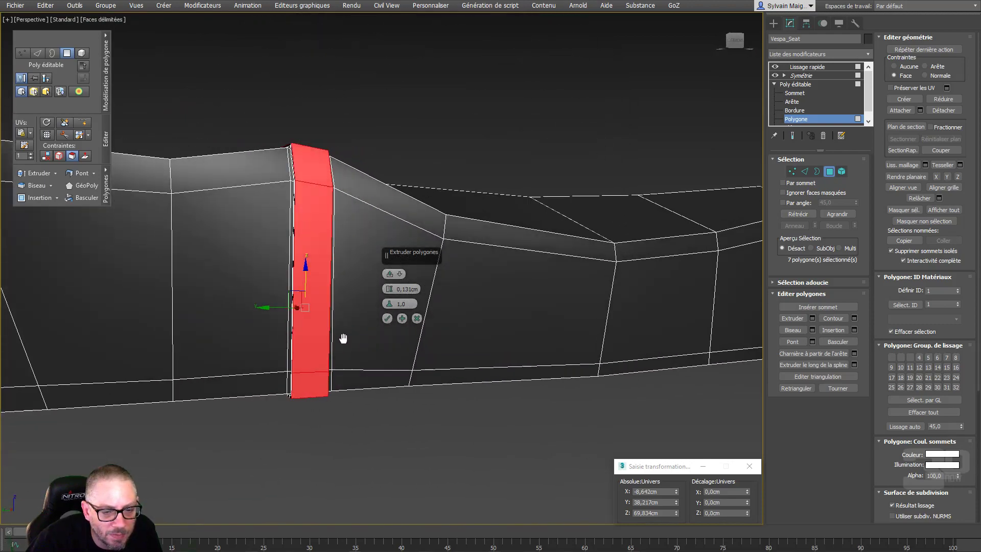
{"action": "left_click", "coordinate": [388, 318]}
{"action": "left_click", "coordinate": [368, 394]}
Add supporting edge loops with Swift Loop close to both long edges of the raised band
{"action": "scroll", "coordinate": [365, 401], "scroll_direction": "down", "scroll_amount": 5}
{"action": "middle_click_drag", "start_coordinate": [362, 407], "coordinate": [381, 418], "text": "alt"}
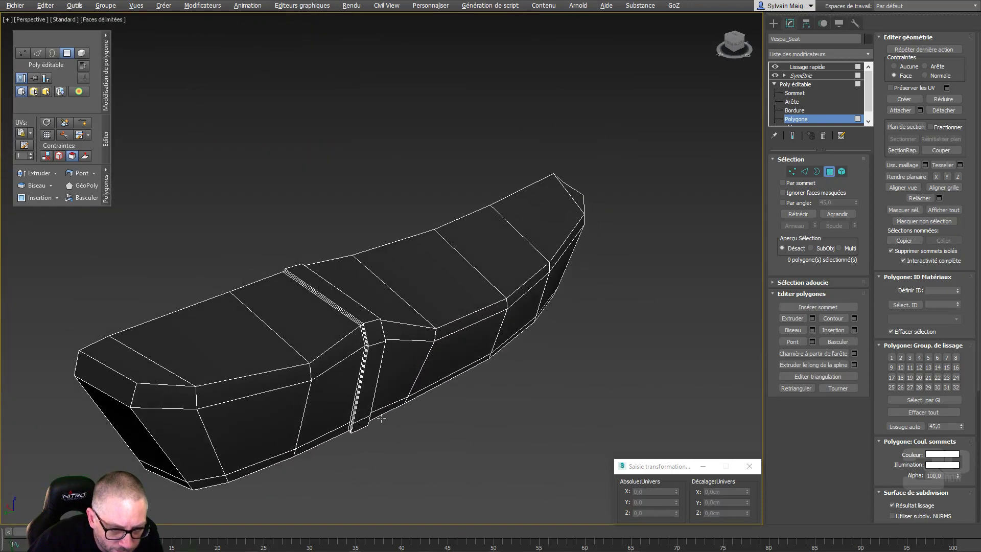
{"action": "scroll", "coordinate": [373, 333], "scroll_direction": "up", "scroll_amount": 3}
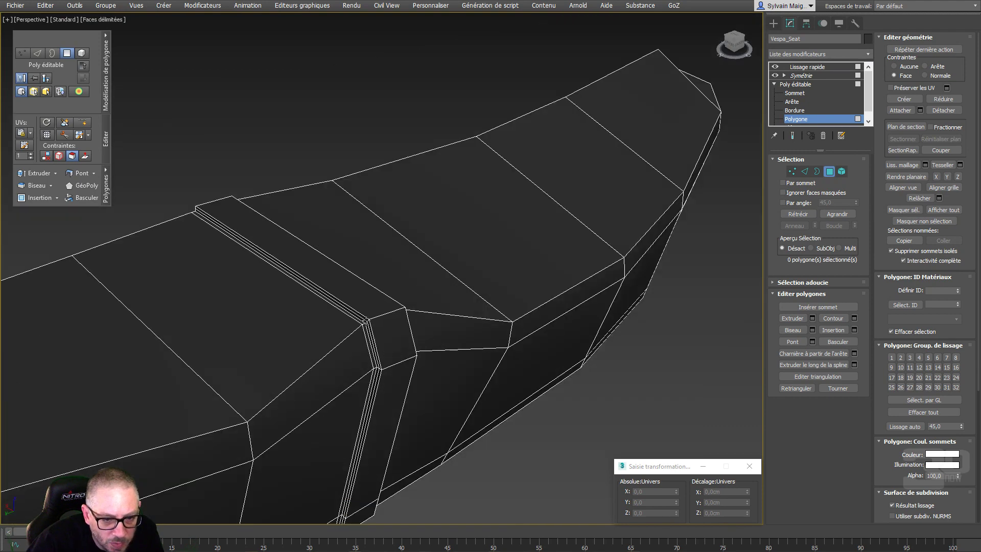
{"action": "left_click", "coordinate": [82, 122]}
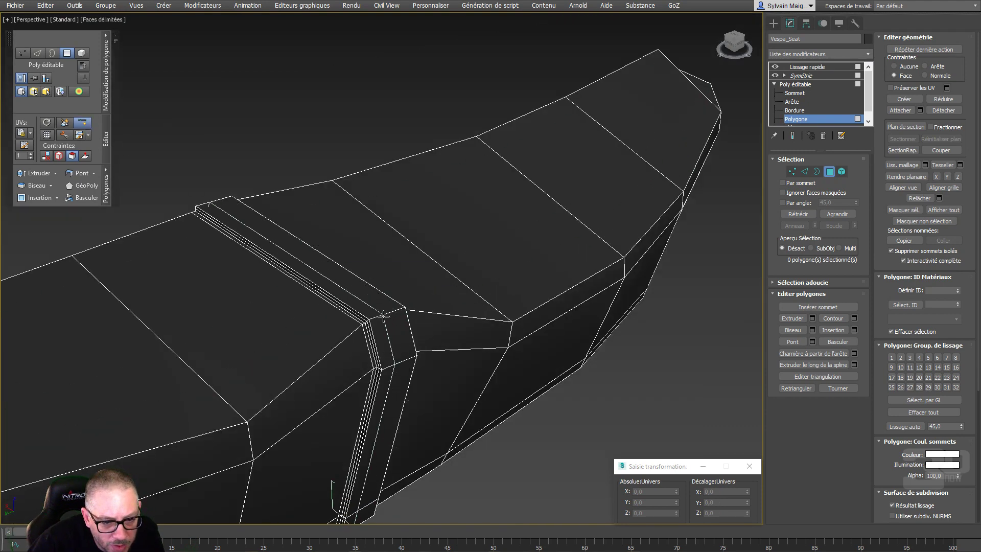
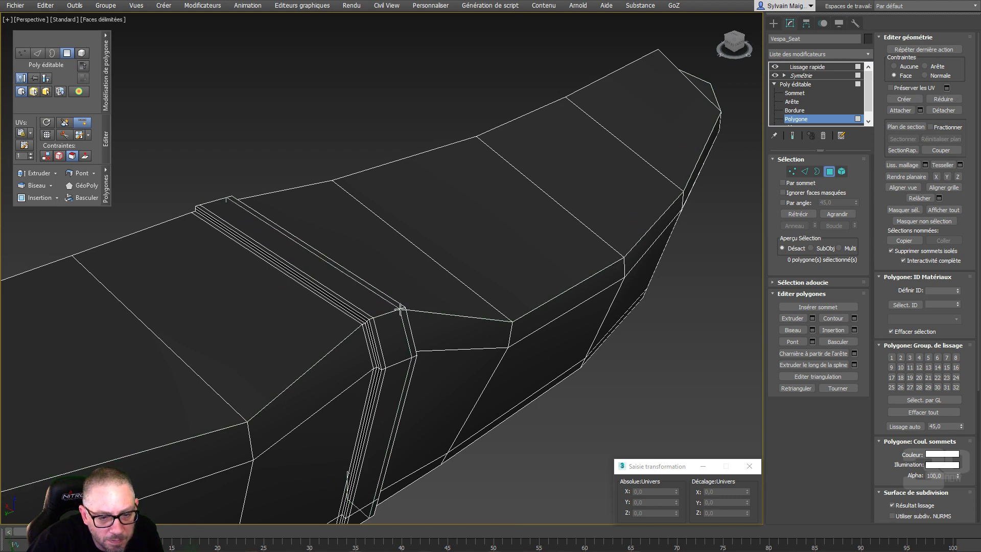
{"action": "right_click", "coordinate": [402, 309]}
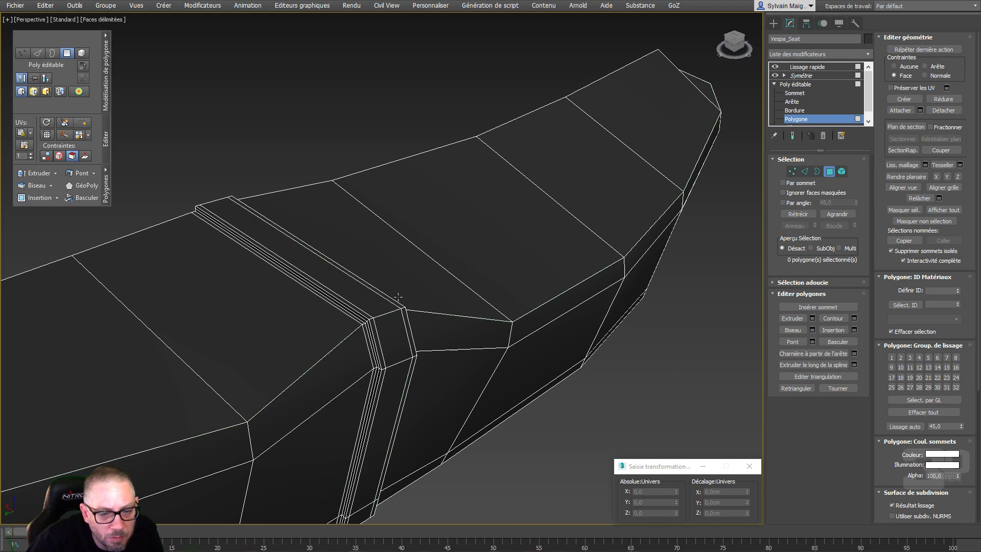
Inspect the raised band's end at the symmetry plane and its smoothed, mirrored result
{"action": "scroll", "coordinate": [383, 310], "scroll_direction": "down", "scroll_amount": 5}
{"action": "middle_click_drag", "start_coordinate": [382, 310], "coordinate": [422, 302], "text": "alt"}
{"action": "scroll", "coordinate": [481, 276], "scroll_direction": "up", "scroll_amount": 8}
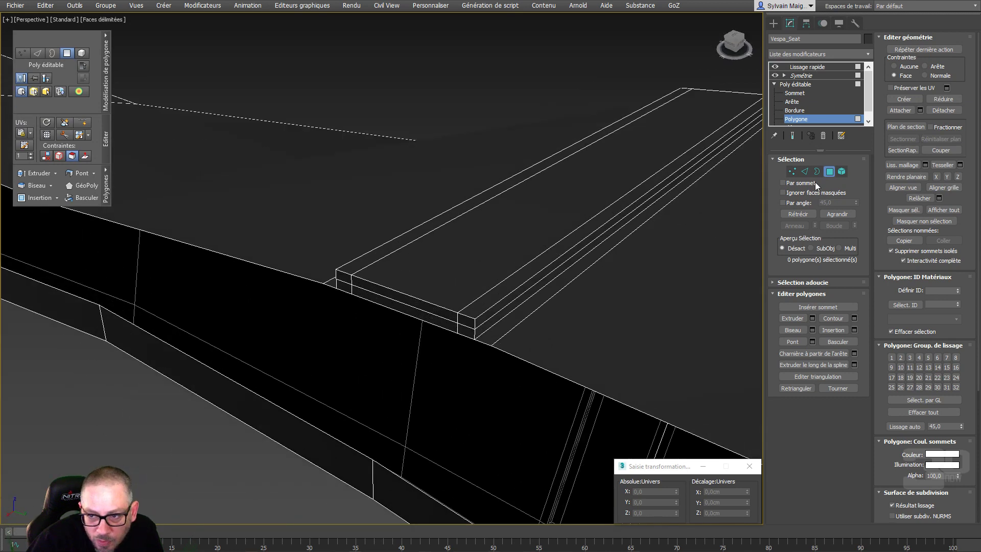
{"action": "left_click", "coordinate": [829, 172]}
{"action": "scroll", "coordinate": [481, 300], "scroll_direction": "down", "scroll_amount": 4}
{"action": "middle_click_drag", "start_coordinate": [481, 300], "coordinate": [417, 302], "text": "alt"}
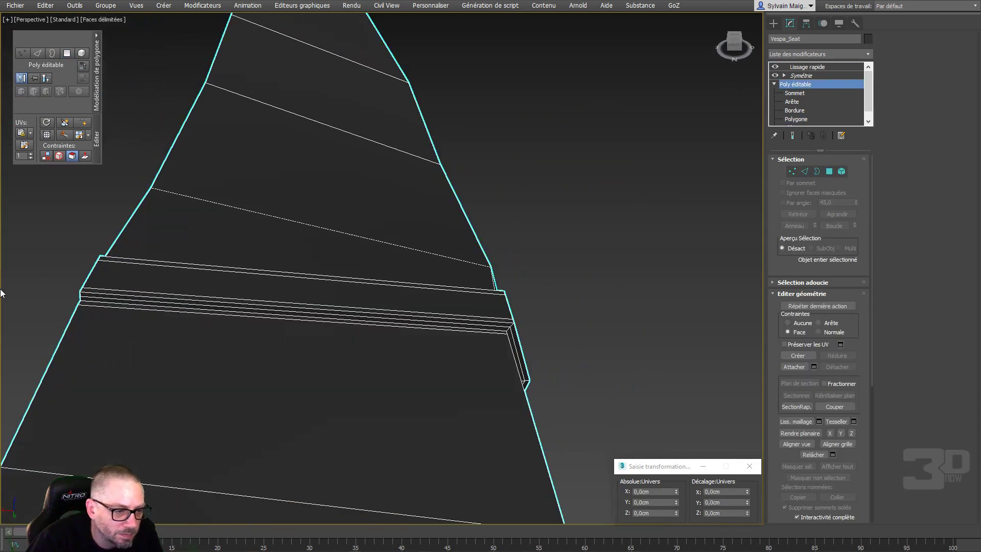
{"action": "left_click_drag", "start_coordinate": [142, 347], "coordinate": [168, 358]}
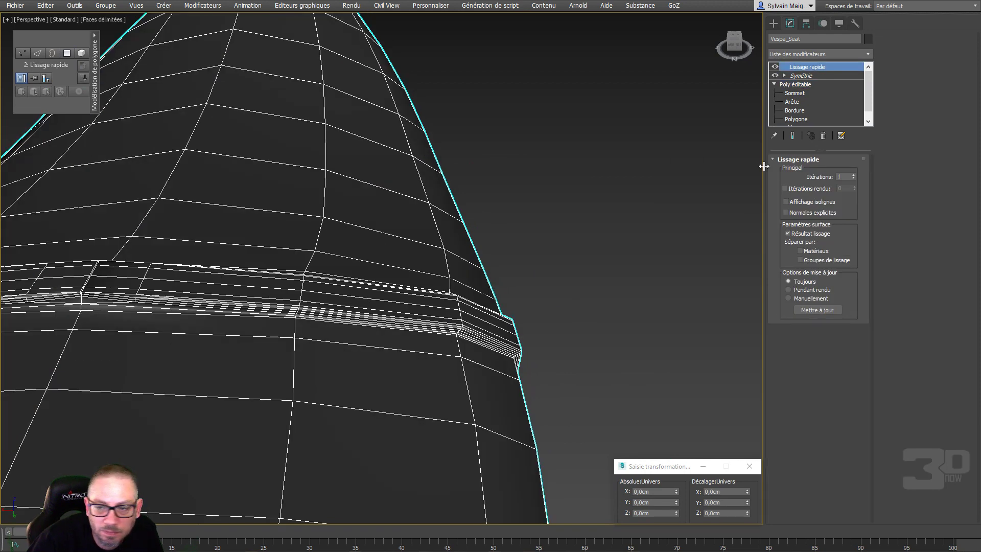
{"action": "left_click", "coordinate": [796, 118]}
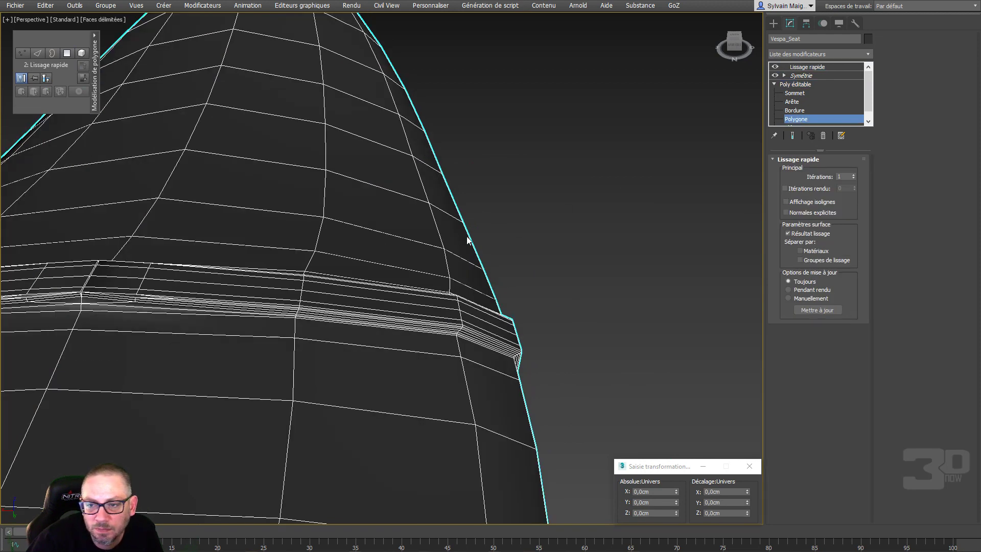
Select the six polygons closing the raised band at the symmetry plane and delete them
{"action": "left_click_drag", "start_coordinate": [47, 247], "coordinate": [113, 312]}
{"action": "left_click_drag", "start_coordinate": [263, 497], "coordinate": [258, 500], "text": "alt"}
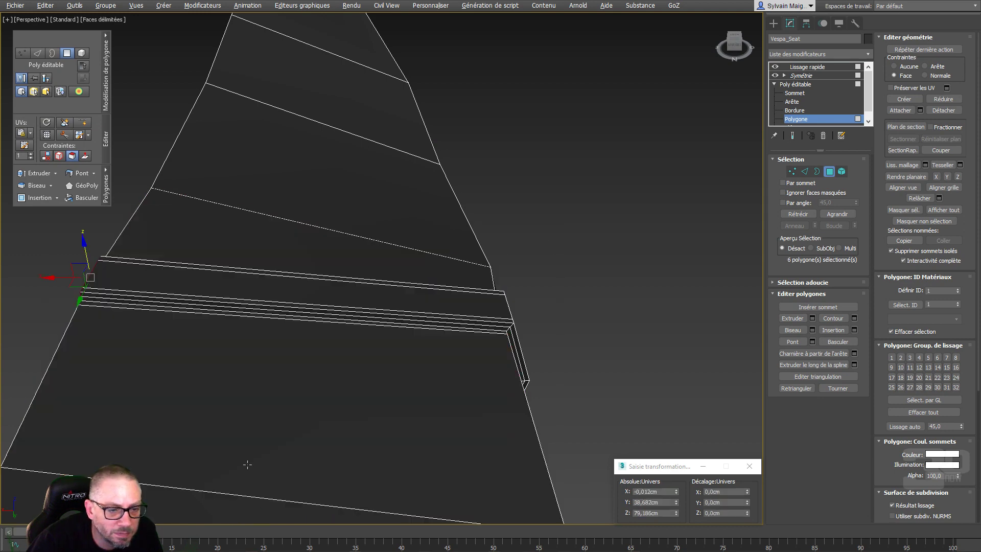
{"action": "middle_click_drag", "start_coordinate": [286, 401], "coordinate": [358, 354]}
{"action": "key", "text": "ctrl+d"}
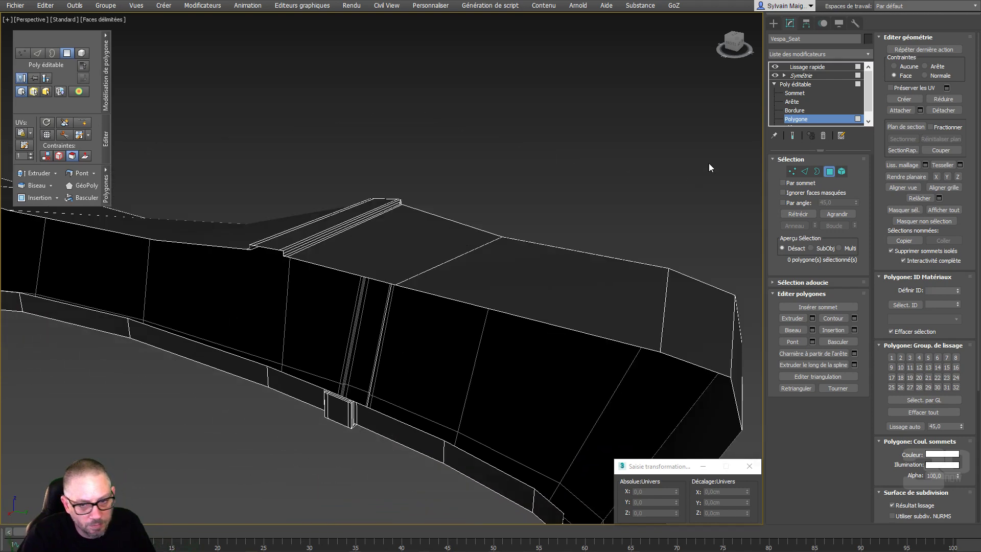
Select the open edge loop along the symmetry plane and try to set its absolute X position to 0
{"action": "left_click", "coordinate": [805, 172]}
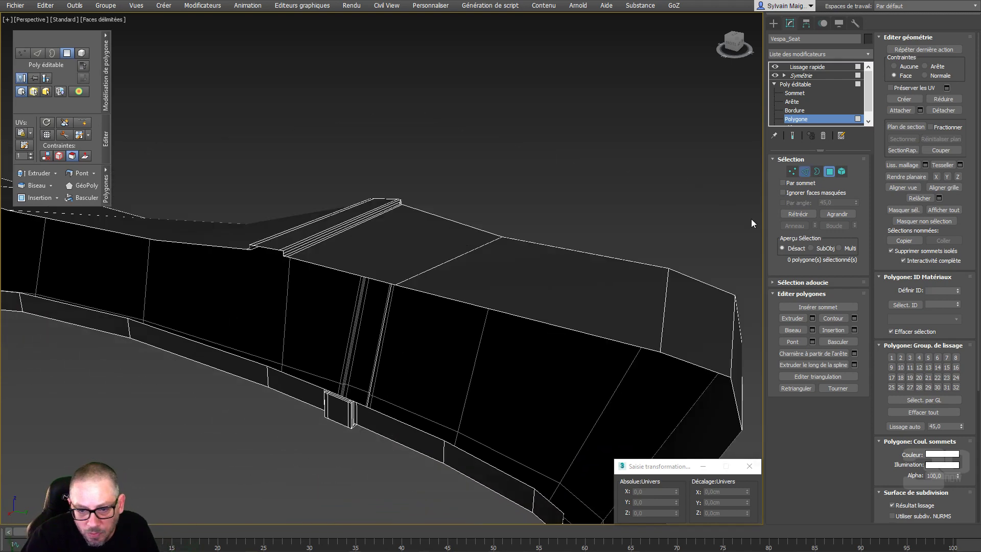
{"action": "double_click", "coordinate": [605, 339]}
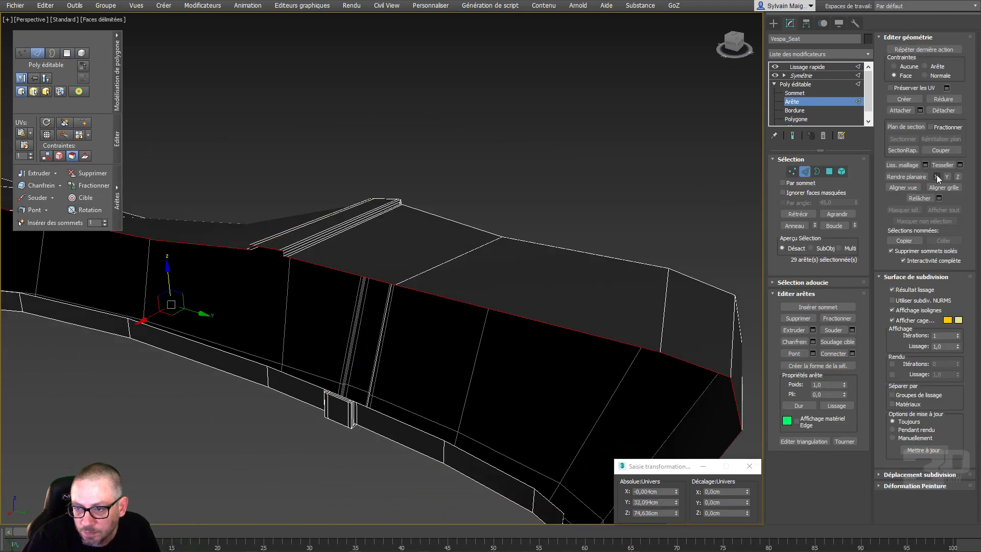
{"action": "left_click", "coordinate": [675, 495]}
{"action": "type", "text": "0"}
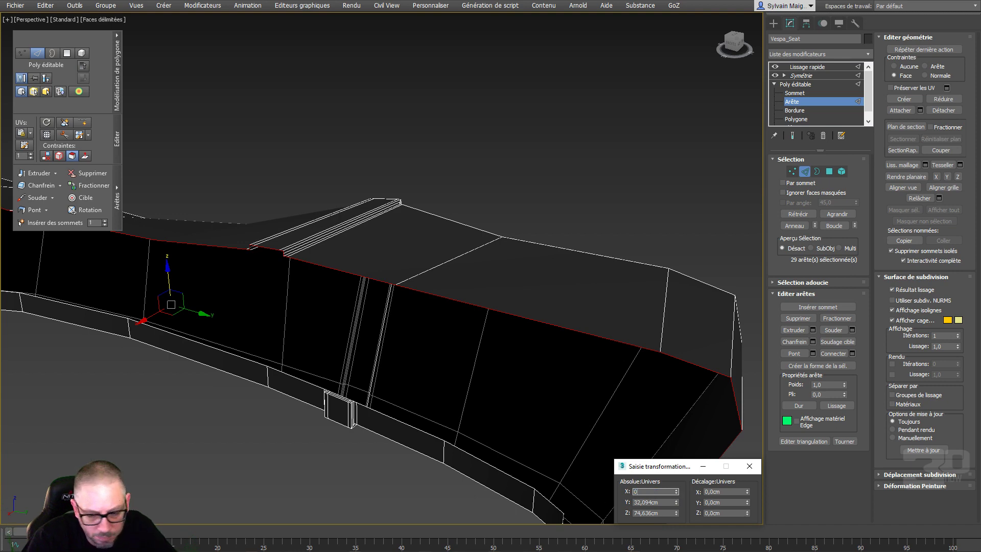
{"action": "left_click", "coordinate": [235, 409]}
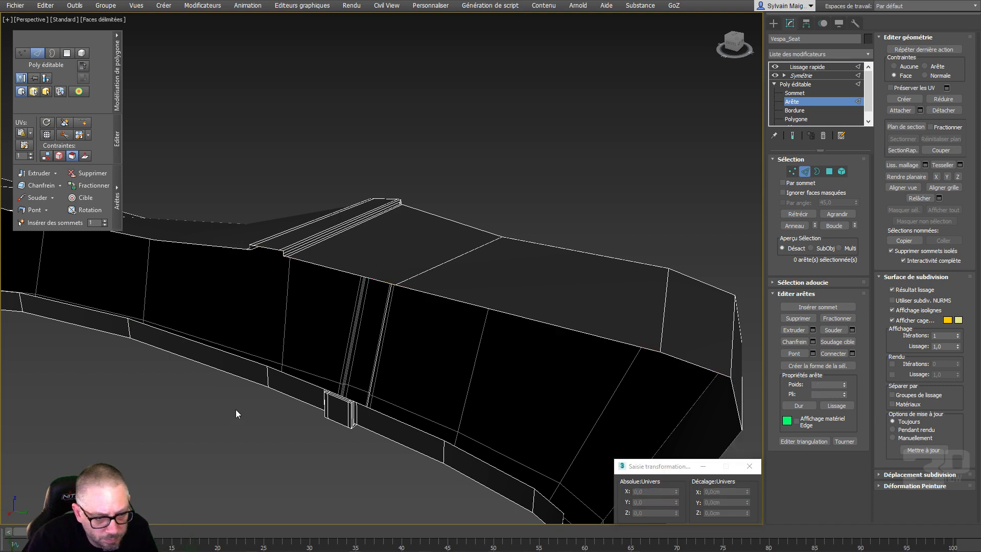
Reselect the entire open edge loop along the seat's symmetry plane
{"action": "scroll", "coordinate": [248, 407], "scroll_direction": "down", "scroll_amount": 6}
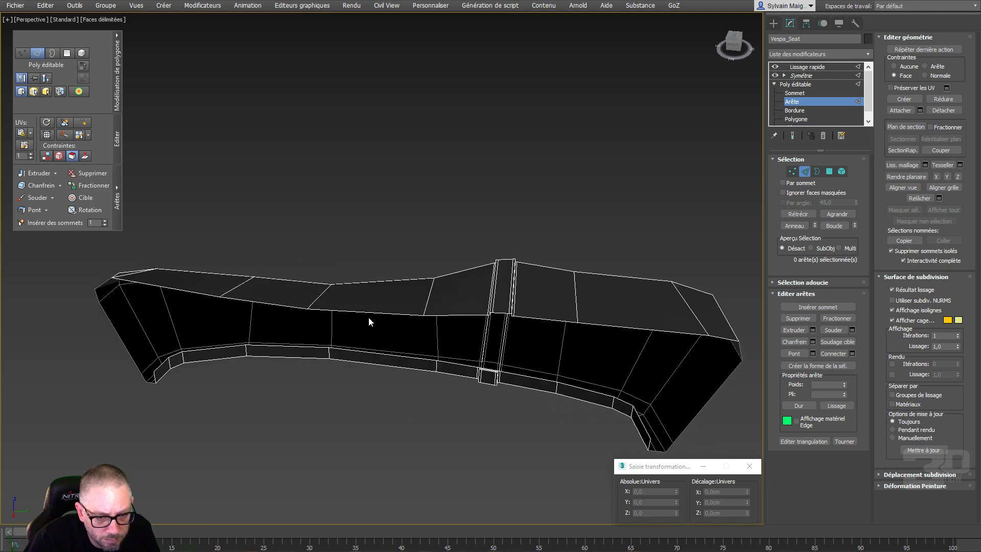
{"action": "double_click", "coordinate": [370, 313]}
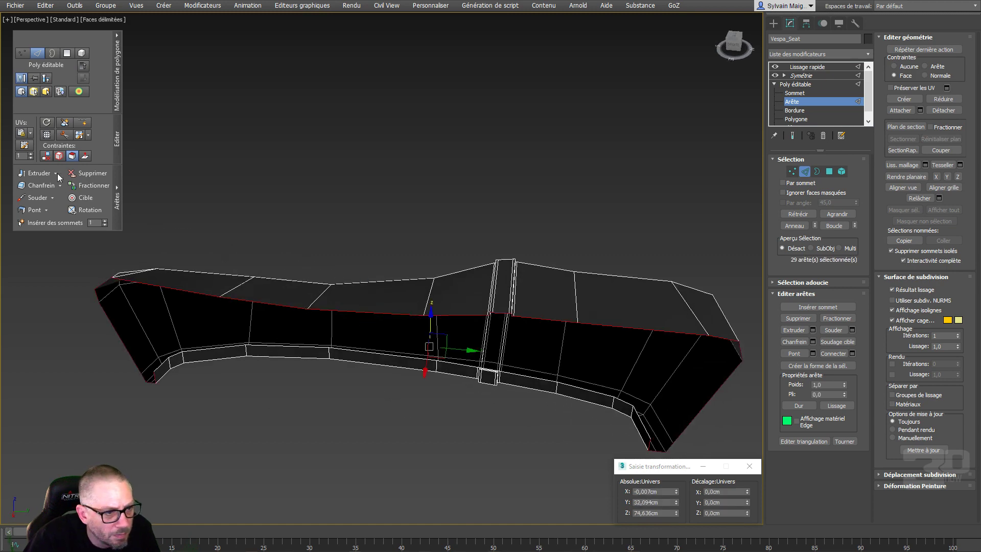
Turn off the face constraint, set the selected open edge loop's absolute X position to 0 cm and clear the selection
{"action": "left_click", "coordinate": [46, 156]}
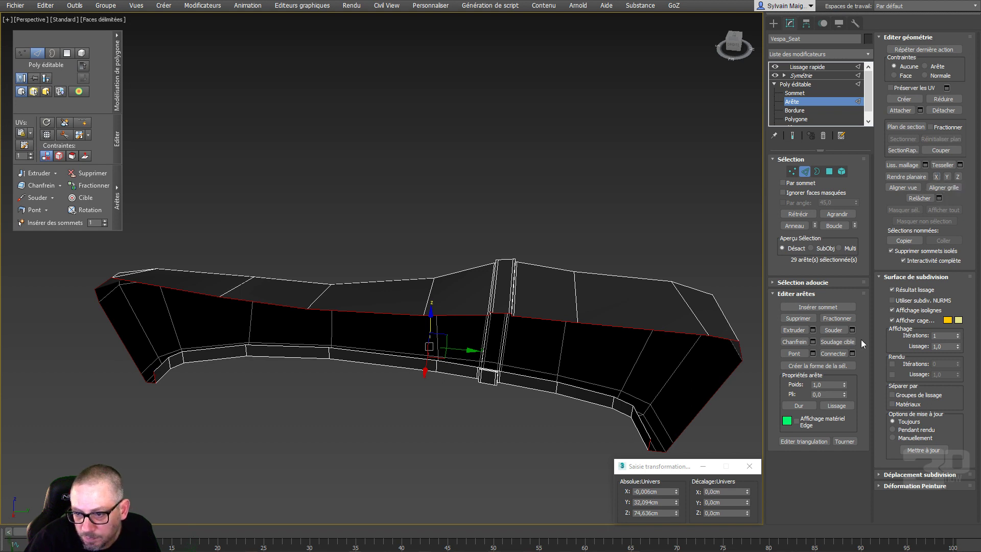
{"action": "right_click", "coordinate": [675, 490]}
{"action": "left_click", "coordinate": [432, 419]}
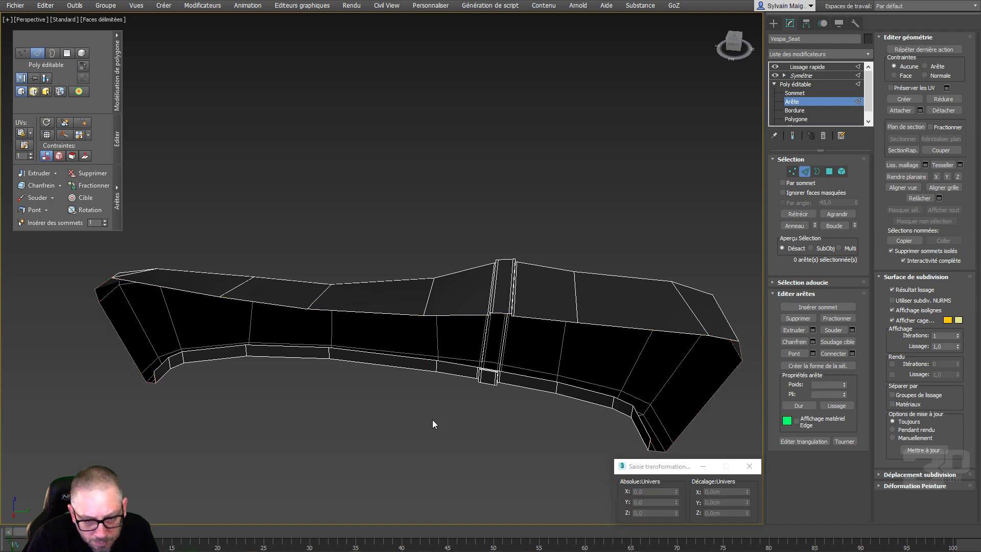
Insert a lengthwise edge loop around the side of the seat at about mid-height with SwiftLoop
{"action": "middle_click_drag", "start_coordinate": [463, 380], "coordinate": [370, 395], "text": "alt"}
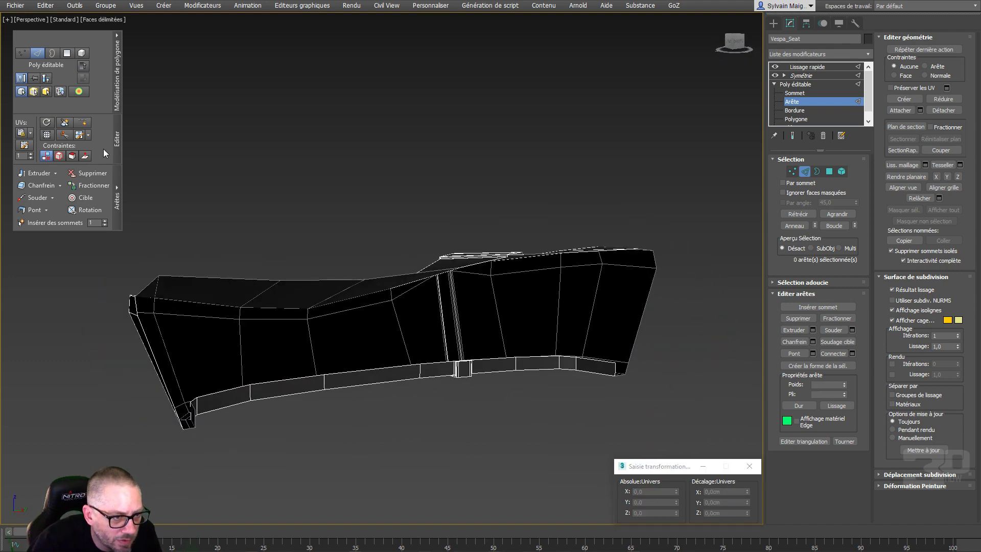
{"action": "left_click", "coordinate": [84, 121]}
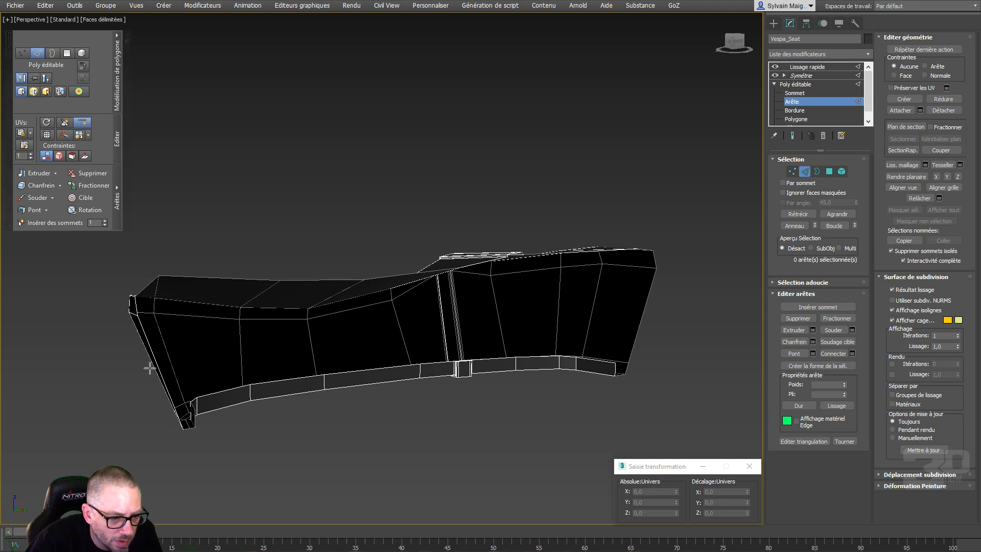
{"action": "middle_click_drag", "start_coordinate": [146, 368], "coordinate": [219, 360], "text": "alt"}
{"action": "double_click", "coordinate": [470, 339]}
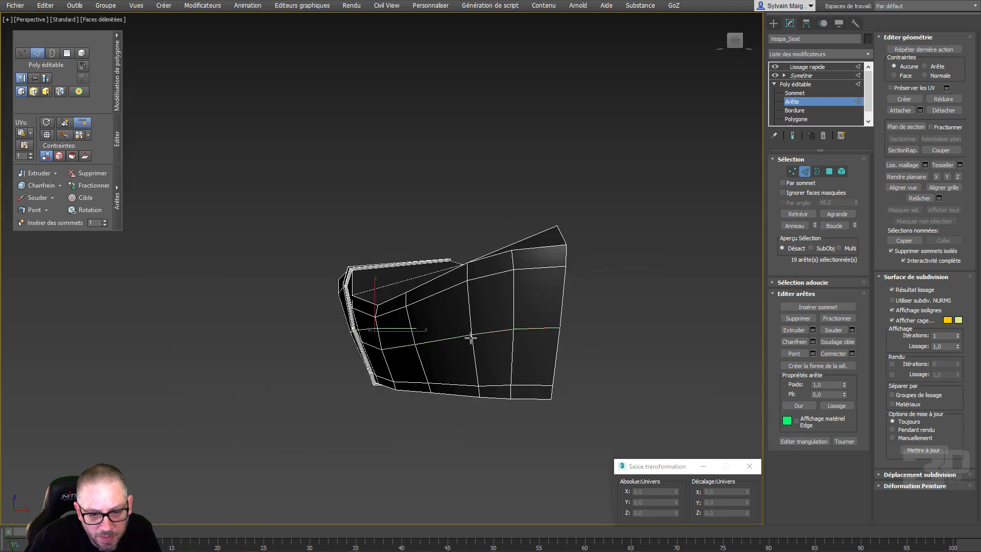
{"action": "right_click", "coordinate": [470, 337], "text": "shift"}
{"action": "left_click", "coordinate": [470, 340]}
{"action": "mouse_move", "coordinate": [471, 340]}
{"action": "middle_mouse_down", "text": "alt"}
{"action": "mouse_move", "coordinate": [468, 365]}
{"action": "mouse_move", "coordinate": [478, 347]}
{"action": "mouse_move", "coordinate": [469, 346]}
{"action": "middle_mouse_up", "text": "alt"}
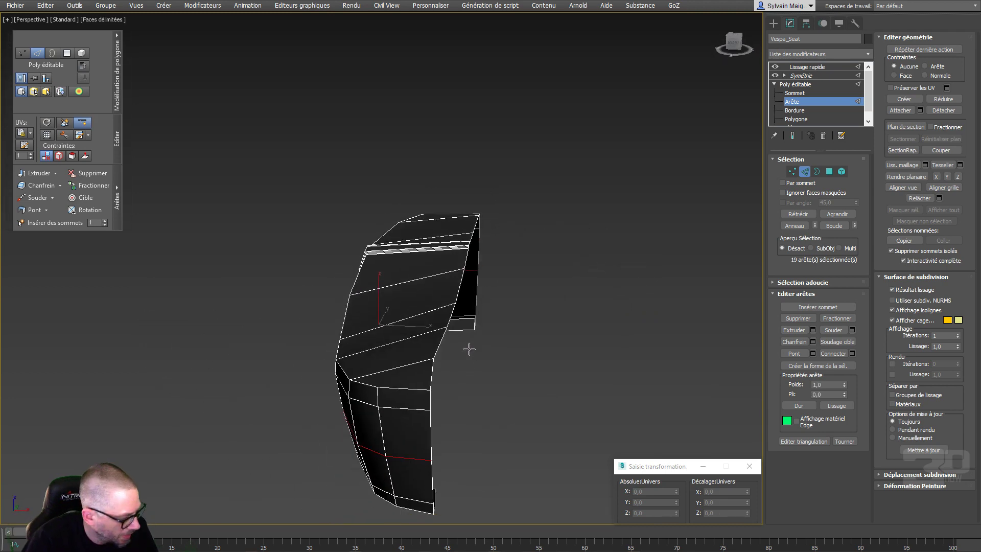
{"action": "middle_click_drag", "start_coordinate": [394, 377], "coordinate": [426, 400], "text": "alt"}
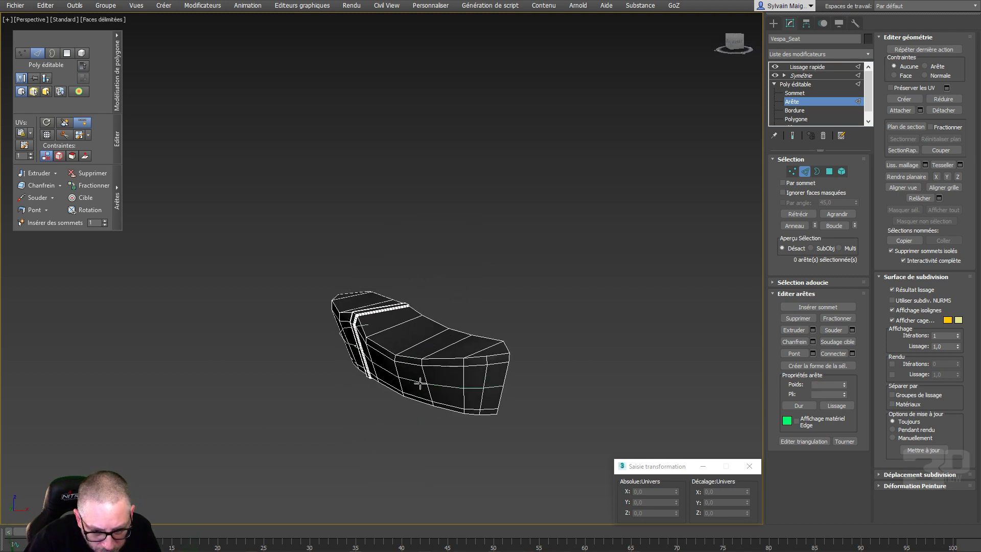
{"action": "double_click", "coordinate": [419, 383]}
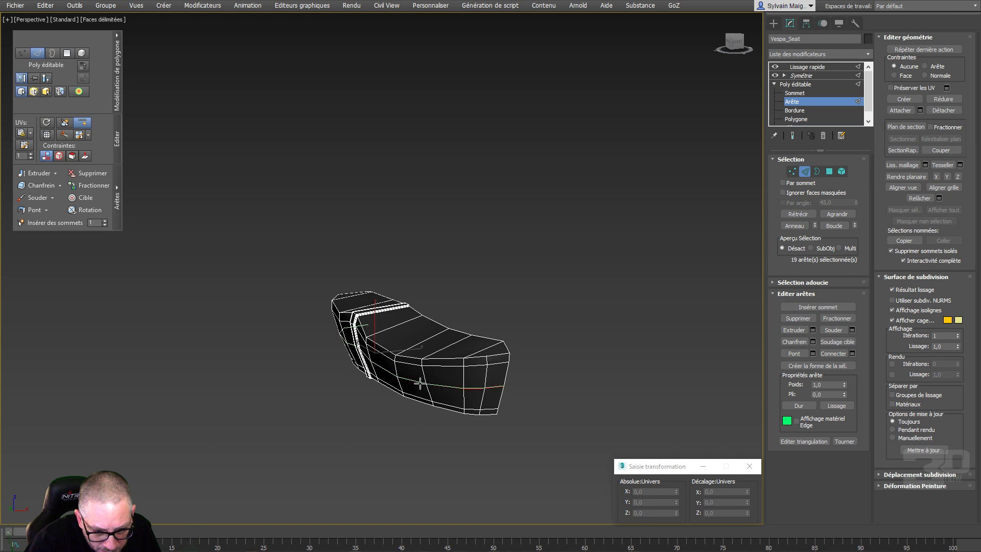
{"action": "right_click", "coordinate": [418, 381]}
Align the open edge loop on the seat's symmetry side to X 0 cm, leave edge editing and deselect the seat
{"action": "middle_click_drag", "start_coordinate": [334, 443], "coordinate": [299, 428], "text": "alt"}
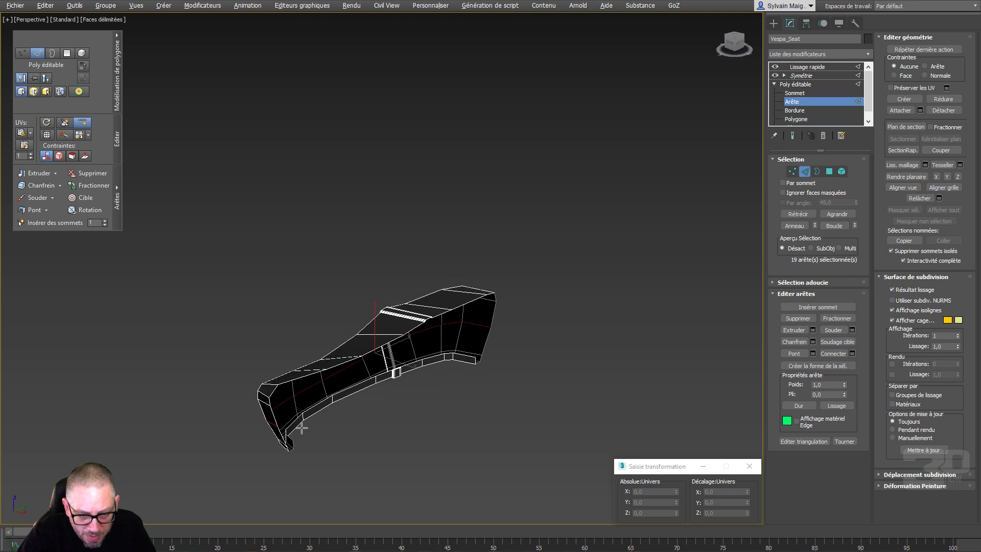
{"action": "left_click", "coordinate": [252, 459]}
{"action": "double_click", "coordinate": [274, 411]}
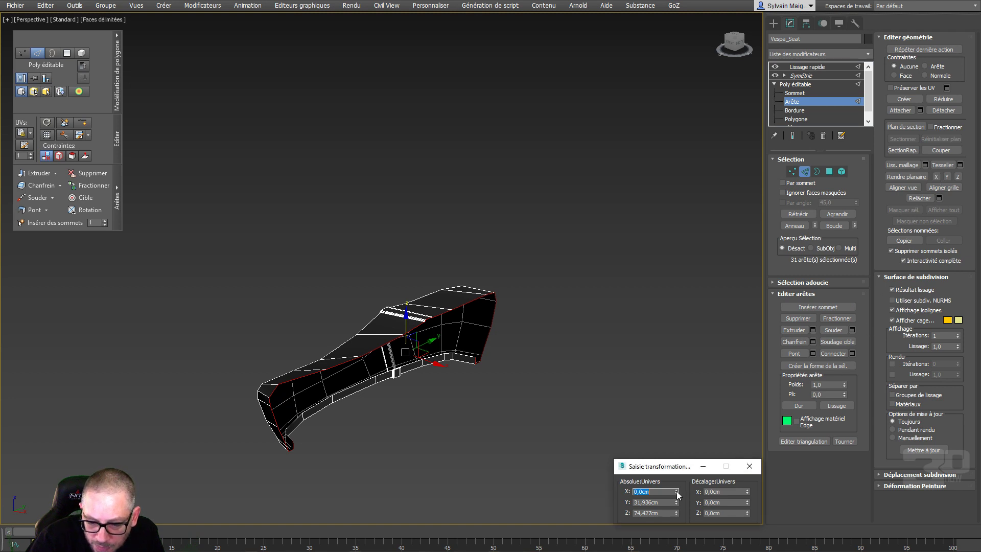
{"action": "left_click", "coordinate": [635, 320]}
{"action": "left_click", "coordinate": [823, 102]}
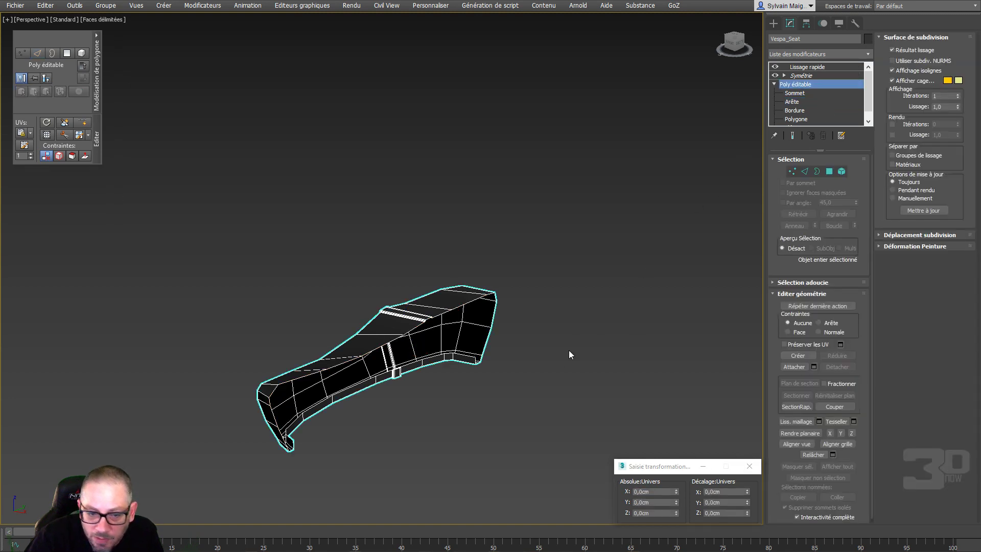
{"action": "left_click", "coordinate": [506, 384]}
Check the smoothed seat around the strap and disable the Lissage rapide modifier on Vespa_Seat
{"action": "middle_click_drag", "start_coordinate": [321, 403], "coordinate": [468, 396], "text": "alt"}
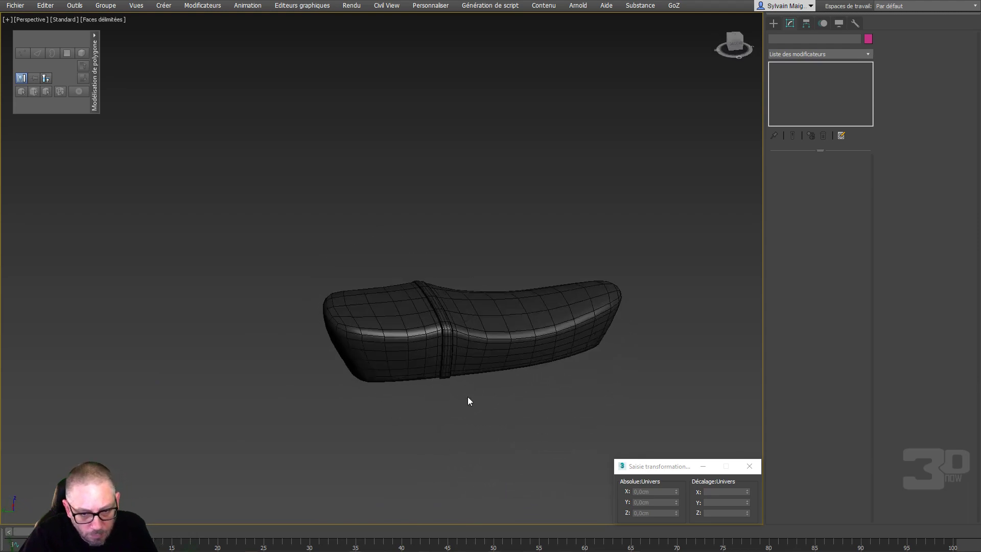
{"action": "scroll", "coordinate": [442, 342], "scroll_direction": "up", "scroll_amount": 6}
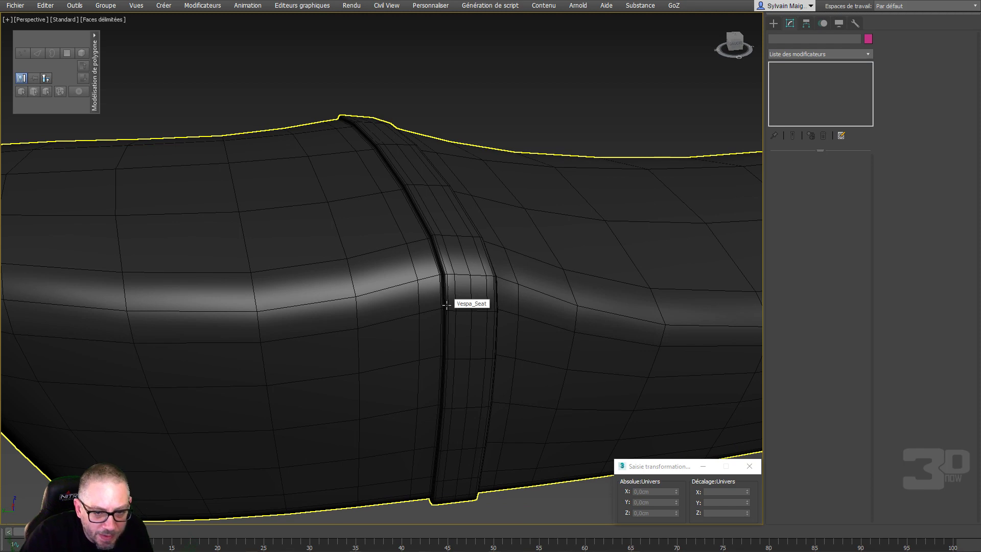
{"action": "middle_click_drag", "start_coordinate": [446, 304], "coordinate": [627, 296]}
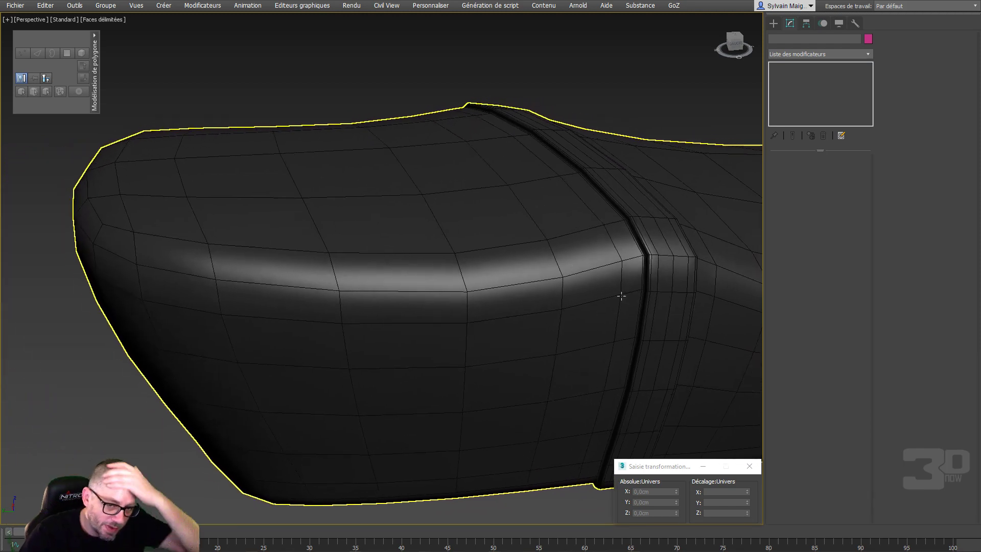
{"action": "left_click", "coordinate": [614, 317]}
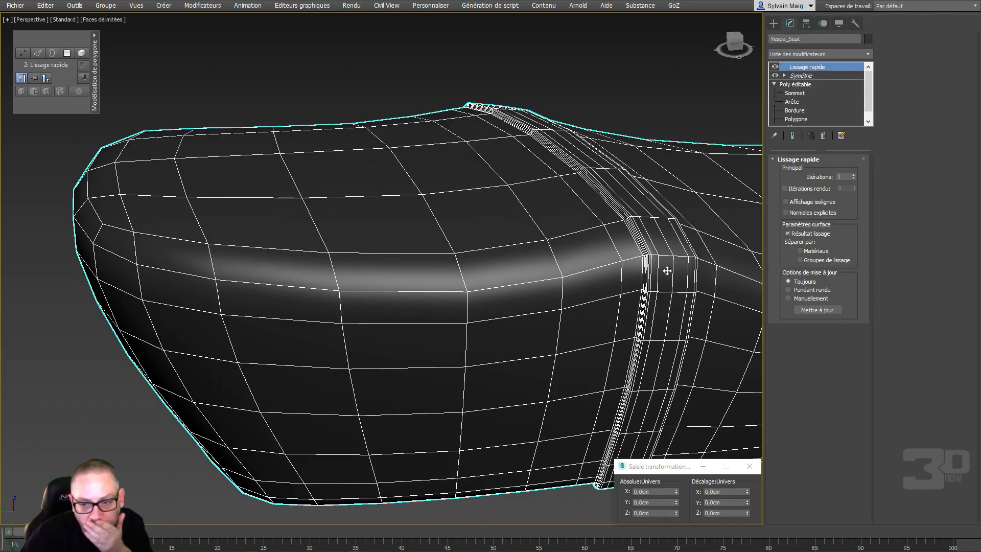
{"action": "left_click", "coordinate": [775, 67]}
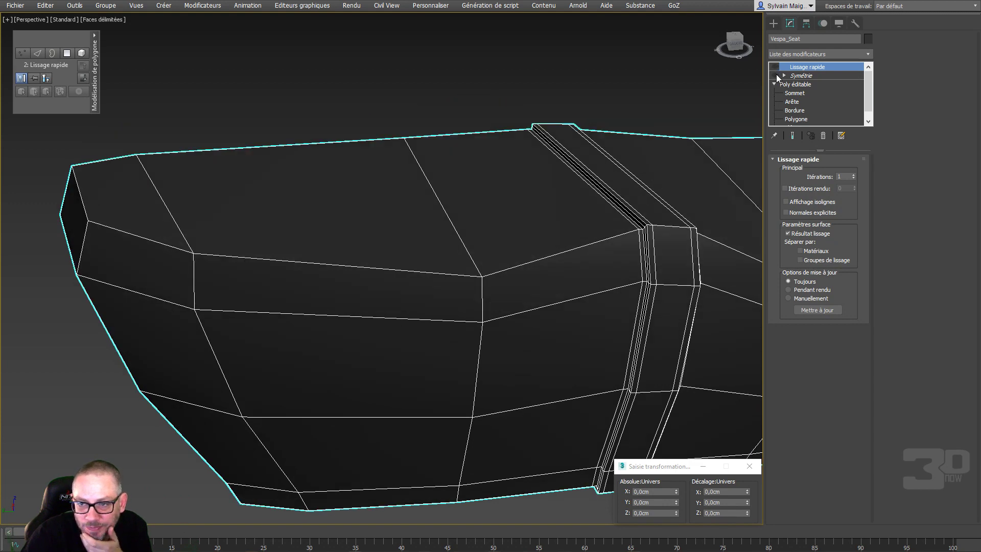
Examine the unsmoothed mesh layout around the strap and the shorter end of the seat
{"action": "scroll", "coordinate": [612, 246], "scroll_direction": "down", "scroll_amount": 2}
{"action": "scroll", "coordinate": [618, 256], "scroll_direction": "up", "scroll_amount": 3}
{"action": "scroll", "coordinate": [619, 257], "scroll_direction": "up", "scroll_amount": 2}
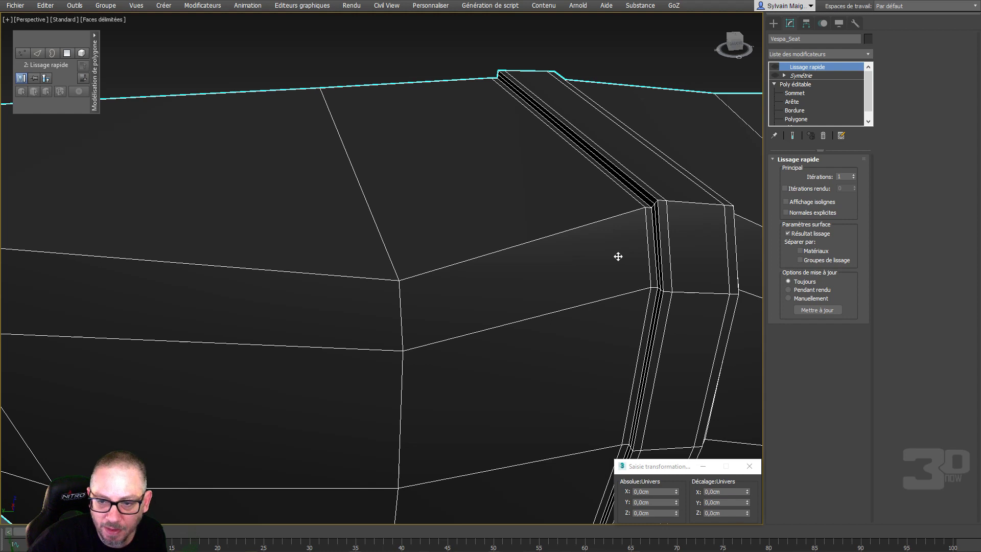
{"action": "scroll", "coordinate": [592, 260], "scroll_direction": "down", "scroll_amount": 2}
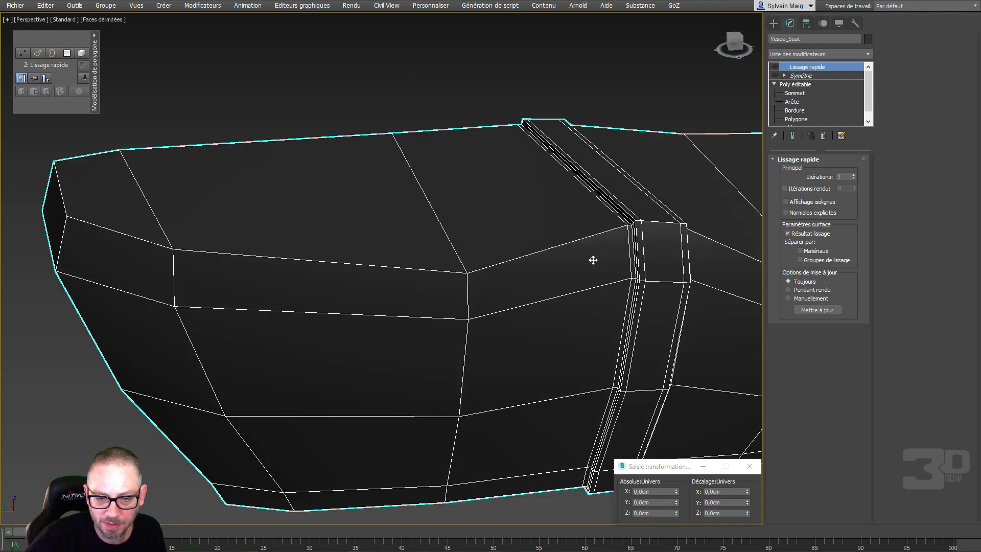
{"action": "scroll", "coordinate": [358, 304], "scroll_direction": "down", "scroll_amount": 2}
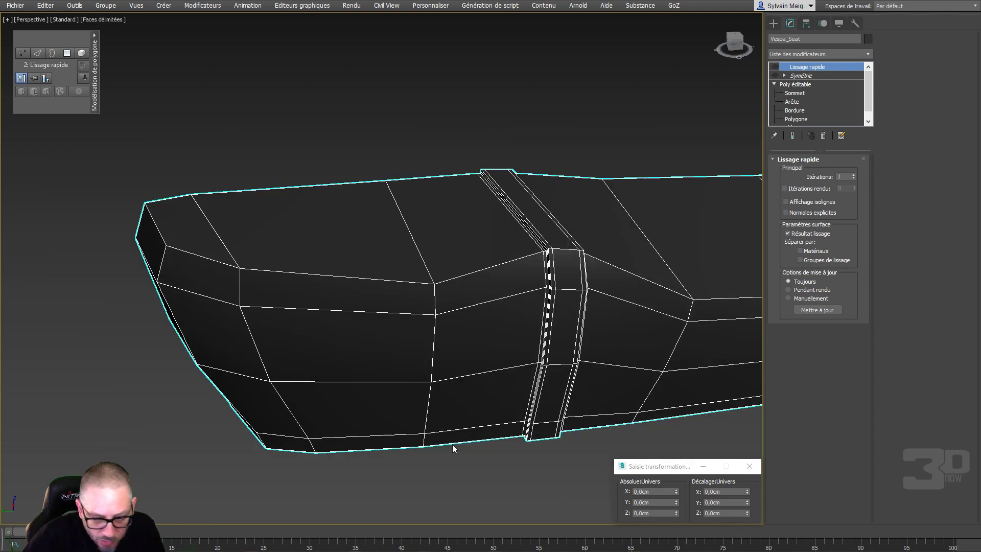
{"action": "scroll", "coordinate": [355, 250], "scroll_direction": "down", "scroll_amount": 2}
{"action": "middle_click_drag", "start_coordinate": [354, 250], "coordinate": [292, 198], "text": "alt"}
{"action": "right_click", "coordinate": [246, 334]}
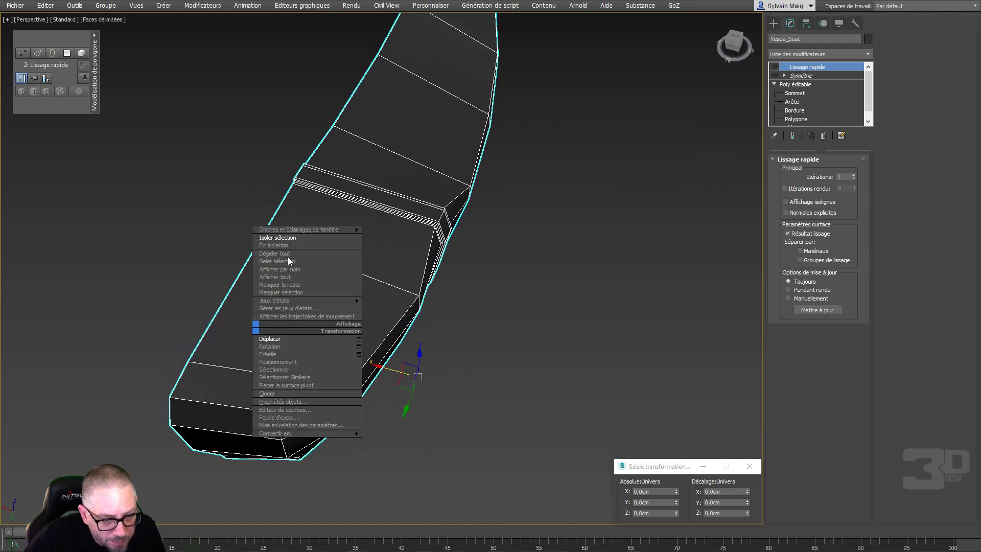
With vertices constrained to edges, slide the centre-line vertices near both seat ends inward, to about Y 55.7 cm and 3.1 cm
{"action": "left_click", "coordinate": [800, 85]}
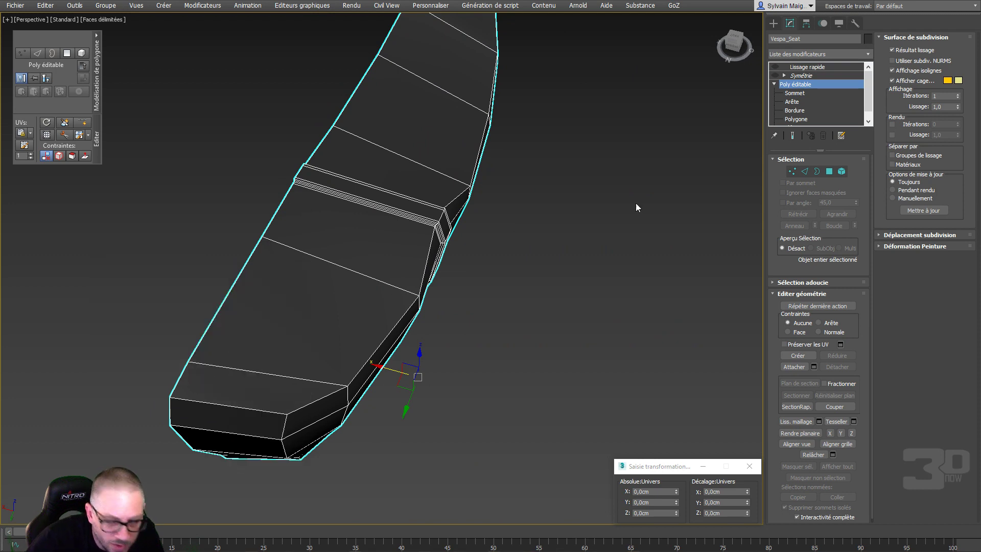
{"action": "left_click", "coordinate": [794, 93]}
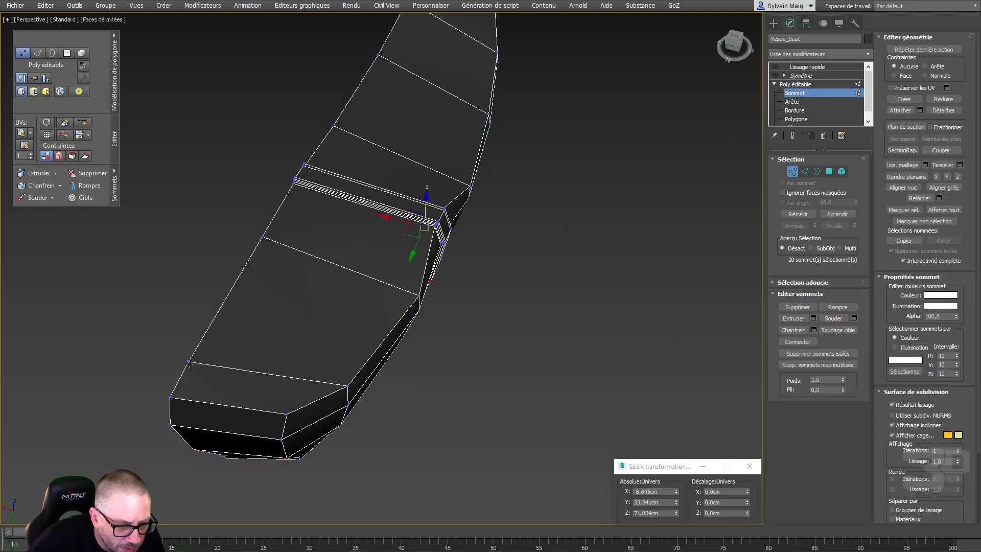
{"action": "left_click", "coordinate": [189, 362]}
{"action": "left_click", "coordinate": [59, 156]}
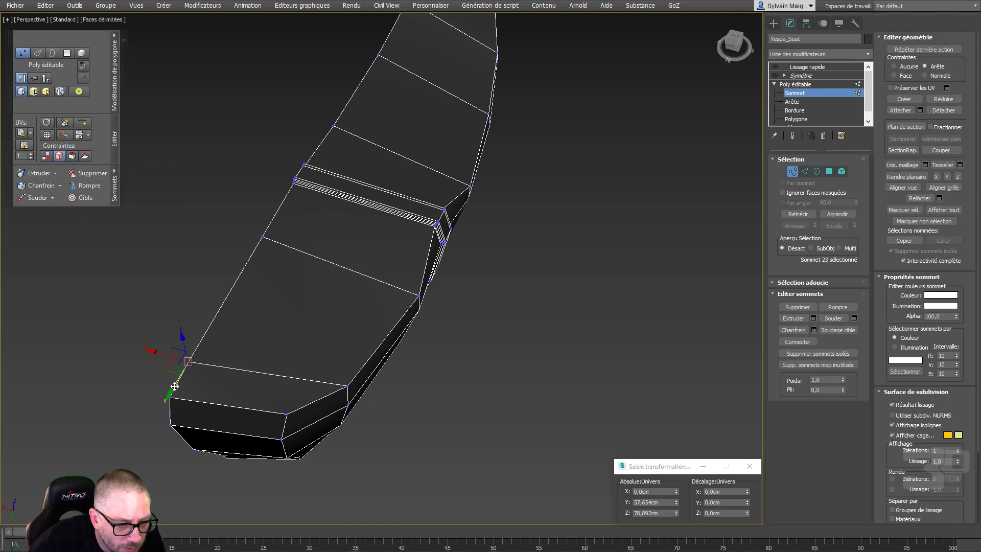
{"action": "left_click_drag", "start_coordinate": [176, 390], "coordinate": [188, 363]}
{"action": "middle_click_drag", "start_coordinate": [471, 125], "coordinate": [661, 153], "text": "alt"}
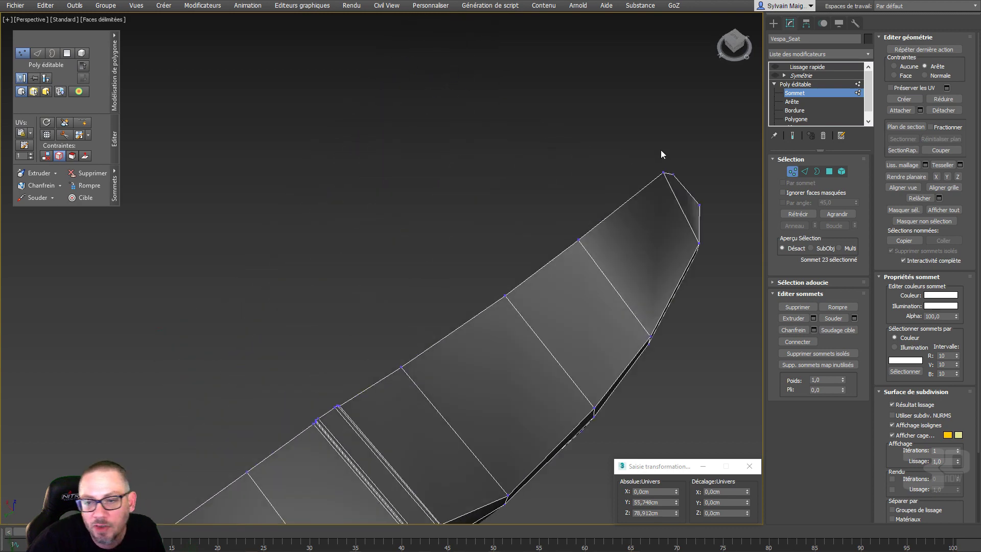
{"action": "left_click_drag", "start_coordinate": [644, 188], "coordinate": [626, 205]}
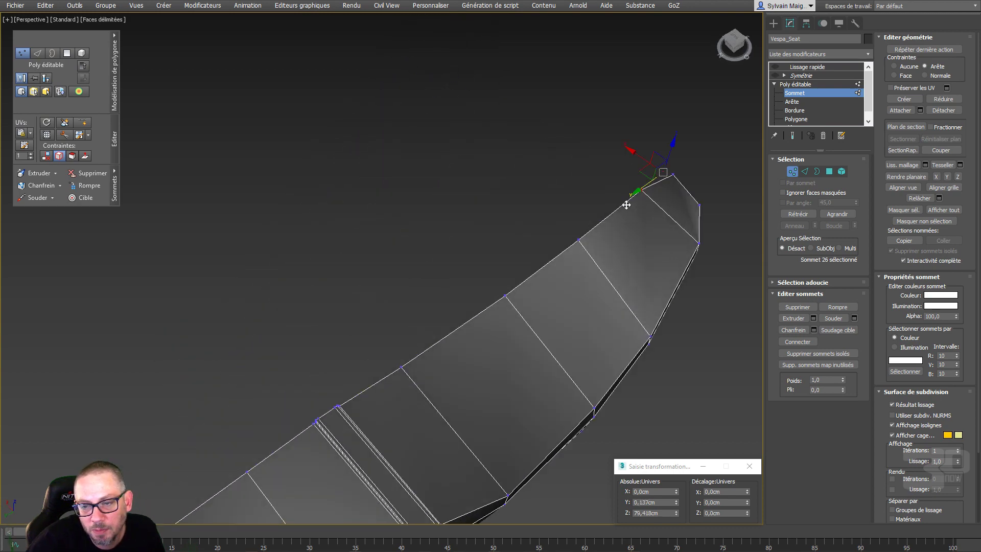
Cut a new edge into the top of the seat's longer end, from the centre line around the corner to the first cross edge
{"action": "middle_click_drag", "start_coordinate": [627, 205], "coordinate": [520, 234], "text": "alt"}
{"action": "right_click", "coordinate": [499, 135]}
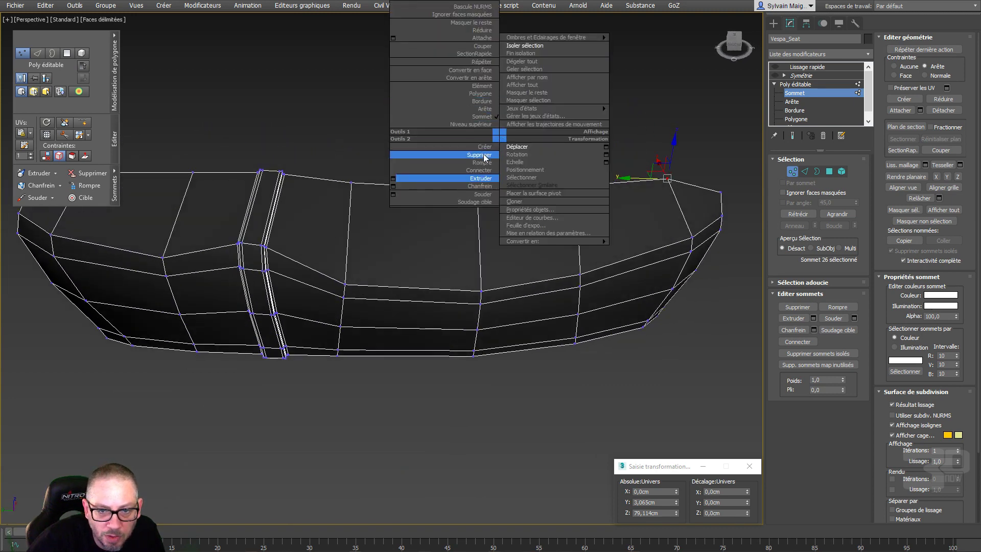
{"action": "left_click", "coordinate": [483, 46]}
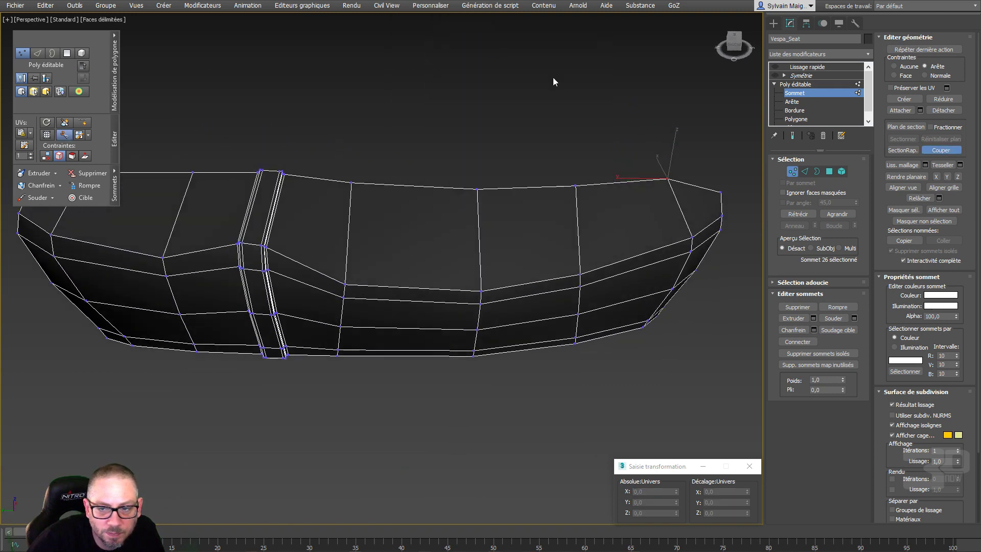
{"action": "left_click", "coordinate": [701, 188]}
{"action": "left_click", "coordinate": [704, 209]}
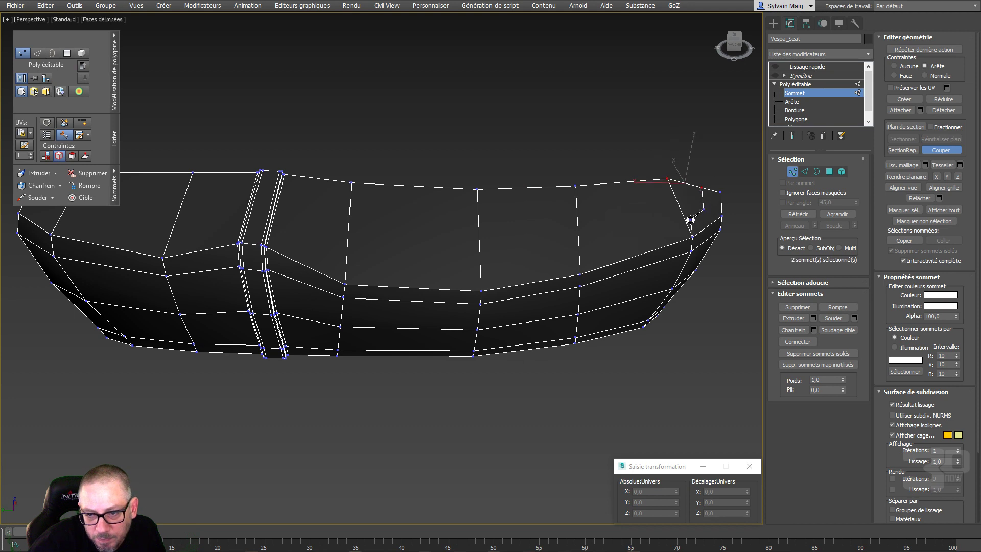
{"action": "left_click", "coordinate": [685, 221]}
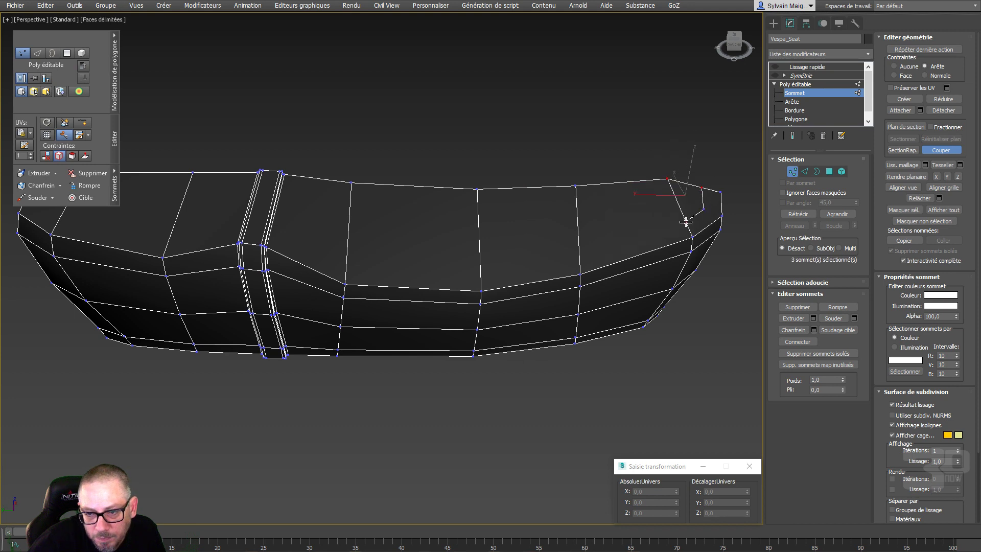
Continue the cut along the seat's top, parallel to its outer rim, through each cross edge up to the strap
{"action": "left_click", "coordinate": [579, 254]}
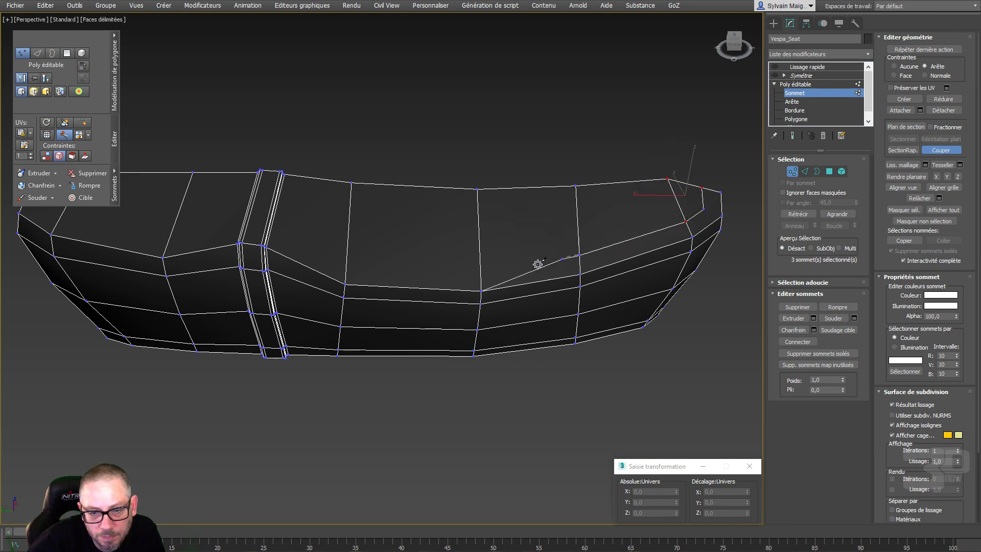
{"action": "left_click", "coordinate": [481, 271]}
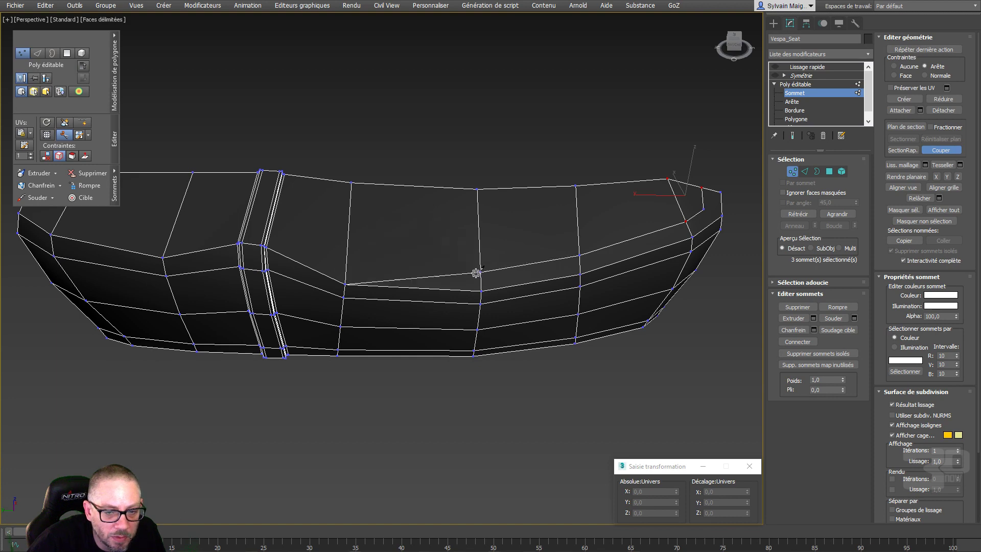
{"action": "left_click", "coordinate": [346, 265]}
{"action": "middle_click_drag", "start_coordinate": [283, 250], "coordinate": [289, 270], "text": "alt"}
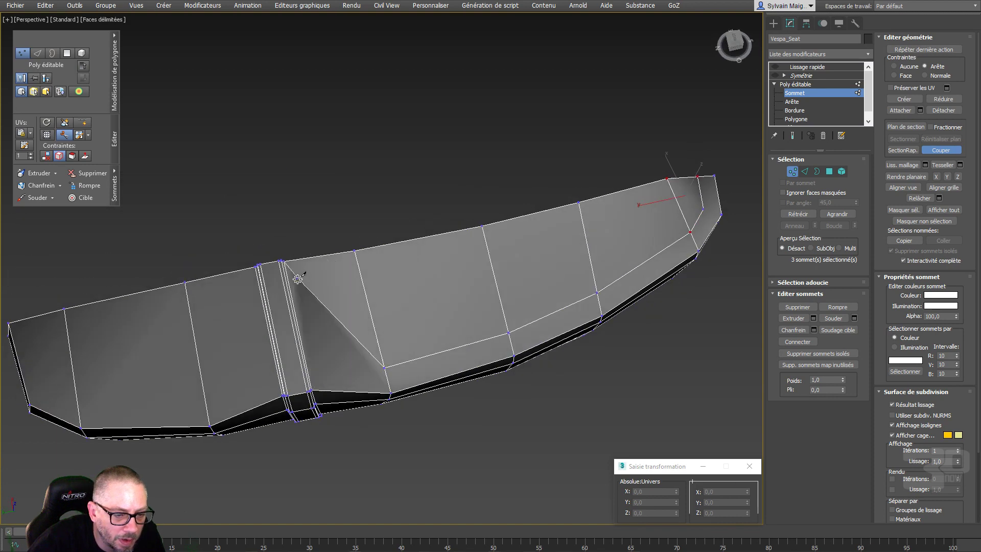
{"action": "left_click", "coordinate": [308, 370]}
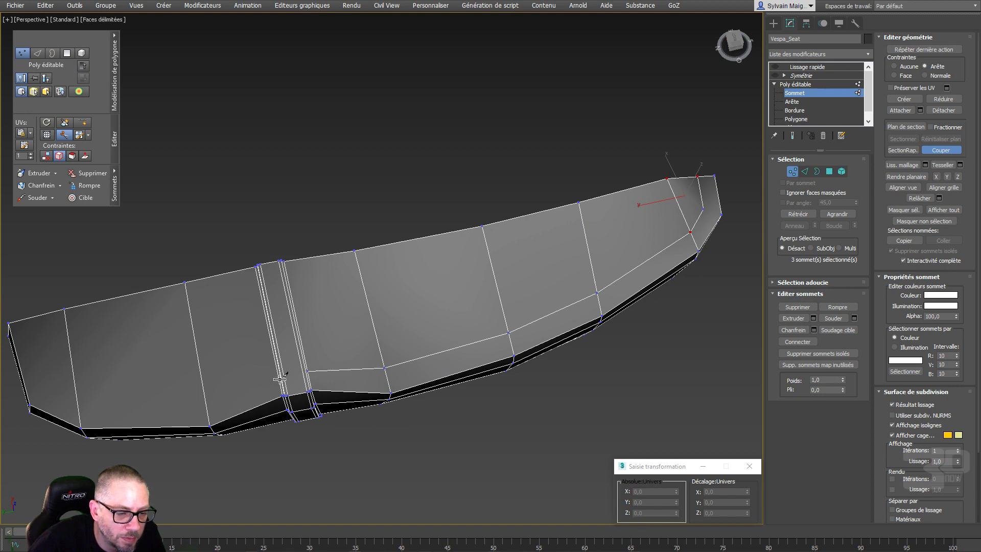
Extend the cut from the longer end across the strap's adjacent groove and onto the strap's top surface
{"action": "scroll", "coordinate": [333, 374], "scroll_direction": "up", "scroll_amount": 3}
{"action": "middle_click_drag", "start_coordinate": [286, 365], "coordinate": [257, 361], "text": "alt"}
{"action": "middle_click_drag", "start_coordinate": [286, 250], "coordinate": [307, 377]}
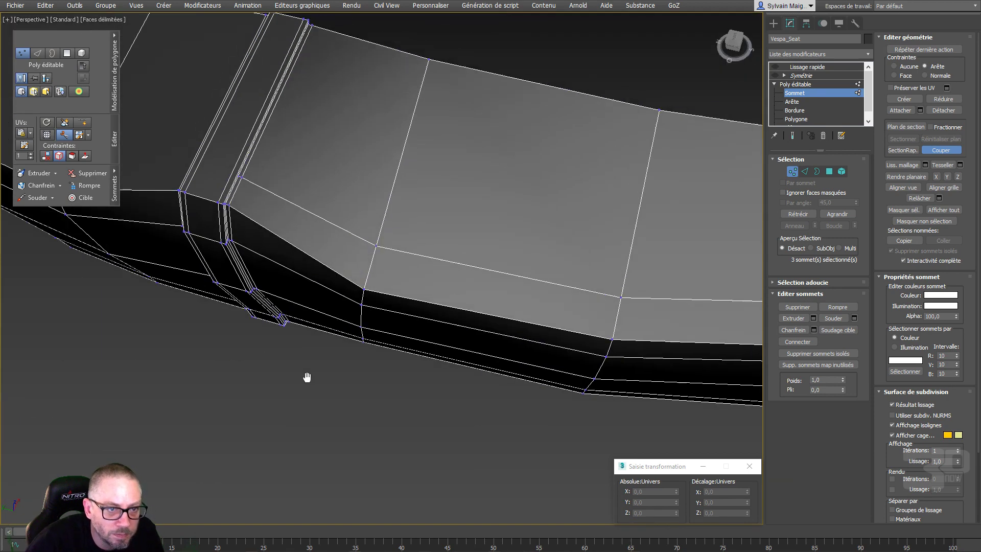
{"action": "scroll", "coordinate": [242, 198], "scroll_direction": "up", "scroll_amount": 2}
{"action": "scroll", "coordinate": [199, 165], "scroll_direction": "up", "scroll_amount": 3}
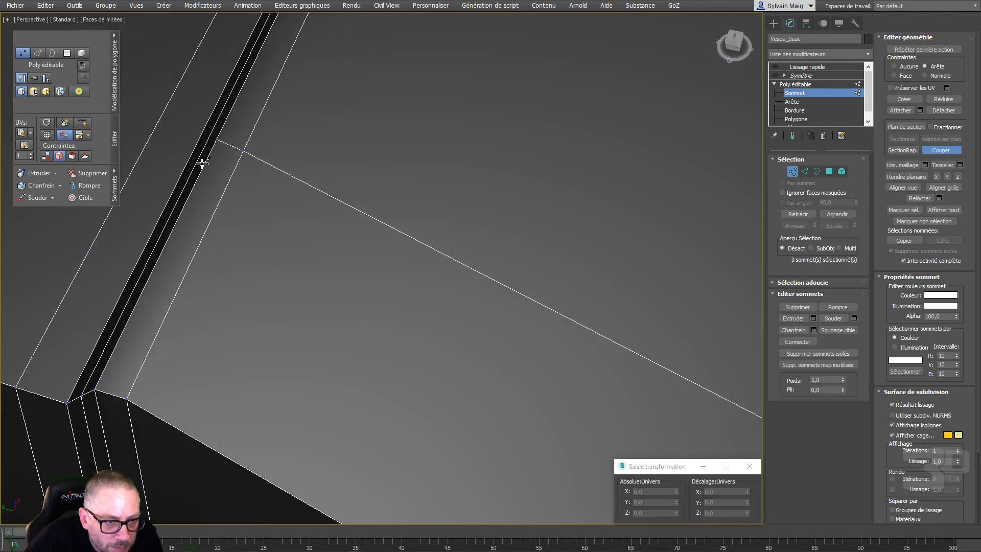
{"action": "left_click", "coordinate": [218, 140]}
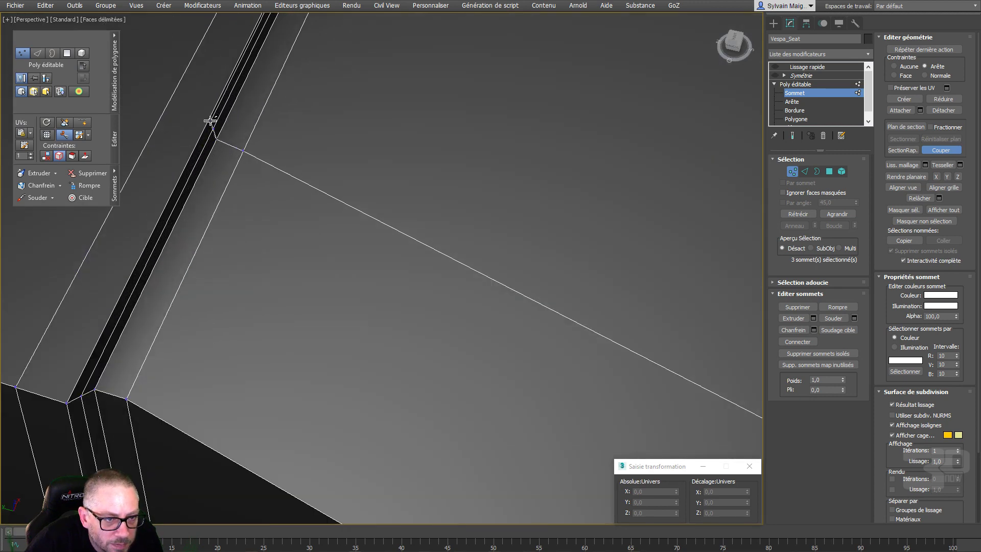
{"action": "left_click", "coordinate": [209, 117]}
{"action": "left_click", "coordinate": [165, 109]}
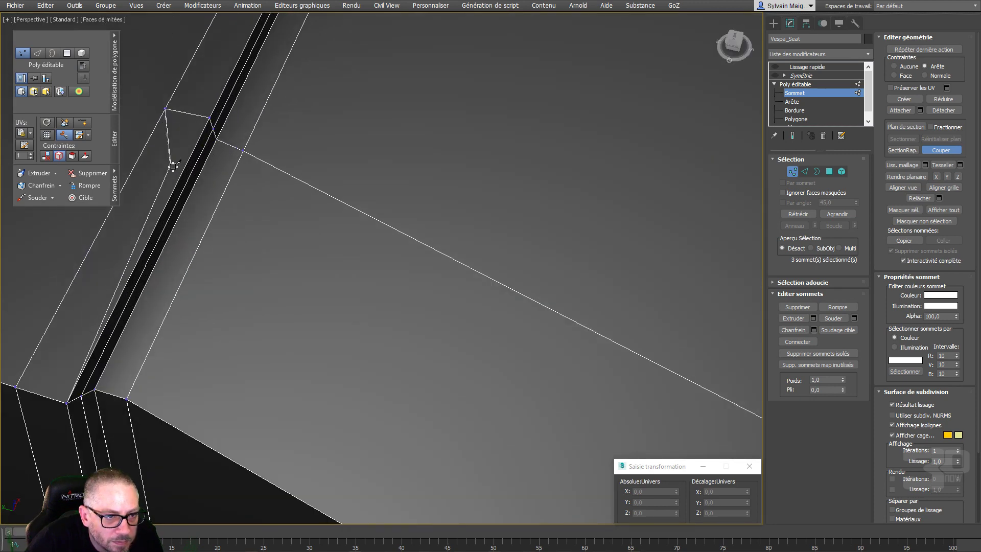
Carry the cut across the strap's top to its opposite edge and down through the groove beside the shorter end
{"action": "middle_click_drag", "start_coordinate": [173, 167], "coordinate": [443, 197], "text": "alt"}
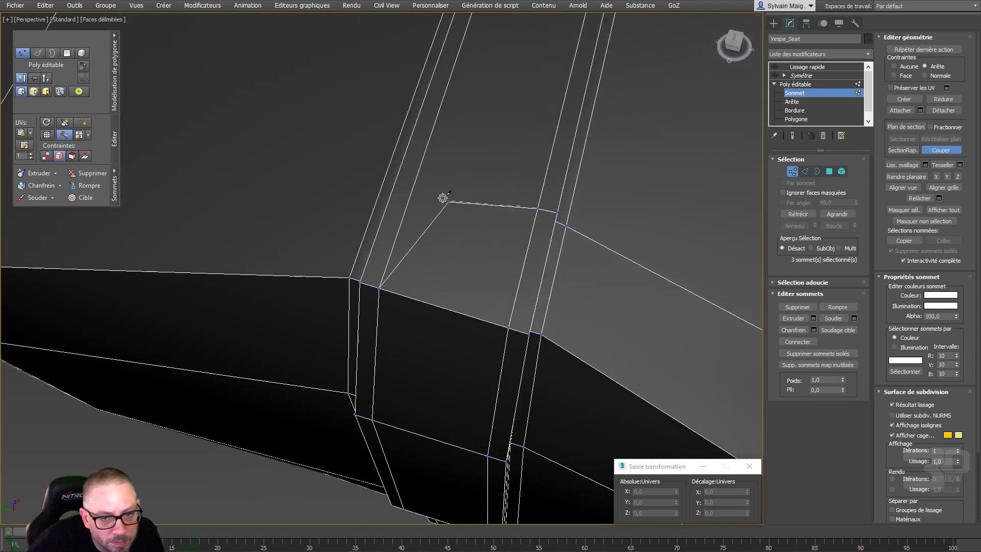
{"action": "left_click", "coordinate": [415, 180]}
{"action": "left_click", "coordinate": [396, 176]}
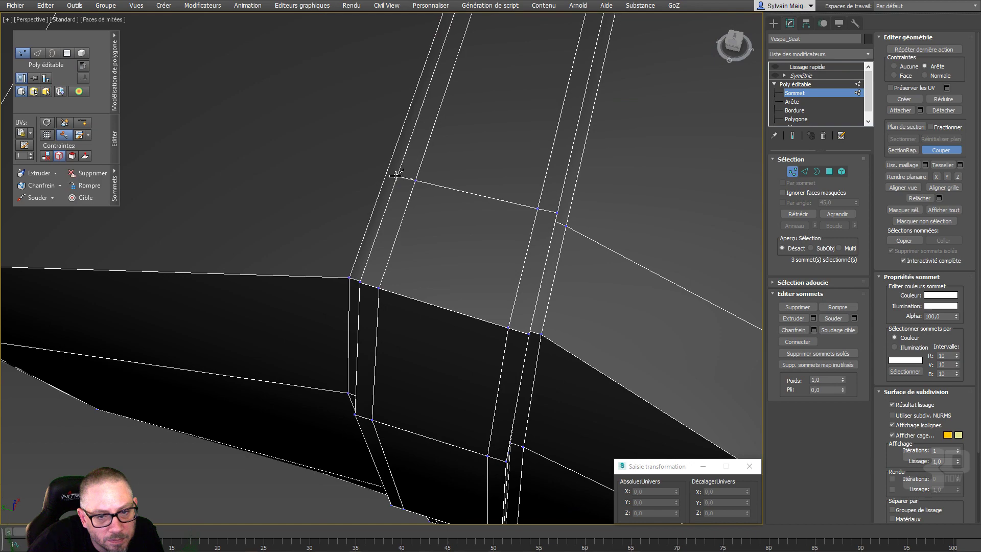
{"action": "left_click", "coordinate": [396, 177]}
{"action": "middle_click_drag", "start_coordinate": [396, 177], "coordinate": [427, 199], "text": "alt"}
{"action": "scroll", "coordinate": [432, 203], "scroll_direction": "down", "scroll_amount": 5}
{"action": "middle_click_drag", "start_coordinate": [485, 274], "coordinate": [402, 148]}
{"action": "scroll", "coordinate": [520, 287], "scroll_direction": "up", "scroll_amount": 5}
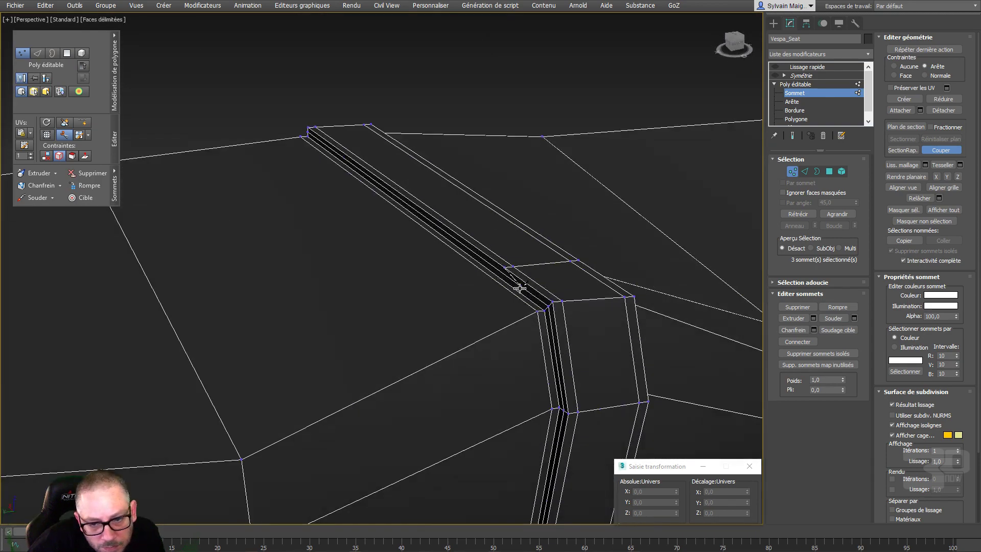
{"action": "scroll", "coordinate": [520, 287], "scroll_direction": "up", "scroll_amount": 3}
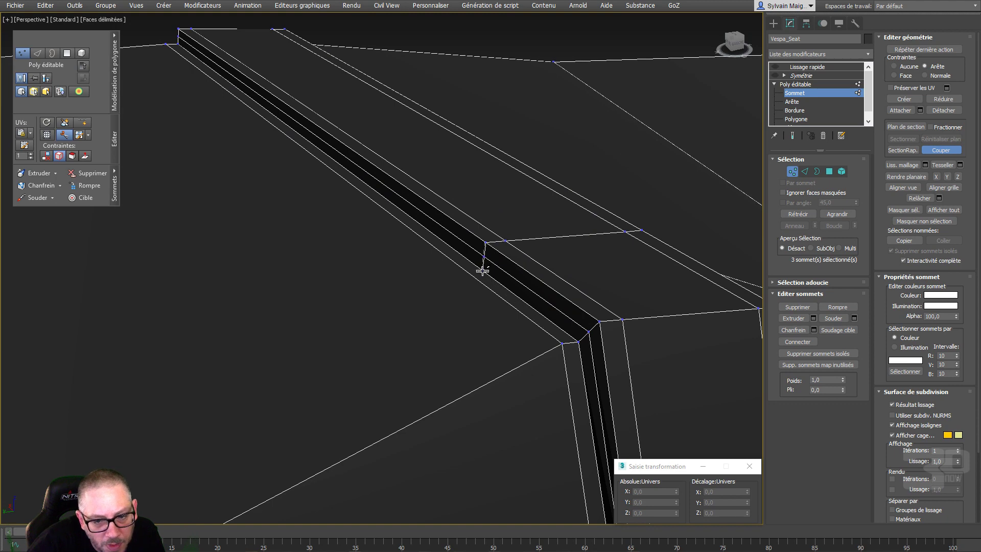
Continue the cut along the shorter end's top, parallel to its outer rim, around the corner to the centre line
{"action": "scroll", "coordinate": [468, 270], "scroll_direction": "down", "scroll_amount": 6}
{"action": "middle_click_drag", "start_coordinate": [403, 296], "coordinate": [385, 304]}
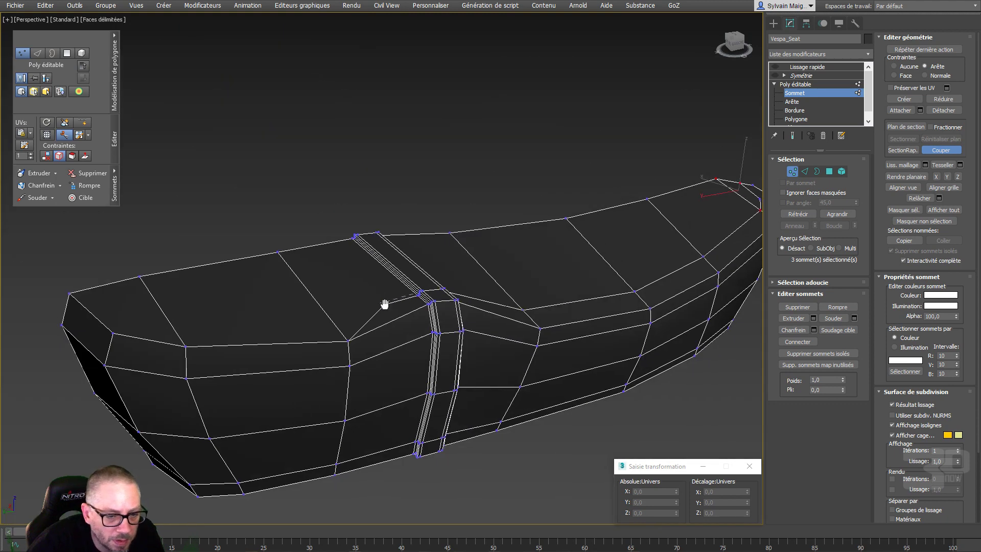
{"action": "left_click", "coordinate": [336, 325]}
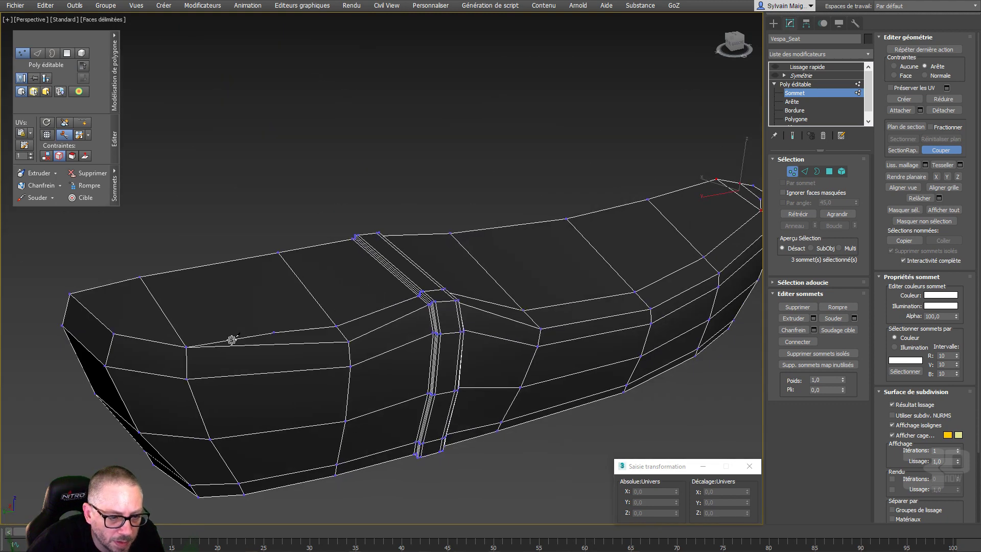
{"action": "left_click", "coordinate": [178, 328]}
{"action": "left_click", "coordinate": [134, 321]}
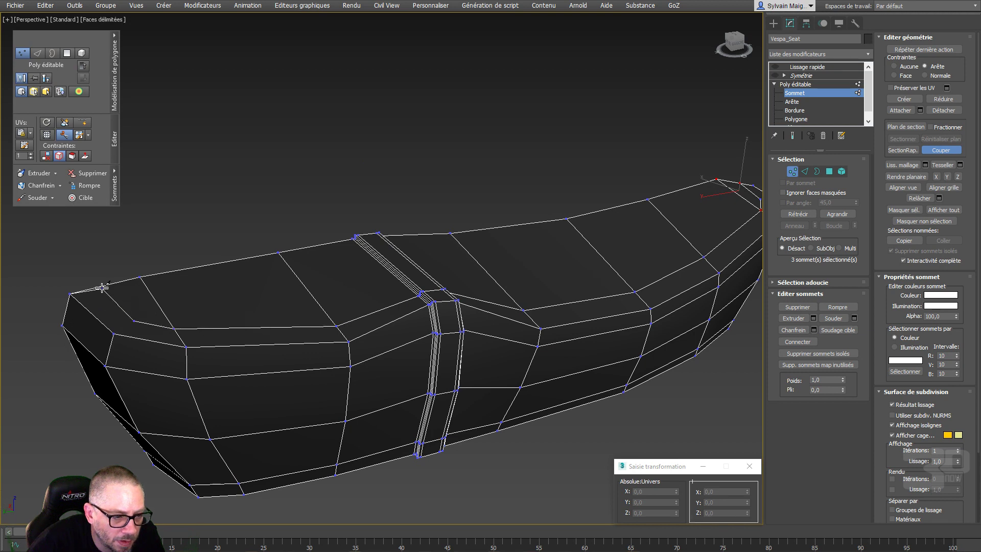
{"action": "left_click", "coordinate": [102, 286]}
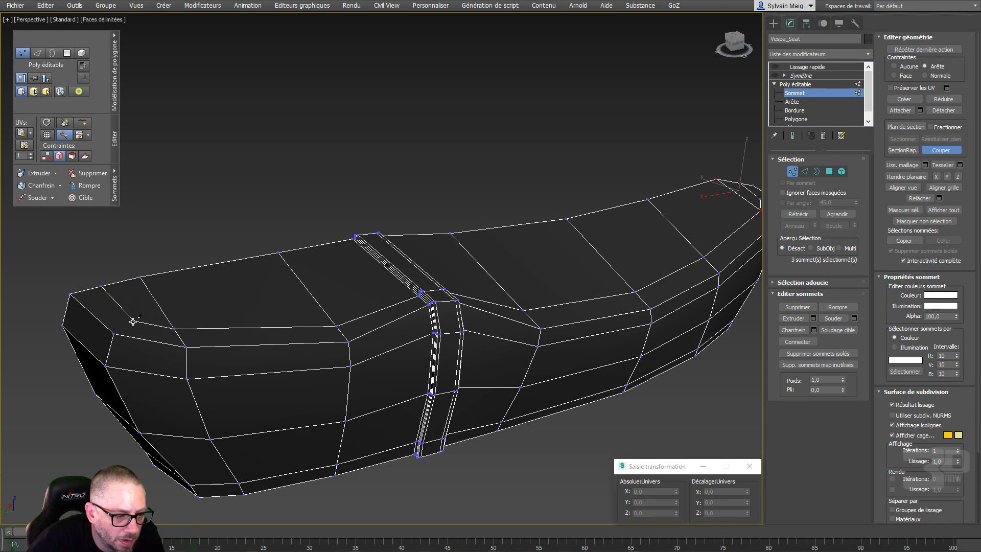
Cut corner edges joining the new line's corner vertices to the outer rim corners, and finish cutting
{"action": "scroll", "coordinate": [239, 370], "scroll_direction": "down", "scroll_amount": 4}
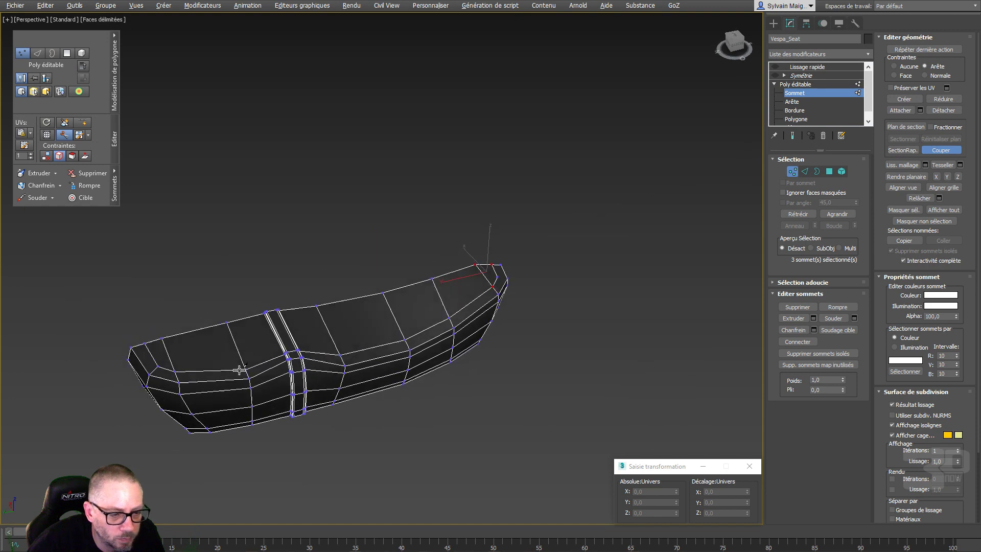
{"action": "middle_click_drag", "start_coordinate": [239, 369], "coordinate": [245, 353], "text": "alt"}
{"action": "left_click", "coordinate": [496, 277]}
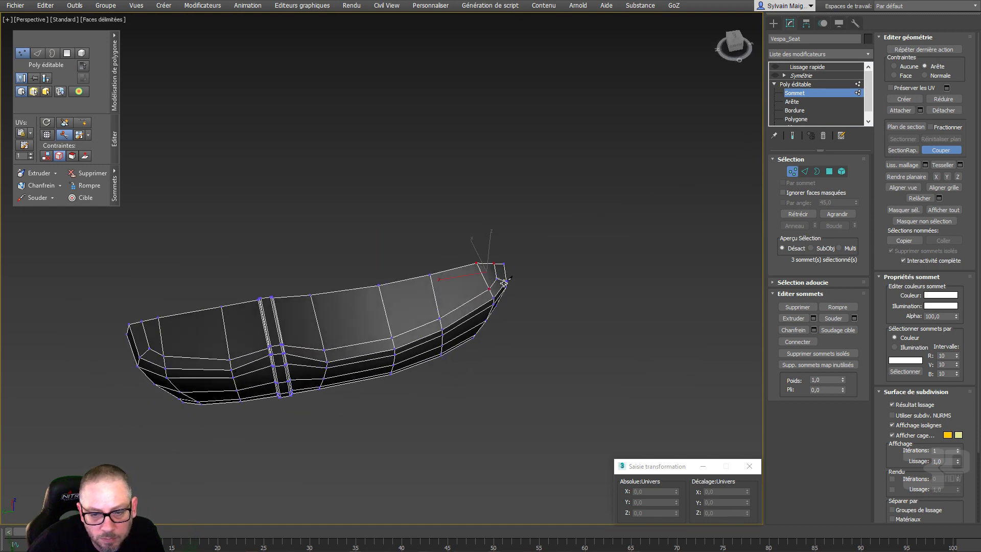
{"action": "scroll", "coordinate": [519, 293], "scroll_direction": "up", "scroll_amount": 3}
{"action": "middle_click_drag", "start_coordinate": [519, 293], "coordinate": [454, 297], "text": "alt"}
{"action": "right_click", "coordinate": [453, 296]}
{"action": "left_click", "coordinate": [623, 274]}
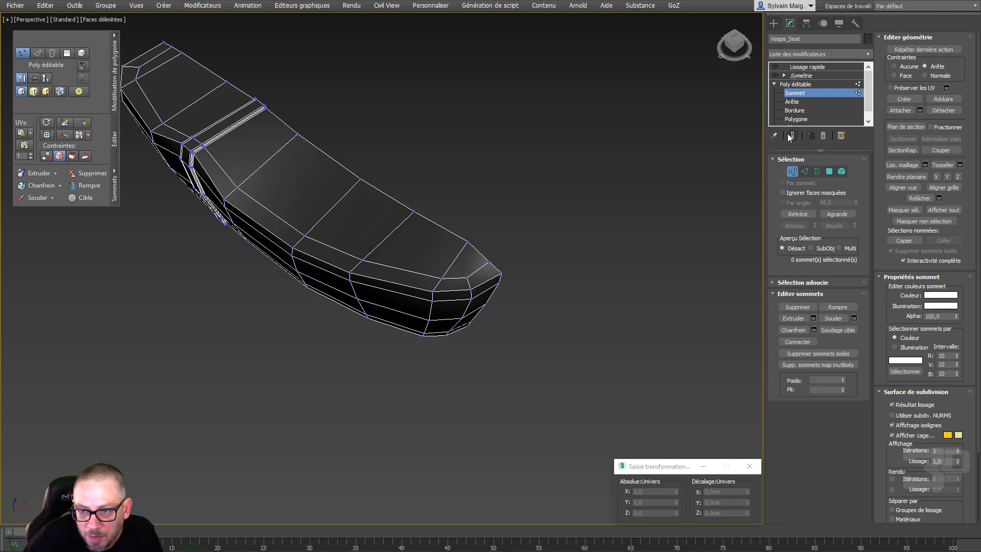
Re-enable Symmetry and TurboSmooth with the end result shown, and inspect the smoothed seat unselected from the shorter end
{"action": "left_click", "coordinate": [774, 75]}
{"action": "left_click", "coordinate": [775, 67]}
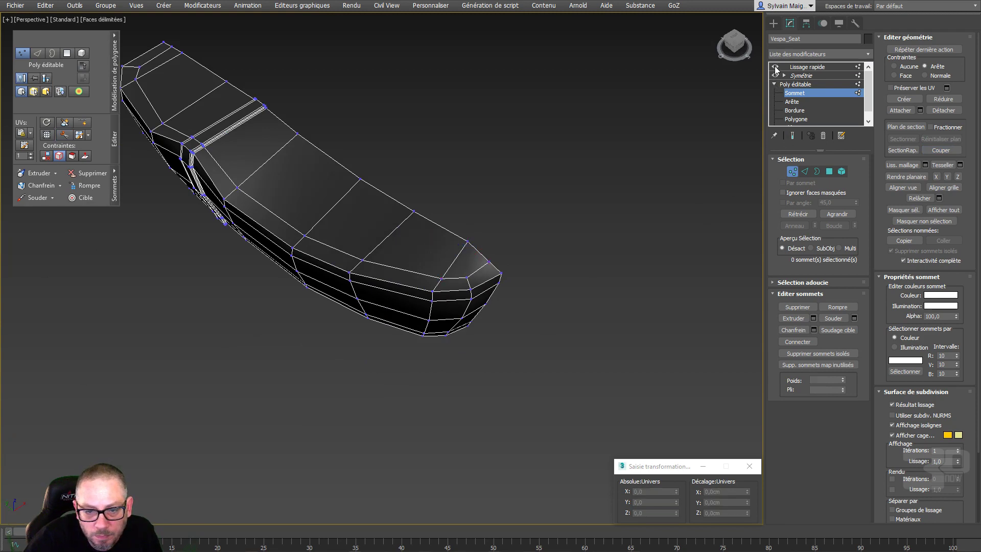
{"action": "left_click", "coordinate": [793, 136]}
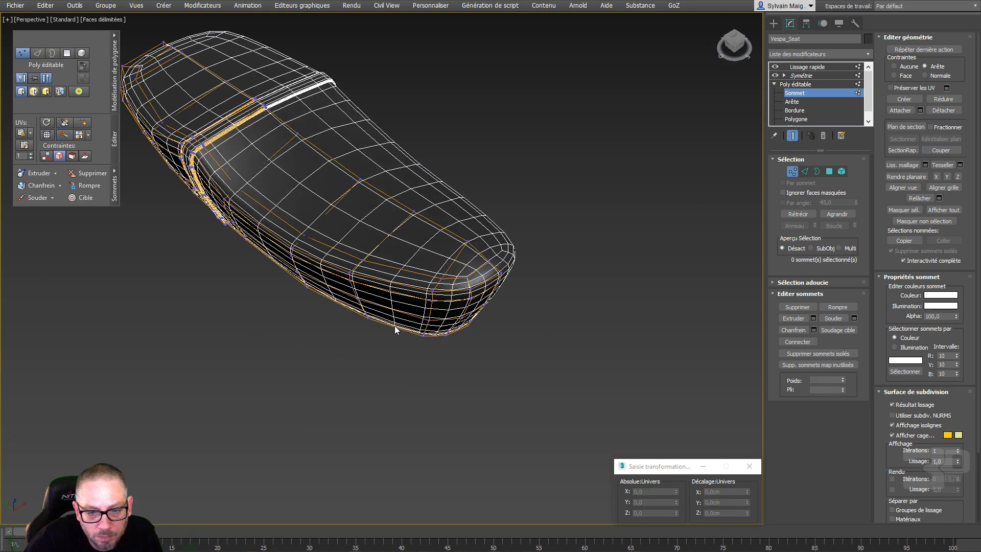
{"action": "middle_click_drag", "start_coordinate": [394, 327], "coordinate": [523, 351], "text": "alt"}
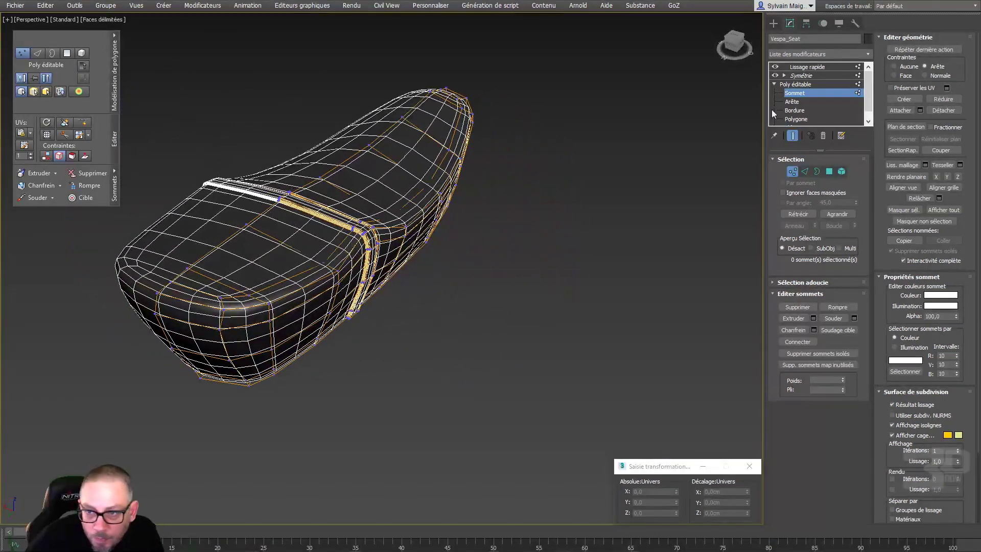
{"action": "left_click", "coordinate": [805, 86]}
{"action": "left_click", "coordinate": [475, 277]}
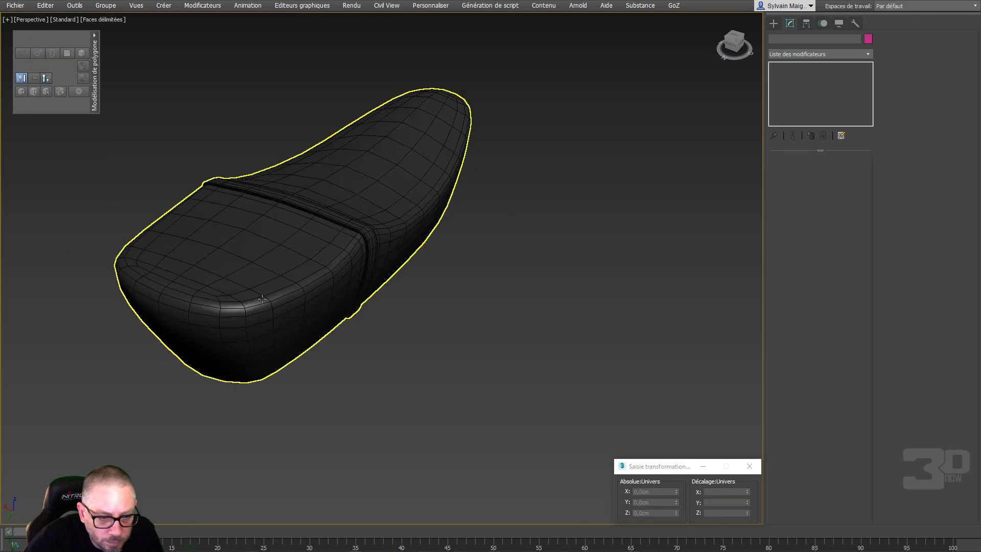
{"action": "scroll", "coordinate": [310, 274], "scroll_direction": "up", "scroll_amount": 2}
{"action": "middle_click_drag", "start_coordinate": [310, 273], "coordinate": [386, 243], "text": "alt"}
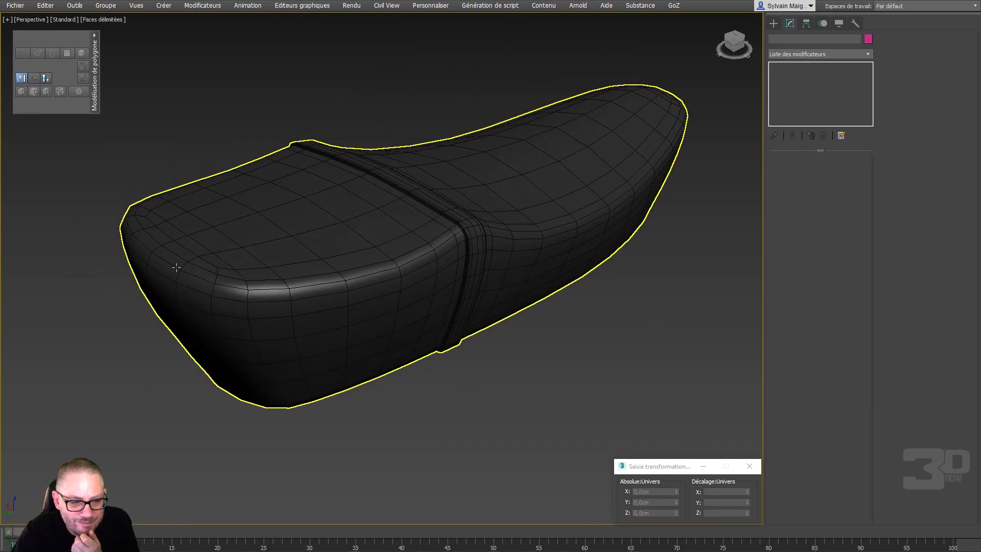
Reselect the seat and return to its editable poly at polygon level with the end result hidden
{"action": "left_click", "coordinate": [499, 225]}
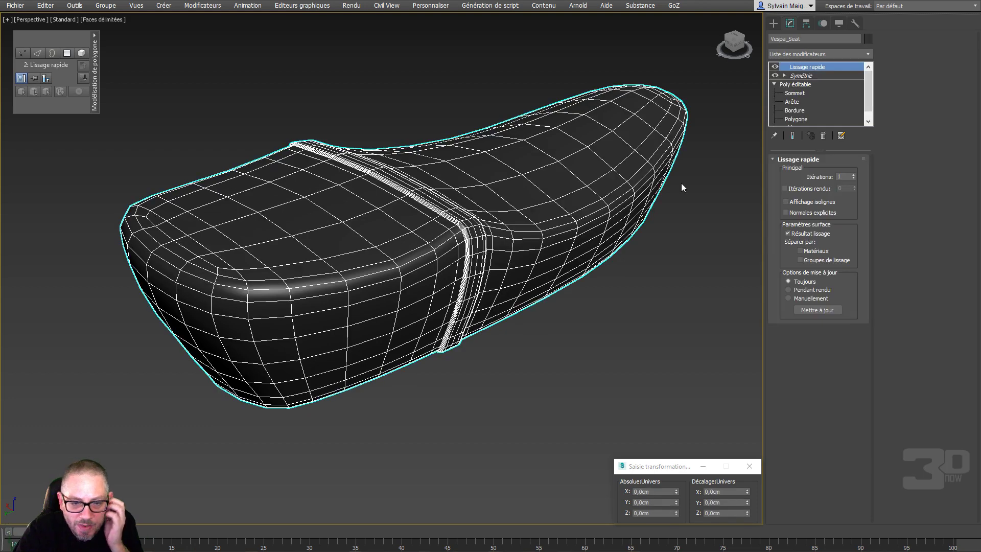
{"action": "left_click", "coordinate": [795, 85]}
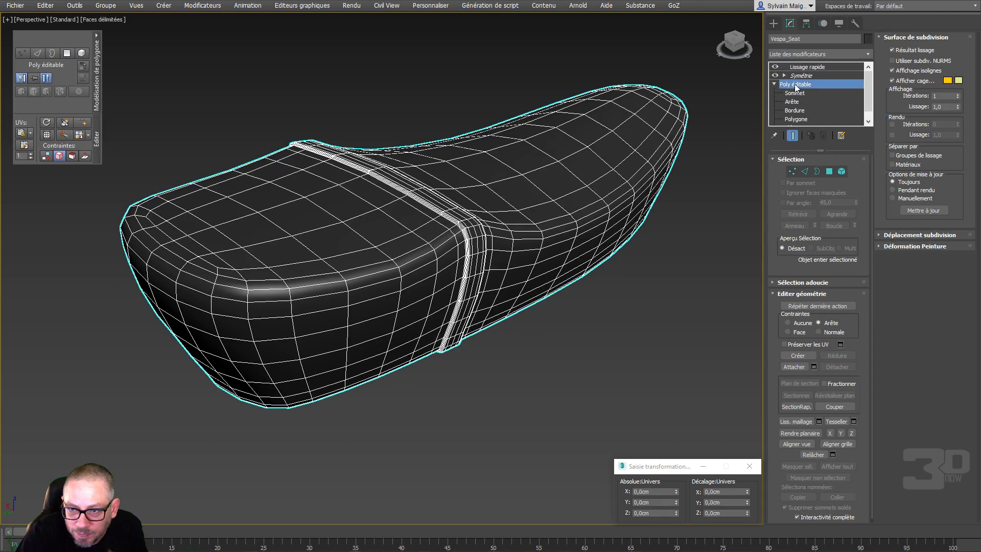
{"action": "left_click", "coordinate": [829, 172]}
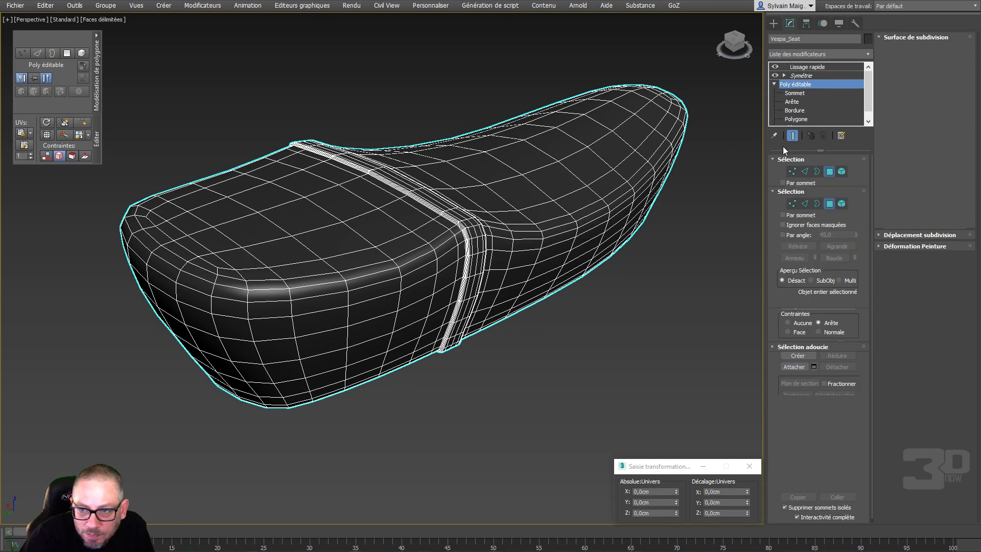
{"action": "left_click", "coordinate": [793, 135]}
{"action": "scroll", "coordinate": [451, 259], "scroll_direction": "up", "scroll_amount": 2}
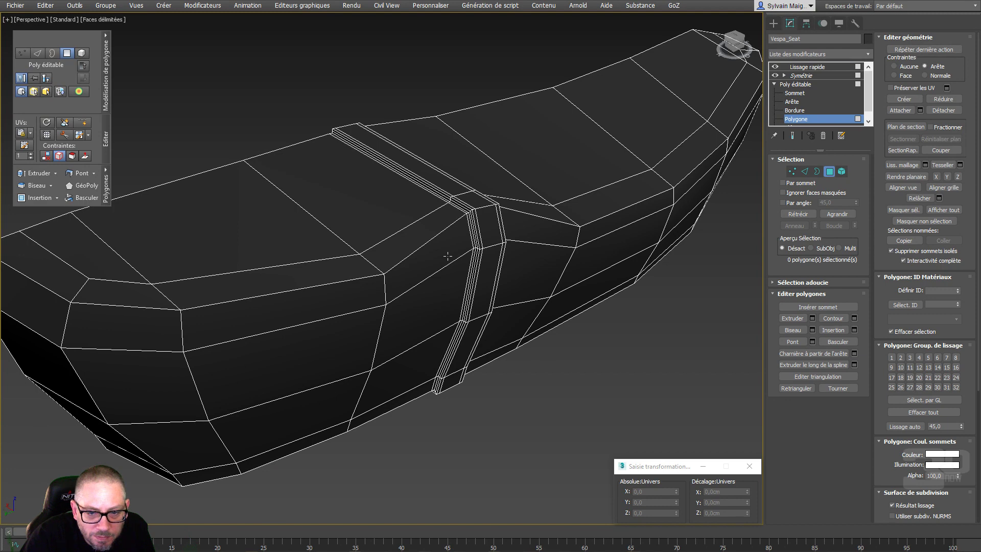
Select the loop of polygons just below the seat top's outer rim and clear the selection
{"action": "left_click", "coordinate": [406, 275]}
{"action": "scroll", "coordinate": [350, 291], "scroll_direction": "down", "scroll_amount": 1}
{"action": "left_click", "coordinate": [350, 291], "text": "shift"}
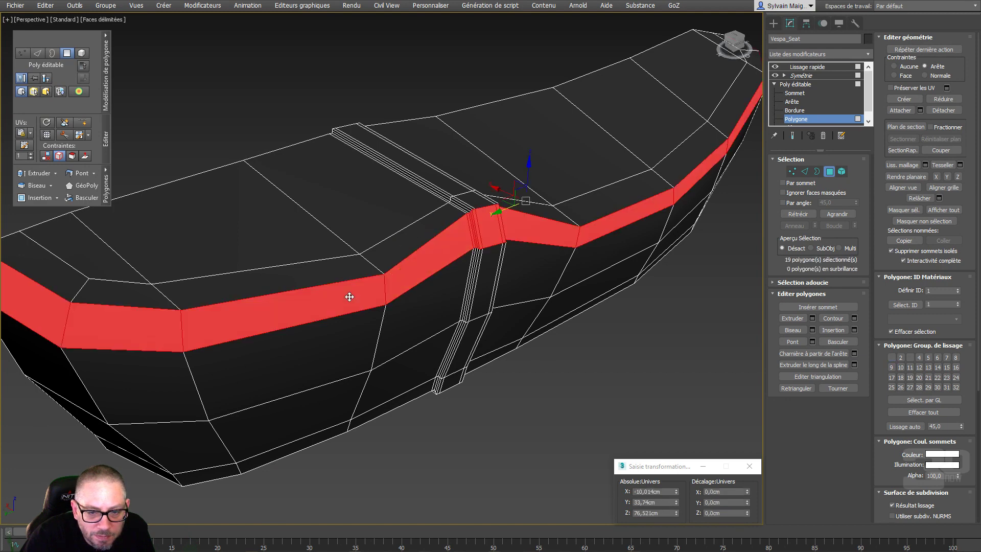
{"action": "scroll", "coordinate": [355, 298], "scroll_direction": "down", "scroll_amount": 2}
{"action": "middle_click_drag", "start_coordinate": [355, 299], "coordinate": [405, 377], "text": "alt"}
{"action": "left_click", "coordinate": [405, 376]}
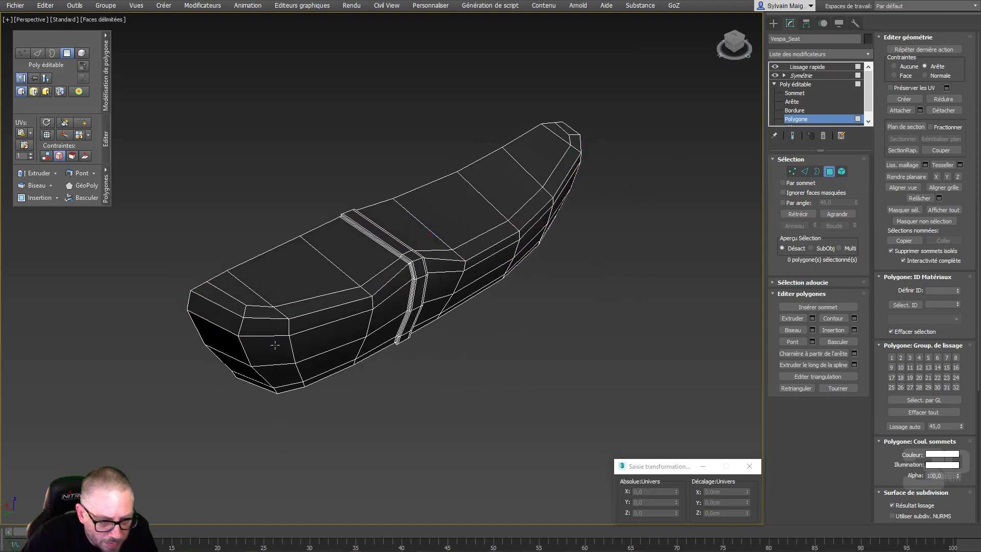
Insert a SwiftLoop edge loop that follows the surface curvature, midway down the polygon band below the top's rim
{"action": "scroll", "coordinate": [226, 320], "scroll_direction": "up", "scroll_amount": 5}
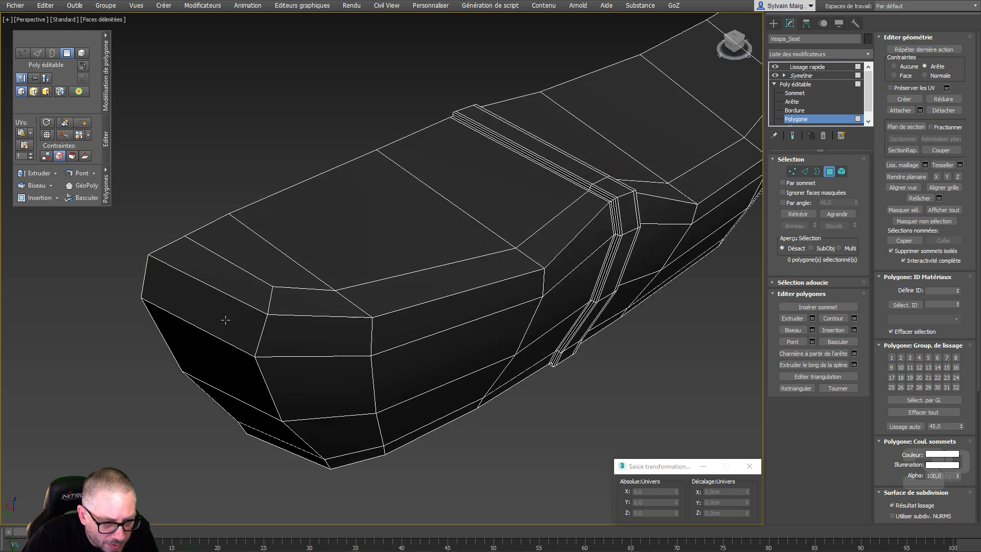
{"action": "left_click", "coordinate": [81, 122]}
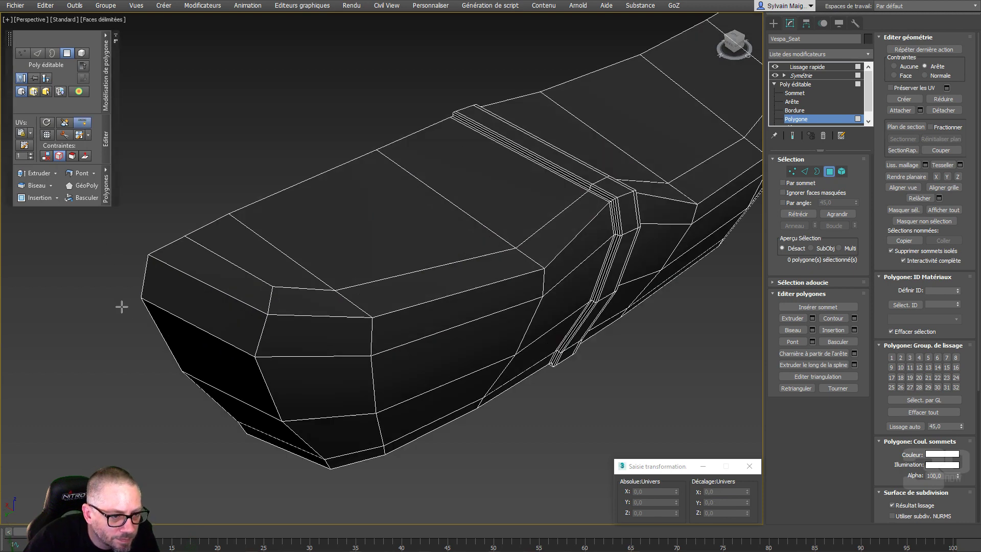
{"action": "left_click", "coordinate": [144, 282], "text": "shift"}
{"action": "right_click", "coordinate": [145, 282]}
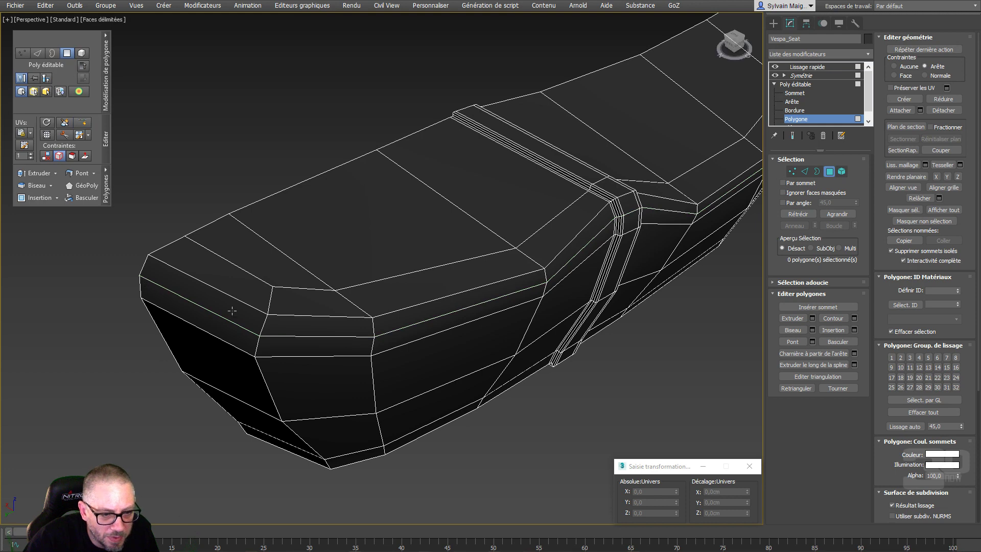
Select the full edge loop running midway down the polygon band just below the seat top's rim
{"action": "middle_click_drag", "start_coordinate": [232, 309], "coordinate": [205, 349], "text": "alt"}
{"action": "scroll", "coordinate": [480, 215], "scroll_direction": "up", "scroll_amount": 3}
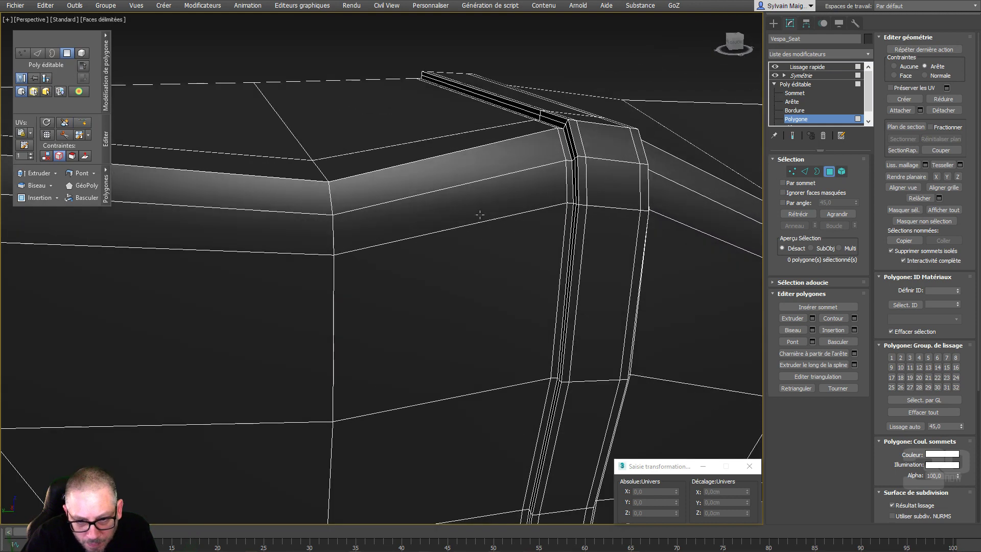
{"action": "right_click", "coordinate": [445, 188]}
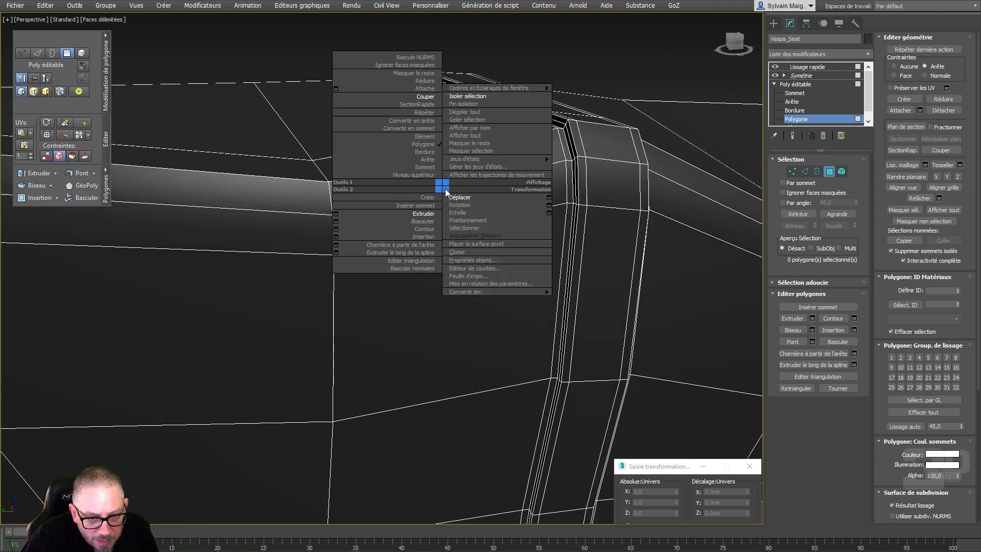
{"action": "left_click", "coordinate": [457, 198]}
{"action": "left_click", "coordinate": [455, 186]}
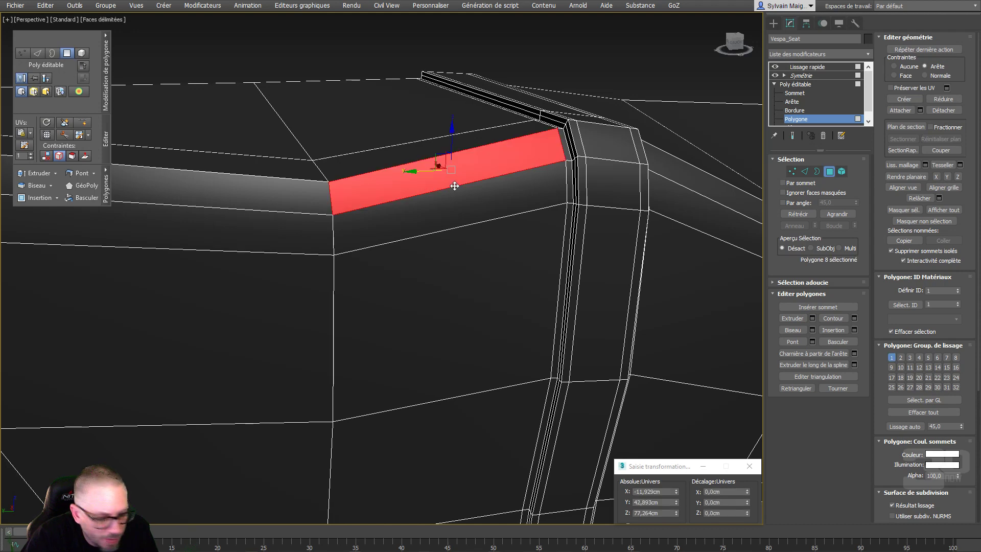
{"action": "key", "text": "2"}
{"action": "double_click", "coordinate": [453, 186]}
{"action": "scroll", "coordinate": [428, 197], "scroll_direction": "down", "scroll_amount": 3}
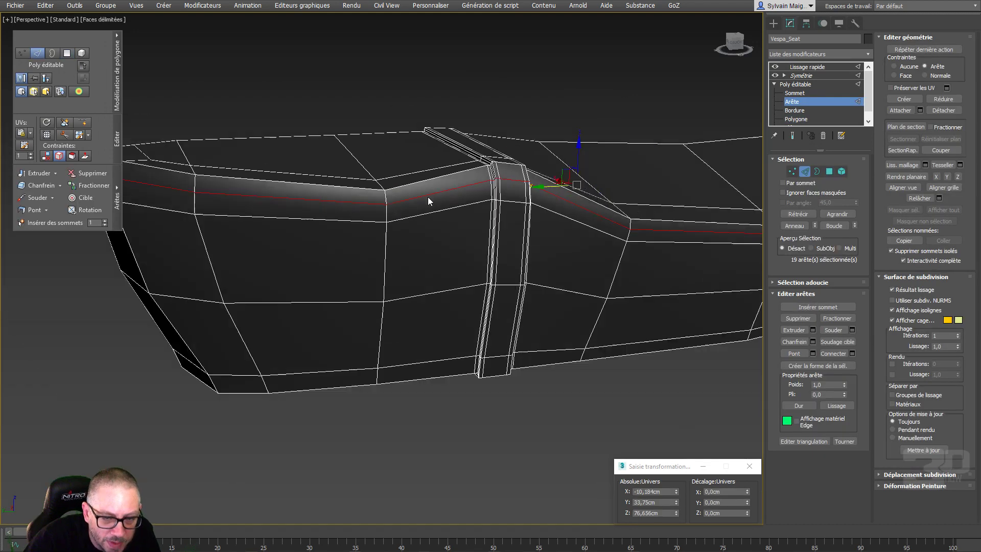
Chamfer the selected edge loop freehand into two parallel loops that split the band below the rim roughly into thirds
{"action": "right_click", "coordinate": [415, 205]}
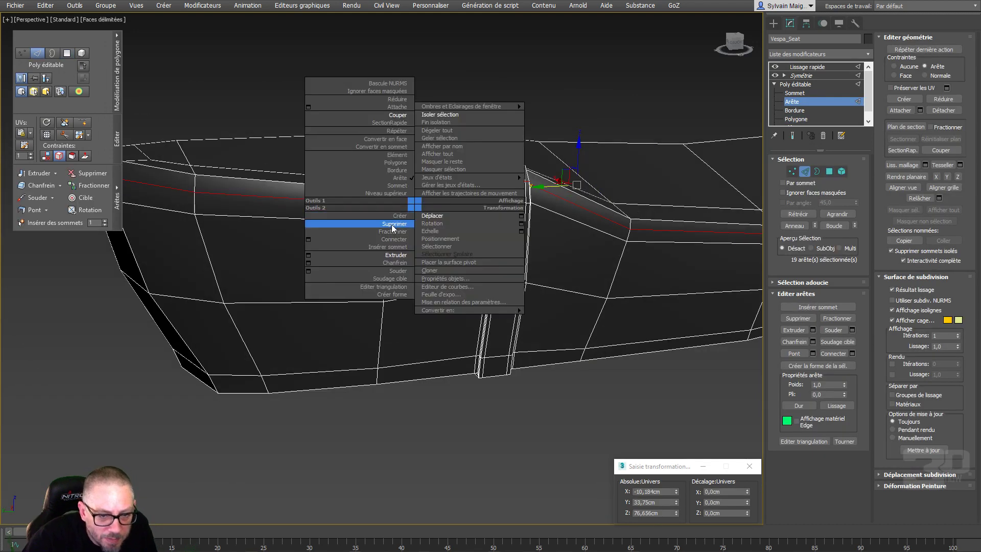
{"action": "left_click", "coordinate": [398, 263]}
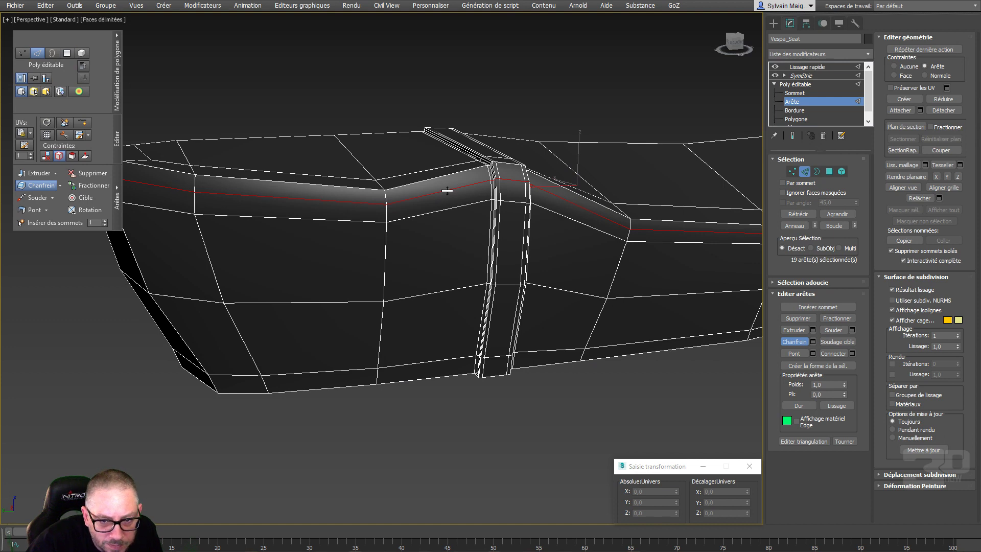
{"action": "left_click_drag", "start_coordinate": [447, 190], "coordinate": [447, 188]}
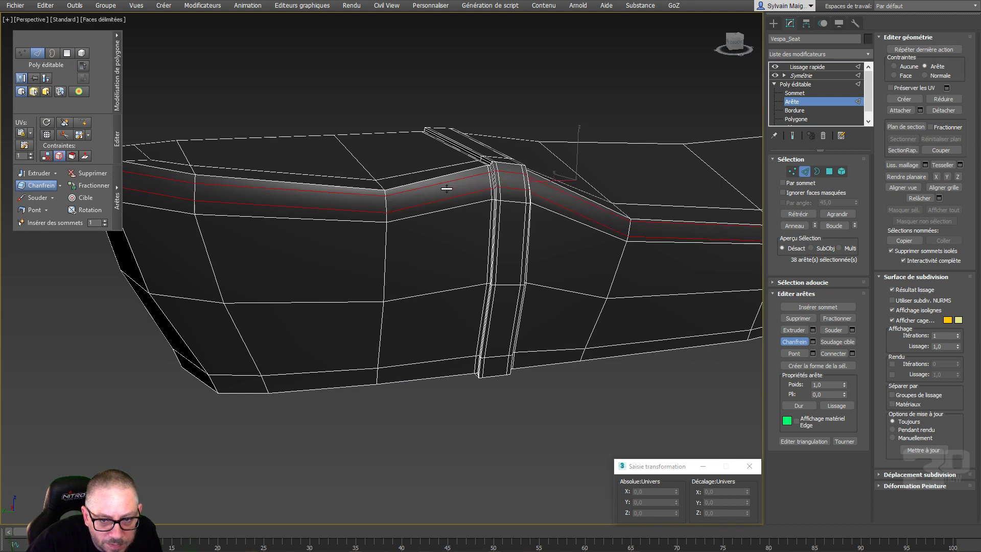
{"action": "left_click_drag", "start_coordinate": [447, 189], "coordinate": [446, 190]}
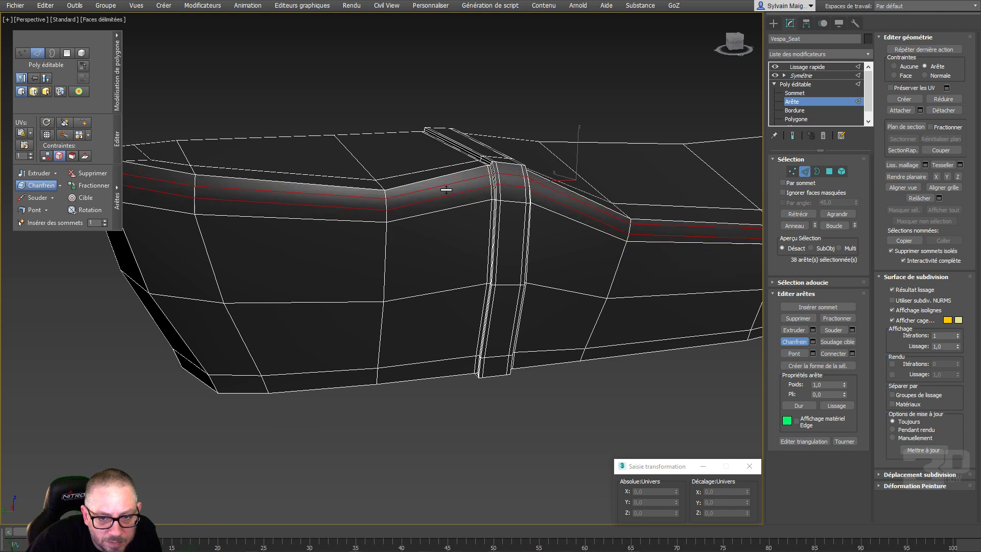
{"action": "right_click", "coordinate": [457, 207]}
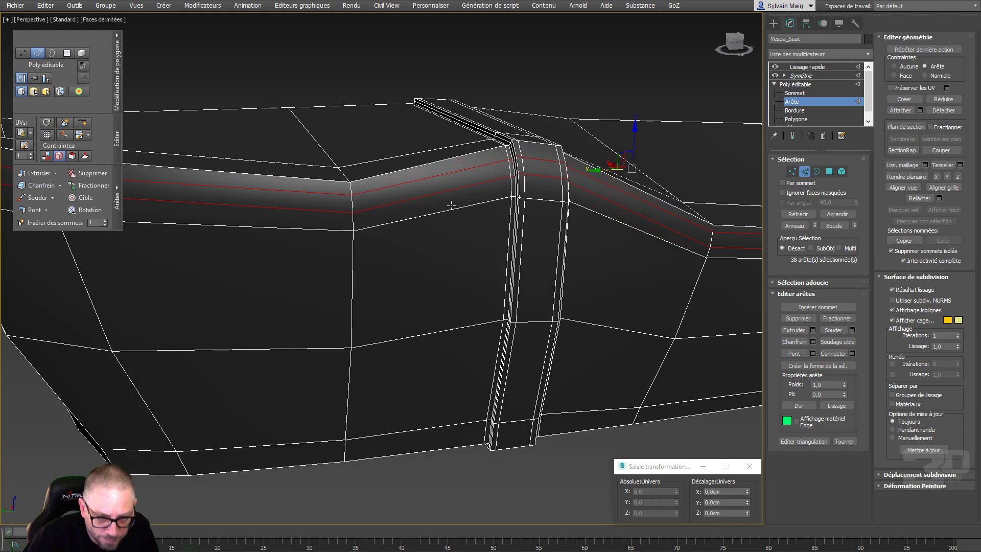
{"action": "middle_click_drag", "start_coordinate": [458, 213], "coordinate": [476, 223], "text": "alt"}
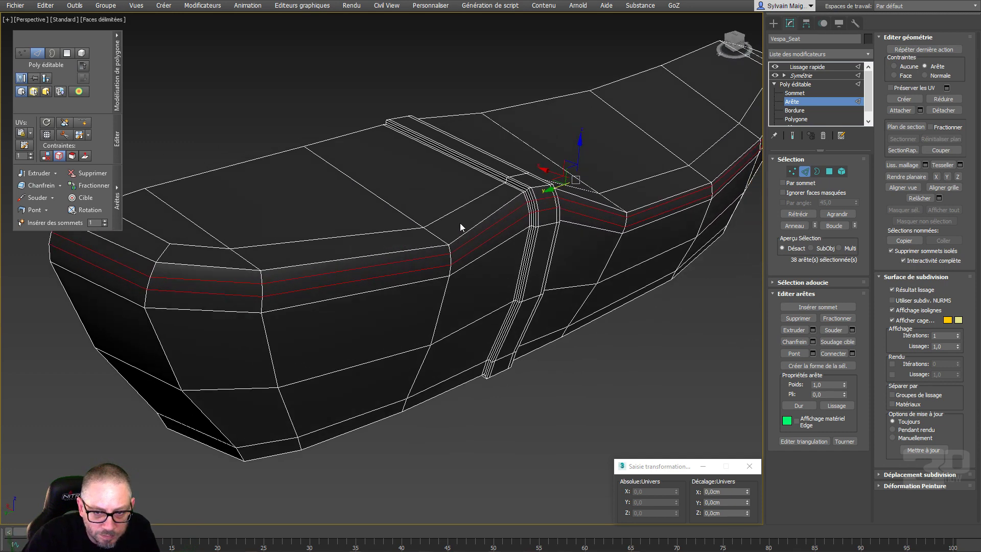
{"action": "middle_click_drag", "start_coordinate": [285, 275], "coordinate": [320, 295]}
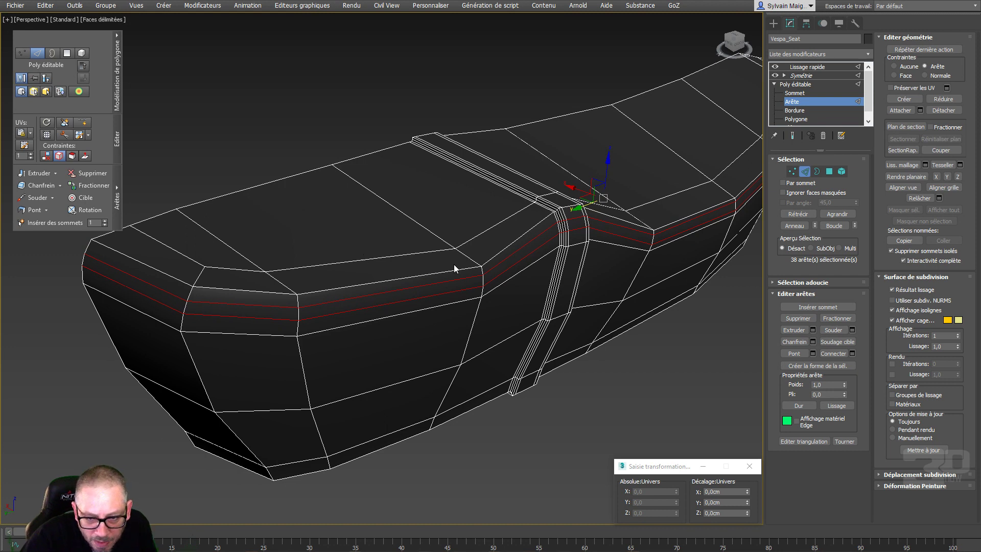
{"action": "right_click", "coordinate": [514, 263]}
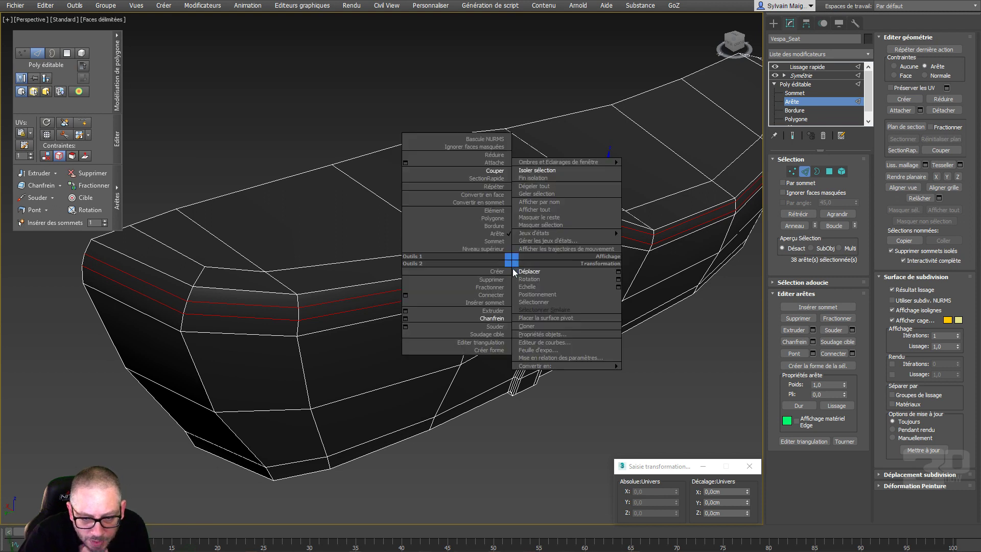
{"action": "left_click", "coordinate": [405, 319]}
{"action": "scroll", "coordinate": [520, 277], "scroll_direction": "up", "scroll_amount": 5}
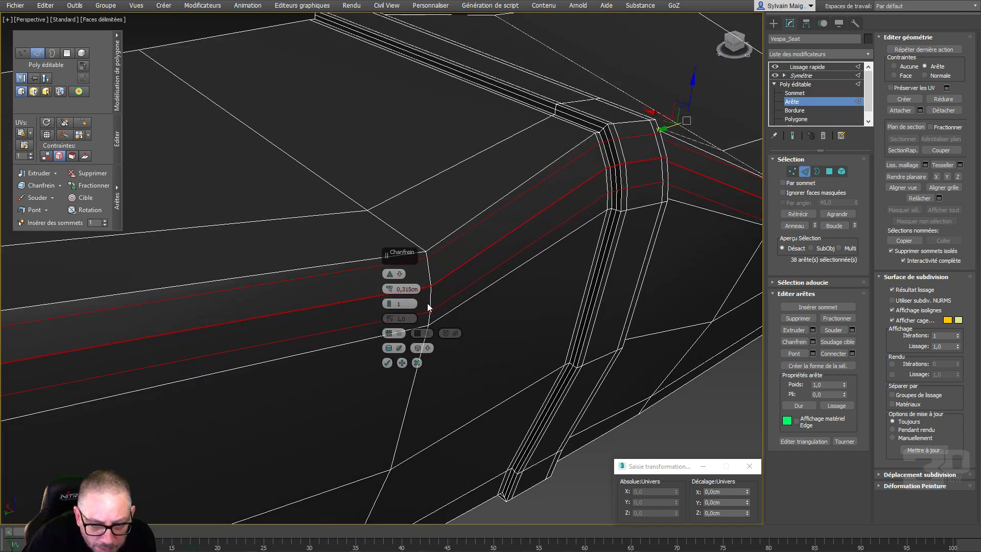
{"action": "right_click", "coordinate": [392, 290]}
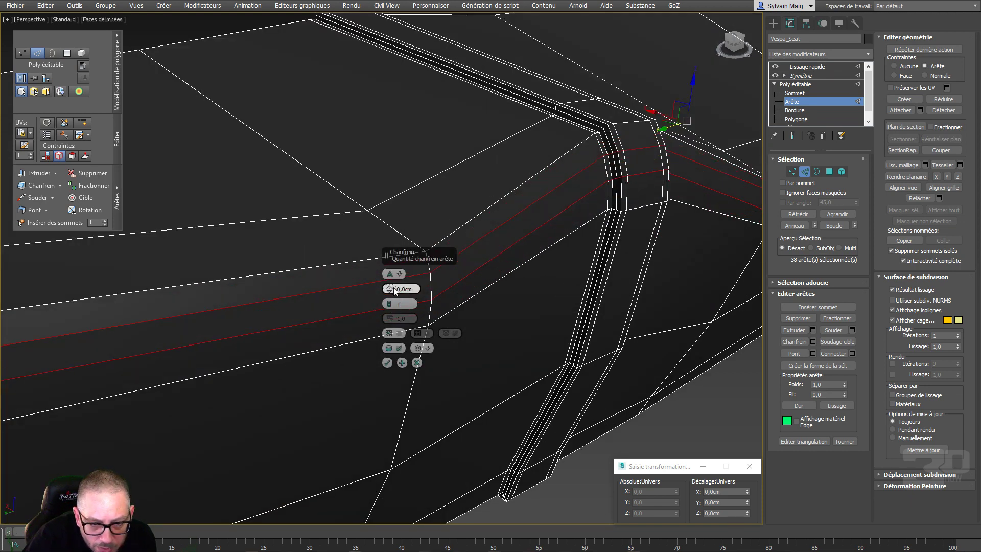
{"action": "left_click_drag", "start_coordinate": [390, 288], "coordinate": [390, 289]}
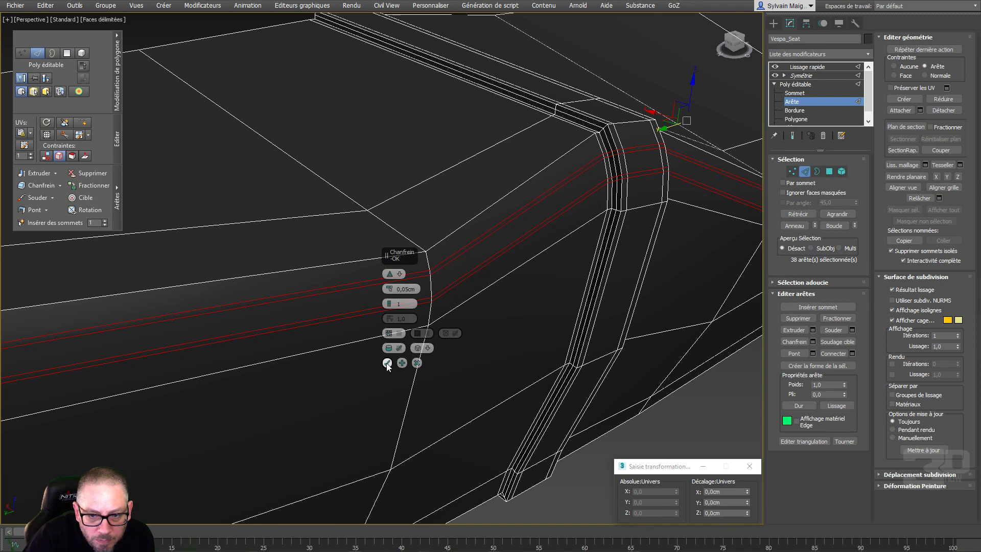
{"action": "left_click", "coordinate": [417, 362]}
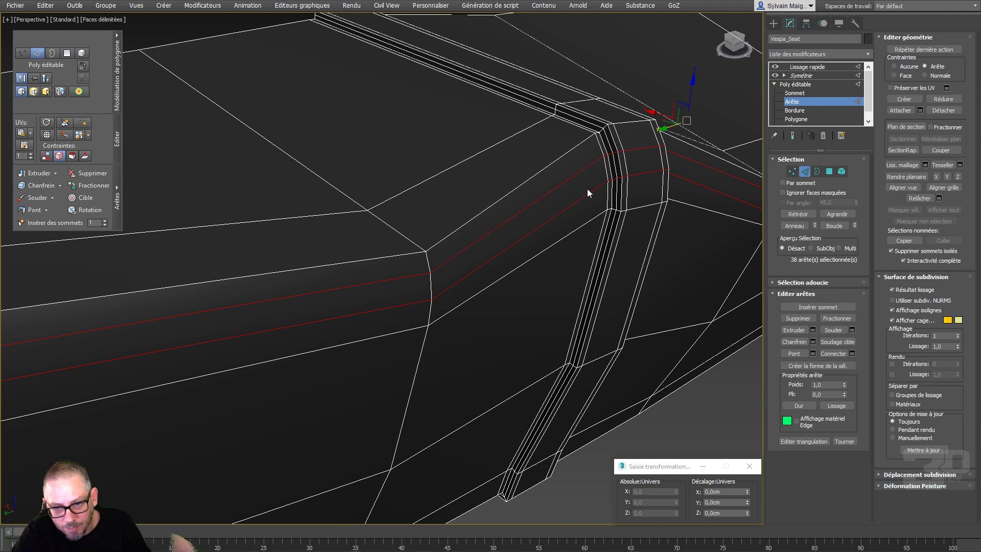
Select the narrow polygons between the two loops around the seat's shorter end, including the small polygon entering the crosswise strap's groove
{"action": "left_click", "coordinate": [829, 171]}
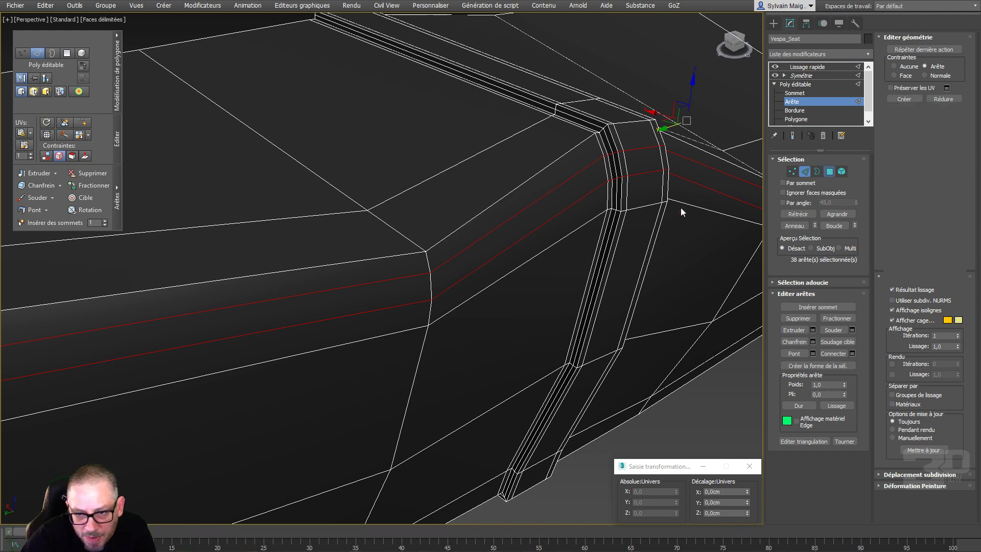
{"action": "left_click", "coordinate": [567, 200]}
{"action": "left_click", "coordinate": [551, 209]}
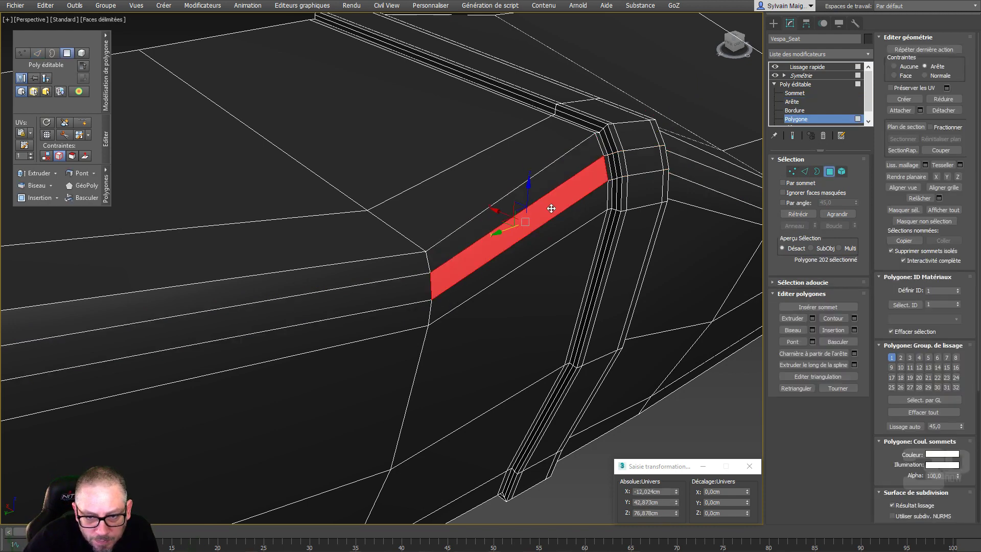
{"action": "left_click", "coordinate": [386, 291], "text": "ctrl"}
{"action": "scroll", "coordinate": [382, 291], "scroll_direction": "down", "scroll_amount": 3}
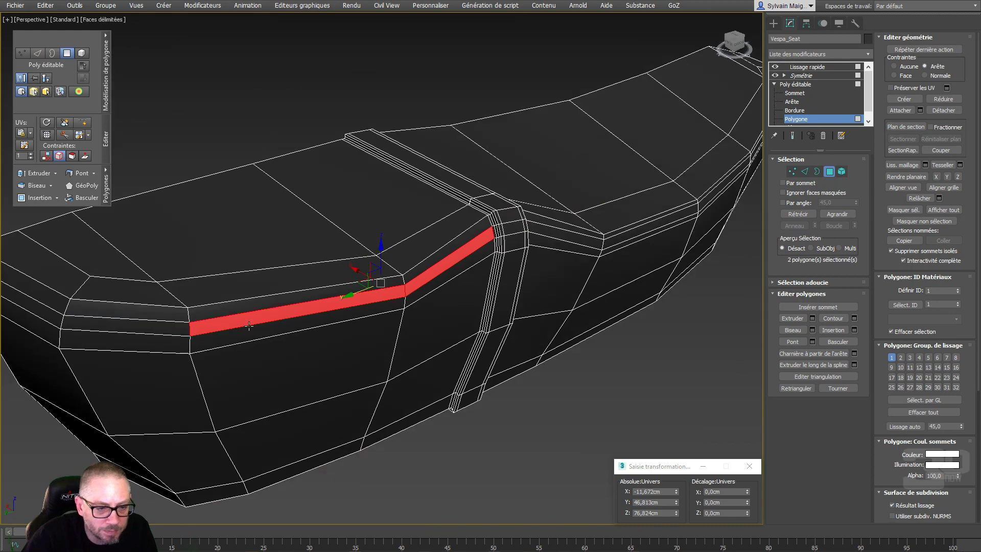
{"action": "left_click", "coordinate": [143, 331], "text": "ctrl"}
{"action": "left_click", "coordinate": [35, 309], "text": "ctrl"}
{"action": "middle_click_drag", "start_coordinate": [226, 279], "coordinate": [300, 276]}
{"action": "middle_click_drag", "start_coordinate": [299, 276], "coordinate": [282, 288], "text": "alt"}
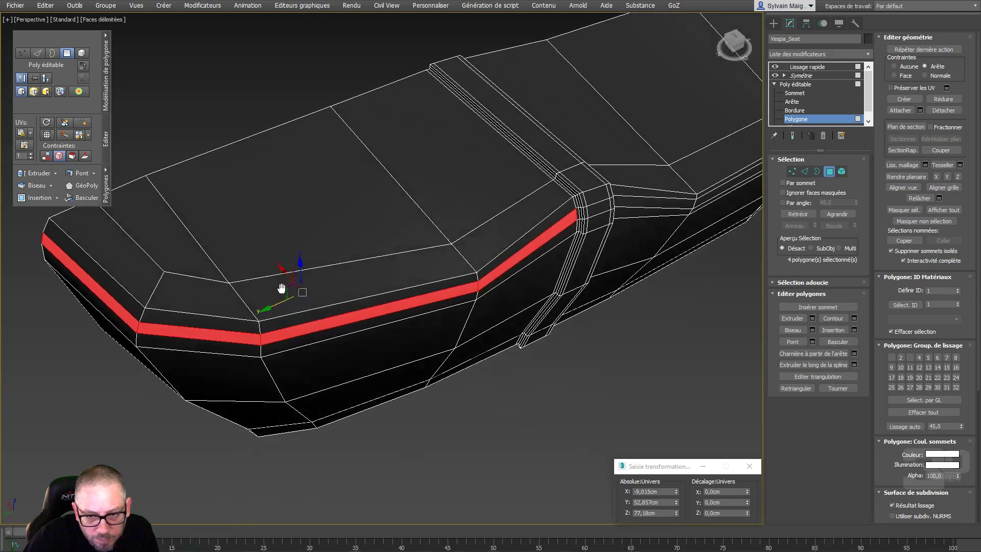
{"action": "scroll", "coordinate": [583, 225], "scroll_direction": "up", "scroll_amount": 6}
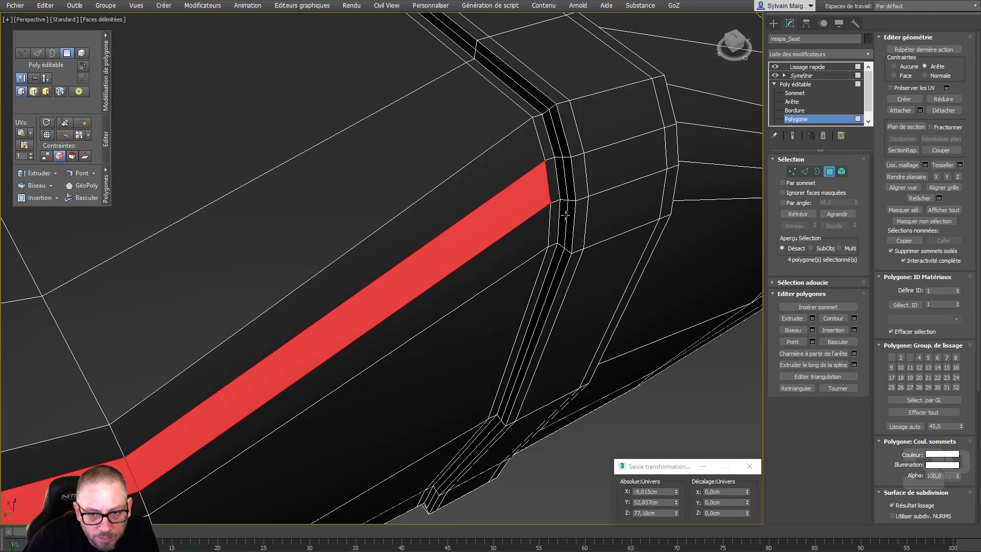
{"action": "left_click", "coordinate": [553, 179], "text": "ctrl"}
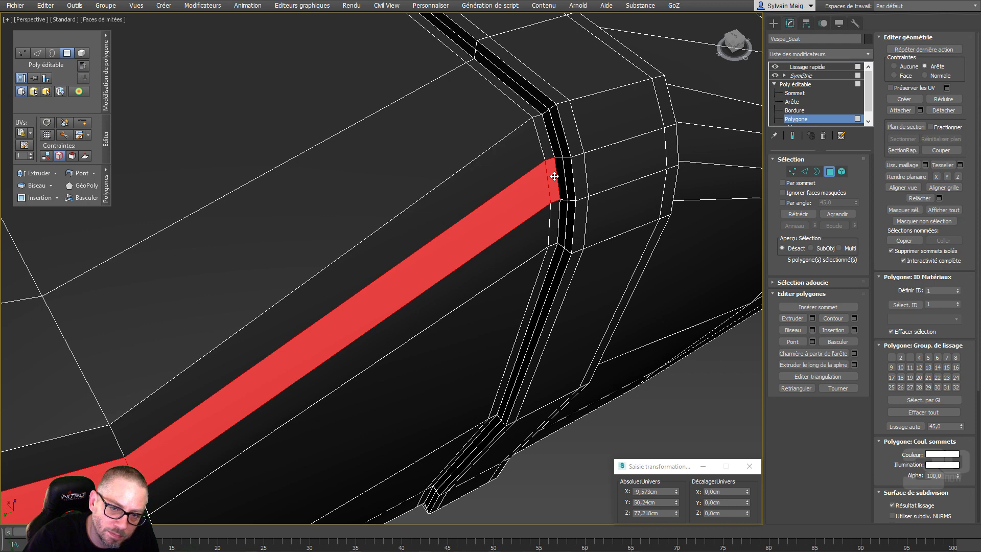
Extrude the selected polygon band outward by 0.131 cm
{"action": "right_click", "coordinate": [522, 196]}
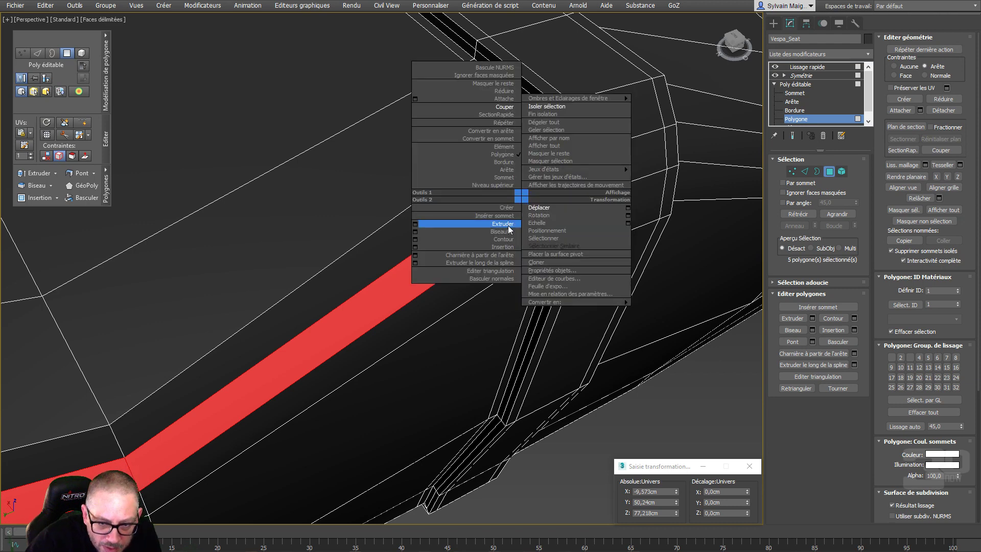
{"action": "left_click", "coordinate": [415, 224]}
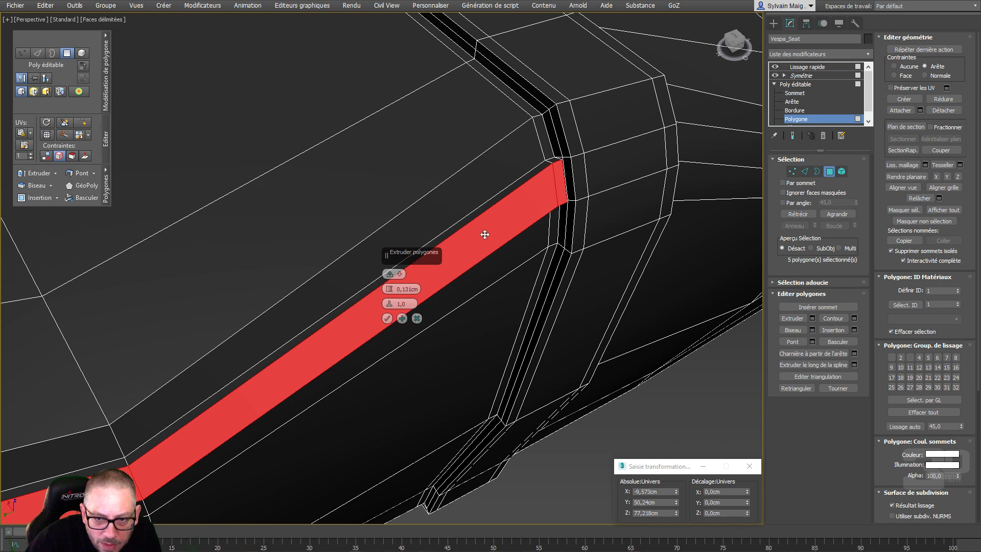
{"action": "left_click", "coordinate": [387, 319]}
Try to collapse the two thin polygons at the extruded band's end beside the strap, then clear the selection
{"action": "scroll", "coordinate": [603, 148], "scroll_direction": "up", "scroll_amount": 6}
{"action": "left_click", "coordinate": [610, 137]}
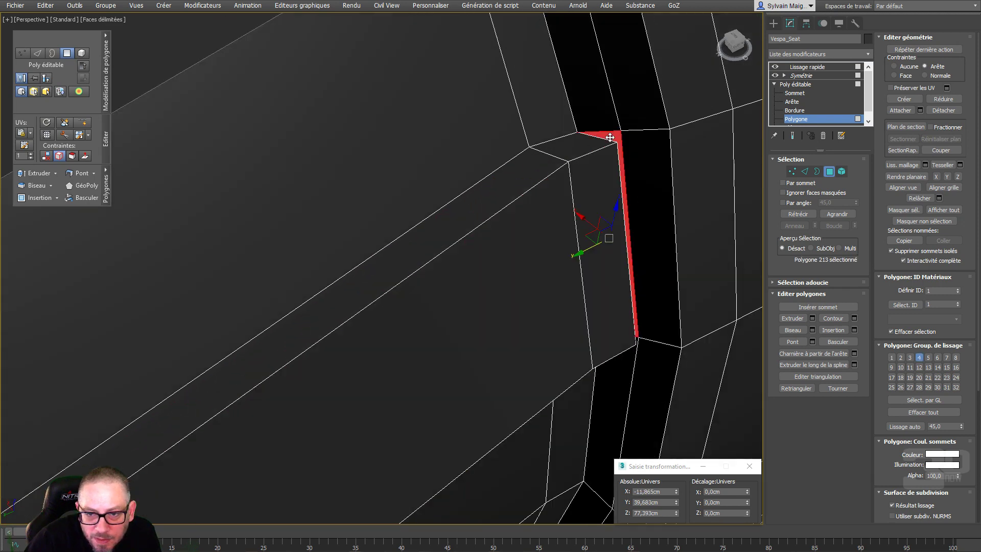
{"action": "middle_click_drag", "start_coordinate": [626, 175], "coordinate": [594, 189], "text": "alt"}
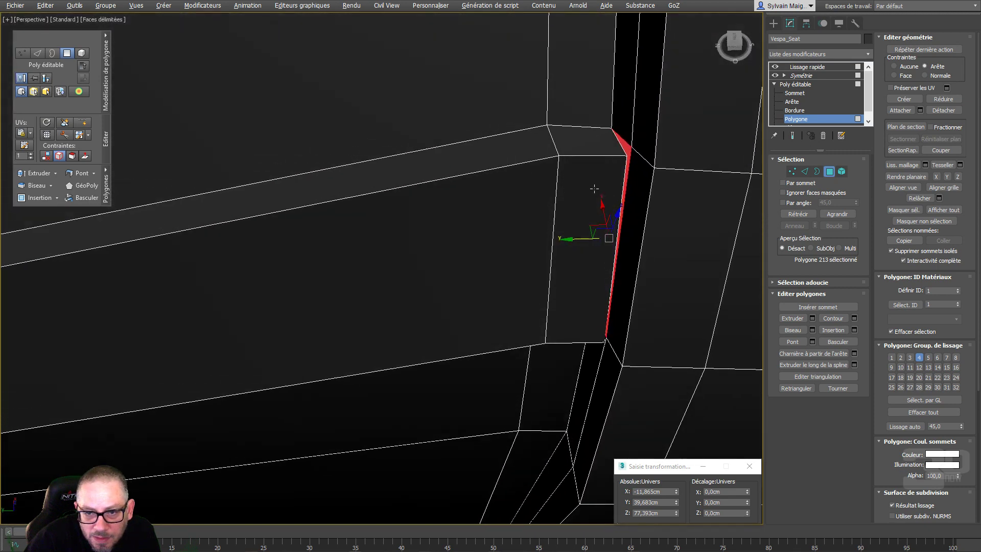
{"action": "left_click", "coordinate": [622, 162]}
{"action": "left_click", "coordinate": [622, 164]}
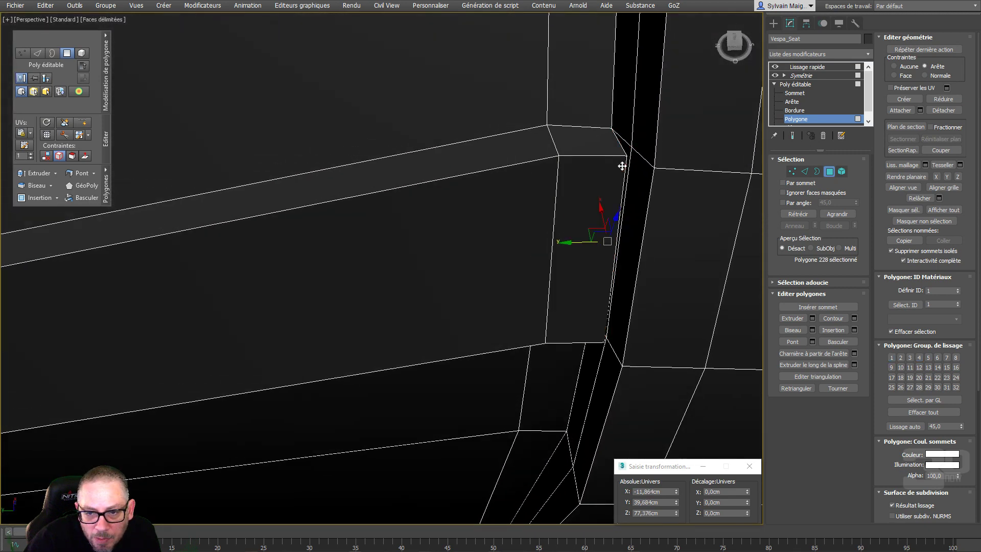
{"action": "left_click", "coordinate": [627, 148], "text": "ctrl"}
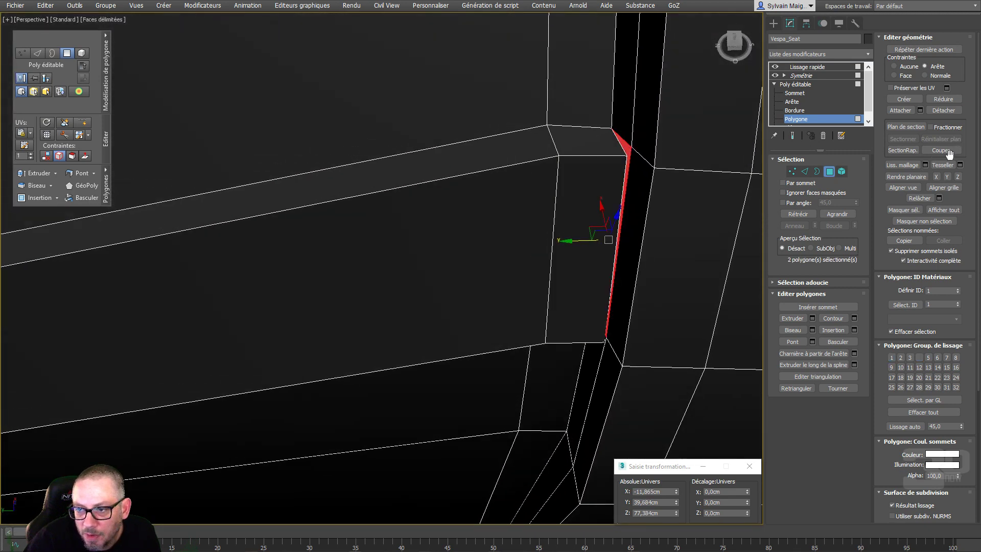
{"action": "left_click", "coordinate": [944, 99]}
{"action": "key", "text": "ctrl+z"}
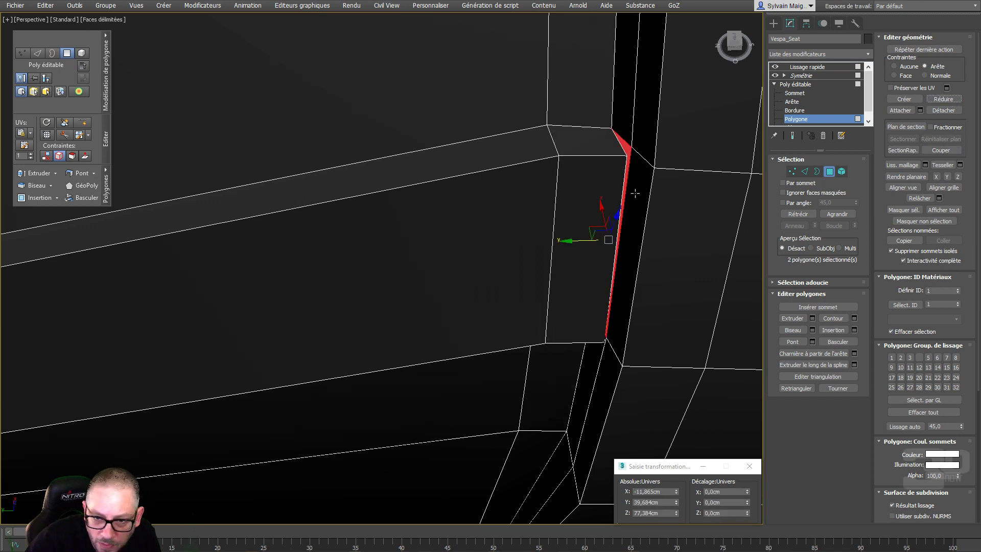
{"action": "left_click", "coordinate": [630, 185]}
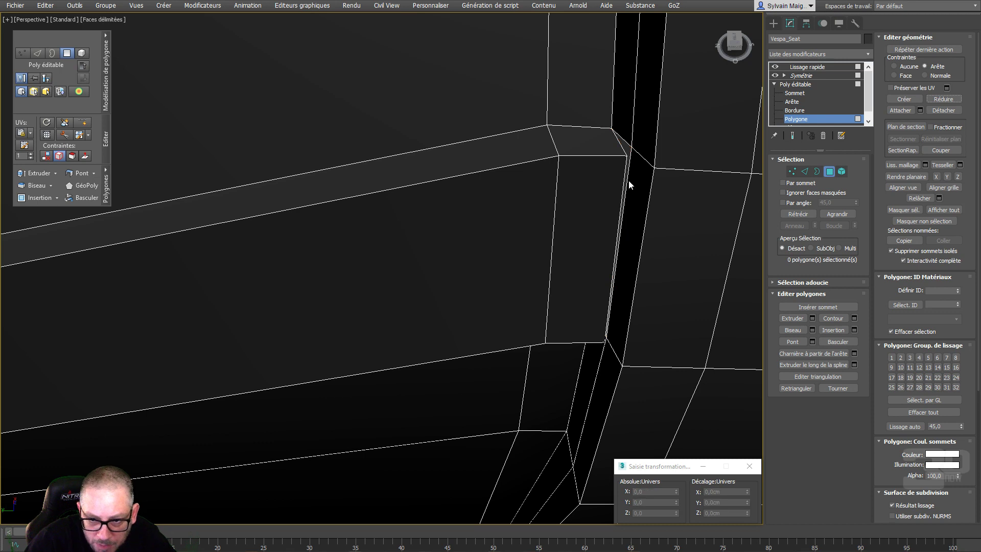
Target-weld the two outer corner vertices at the extruded band's end to the adjacent vertices in the strap's groove
{"action": "right_click", "coordinate": [616, 200]}
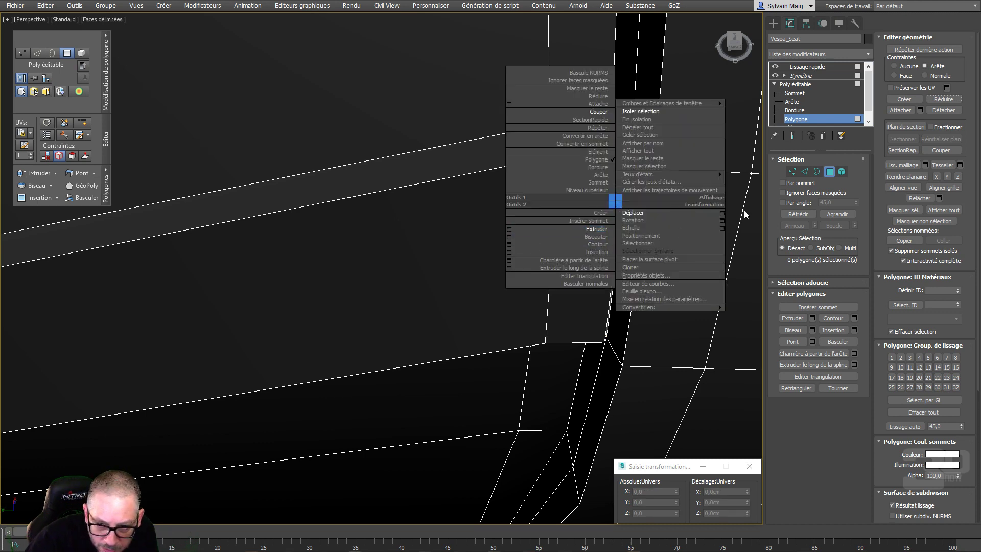
{"action": "left_click", "coordinate": [792, 172]}
{"action": "right_click", "coordinate": [600, 199]}
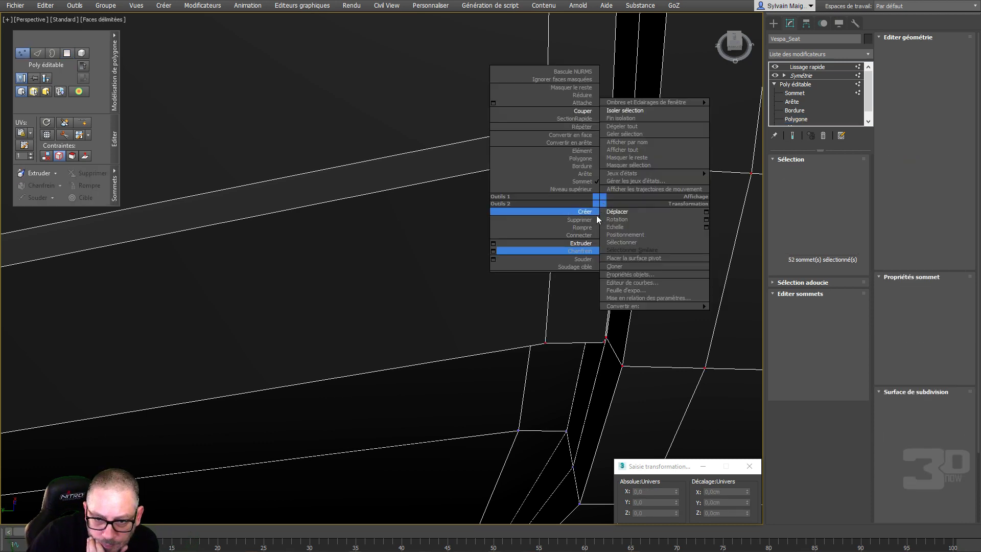
{"action": "left_click", "coordinate": [567, 266]}
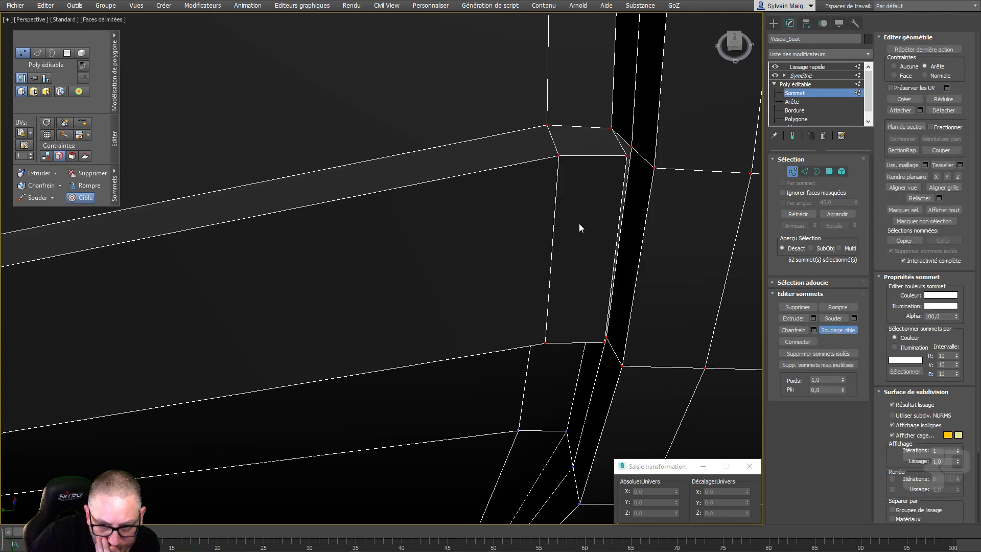
{"action": "left_click", "coordinate": [628, 156]}
{"action": "left_click", "coordinate": [631, 147]}
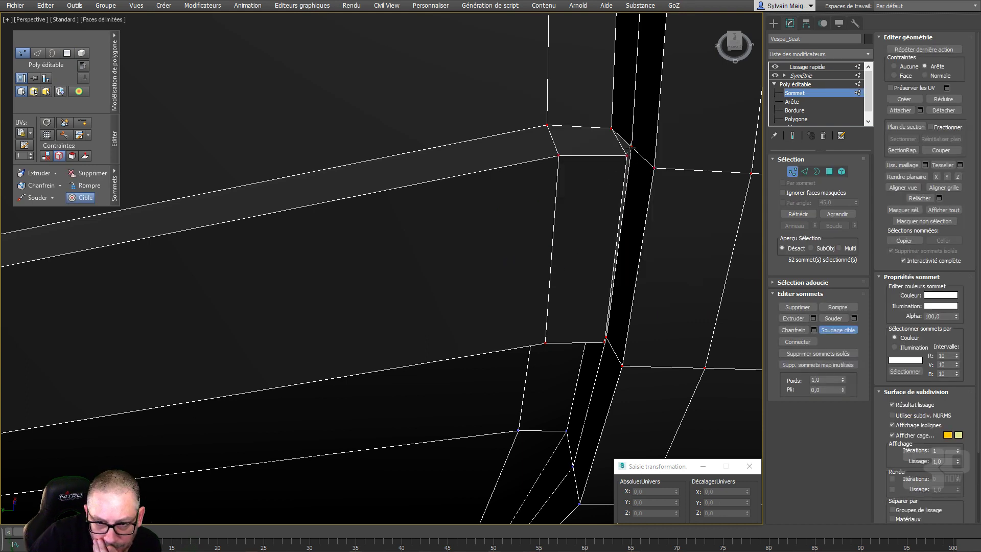
{"action": "left_click", "coordinate": [606, 340]}
{"action": "left_click", "coordinate": [607, 336]}
{"action": "scroll", "coordinate": [580, 305], "scroll_direction": "down", "scroll_amount": 10}
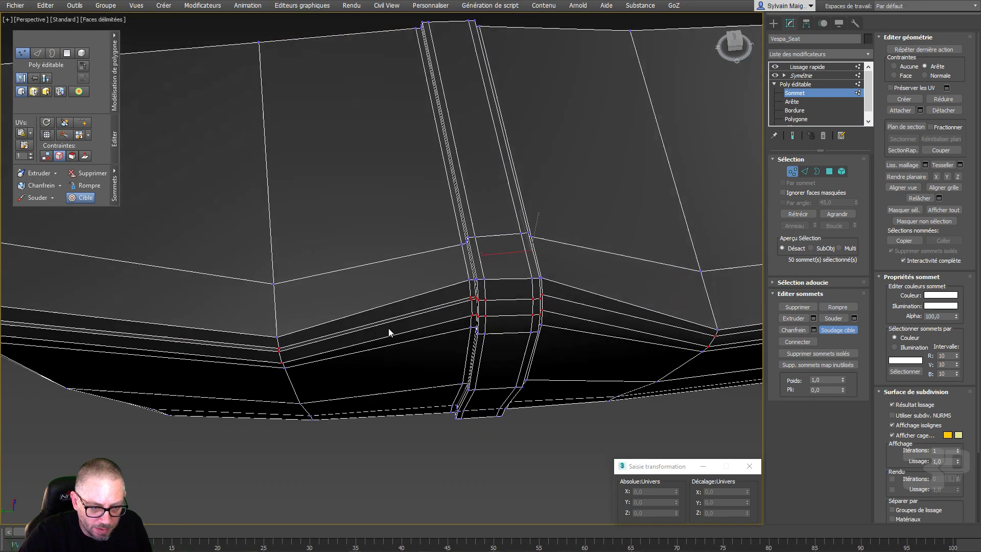
Leave target welding and nudge the upper corner vertex at the trim's end in the strap's groove slightly along its edge
{"action": "middle_click_drag", "start_coordinate": [388, 332], "coordinate": [421, 310], "text": "alt"}
{"action": "scroll", "coordinate": [565, 273], "scroll_direction": "up", "scroll_amount": 6}
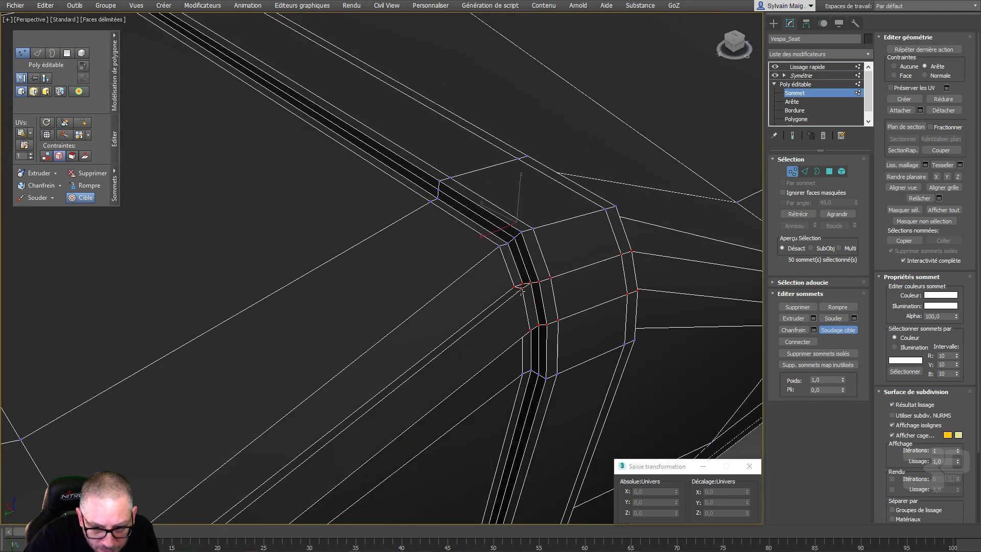
{"action": "right_click", "coordinate": [543, 260]}
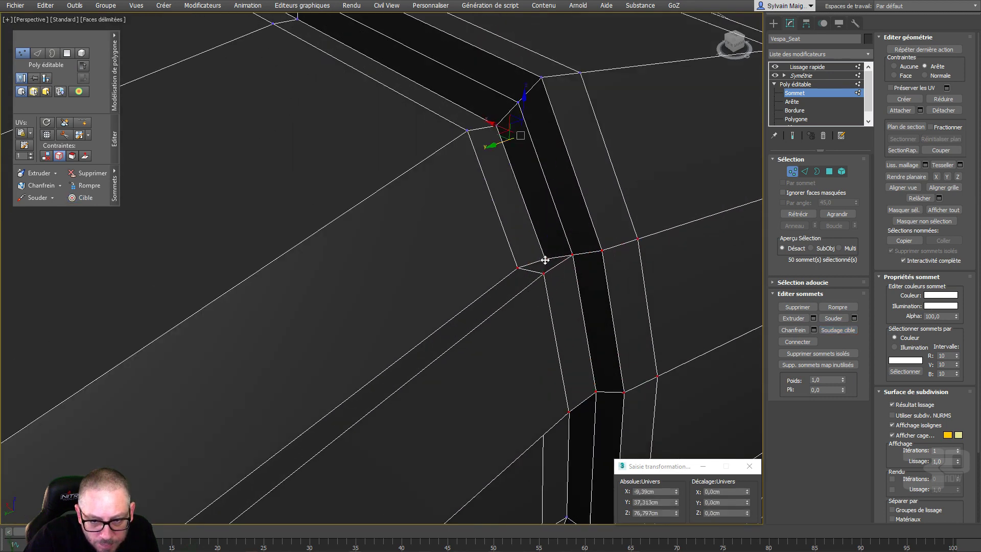
{"action": "left_click", "coordinate": [544, 260]}
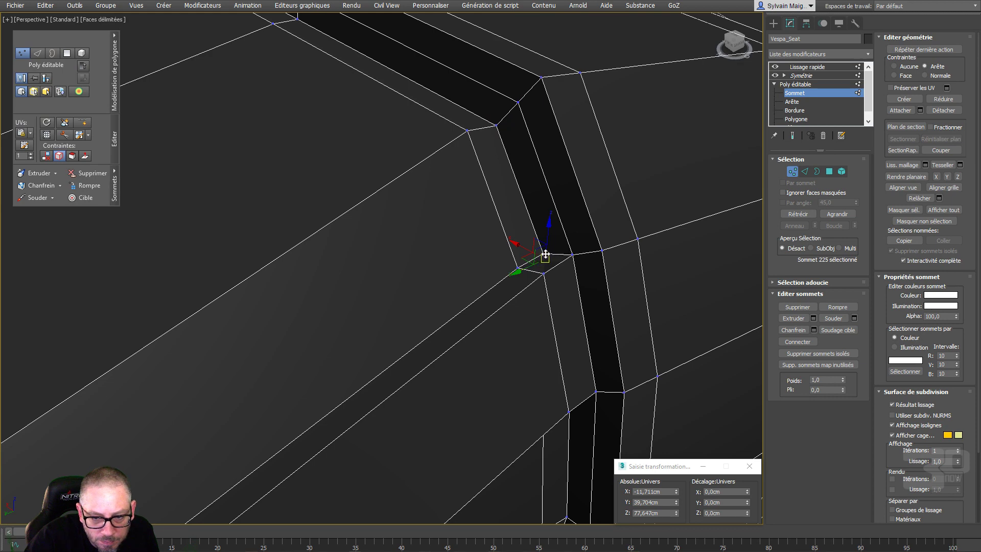
{"action": "left_click_drag", "start_coordinate": [545, 255], "coordinate": [543, 256]}
{"action": "middle_click_drag", "start_coordinate": [543, 256], "coordinate": [584, 382], "text": "alt"}
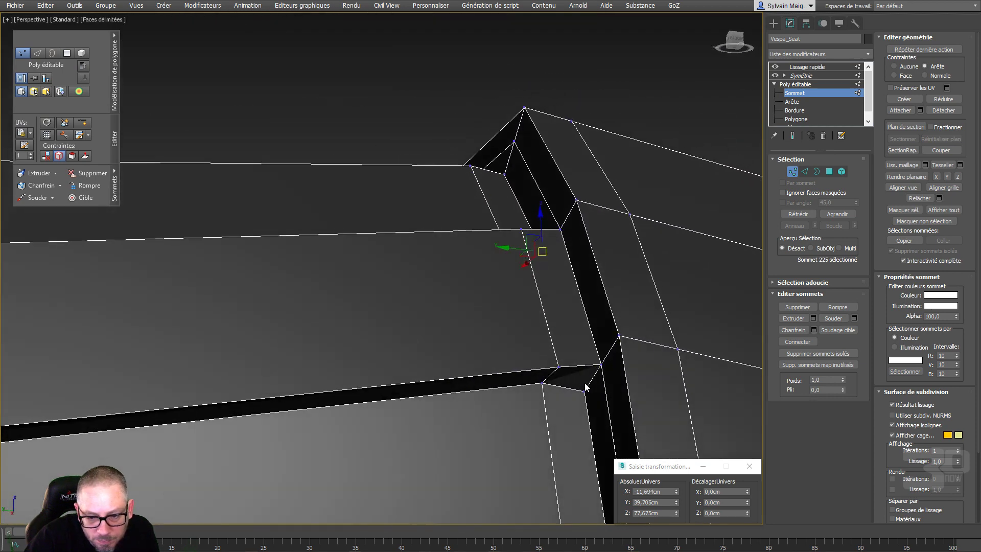
Remove the edge constraint and raise the lower corner vertex at the trim's end in the groove to Z 77.107 cm
{"action": "left_click", "coordinate": [584, 392]}
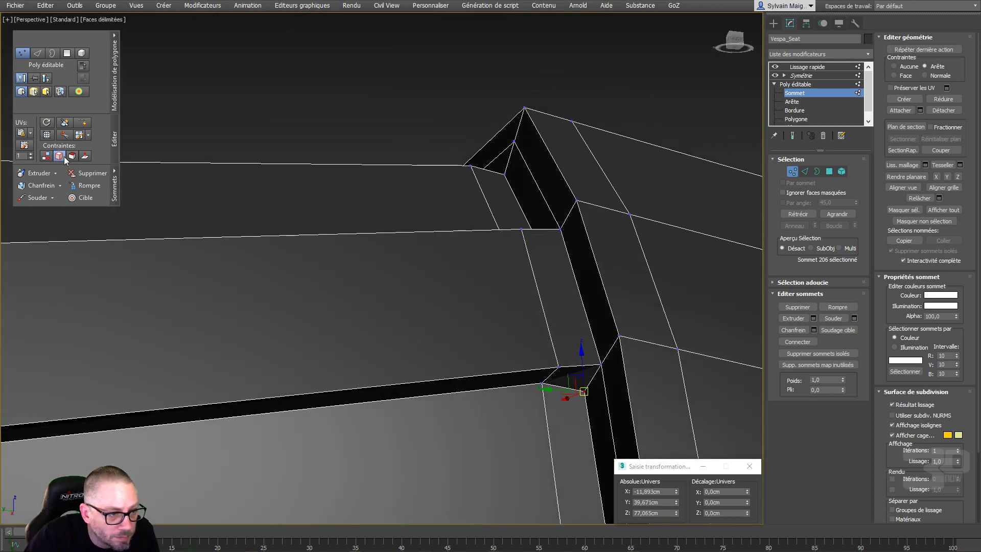
{"action": "left_click", "coordinate": [46, 156]}
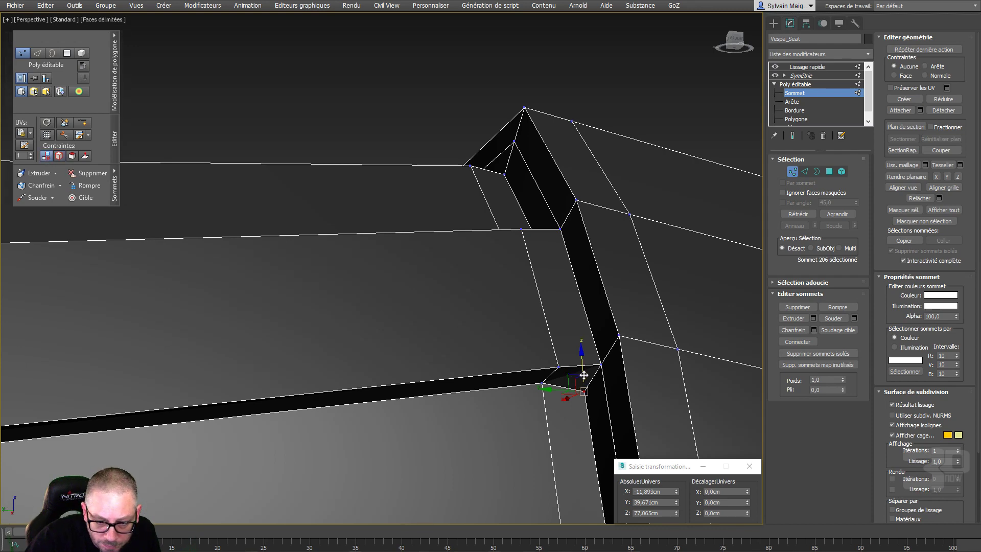
{"action": "left_click_drag", "start_coordinate": [583, 375], "coordinate": [582, 365]}
{"action": "scroll", "coordinate": [581, 365], "scroll_direction": "down", "scroll_amount": 2}
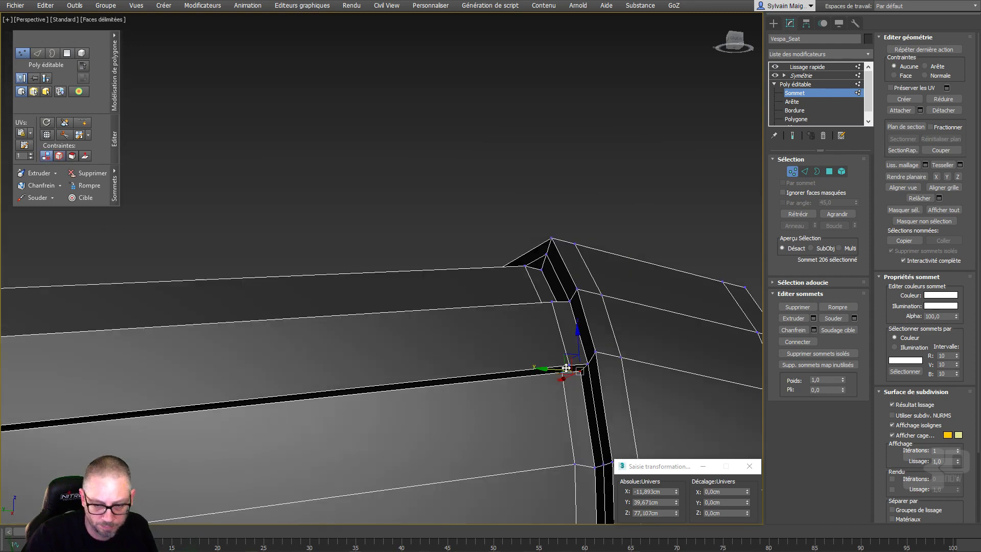
Delete the thin end-cap polygon that closes the extruded trim on the seat's symmetry plane
{"action": "middle_click_drag", "start_coordinate": [566, 368], "coordinate": [499, 400], "text": "alt"}
{"action": "scroll", "coordinate": [315, 300], "scroll_direction": "down", "scroll_amount": 4}
{"action": "middle_click_drag", "start_coordinate": [315, 301], "coordinate": [458, 240], "text": "alt"}
{"action": "scroll", "coordinate": [420, 270], "scroll_direction": "down", "scroll_amount": 4}
{"action": "scroll", "coordinate": [329, 346], "scroll_direction": "up", "scroll_amount": 8}
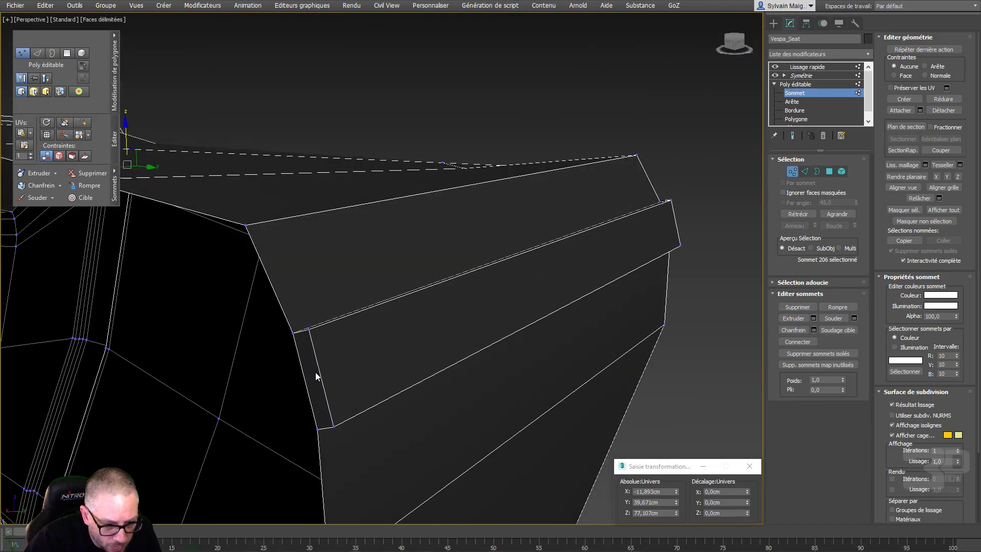
{"action": "key", "text": "4"}
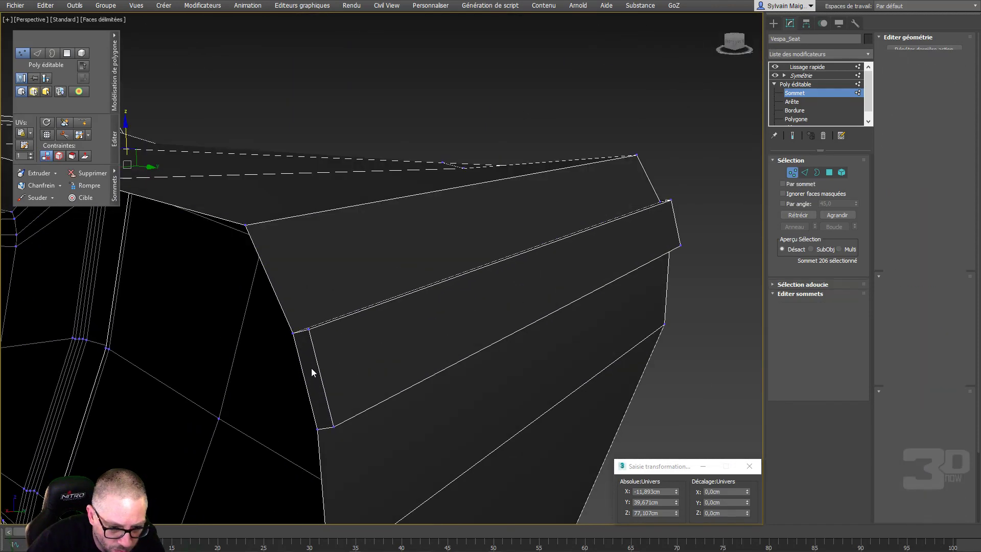
{"action": "left_click", "coordinate": [308, 355]}
{"action": "key", "text": "Delete"}
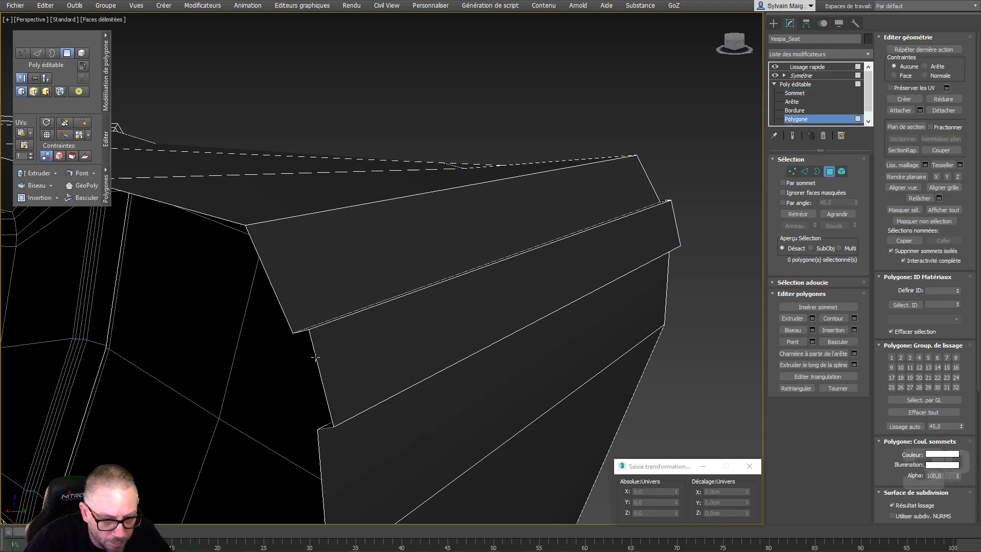
Select the open border edges along the symmetry plane, make them planar in X, reset their absolute X position, and clear the selection
{"action": "key", "text": "2"}
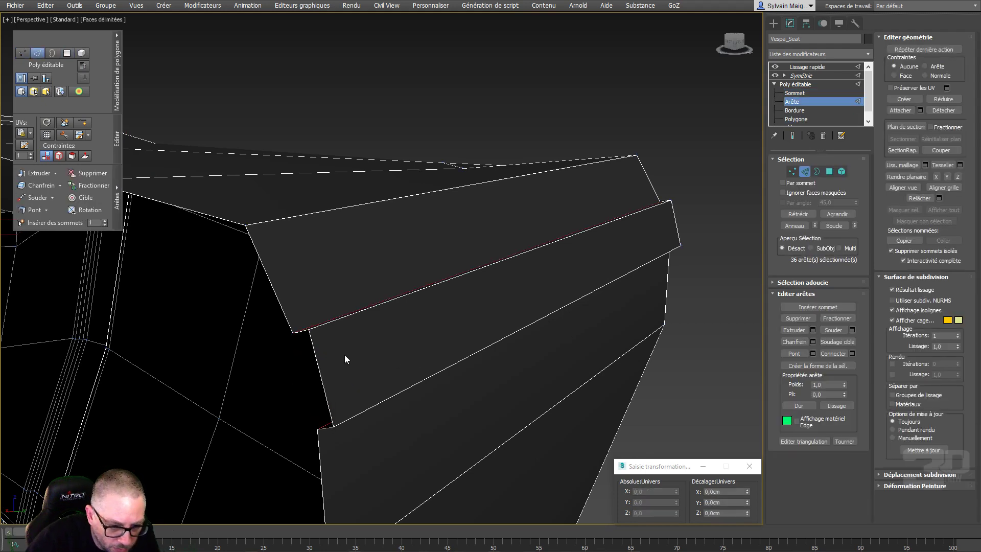
{"action": "double_click", "coordinate": [313, 347]}
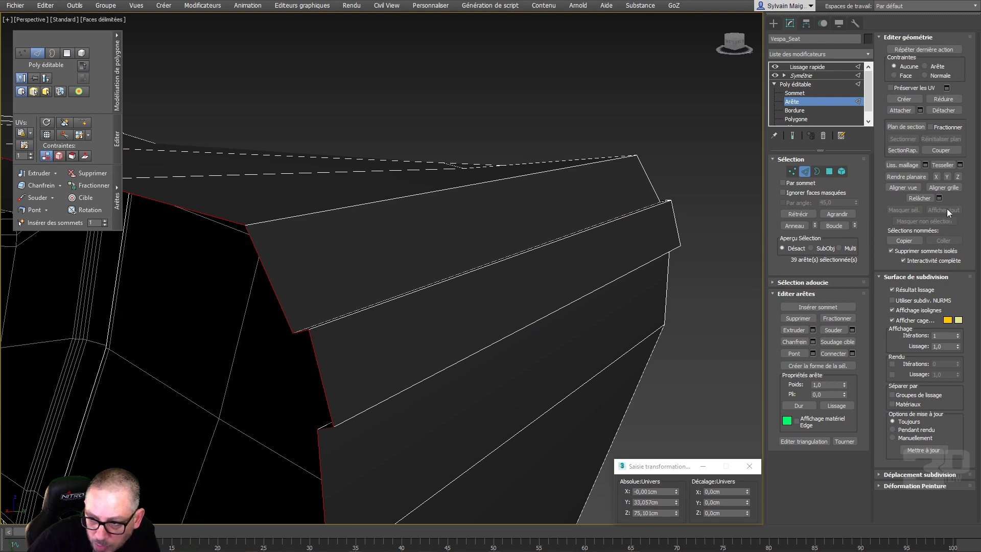
{"action": "left_click", "coordinate": [936, 177]}
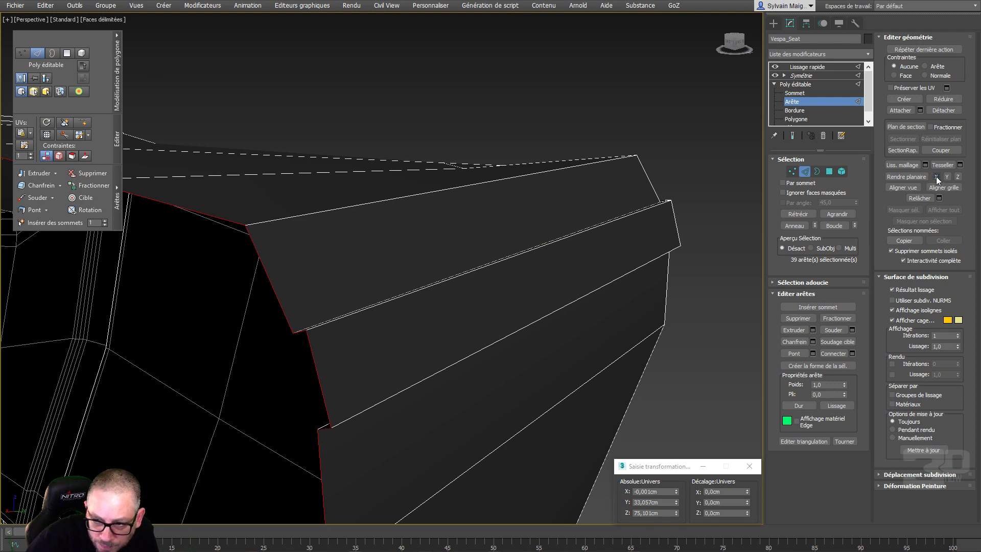
{"action": "right_click", "coordinate": [677, 492]}
{"action": "left_click", "coordinate": [713, 349]}
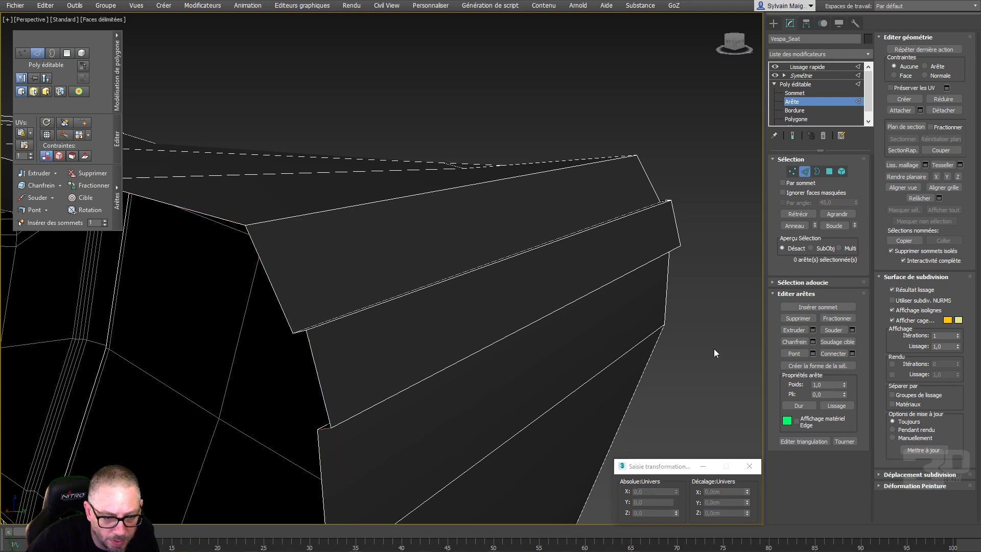
Show the end result without wireframe edges and examine the smoothed trim and its junction with the strap
{"action": "scroll", "coordinate": [713, 348], "scroll_direction": "down", "scroll_amount": 5}
{"action": "scroll", "coordinate": [693, 347], "scroll_direction": "up", "scroll_amount": 4}
{"action": "middle_click_drag", "start_coordinate": [693, 348], "coordinate": [786, 353], "text": "alt"}
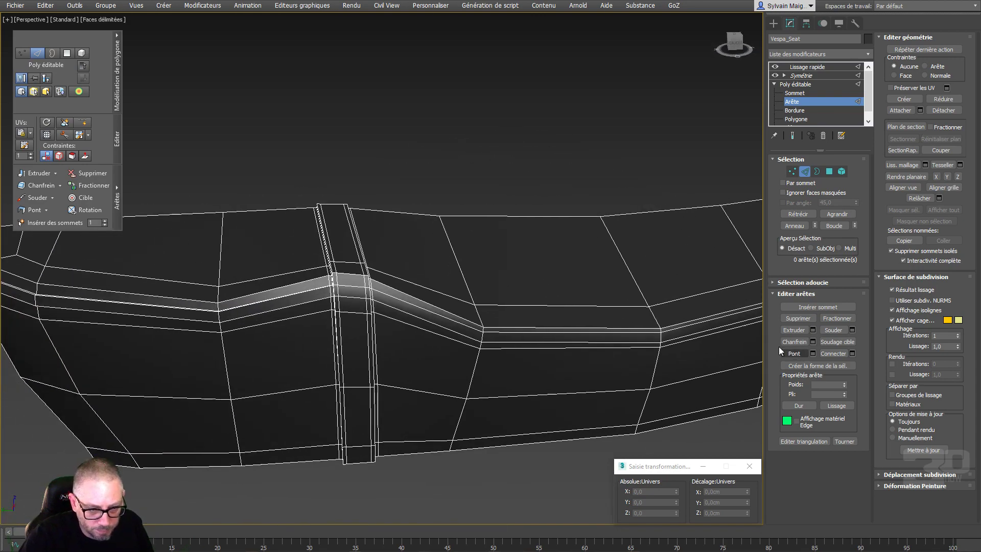
{"action": "left_click", "coordinate": [792, 136]}
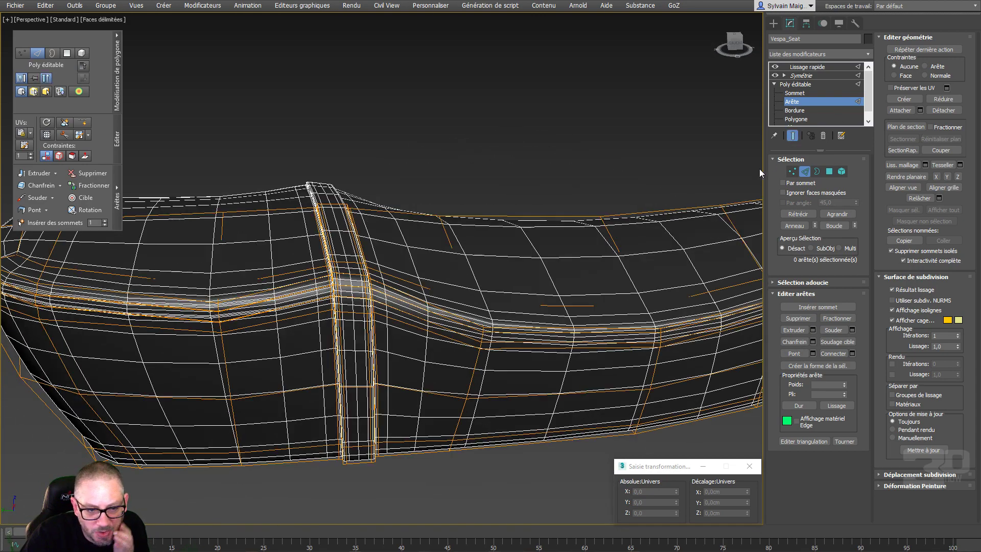
{"action": "key", "text": "F4"}
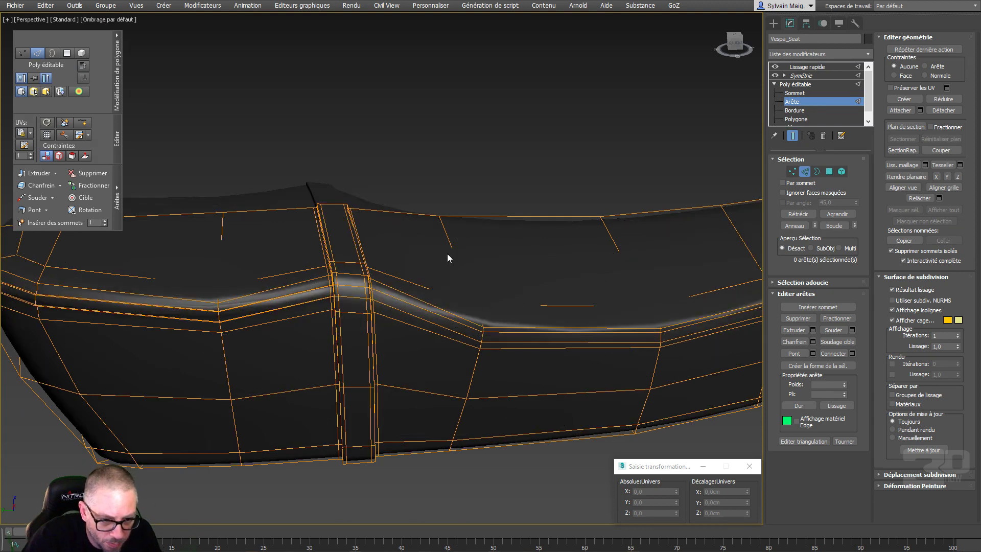
{"action": "mouse_move", "coordinate": [447, 255]}
{"action": "middle_mouse_down", "text": "alt"}
{"action": "mouse_move", "coordinate": [532, 262]}
{"action": "mouse_move", "coordinate": [585, 253]}
{"action": "mouse_move", "coordinate": [482, 228]}
{"action": "mouse_move", "coordinate": [431, 276]}
{"action": "mouse_move", "coordinate": [517, 281]}
{"action": "mouse_move", "coordinate": [498, 280]}
{"action": "middle_mouse_up", "text": "alt"}
{"action": "scroll", "coordinate": [458, 318], "scroll_direction": "down", "scroll_amount": 5}
{"action": "middle_click_drag", "start_coordinate": [458, 318], "coordinate": [545, 351], "text": "alt"}
{"action": "scroll", "coordinate": [504, 317], "scroll_direction": "up", "scroll_amount": 5}
{"action": "middle_click_drag", "start_coordinate": [426, 332], "coordinate": [473, 335], "text": "alt"}
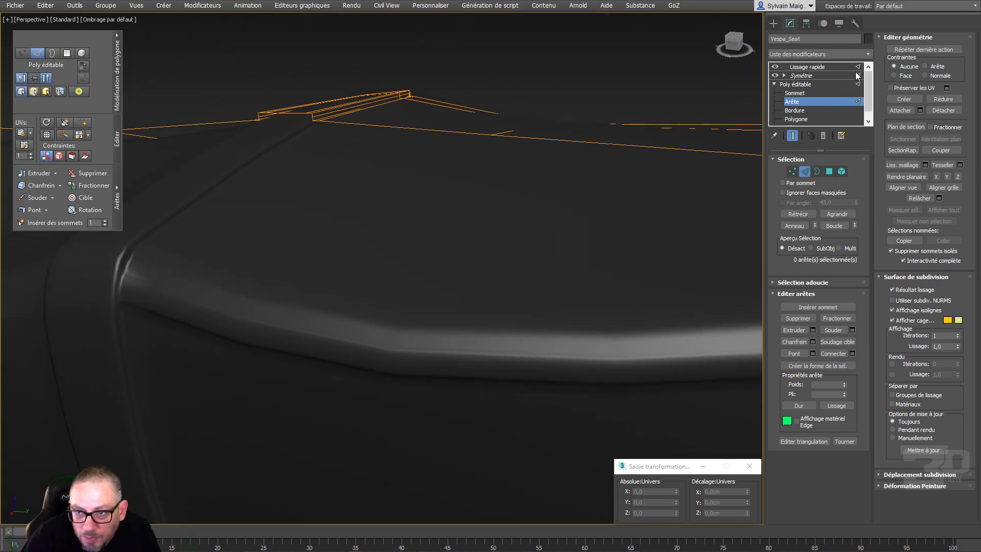
Set the TurboSmooth modifier to 2 iterations and check the trim around the seat's shorter end
{"action": "left_click", "coordinate": [846, 66]}
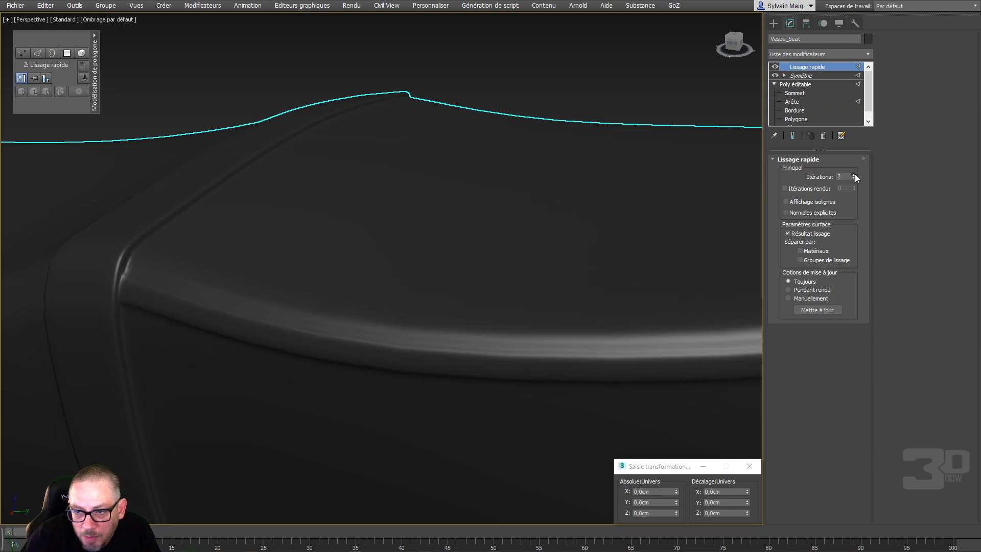
{"action": "scroll", "coordinate": [344, 300], "scroll_direction": "down", "scroll_amount": 5}
{"action": "middle_click_drag", "start_coordinate": [344, 300], "coordinate": [396, 312], "text": "alt"}
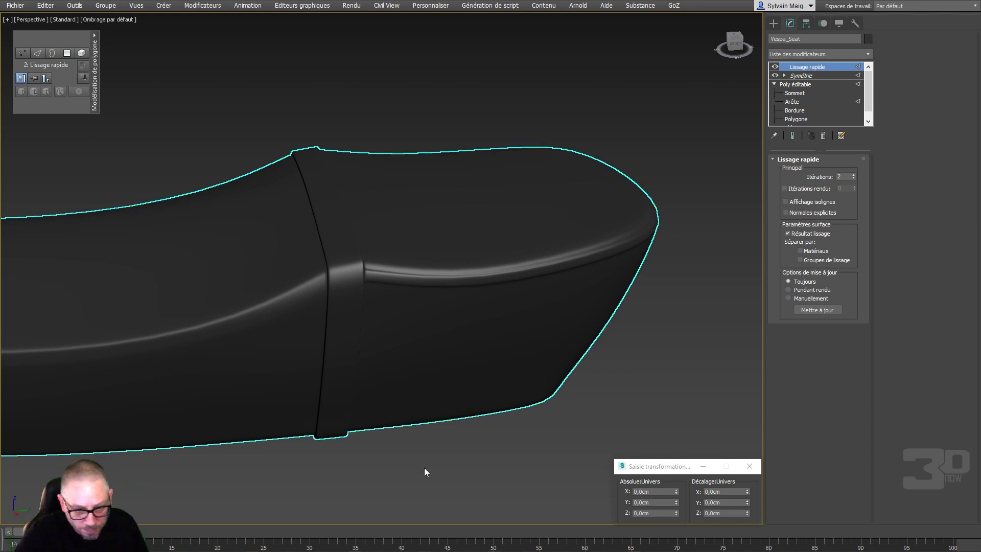
Turn off the TurboSmooth modifier and inspect the unsmoothed rim on the longer side of the strap
{"action": "left_click", "coordinate": [775, 67]}
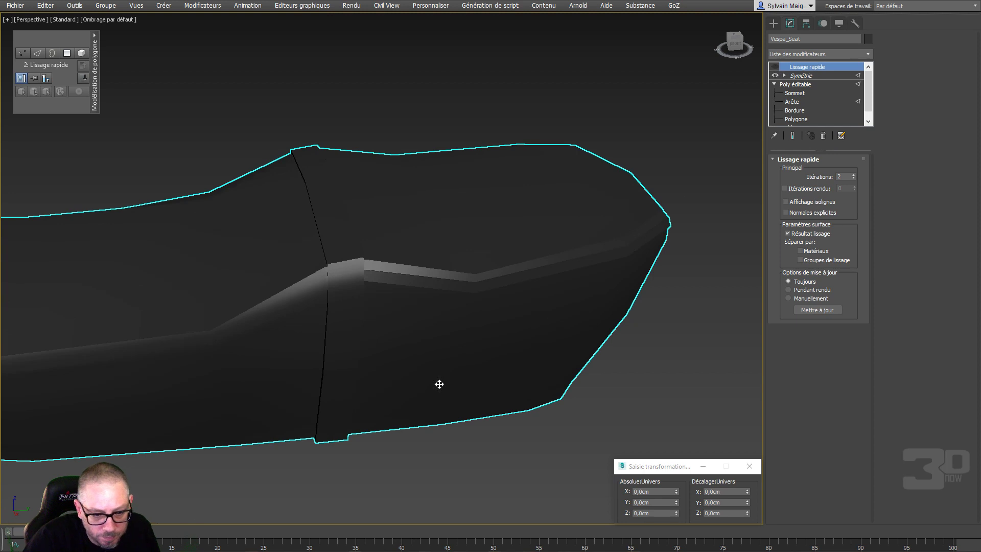
{"action": "middle_click_drag", "start_coordinate": [439, 385], "coordinate": [463, 424], "text": "alt"}
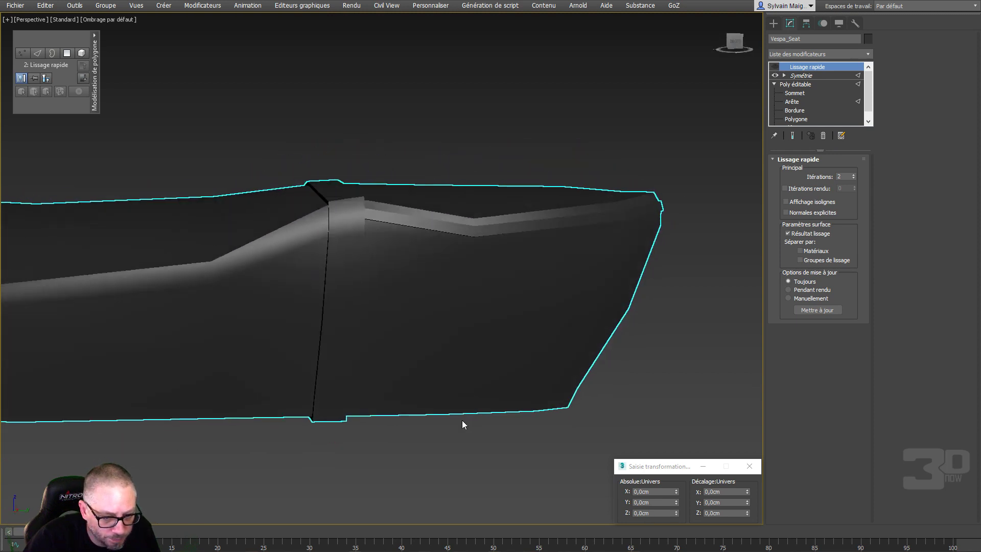
{"action": "scroll", "coordinate": [461, 420], "scroll_direction": "down", "scroll_amount": 4}
{"action": "middle_click_drag", "start_coordinate": [331, 367], "coordinate": [407, 394], "text": "alt"}
{"action": "scroll", "coordinate": [250, 375], "scroll_direction": "up", "scroll_amount": 5}
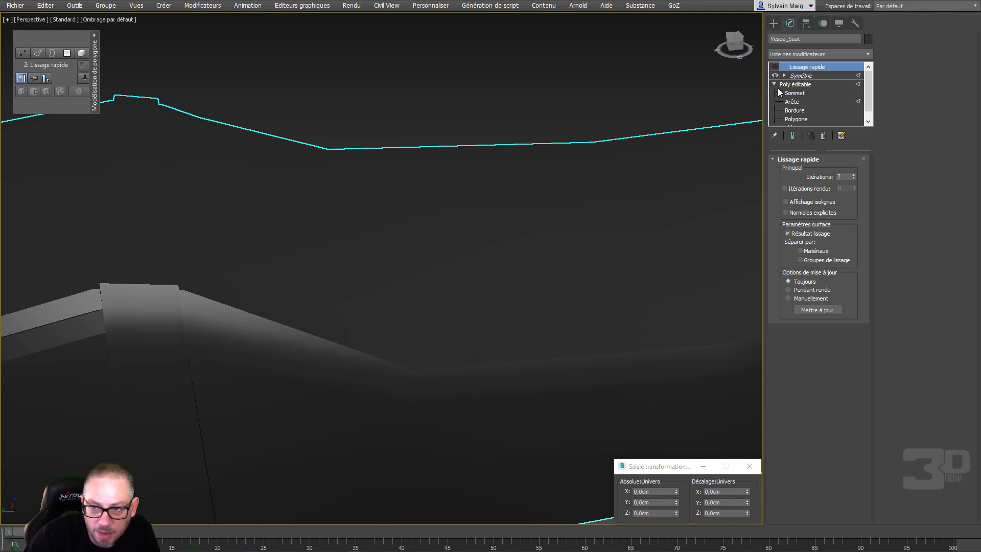
Show the edged faces and select the first four narrow polygons below the rim, from the strap along the seat's longer part
{"action": "scroll", "coordinate": [797, 122], "scroll_direction": "down", "scroll_amount": 1}
{"action": "left_click", "coordinate": [797, 113]}
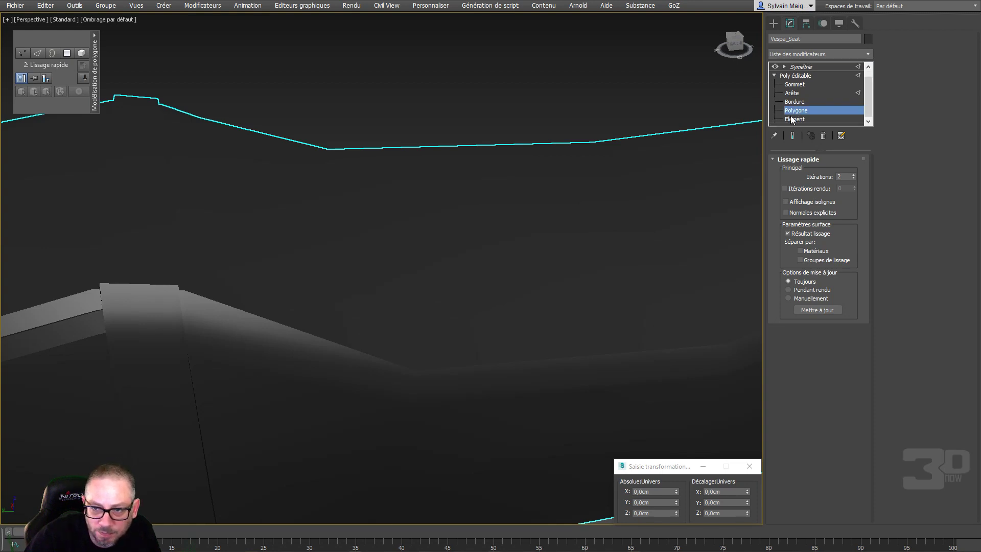
{"action": "key", "text": "F4"}
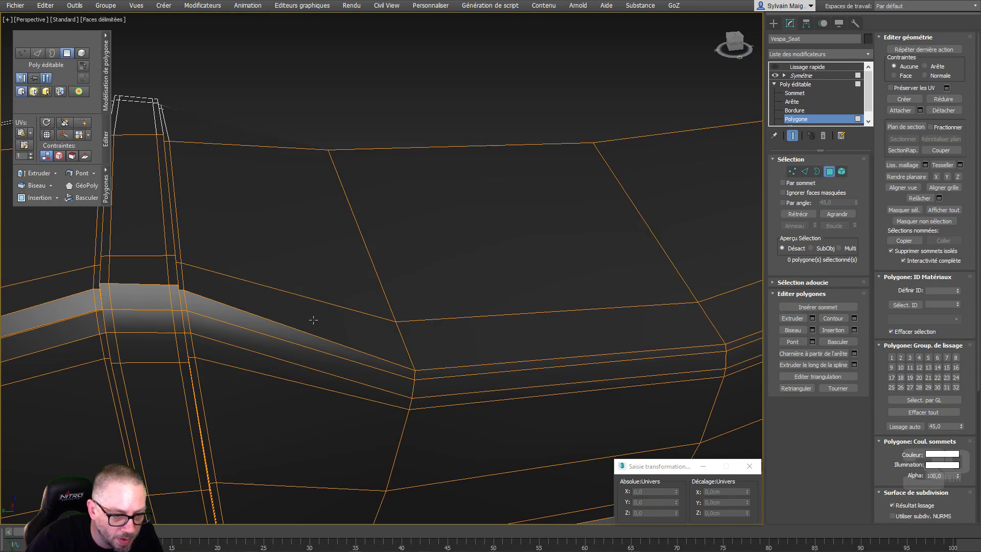
{"action": "left_click", "coordinate": [248, 337]}
{"action": "left_click", "coordinate": [461, 384], "text": "ctrl"}
{"action": "middle_click_drag", "start_coordinate": [559, 372], "coordinate": [236, 344]}
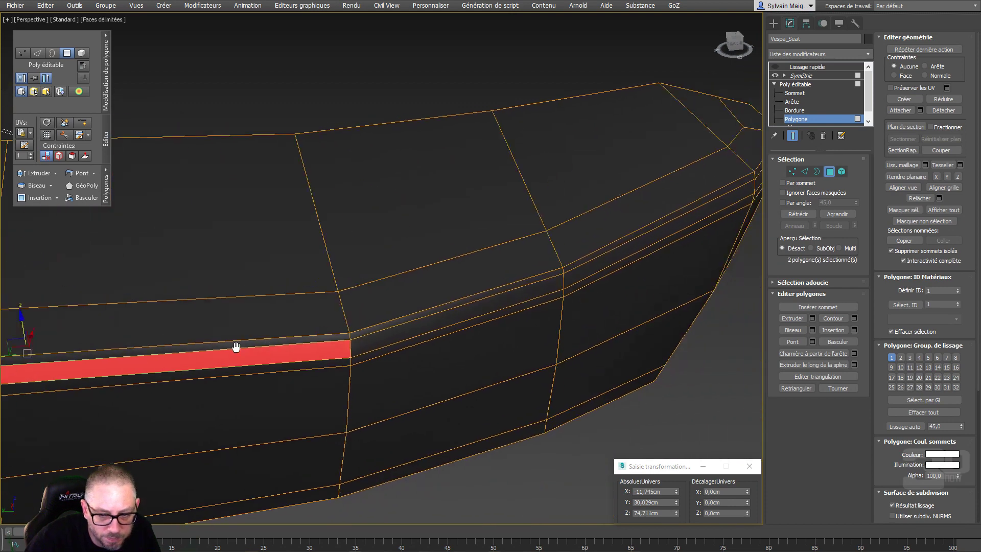
{"action": "left_click", "coordinate": [482, 307], "text": "ctrl"}
{"action": "left_click", "coordinate": [604, 262], "text": "ctrl"}
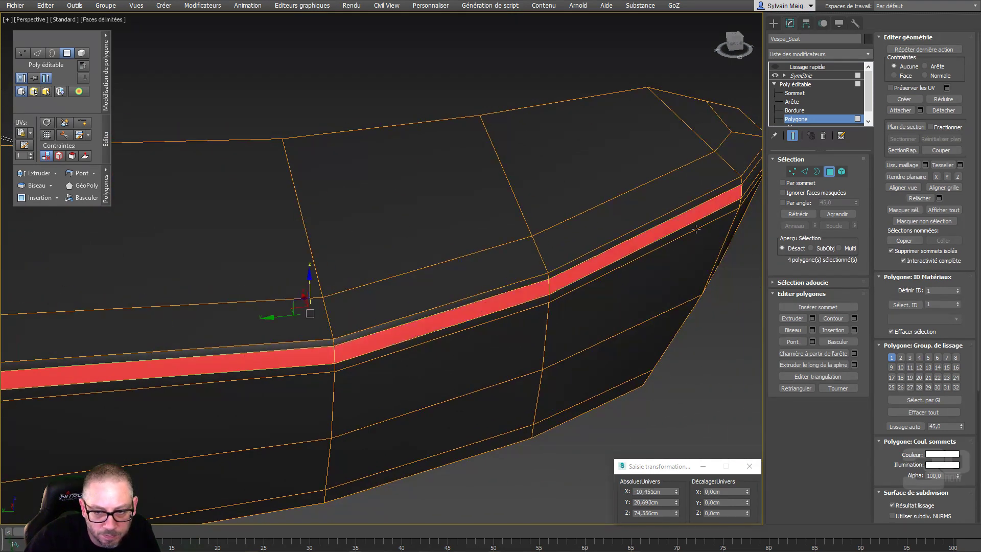
Add the two remaining narrow band polygons around the seat's rounded end to the selection, up to the symmetry line
{"action": "middle_click_drag", "start_coordinate": [604, 262], "coordinate": [455, 313]}
{"action": "scroll", "coordinate": [434, 327], "scroll_direction": "up", "scroll_amount": 3}
{"action": "middle_click_drag", "start_coordinate": [416, 339], "coordinate": [266, 146]}
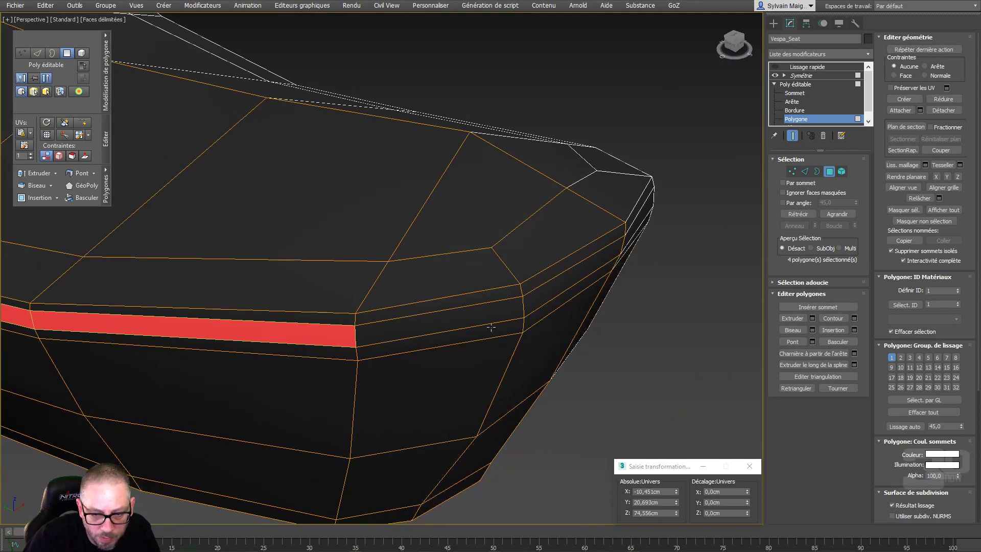
{"action": "left_click", "coordinate": [490, 318], "text": "ctrl"}
{"action": "left_click", "coordinate": [566, 283], "text": "ctrl"}
{"action": "scroll", "coordinate": [616, 277], "scroll_direction": "down", "scroll_amount": 5}
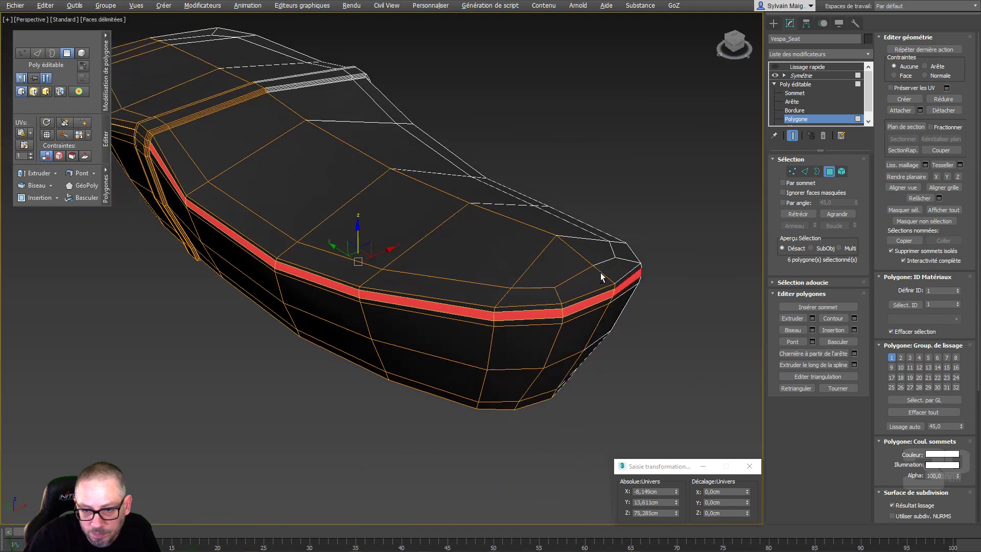
Extrude the selected polygon band of the seat's longer part outward by 0.131 cm
{"action": "middle_click_drag", "start_coordinate": [603, 276], "coordinate": [603, 255], "text": "alt"}
{"action": "right_click", "coordinate": [648, 226]}
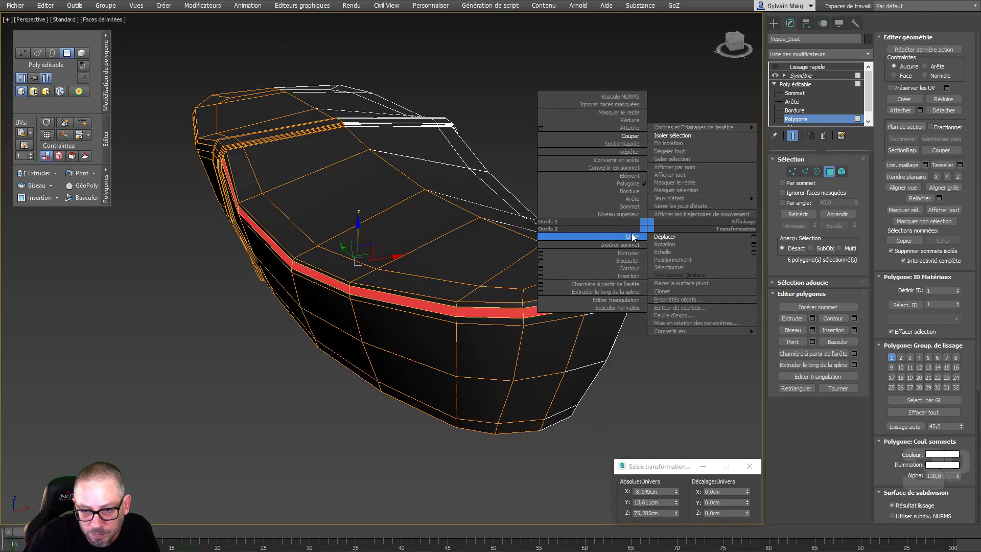
{"action": "left_click", "coordinate": [541, 252]}
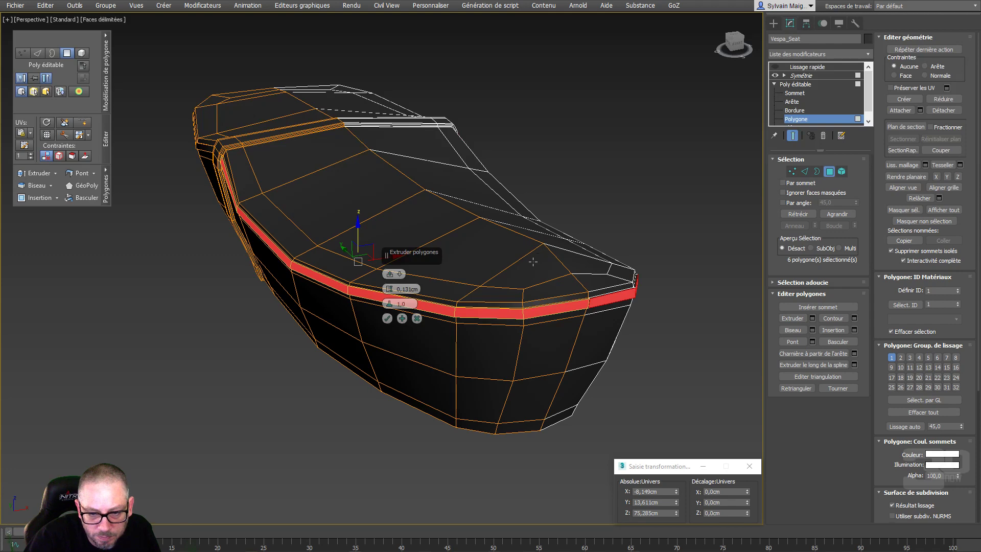
{"action": "left_click", "coordinate": [386, 320]}
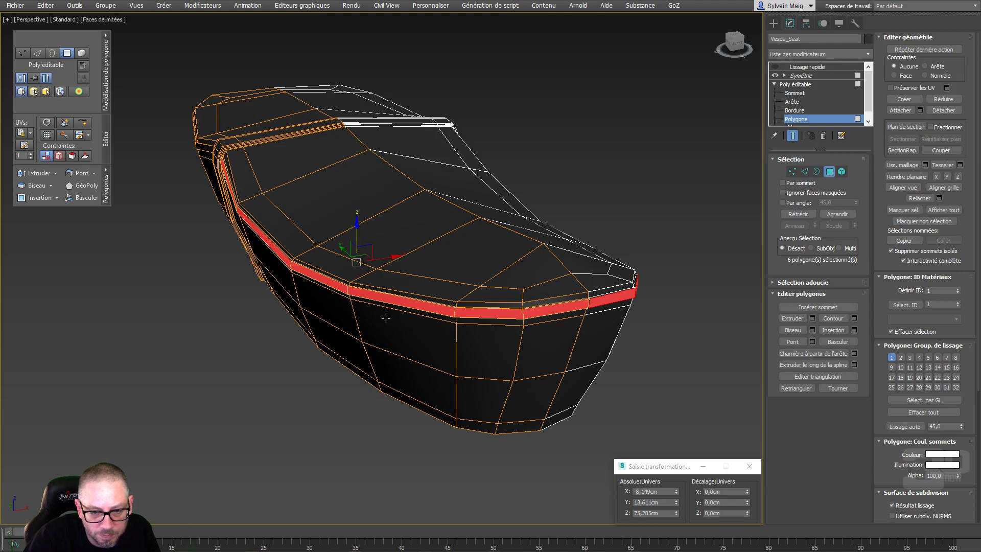
Delete the thin end-cap polygon of the new extruded trim on the symmetry line at the seat's rounded end
{"action": "mouse_move", "coordinate": [346, 349]}
{"action": "middle_mouse_down", "text": "alt"}
{"action": "mouse_move", "coordinate": [359, 353]}
{"action": "mouse_move", "coordinate": [333, 356]}
{"action": "middle_mouse_up", "text": "alt"}
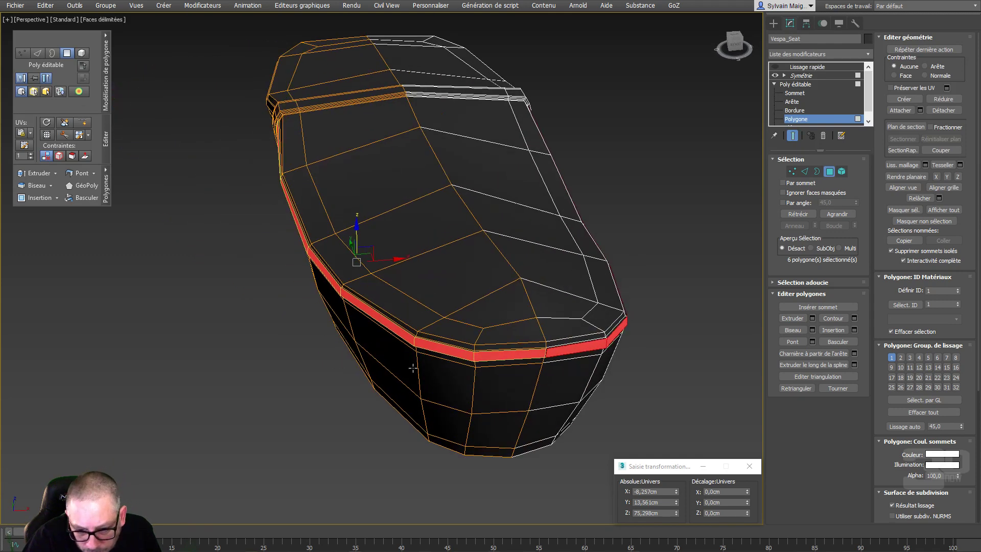
{"action": "scroll", "coordinate": [591, 330], "scroll_direction": "up", "scroll_amount": 8}
{"action": "left_click", "coordinate": [282, 481]}
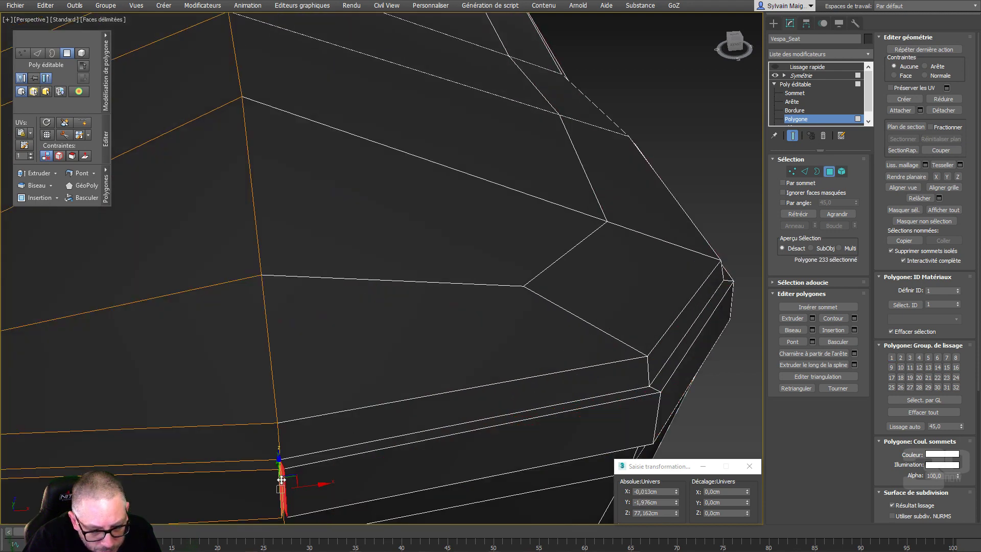
{"action": "key", "text": "Delete"}
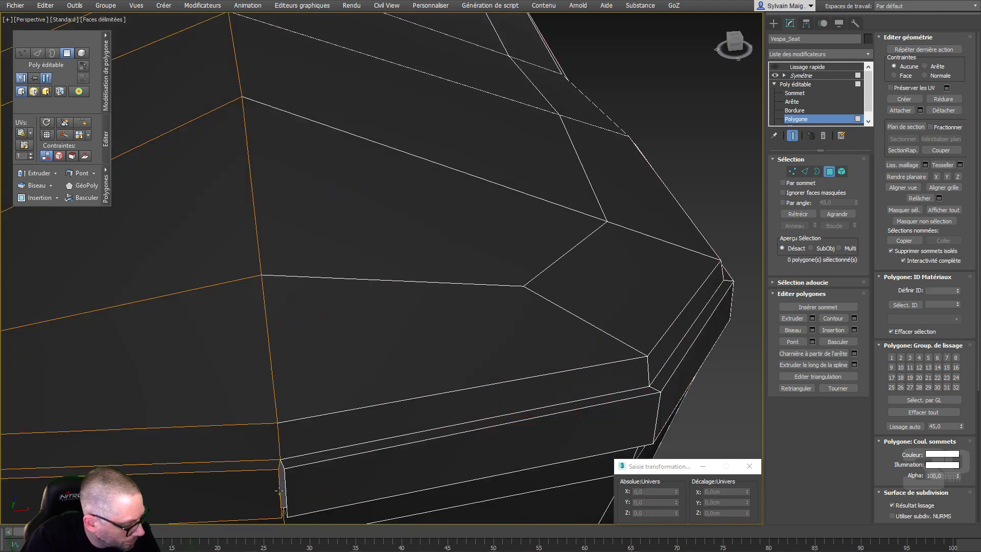
Align the trim's open end edge with the symmetry line at the seat's rounded end by setting its absolute X to 0,0 cm
{"action": "key", "text": "2"}
{"action": "left_click", "coordinate": [280, 490]}
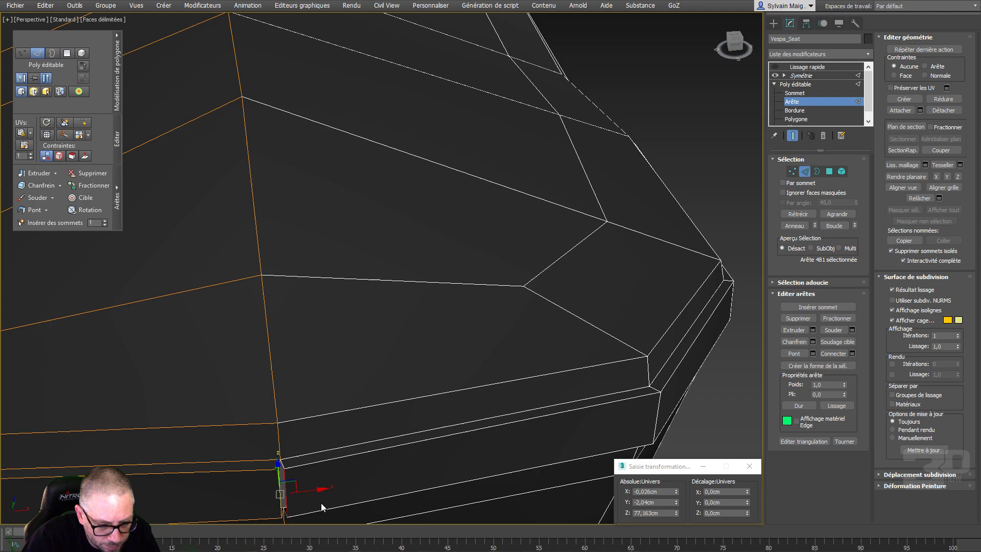
{"action": "right_click", "coordinate": [676, 492]}
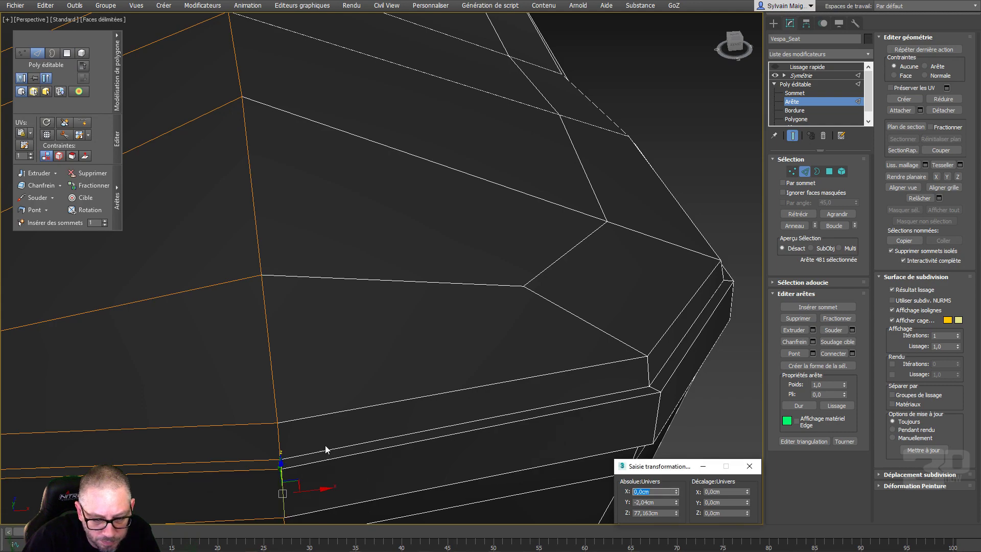
Delete the narrow strap groove polygon and the adjoining polygon between the strap and the end of the raised trim
{"action": "scroll", "coordinate": [326, 448], "scroll_direction": "down", "scroll_amount": 8}
{"action": "middle_click_drag", "start_coordinate": [258, 426], "coordinate": [312, 396], "text": "alt"}
{"action": "middle_click_drag", "start_coordinate": [312, 396], "coordinate": [835, 239]}
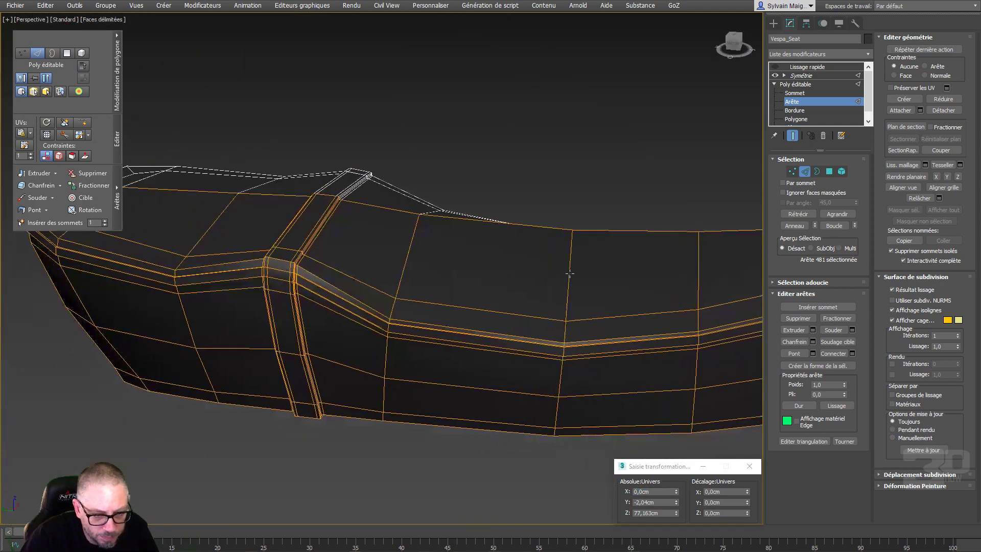
{"action": "scroll", "coordinate": [286, 282], "scroll_direction": "up", "scroll_amount": 2}
{"action": "scroll", "coordinate": [351, 204], "scroll_direction": "up", "scroll_amount": 3}
{"action": "scroll", "coordinate": [348, 252], "scroll_direction": "up", "scroll_amount": 3}
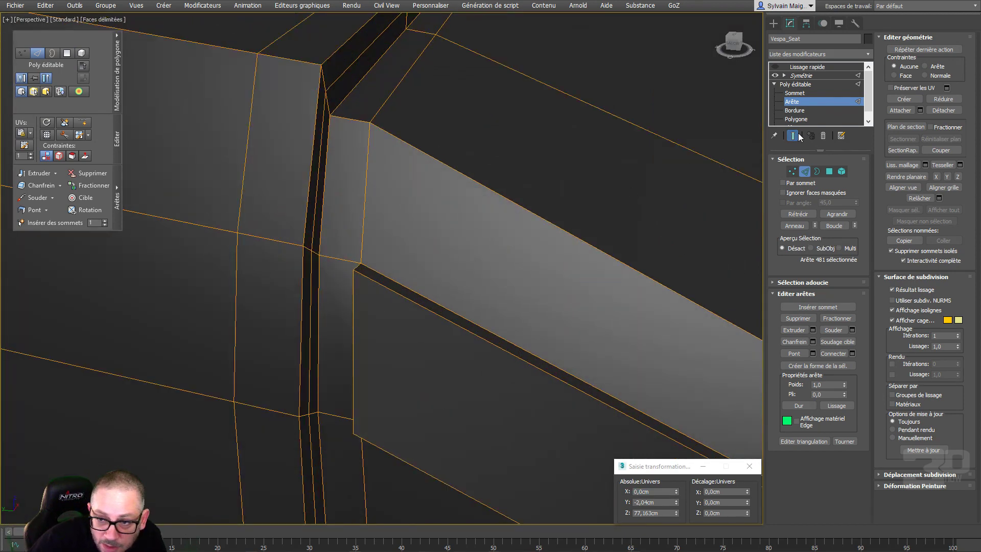
{"action": "left_click", "coordinate": [829, 172]}
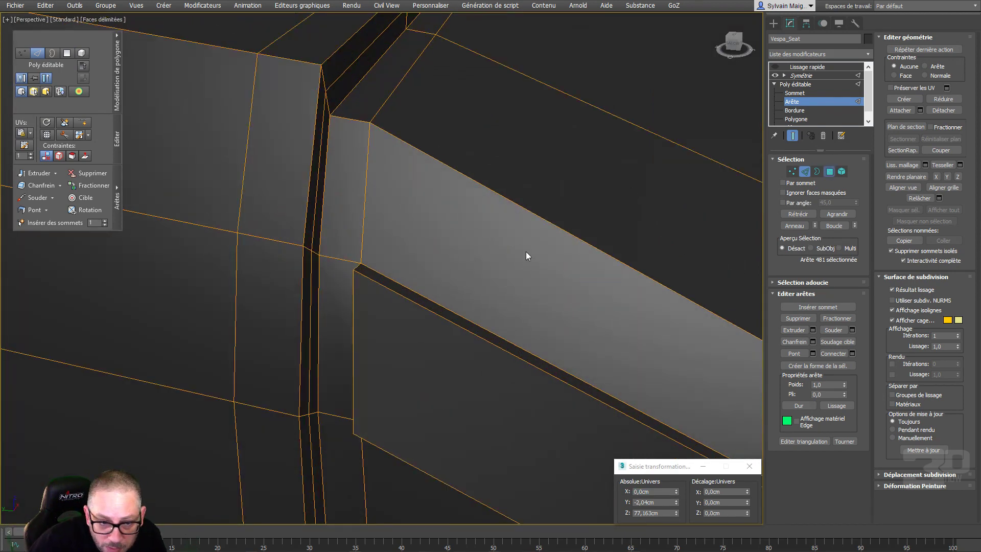
{"action": "left_click", "coordinate": [315, 272]}
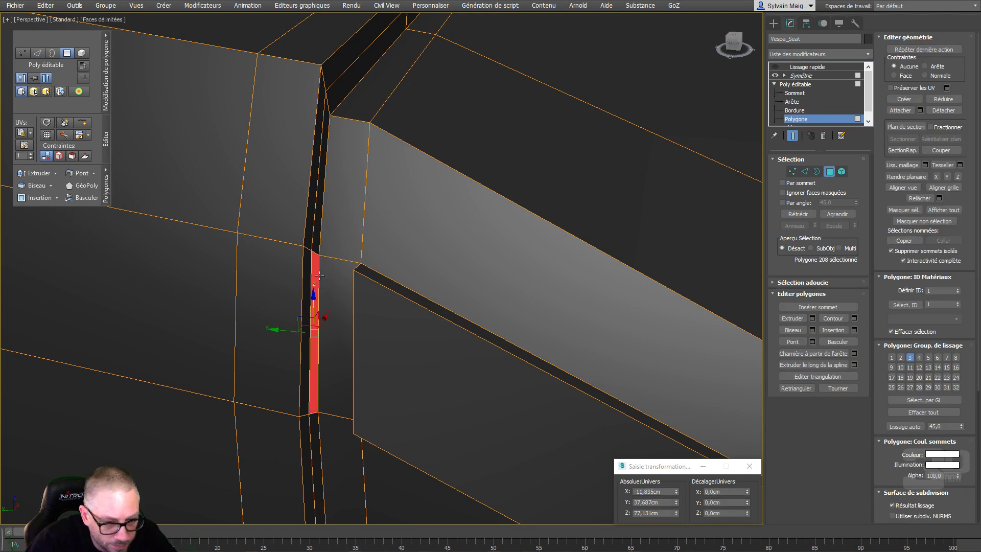
{"action": "key", "text": "Delete"}
{"action": "left_click", "coordinate": [332, 285]}
{"action": "key", "text": "Delete"}
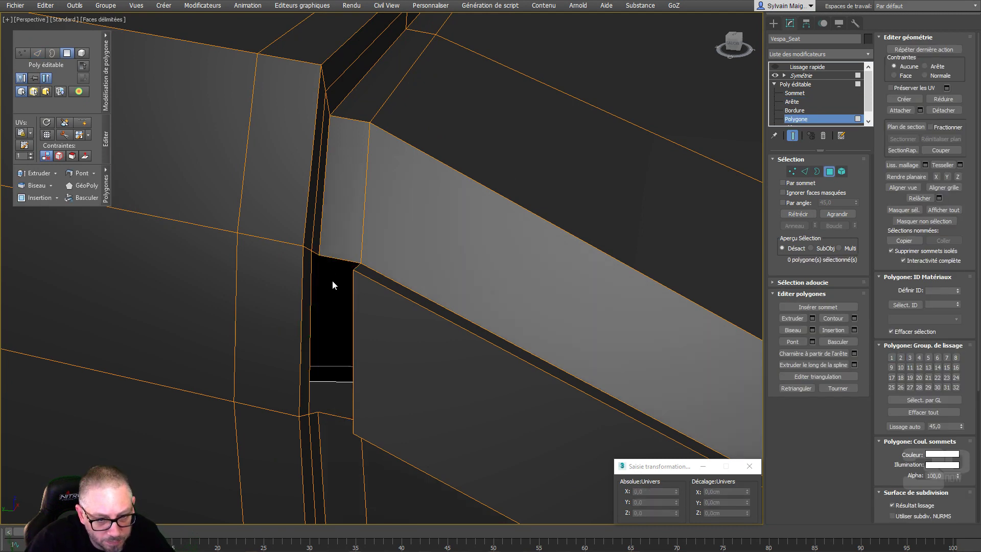
Delete the thin end-cap polygon of the raised trim facing the strap
{"action": "left_click", "coordinate": [354, 303]}
{"action": "left_click", "coordinate": [354, 304]}
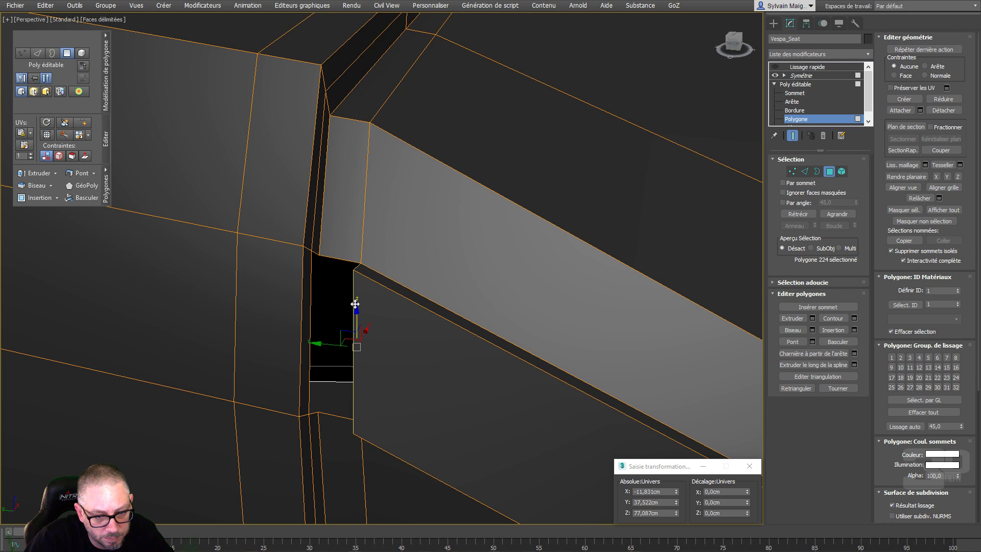
{"action": "left_click", "coordinate": [354, 304]}
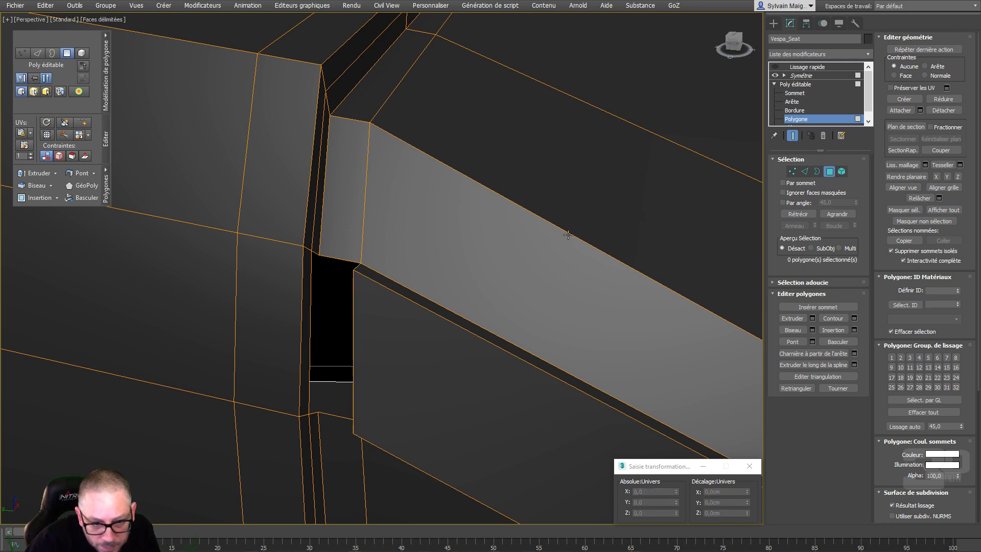
Bridge the open end edges of the raised trim to the matching strap groove edges, covering the outer side and the top
{"action": "left_click", "coordinate": [806, 172]}
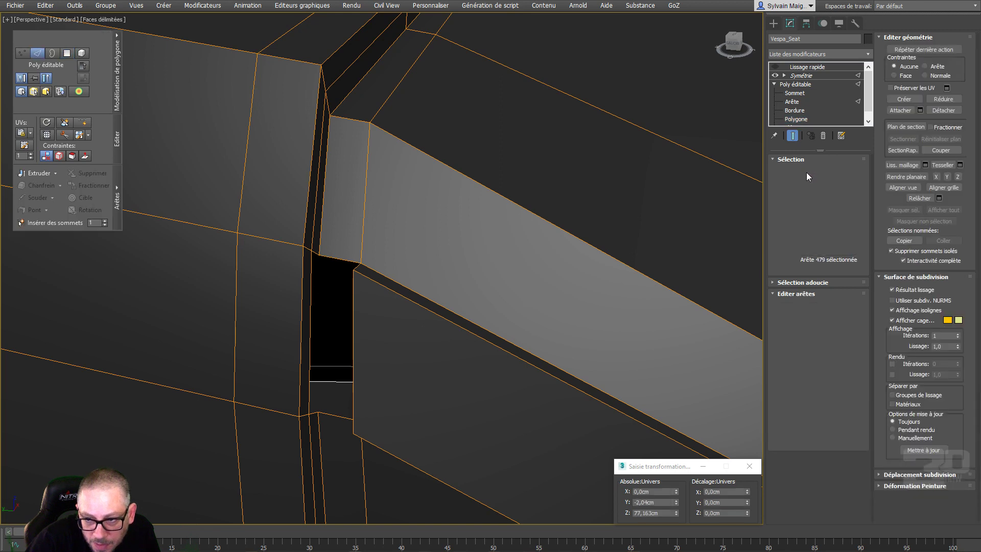
{"action": "left_click", "coordinate": [794, 353]}
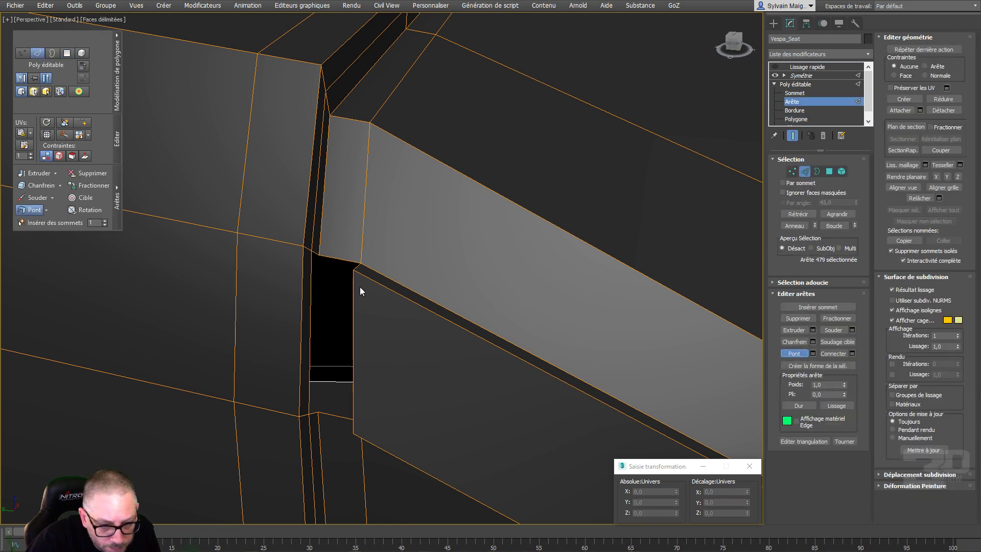
{"action": "left_click", "coordinate": [312, 268]}
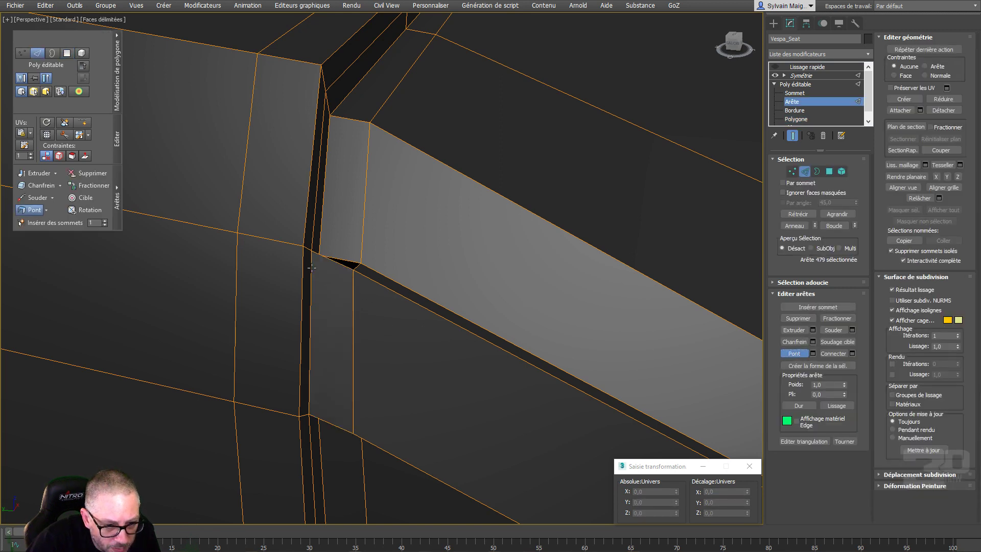
{"action": "mouse_move", "coordinate": [348, 405]}
{"action": "middle_mouse_down", "text": "alt"}
{"action": "mouse_move", "coordinate": [381, 355]}
{"action": "mouse_move", "coordinate": [382, 364]}
{"action": "middle_mouse_up", "text": "alt"}
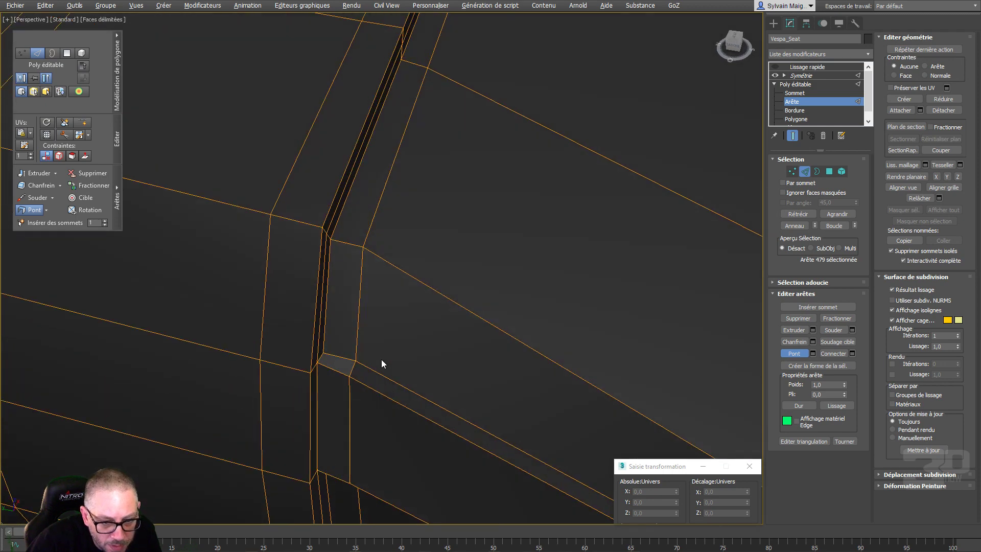
{"action": "left_click", "coordinate": [337, 369]}
{"action": "middle_click_drag", "start_coordinate": [354, 398], "coordinate": [319, 401], "text": "alt"}
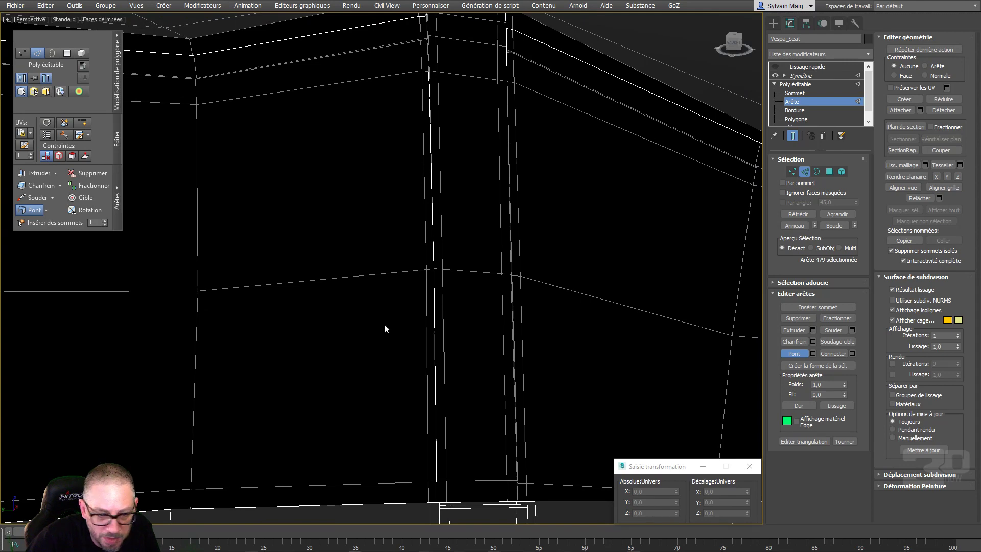
{"action": "scroll", "coordinate": [384, 325], "scroll_direction": "down", "scroll_amount": 5}
{"action": "middle_click_drag", "start_coordinate": [390, 291], "coordinate": [845, 255], "text": "alt"}
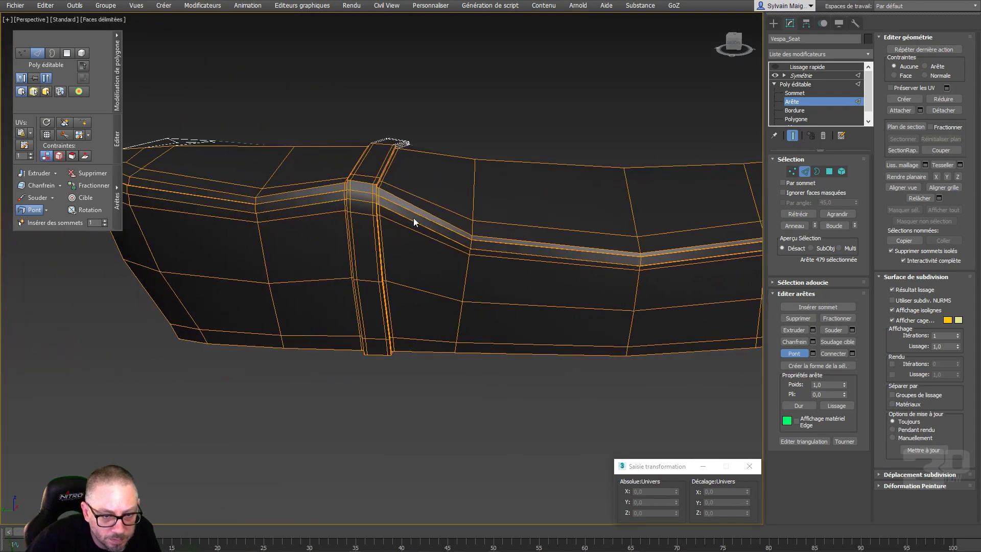
{"action": "scroll", "coordinate": [374, 204], "scroll_direction": "up", "scroll_amount": 5}
{"action": "middle_click_drag", "start_coordinate": [374, 204], "coordinate": [394, 263], "text": "alt"}
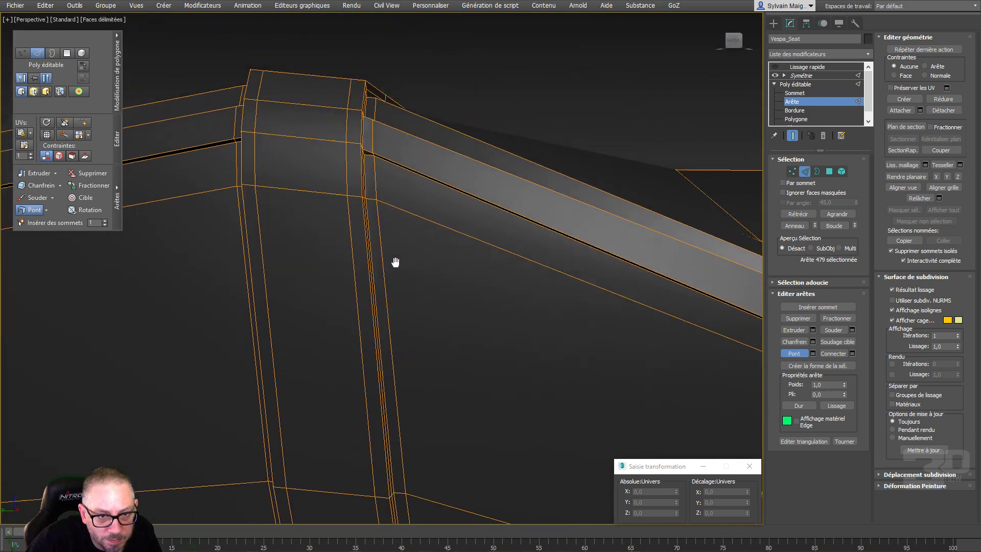
{"action": "scroll", "coordinate": [362, 169], "scroll_direction": "up", "scroll_amount": 4}
{"action": "middle_click_drag", "start_coordinate": [362, 168], "coordinate": [369, 173], "text": "alt"}
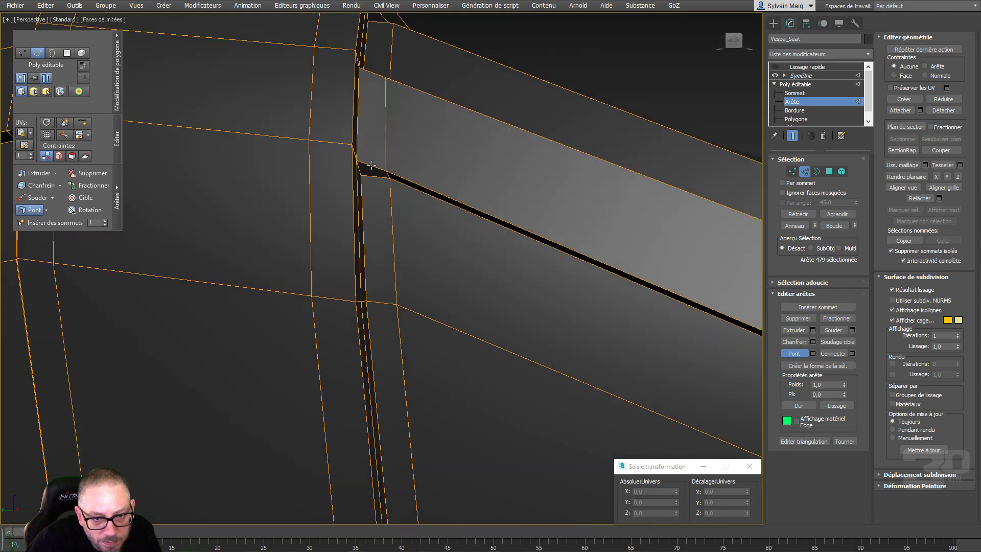
{"action": "right_click", "coordinate": [379, 192]}
Turn on the TurboSmooth (Lissage rapide) result without edged faces and examine the smoothed trim and its join with the strap
{"action": "scroll", "coordinate": [379, 192], "scroll_direction": "down", "scroll_amount": 5}
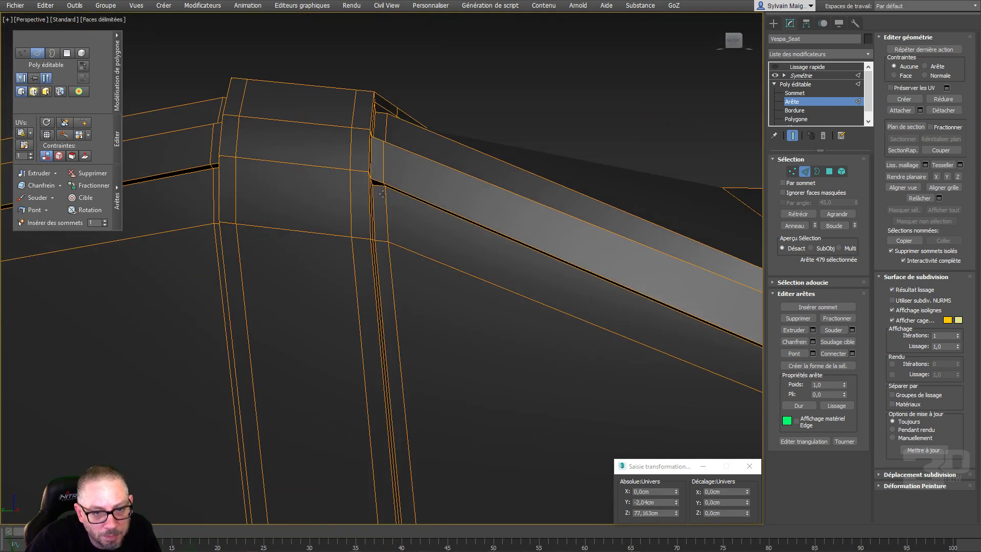
{"action": "scroll", "coordinate": [394, 204], "scroll_direction": "down", "scroll_amount": 4}
{"action": "middle_click_drag", "start_coordinate": [384, 219], "coordinate": [478, 159], "text": "alt"}
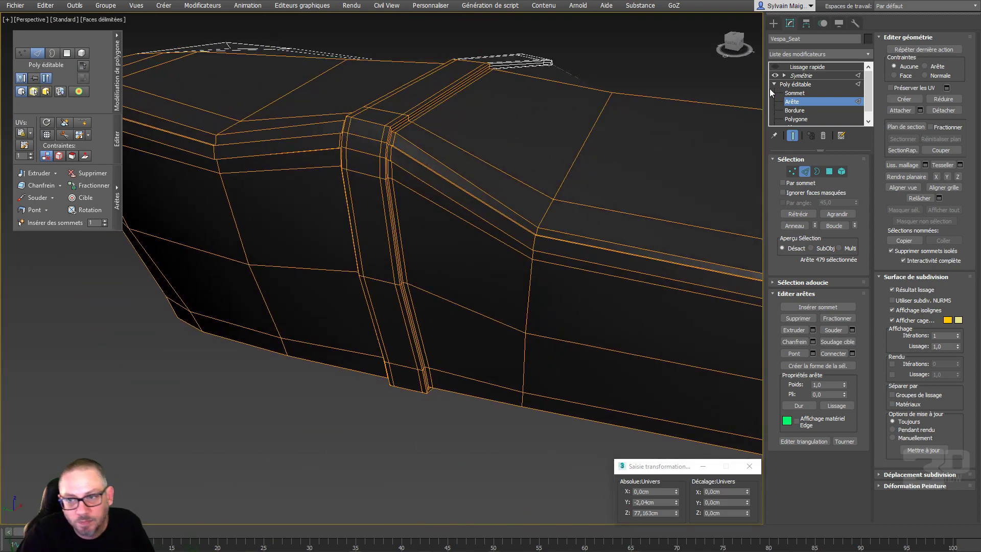
{"action": "left_click", "coordinate": [775, 67]}
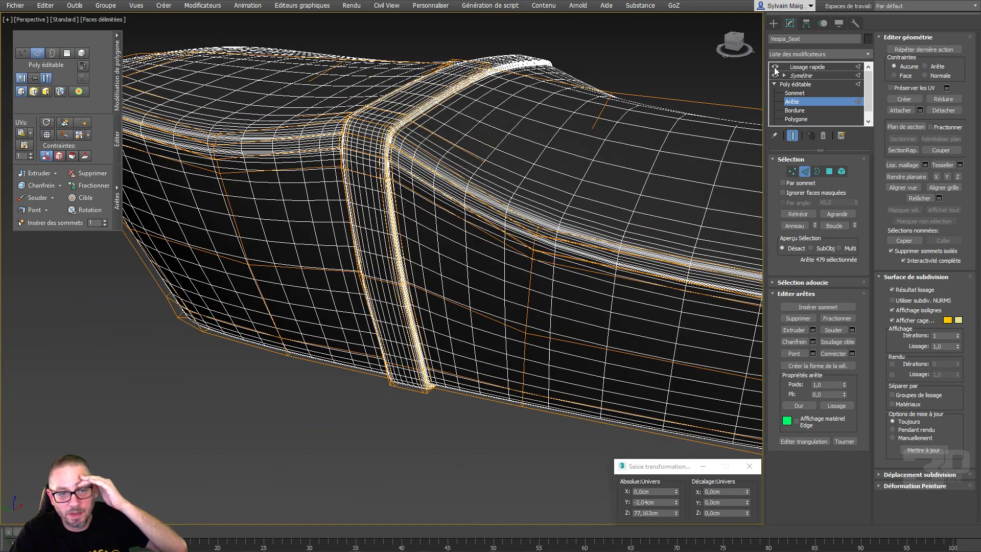
{"action": "middle_click_drag", "start_coordinate": [575, 198], "coordinate": [424, 281]}
{"action": "key", "text": "F4"}
{"action": "scroll", "coordinate": [533, 199], "scroll_direction": "down", "scroll_amount": 6}
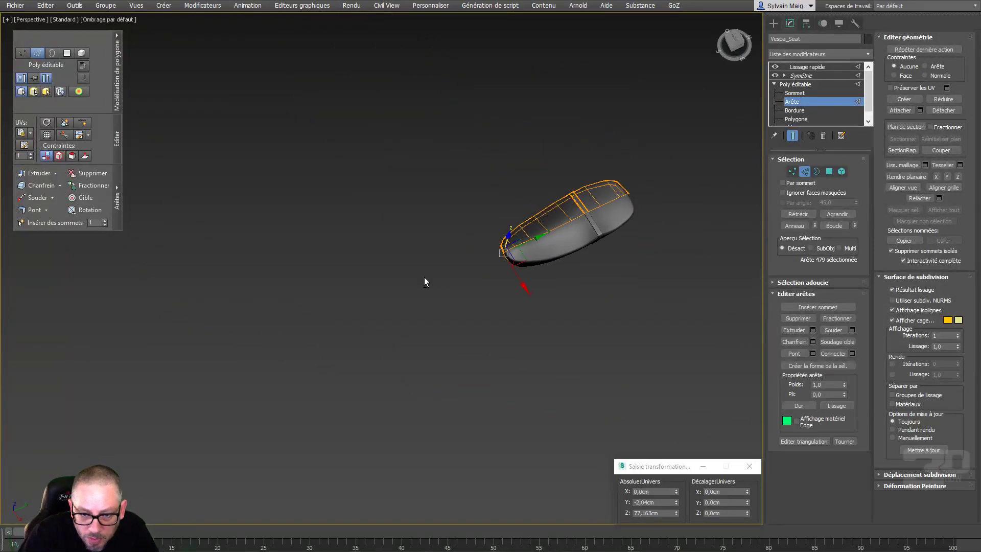
{"action": "scroll", "coordinate": [624, 234], "scroll_direction": "up", "scroll_amount": 8}
{"action": "middle_click_drag", "start_coordinate": [623, 234], "coordinate": [703, 157], "text": "alt"}
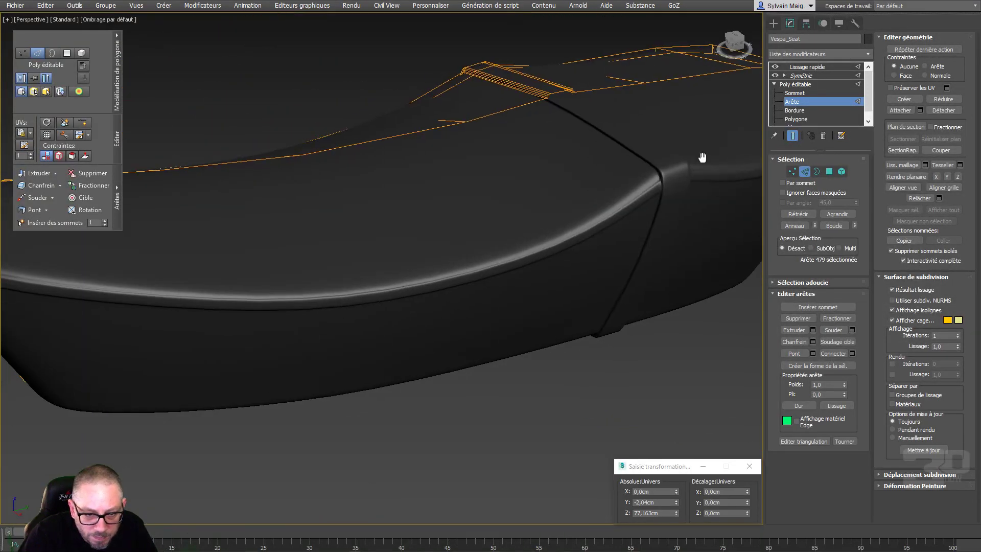
{"action": "scroll", "coordinate": [535, 244], "scroll_direction": "down", "scroll_amount": 3}
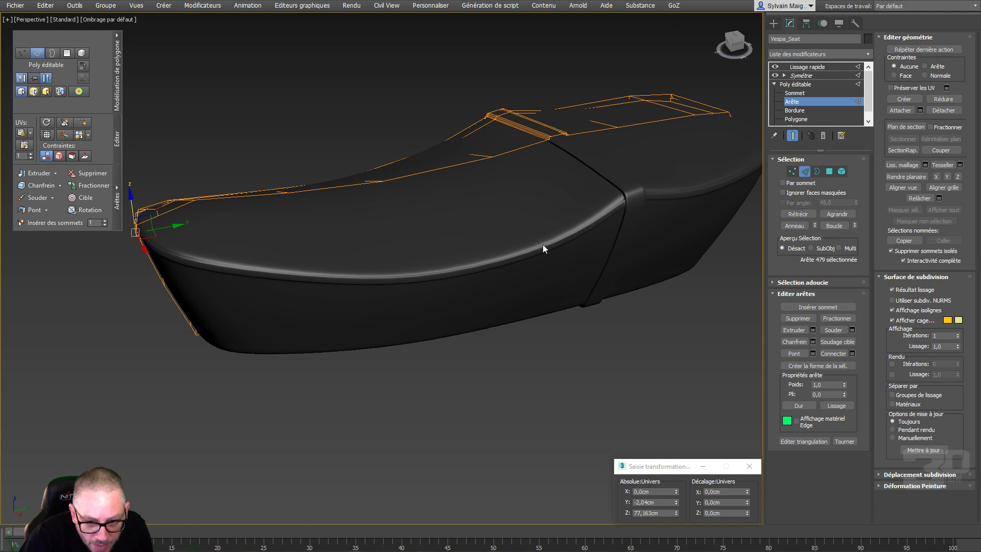
{"action": "left_click", "coordinate": [804, 171]}
{"action": "scroll", "coordinate": [608, 206], "scroll_direction": "up", "scroll_amount": 8}
{"action": "scroll", "coordinate": [566, 202], "scroll_direction": "up", "scroll_amount": 3}
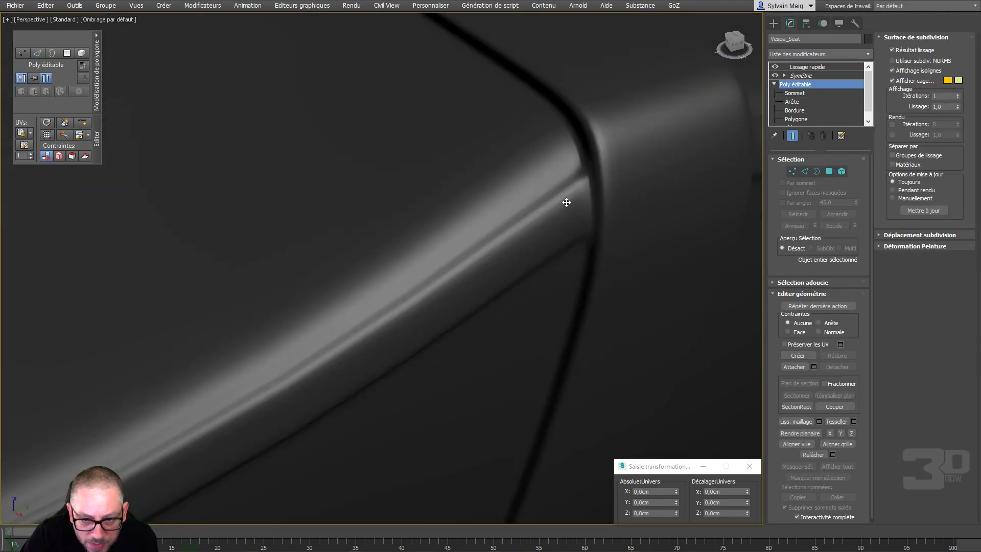
Return to the unsmoothed half mesh with edged faces and select the edge loop where the trim's top meets the rim
{"action": "left_click", "coordinate": [805, 173]}
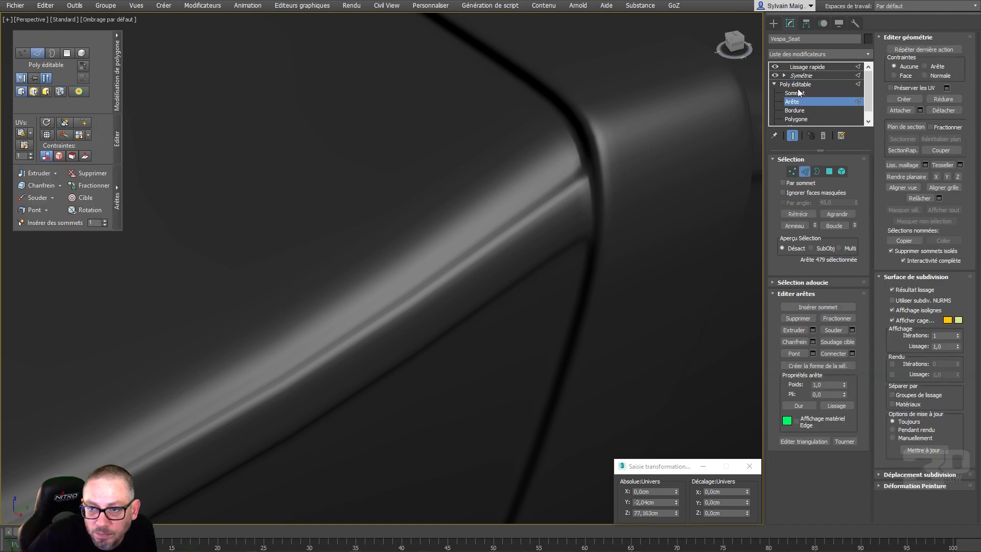
{"action": "left_click", "coordinate": [791, 137]}
{"action": "scroll", "coordinate": [438, 240], "scroll_direction": "down", "scroll_amount": 8}
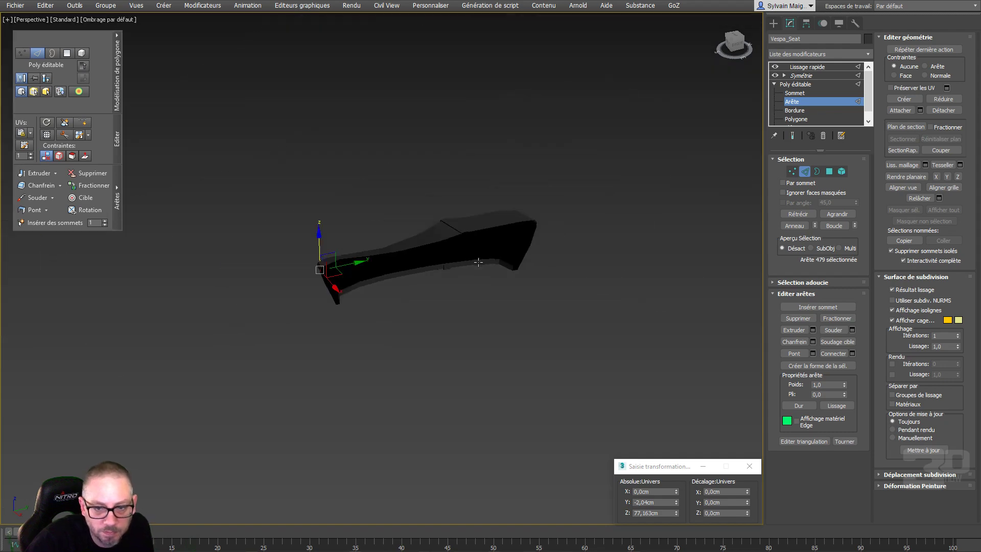
{"action": "scroll", "coordinate": [434, 240], "scroll_direction": "up", "scroll_amount": 4}
{"action": "scroll", "coordinate": [414, 258], "scroll_direction": "up", "scroll_amount": 3}
{"action": "scroll", "coordinate": [400, 274], "scroll_direction": "down", "scroll_amount": 4}
{"action": "middle_click_drag", "start_coordinate": [401, 276], "coordinate": [519, 274], "text": "alt"}
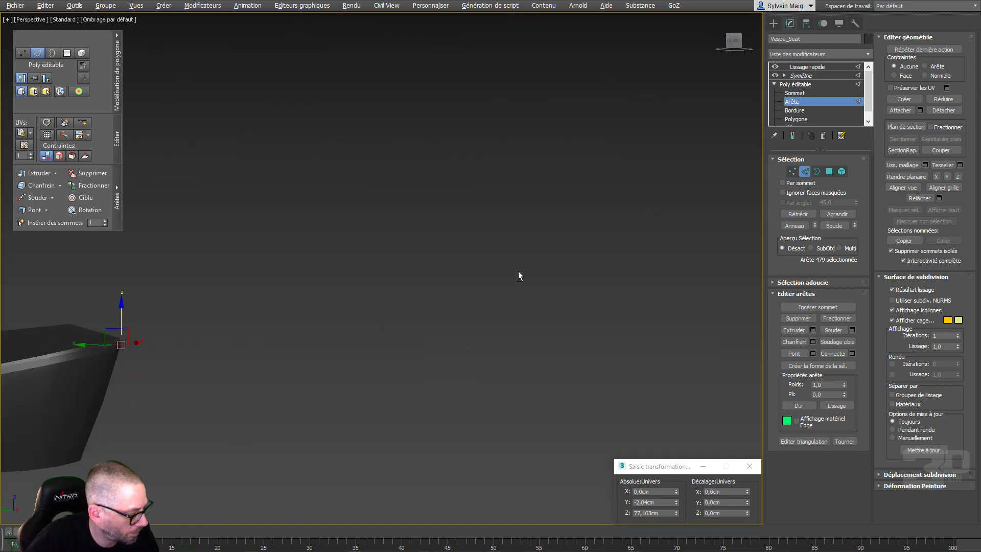
{"action": "key", "text": "F4"}
{"action": "middle_click_drag", "start_coordinate": [313, 340], "coordinate": [871, 196]}
{"action": "middle_click_drag", "start_coordinate": [393, 191], "coordinate": [375, 229], "text": "alt"}
{"action": "scroll", "coordinate": [236, 303], "scroll_direction": "up", "scroll_amount": 5}
{"action": "scroll", "coordinate": [153, 319], "scroll_direction": "up", "scroll_amount": 3}
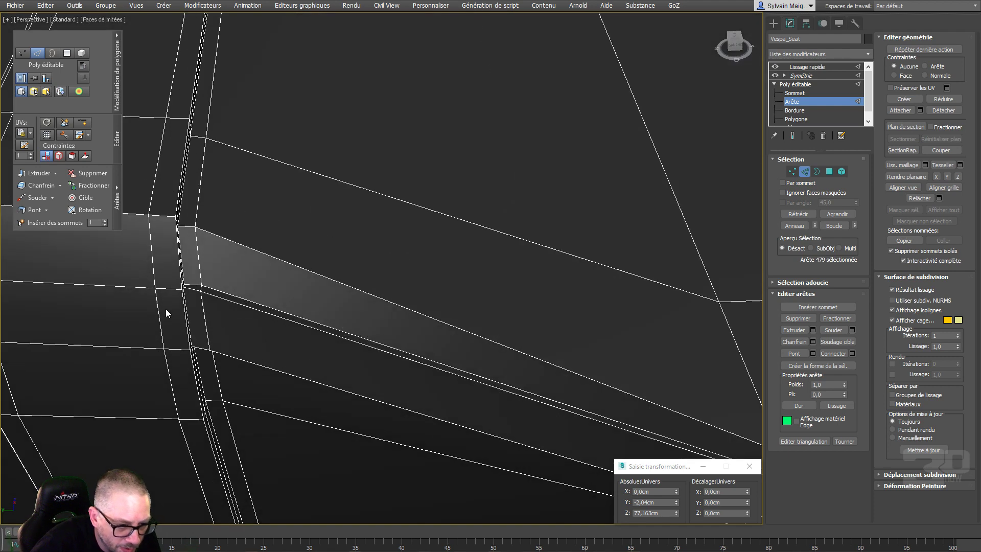
{"action": "double_click", "coordinate": [218, 292]}
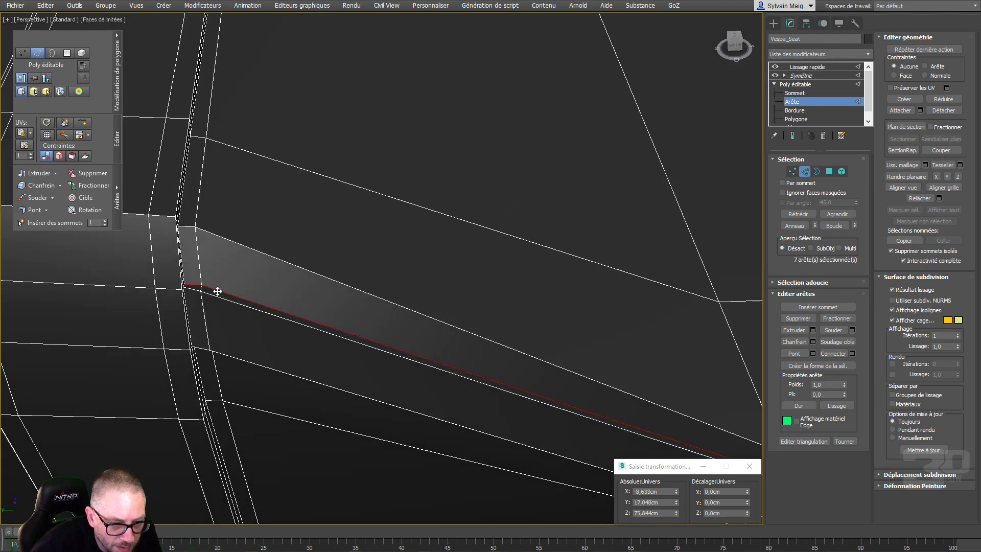
Add the edge loop where the trim's underside meets the seat's side to the selection
{"action": "middle_click_drag", "start_coordinate": [217, 291], "coordinate": [240, 276], "text": "alt"}
{"action": "scroll", "coordinate": [254, 253], "scroll_direction": "up", "scroll_amount": 5}
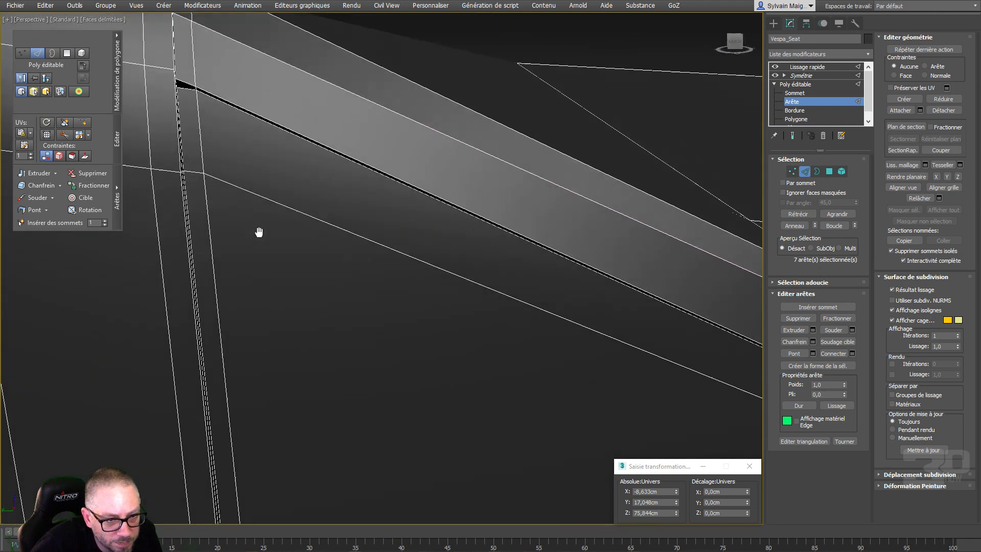
{"action": "middle_click_drag", "start_coordinate": [259, 233], "coordinate": [259, 230]}
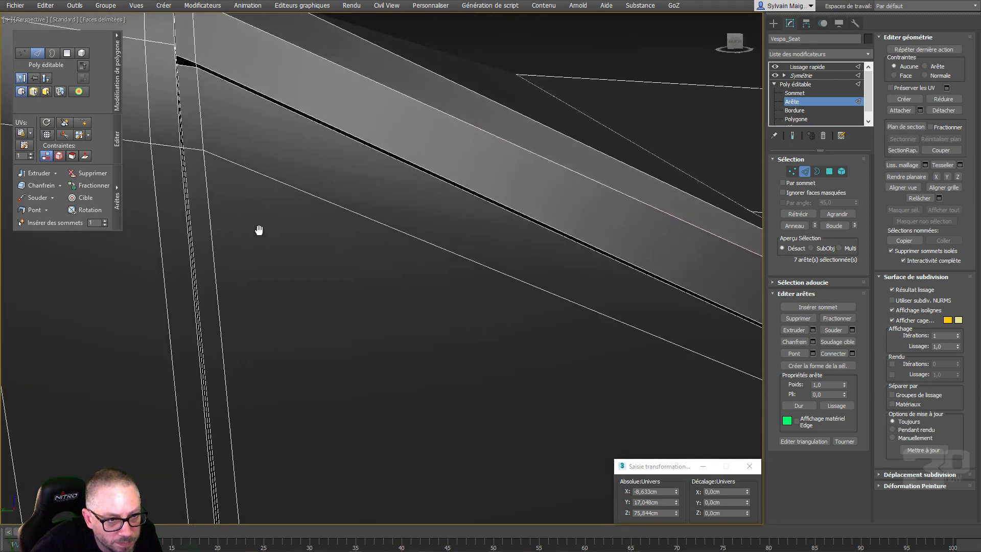
{"action": "double_click", "coordinate": [259, 99], "text": "ctrl"}
{"action": "scroll", "coordinate": [262, 119], "scroll_direction": "down", "scroll_amount": 8}
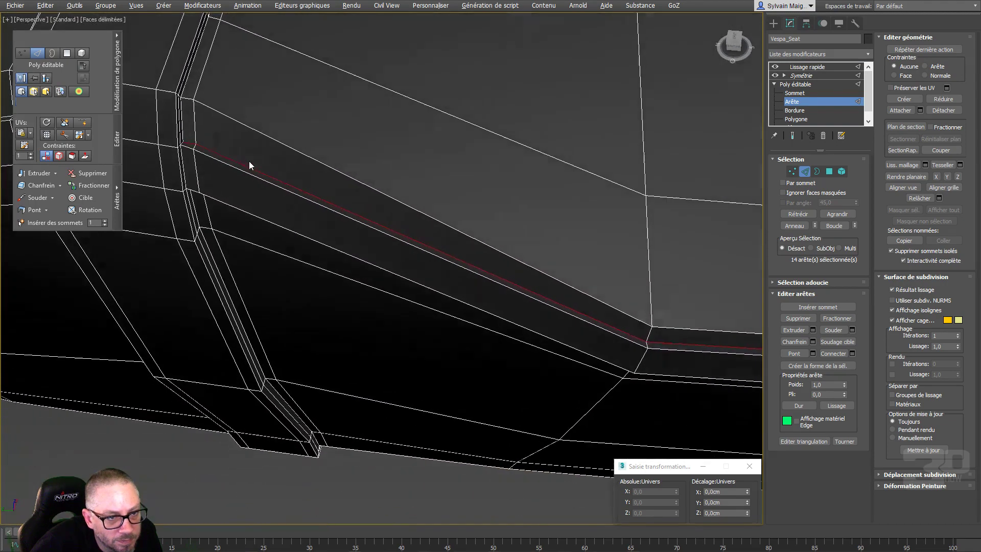
Add the short top, vertical and short bottom edges where the trim's end meets the strap to the selection
{"action": "middle_click_drag", "start_coordinate": [250, 162], "coordinate": [250, 174], "text": "alt"}
{"action": "scroll", "coordinate": [182, 179], "scroll_direction": "up", "scroll_amount": 5}
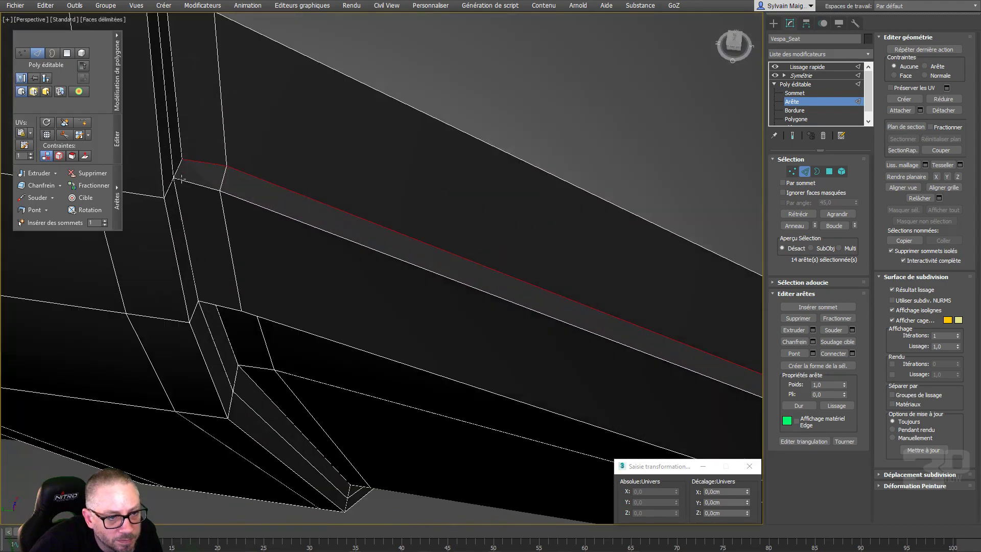
{"action": "left_click", "coordinate": [192, 264], "text": "ctrl"}
{"action": "middle_click_drag", "start_coordinate": [192, 265], "coordinate": [238, 261], "text": "alt"}
{"action": "scroll", "coordinate": [202, 204], "scroll_direction": "up", "scroll_amount": 2}
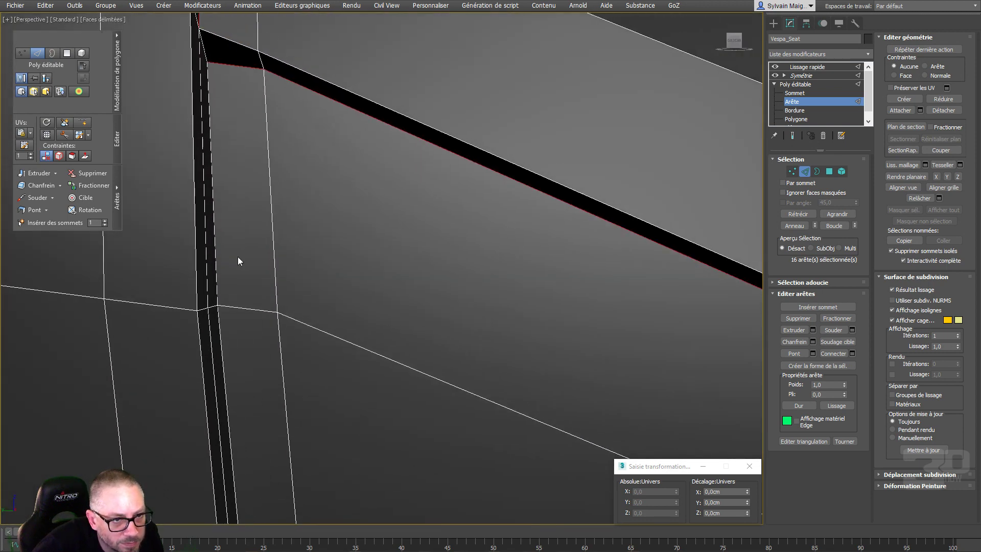
{"action": "left_click", "coordinate": [203, 51], "text": "ctrl"}
{"action": "middle_click_drag", "start_coordinate": [204, 49], "coordinate": [314, 197], "text": "alt"}
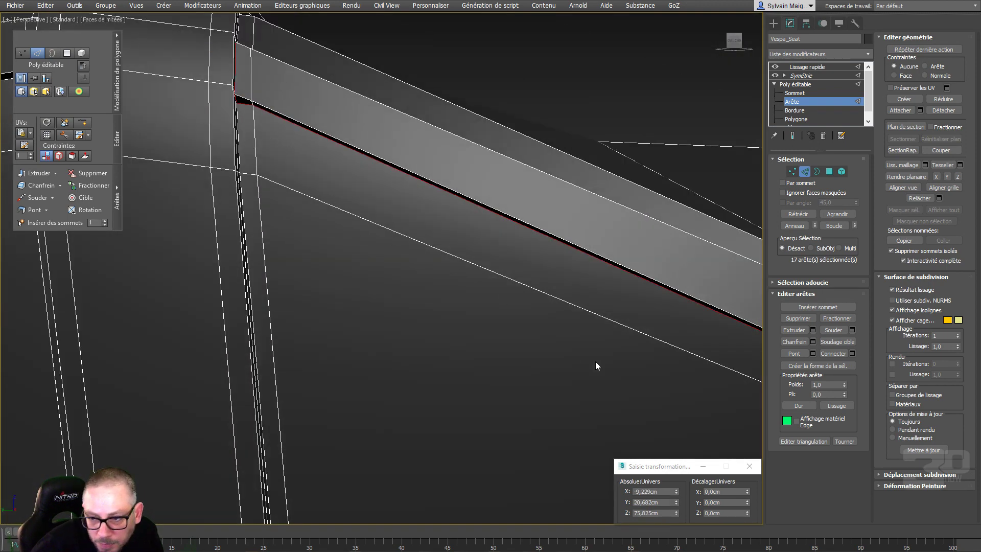
Set the crease (Pli) of the selected front trim edges to 1,0 and show the smoothed end result
{"action": "left_click_drag", "start_coordinate": [844, 396], "coordinate": [848, 341]}
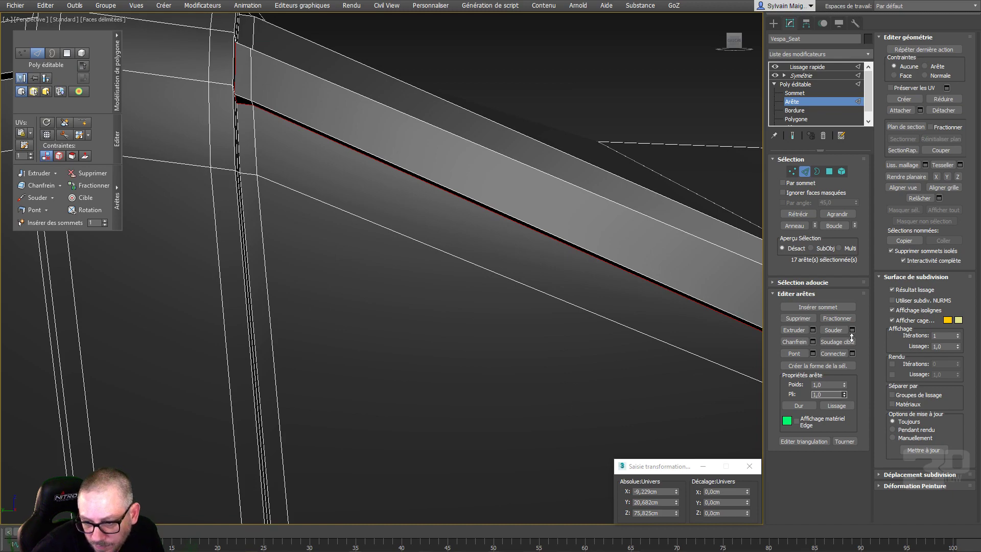
{"action": "left_click", "coordinate": [793, 136]}
{"action": "scroll", "coordinate": [350, 230], "scroll_direction": "down", "scroll_amount": 5}
{"action": "scroll", "coordinate": [476, 217], "scroll_direction": "down", "scroll_amount": 5}
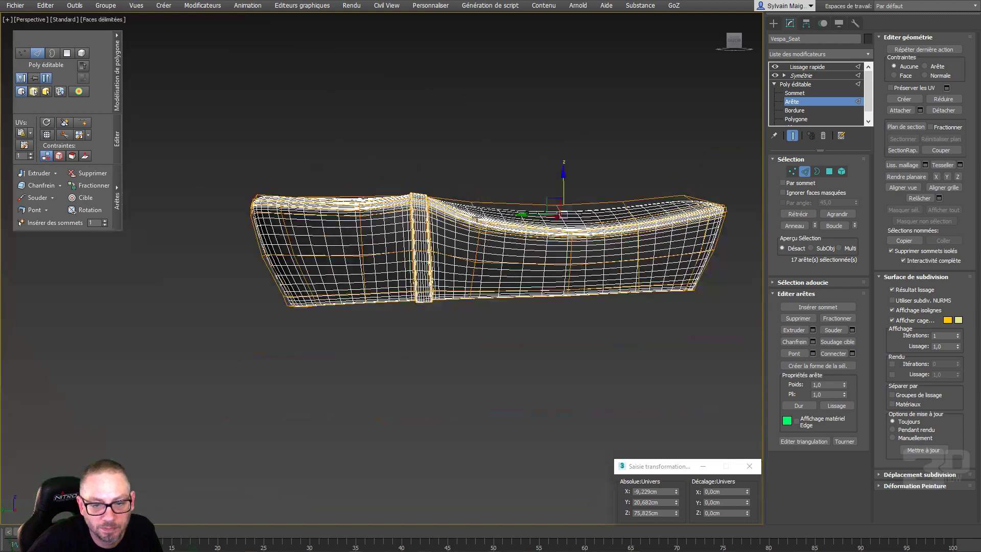
Switch off the wireframe overlay and examine the sharpened front trim and its join with the strap on the smoothed seat
{"action": "key", "text": "F3"}
{"action": "middle_click_drag", "start_coordinate": [414, 227], "coordinate": [626, 244], "text": "alt"}
{"action": "key", "text": "z"}
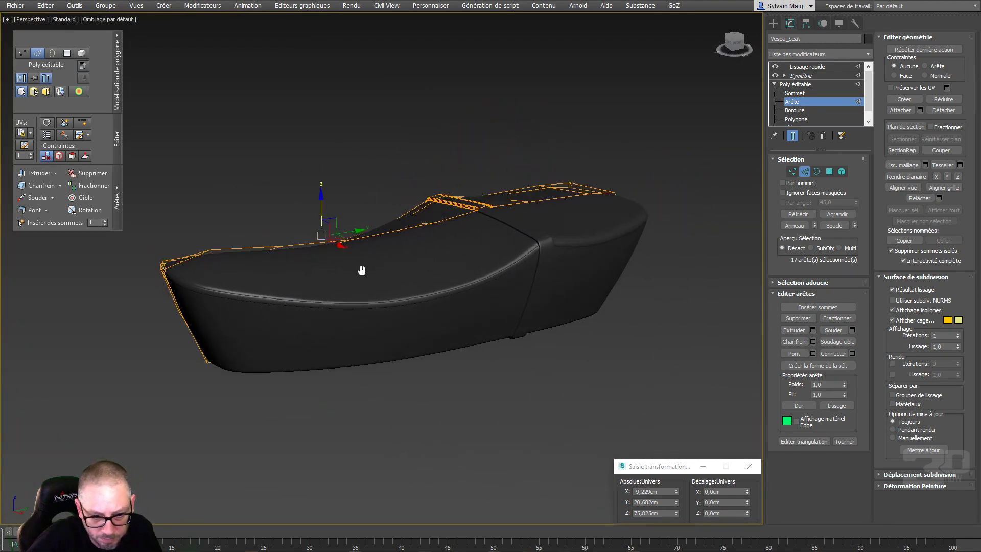
{"action": "scroll", "coordinate": [532, 256], "scroll_direction": "up", "scroll_amount": 8}
{"action": "scroll", "coordinate": [511, 257], "scroll_direction": "down", "scroll_amount": 5}
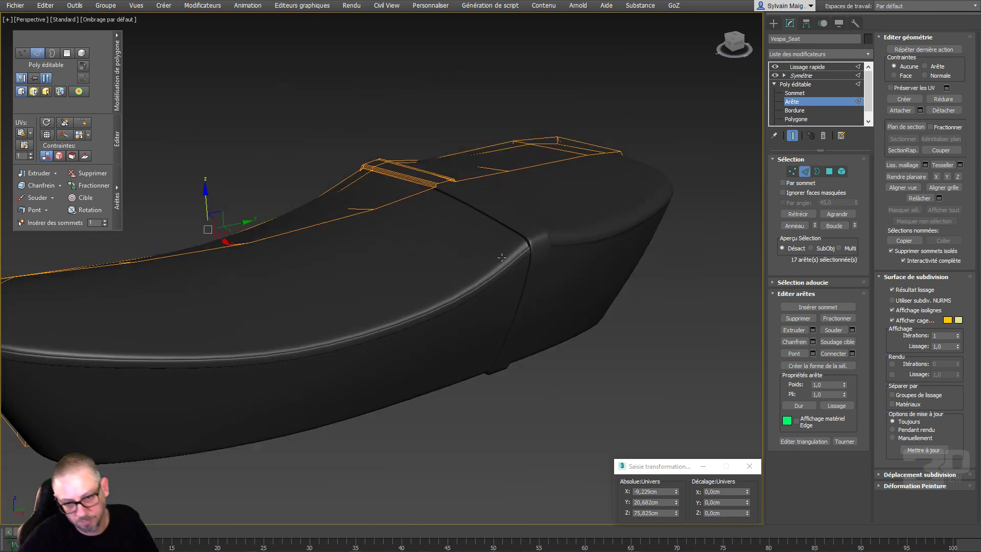
{"action": "scroll", "coordinate": [499, 258], "scroll_direction": "up", "scroll_amount": 3}
{"action": "middle_click_drag", "start_coordinate": [499, 257], "coordinate": [473, 271], "text": "alt"}
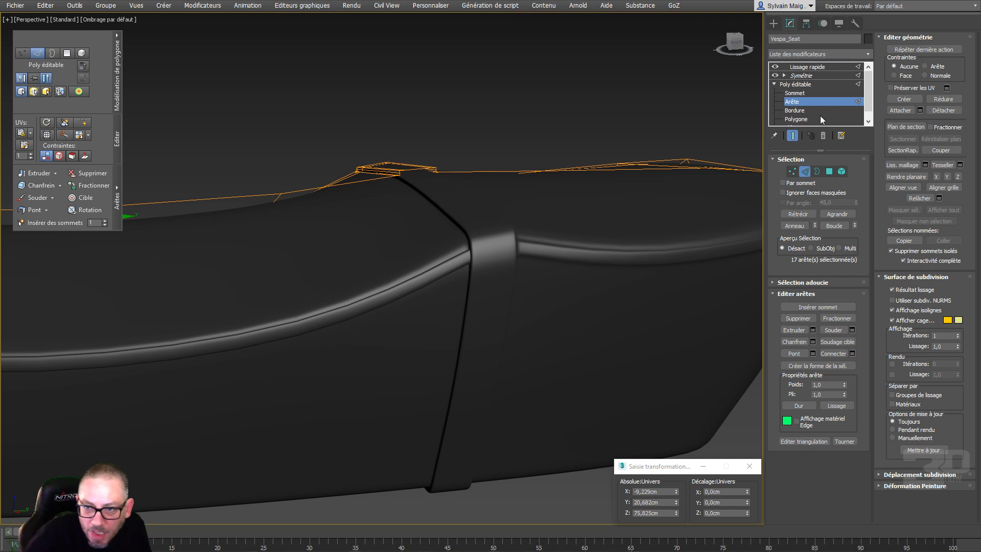
Return to the unsmoothed mesh and select the rear section's upper trim loop plus the short edges where it meets the strap
{"action": "left_click", "coordinate": [795, 93]}
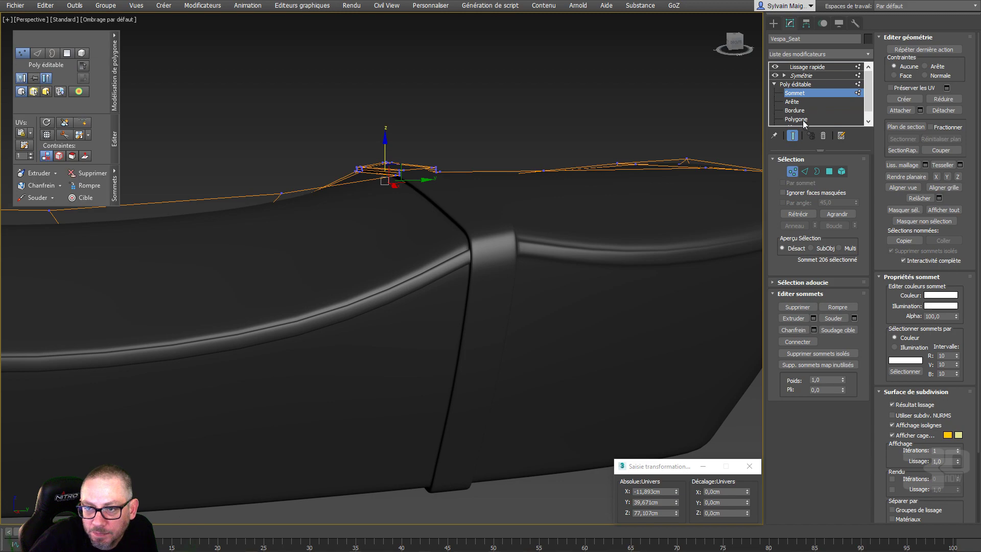
{"action": "middle_click_drag", "start_coordinate": [226, 308], "coordinate": [367, 315], "text": "alt"}
{"action": "scroll", "coordinate": [188, 326], "scroll_direction": "down", "scroll_amount": 3}
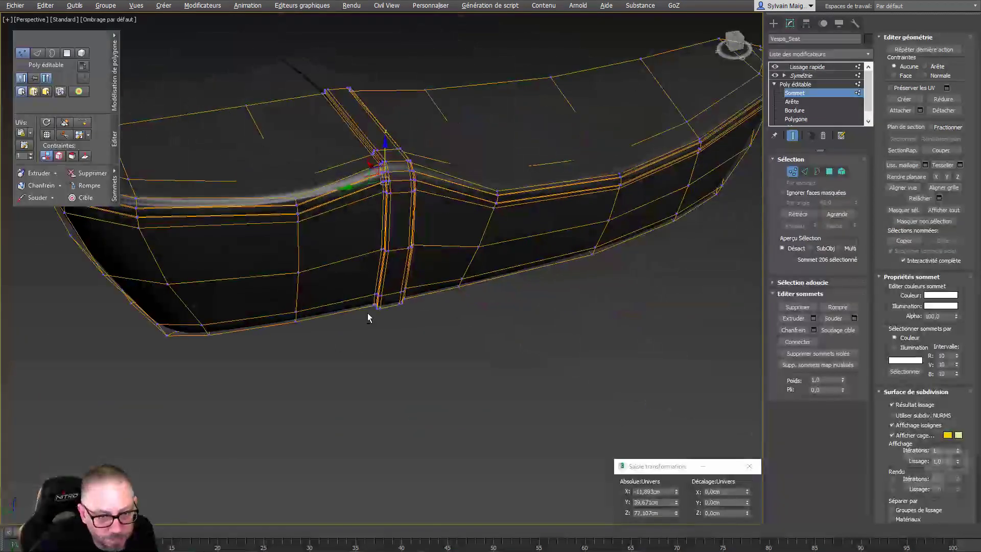
{"action": "scroll", "coordinate": [343, 213], "scroll_direction": "up", "scroll_amount": 4}
{"action": "scroll", "coordinate": [343, 214], "scroll_direction": "up", "scroll_amount": 3}
{"action": "middle_click_drag", "start_coordinate": [326, 278], "coordinate": [338, 289], "text": "alt"}
{"action": "left_click", "coordinate": [805, 171]}
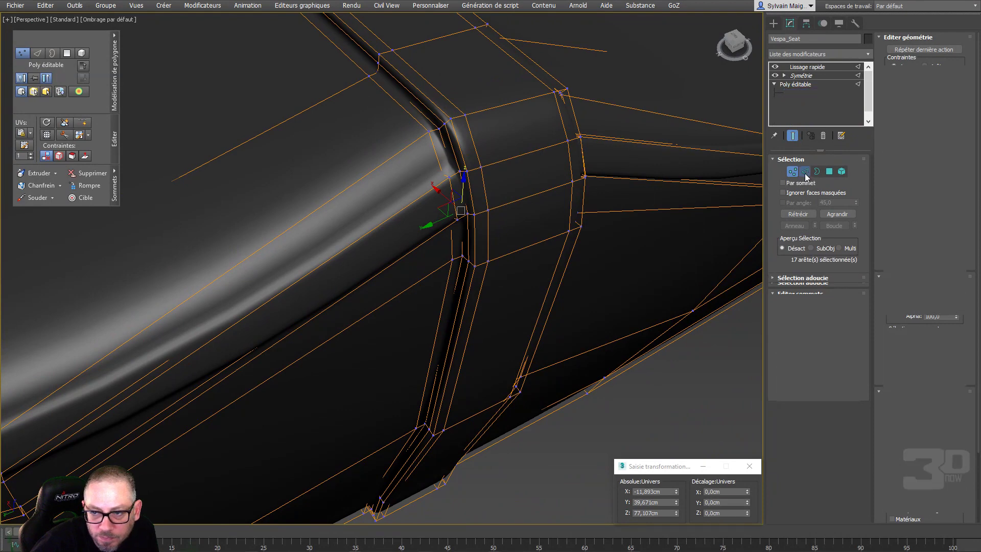
{"action": "key", "text": "F4"}
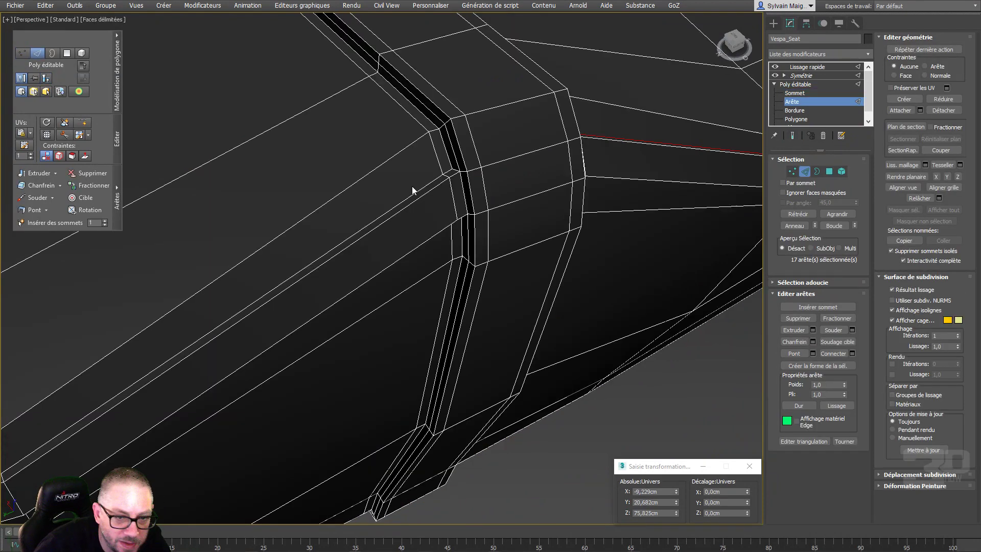
{"action": "double_click", "coordinate": [448, 172]}
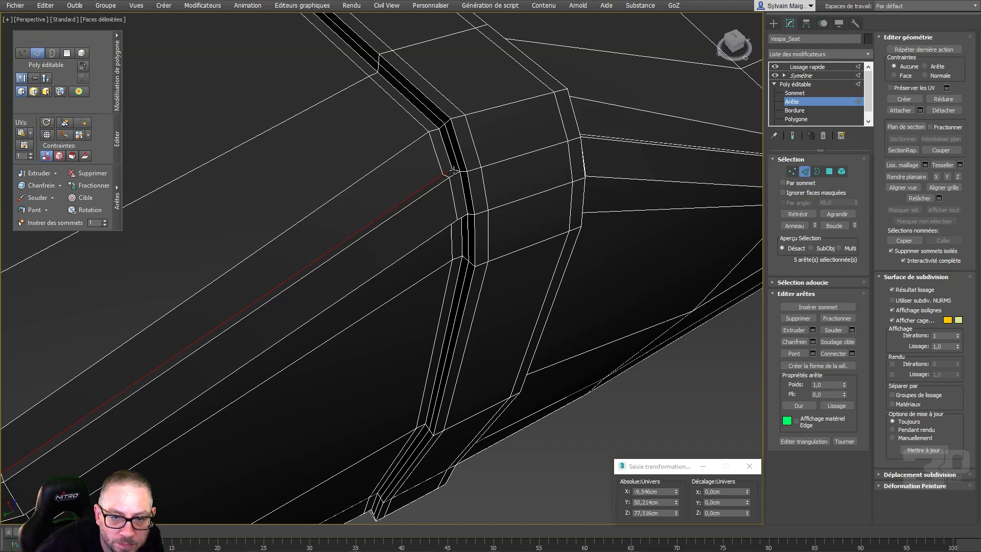
{"action": "left_click", "coordinate": [460, 187], "text": "ctrl"}
Add the rear trim's lower loop and its short end edge at the strap, set their crease (Pli) to 1,0, and leave edge editing
{"action": "middle_click_drag", "start_coordinate": [433, 247], "coordinate": [427, 193], "text": "alt"}
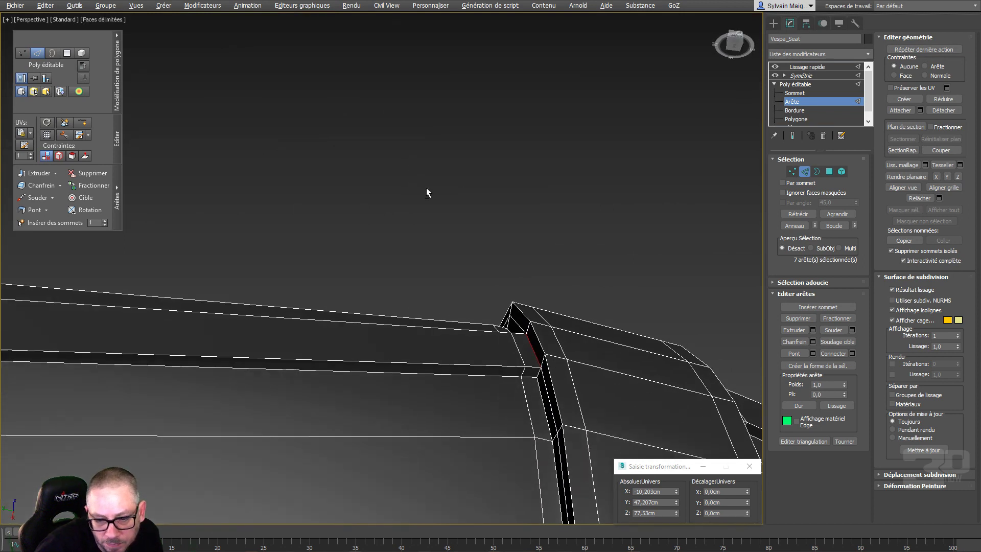
{"action": "double_click", "coordinate": [508, 377], "text": "ctrl"}
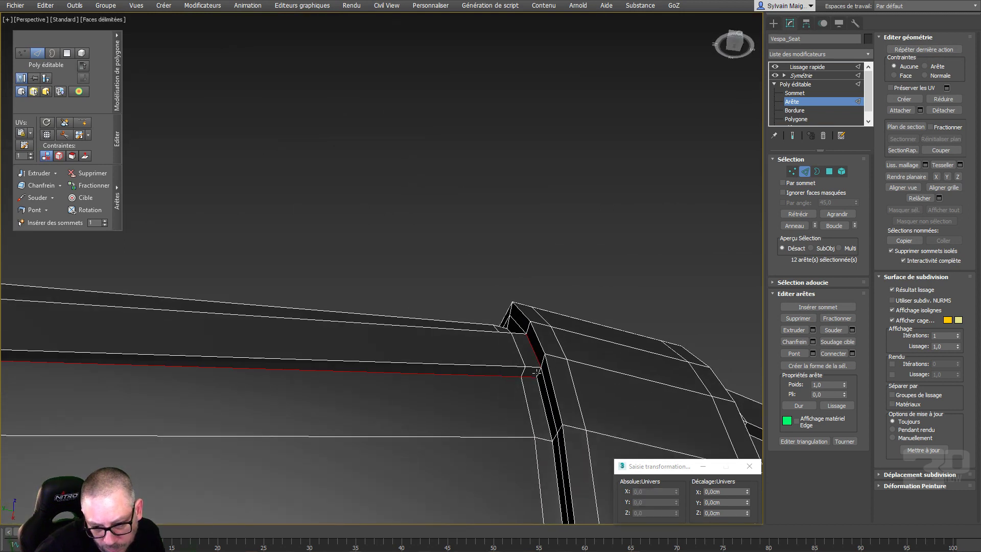
{"action": "left_click", "coordinate": [538, 372], "text": "ctrl"}
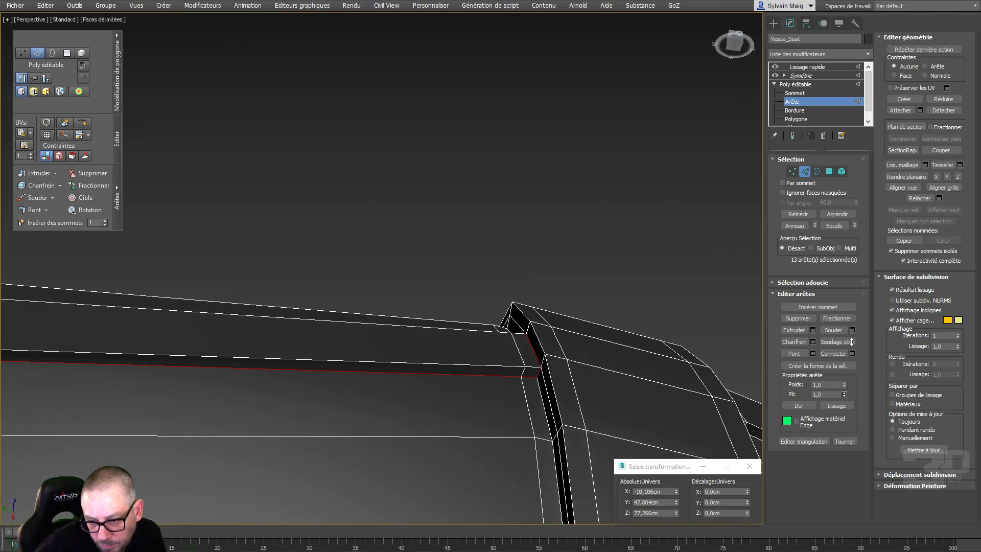
{"action": "left_click", "coordinate": [794, 84]}
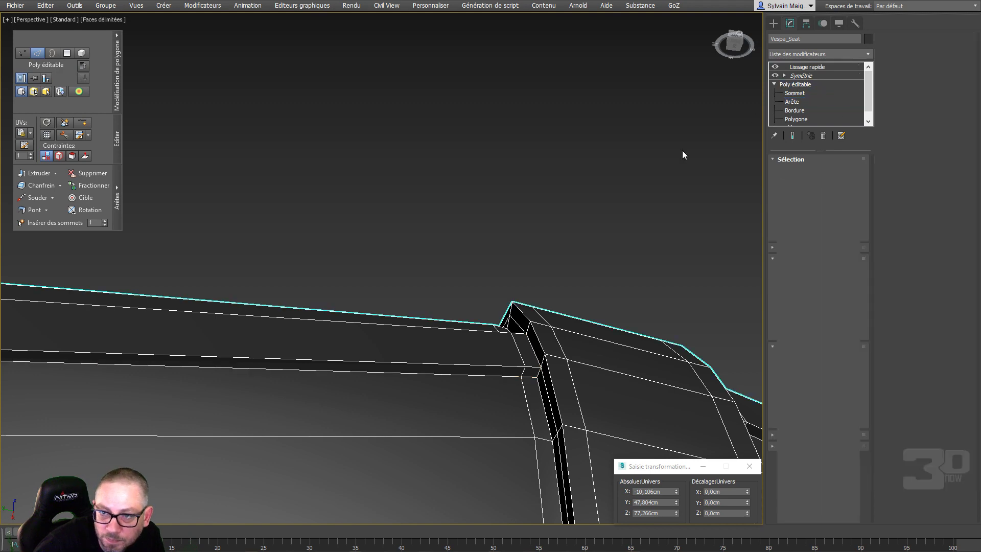
Deselect the seat and look over the whole mirrored, smoothed model from above
{"action": "left_click", "coordinate": [443, 250]}
{"action": "scroll", "coordinate": [443, 250], "scroll_direction": "down", "scroll_amount": 5}
{"action": "middle_click_drag", "start_coordinate": [431, 253], "coordinate": [353, 275], "text": "alt"}
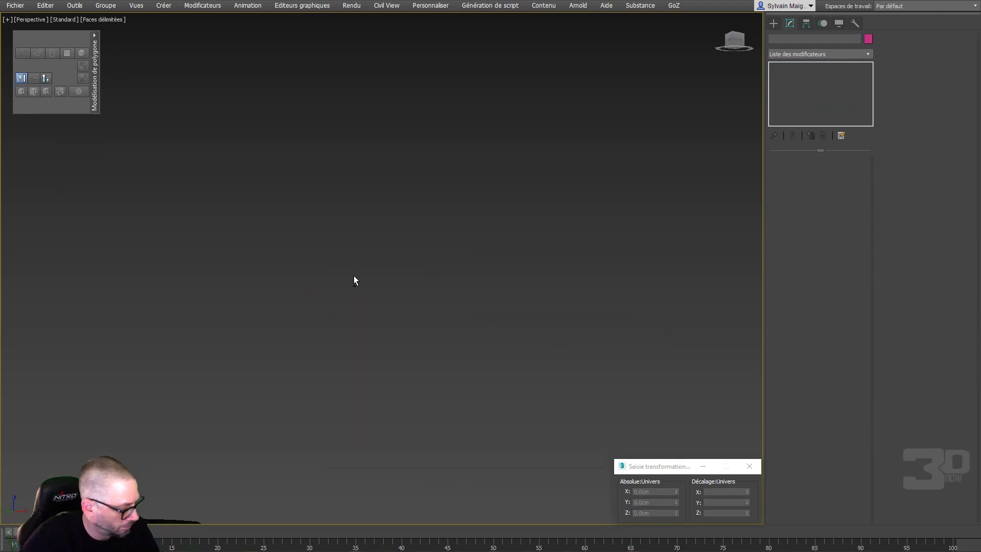
{"action": "key", "text": "z"}
{"action": "middle_click_drag", "start_coordinate": [450, 248], "coordinate": [427, 259], "text": "alt"}
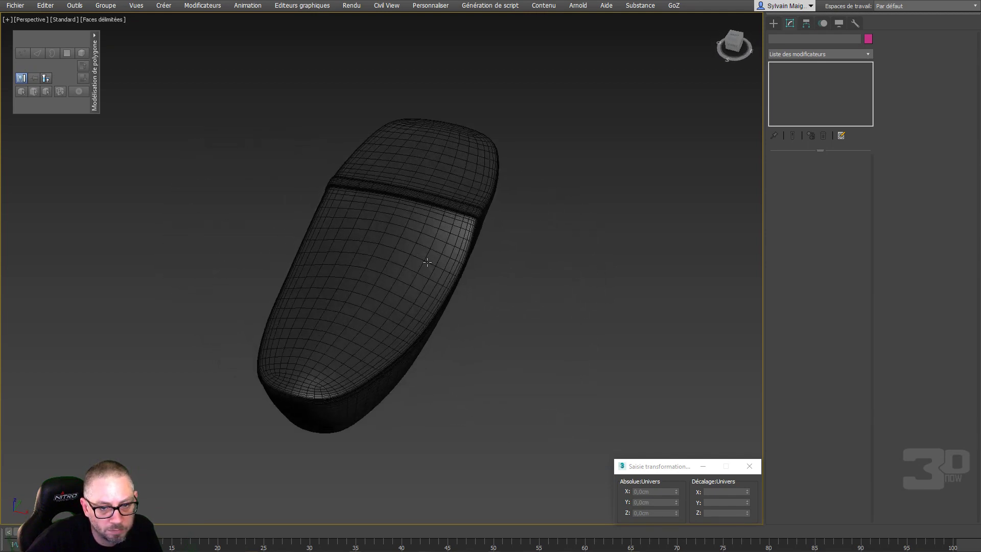
Reselect the seat and set its TurboSmooth (Lissage rapide) iterations to 1
{"action": "left_click", "coordinate": [427, 258]}
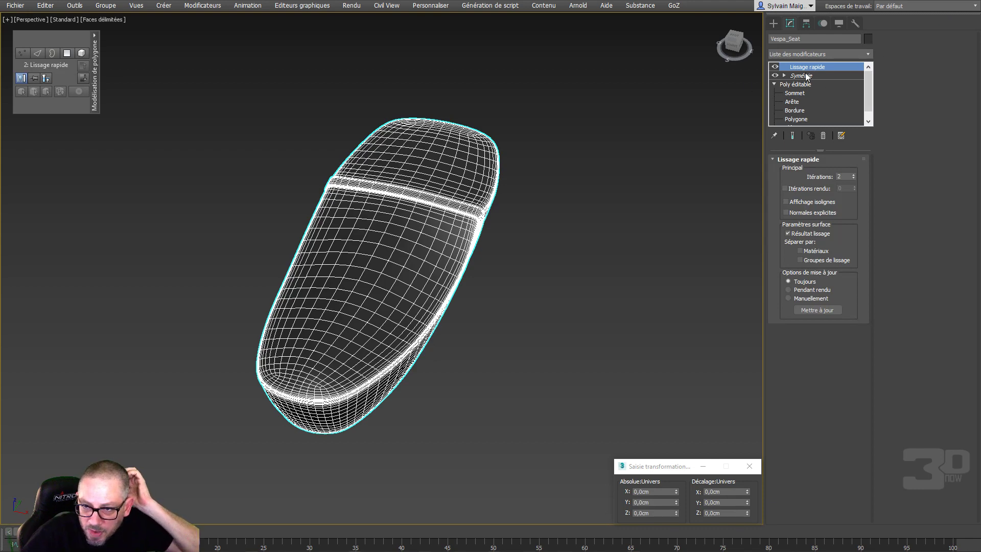
{"action": "left_click", "coordinate": [806, 74]}
{"action": "left_click", "coordinate": [869, 54]}
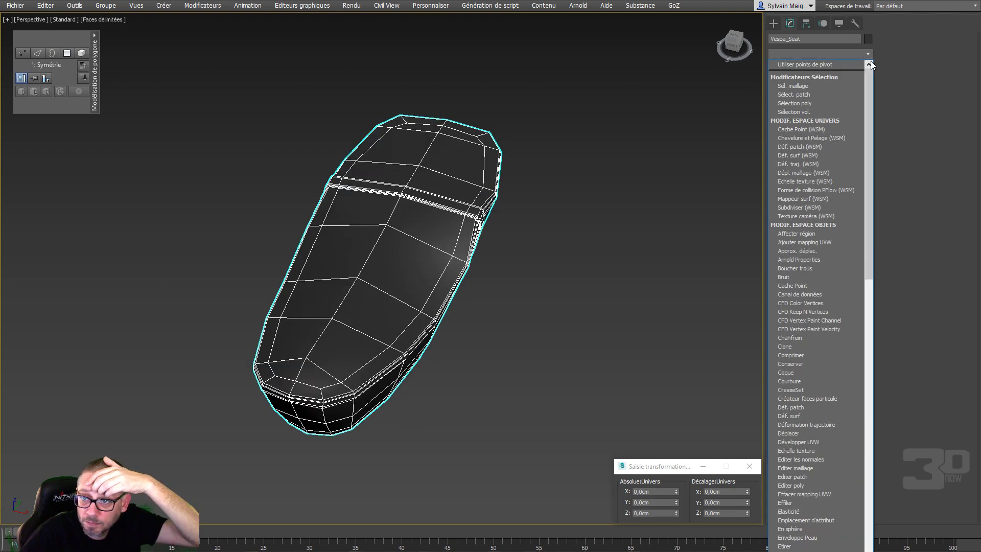
{"action": "left_click", "coordinate": [870, 53]}
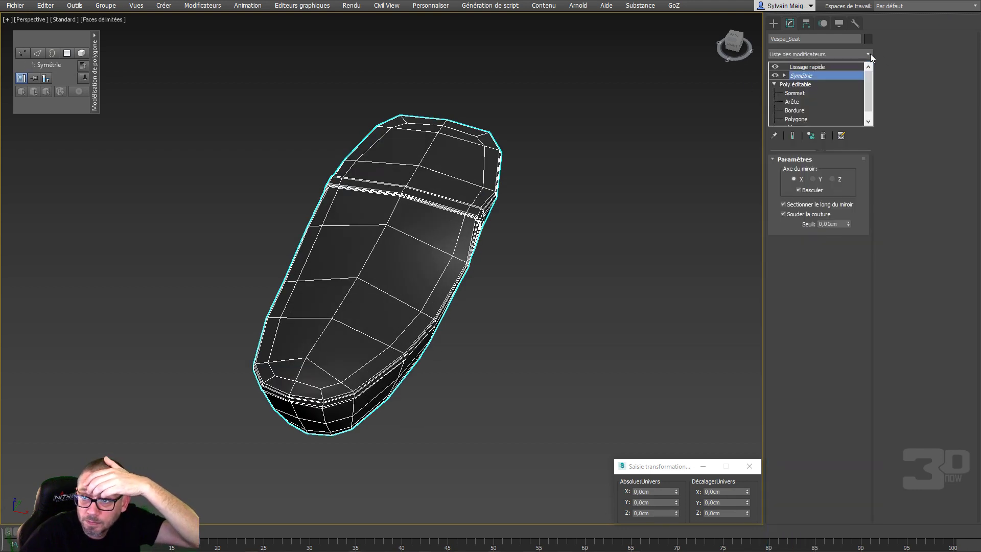
{"action": "left_click", "coordinate": [816, 67]}
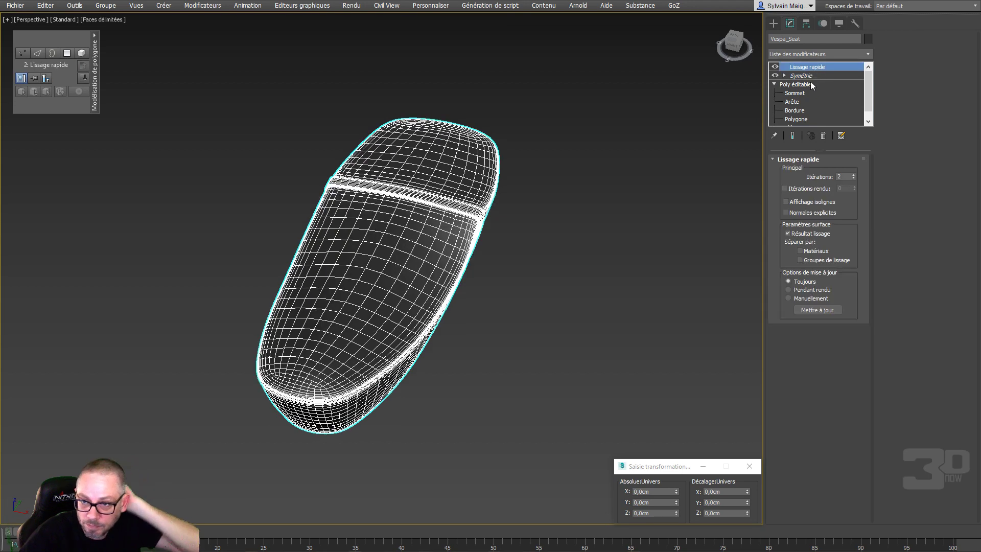
{"action": "left_click", "coordinate": [855, 178]}
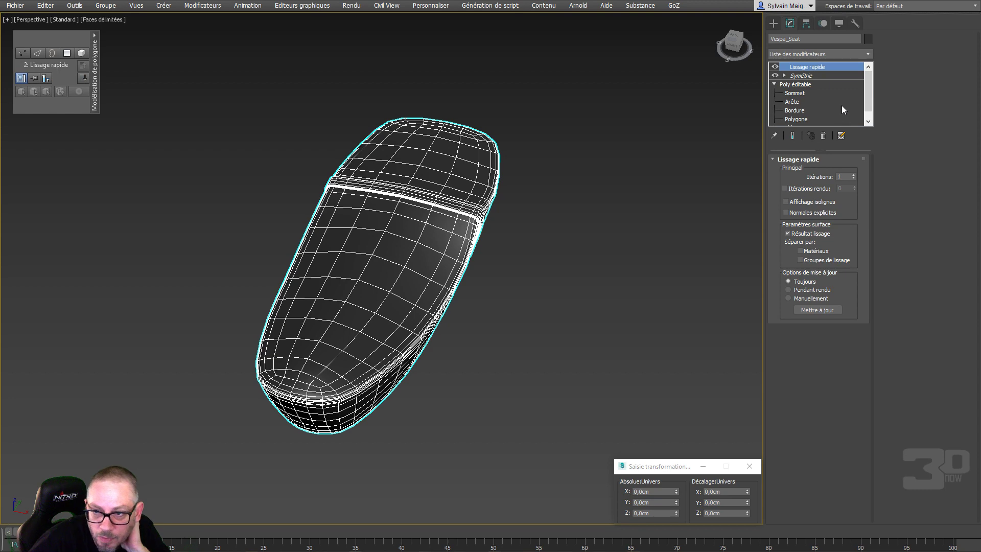
Add an FFD 4x4x4 modifier above TurboSmooth and activate its control points (Points de contrôle)
{"action": "left_click", "coordinate": [868, 54]}
{"action": "left_click_drag", "start_coordinate": [869, 84], "coordinate": [864, 171]}
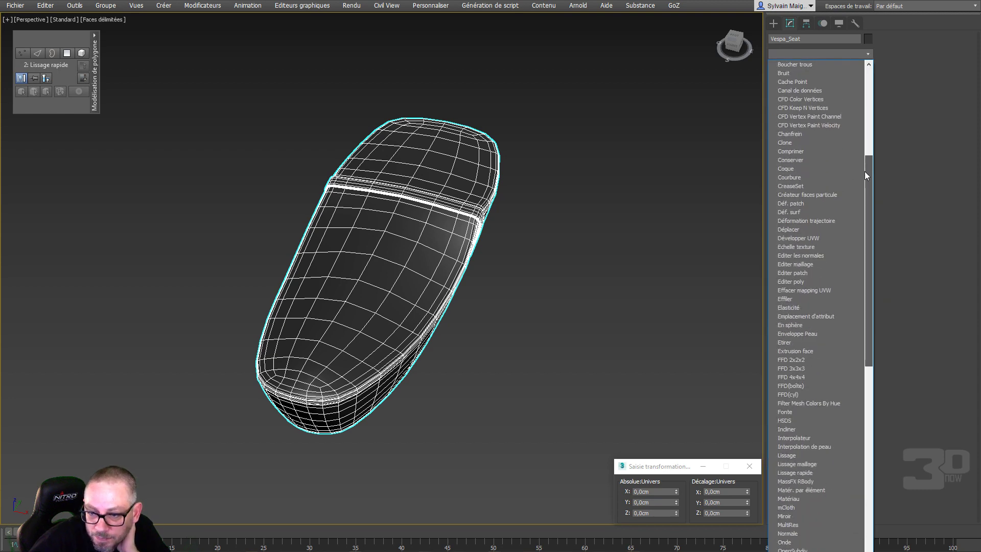
{"action": "left_click", "coordinate": [819, 377]}
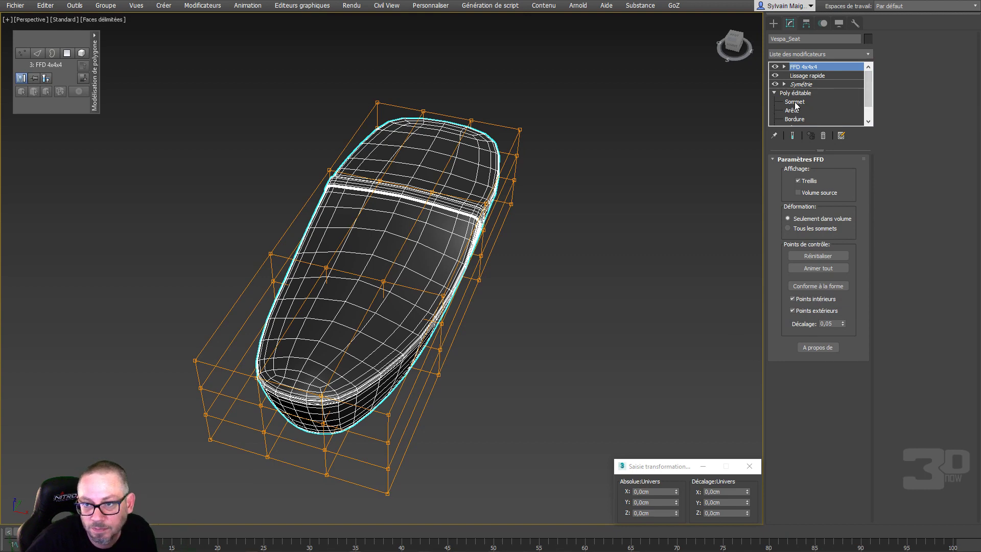
{"action": "left_click", "coordinate": [784, 67]}
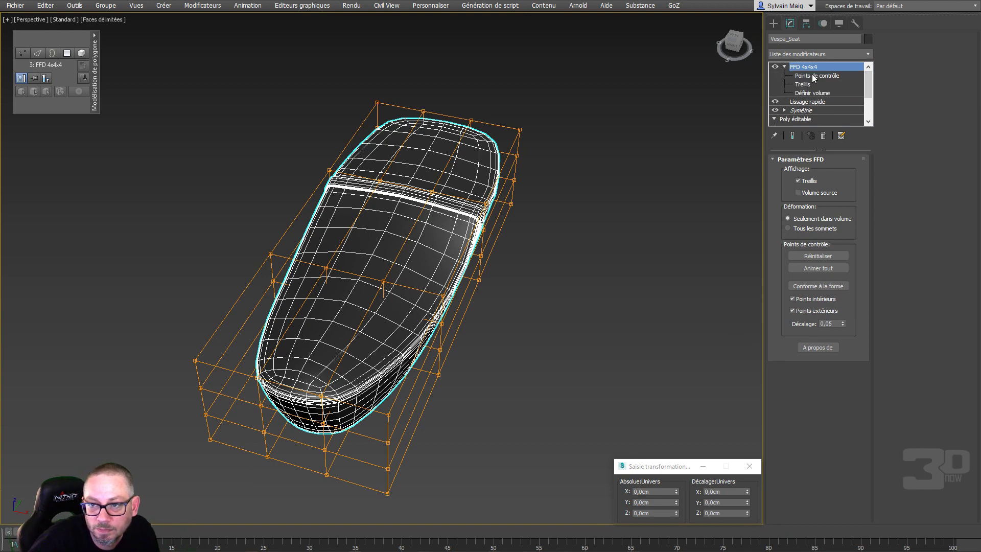
{"action": "left_click", "coordinate": [812, 77]}
{"action": "middle_click_drag", "start_coordinate": [438, 332], "coordinate": [374, 349], "text": "alt"}
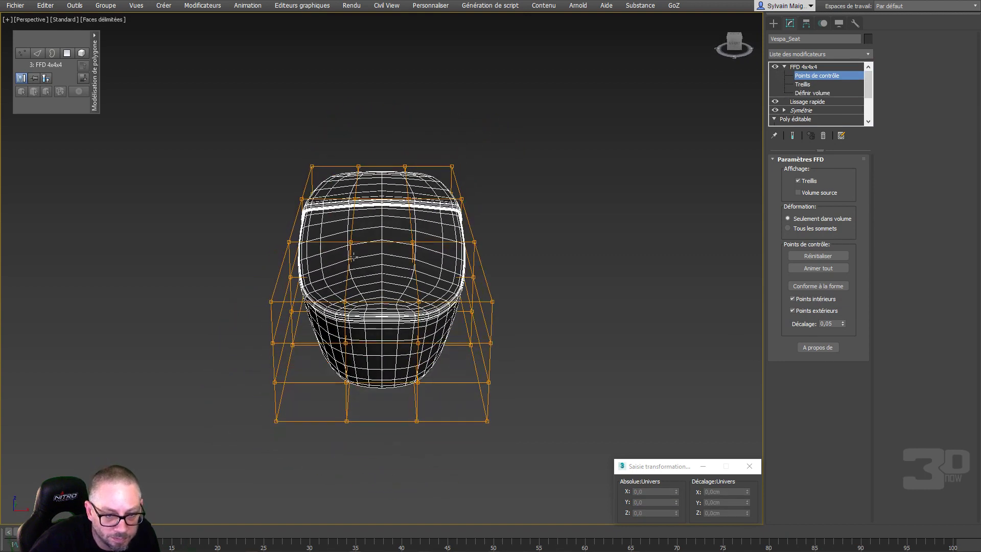
Spread the two inner top control points above the front section's dip outward and raise both to about Z 80,7 cm
{"action": "left_click", "coordinate": [351, 242]}
{"action": "left_click_drag", "start_coordinate": [382, 243], "coordinate": [435, 243]}
{"action": "left_click", "coordinate": [415, 243]}
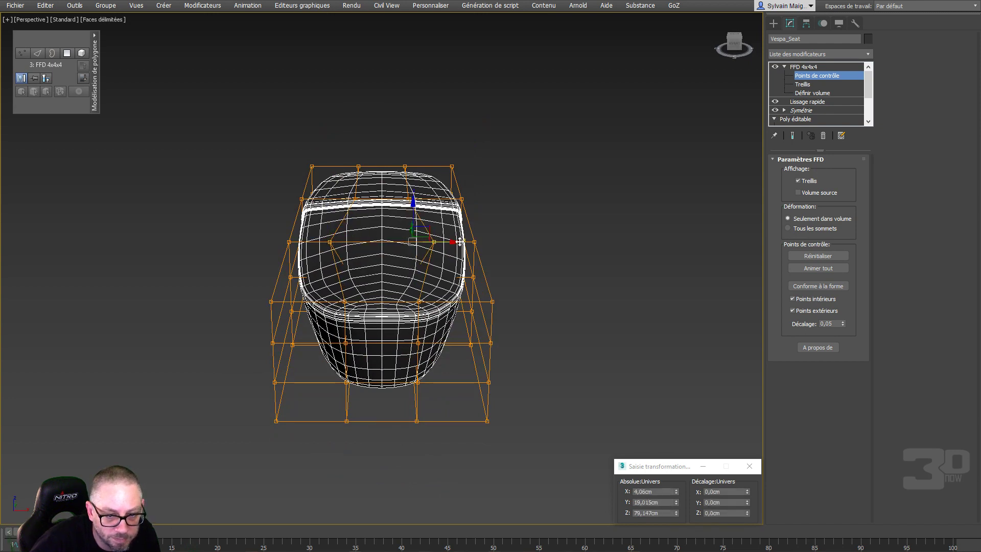
{"action": "left_click", "coordinate": [330, 242], "text": "ctrl"}
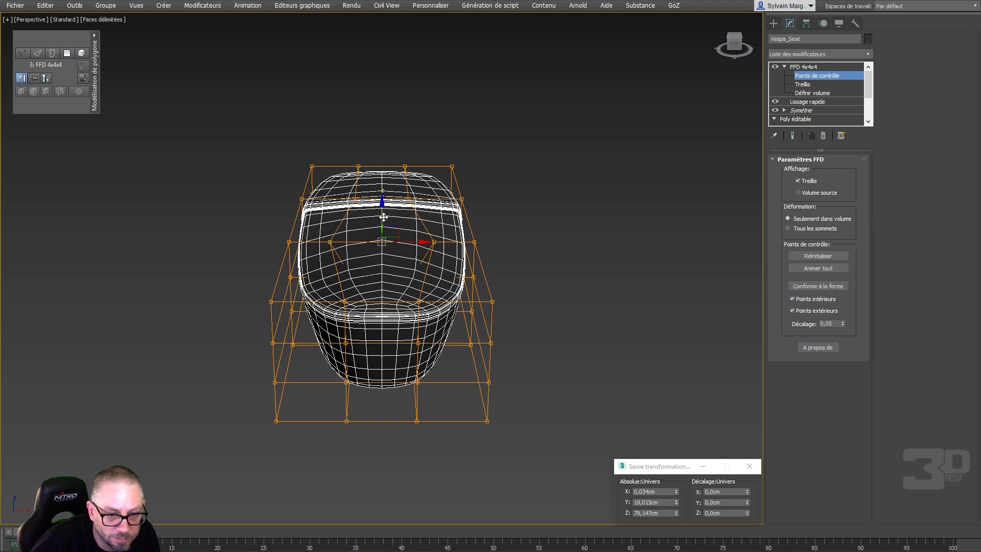
{"action": "left_click_drag", "start_coordinate": [384, 217], "coordinate": [383, 205]}
Scale the two raised control points apart to widen the front section's upper surface
{"action": "right_click", "coordinate": [383, 205]}
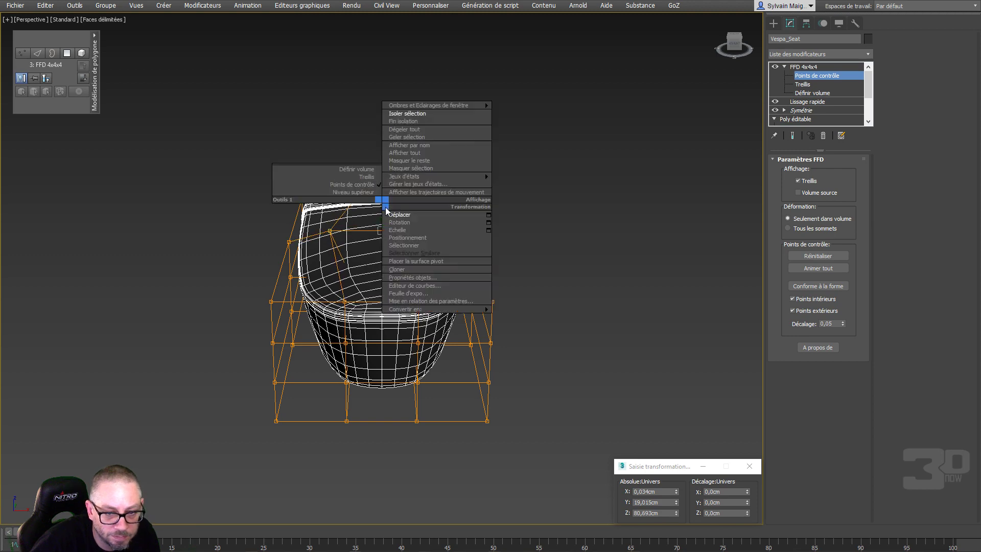
{"action": "left_click", "coordinate": [418, 234]}
{"action": "left_click_drag", "start_coordinate": [421, 232], "coordinate": [428, 235]}
{"action": "right_click", "coordinate": [396, 222]}
{"action": "left_click", "coordinate": [432, 228]}
{"action": "mouse_move", "coordinate": [432, 228]}
{"action": "middle_mouse_down", "text": "alt"}
{"action": "mouse_move", "coordinate": [516, 215]}
{"action": "mouse_move", "coordinate": [429, 235]}
{"action": "middle_mouse_up", "text": "alt"}
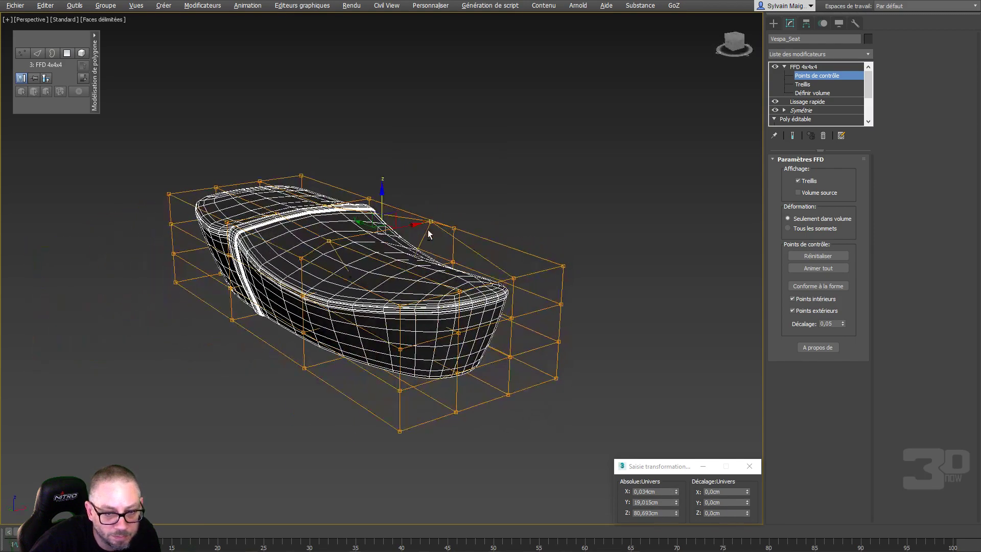
{"action": "right_click", "coordinate": [390, 227]}
{"action": "left_click", "coordinate": [427, 254]}
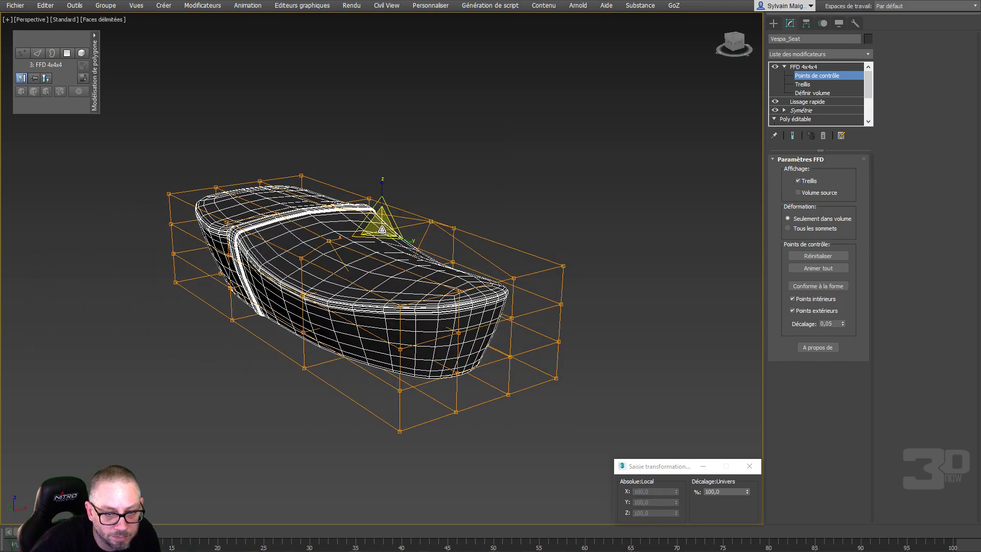
{"action": "left_click_drag", "start_coordinate": [377, 164], "coordinate": [398, 187]}
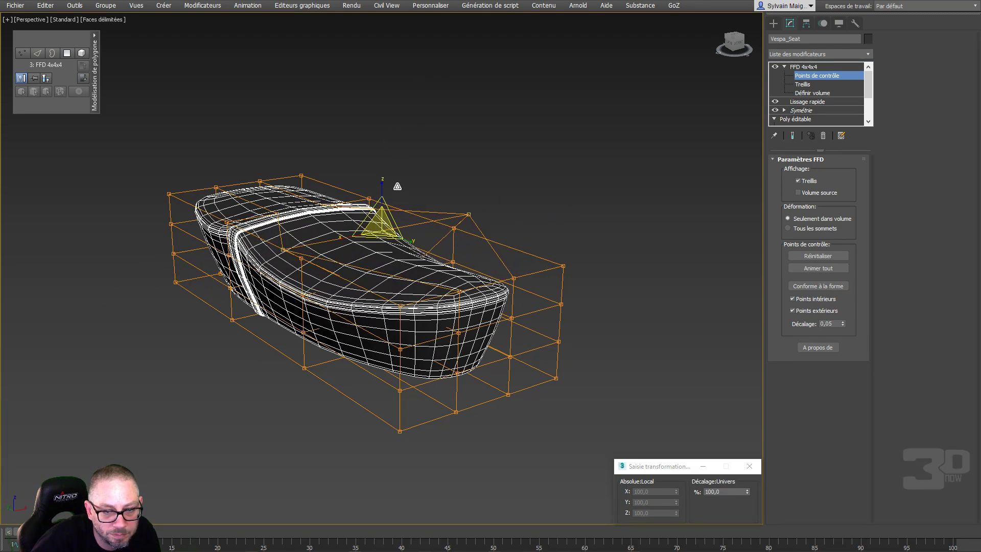
Move the pair of widened control points slightly downward
{"action": "right_click", "coordinate": [411, 199]}
{"action": "left_click", "coordinate": [418, 211]}
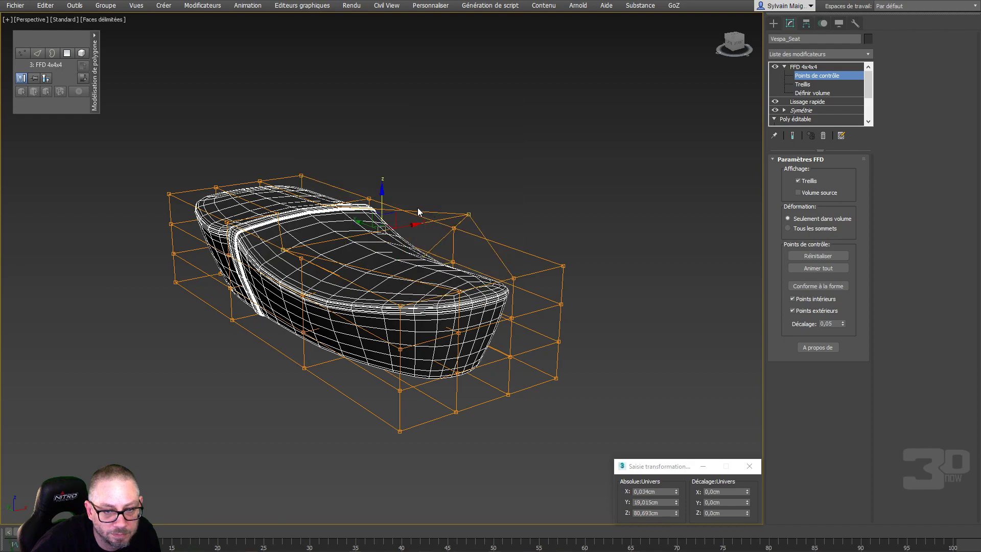
{"action": "left_click_drag", "start_coordinate": [382, 204], "coordinate": [410, 221]}
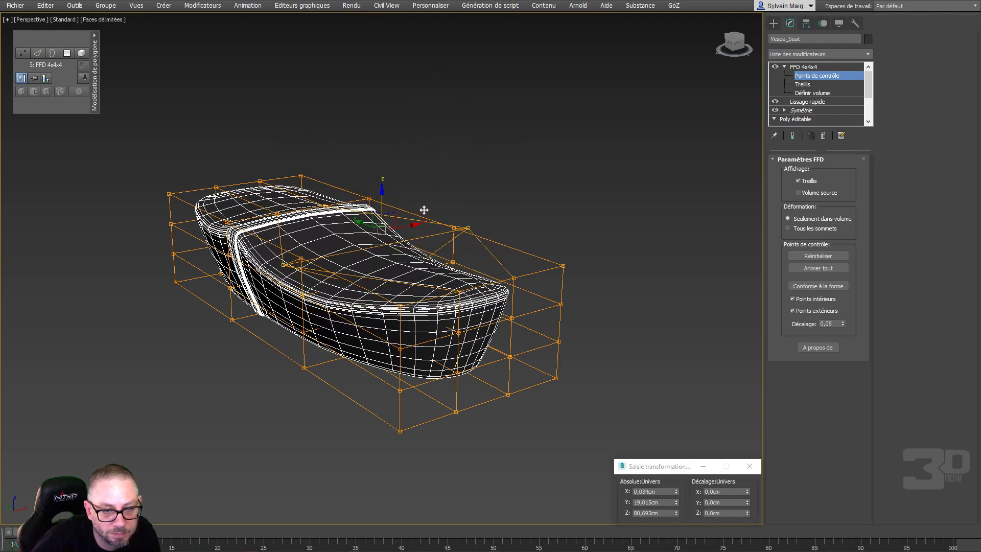
{"action": "middle_click_drag", "start_coordinate": [459, 225], "coordinate": [532, 199], "text": "alt"}
{"action": "scroll", "coordinate": [259, 324], "scroll_direction": "up", "scroll_amount": 5}
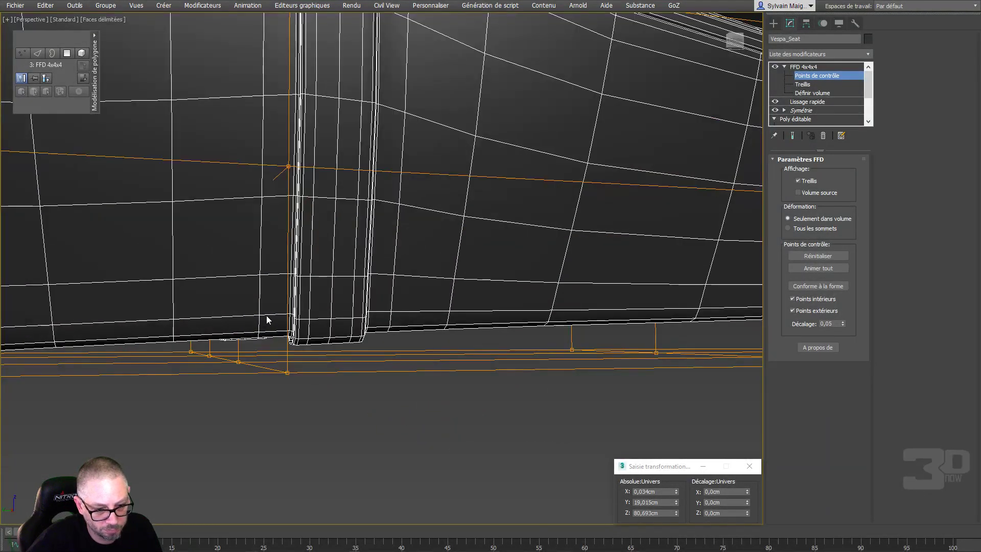
{"action": "key", "text": "z"}
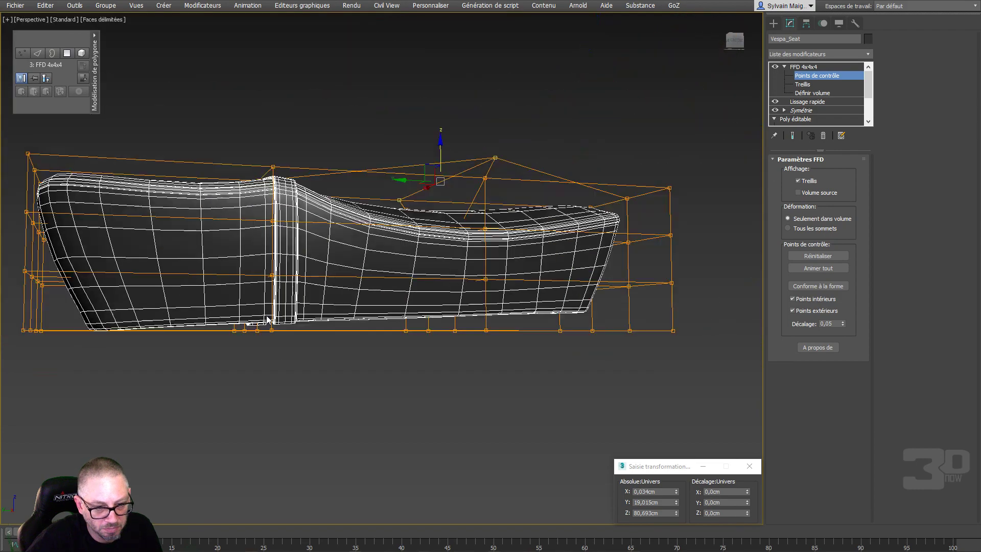
Leave the FFD control points and add an Edit Poly (Editer poly) modifier on top of the FFD 4x4x4
{"action": "middle_click_drag", "start_coordinate": [266, 320], "coordinate": [296, 312], "text": "alt"}
{"action": "left_click", "coordinate": [801, 67]}
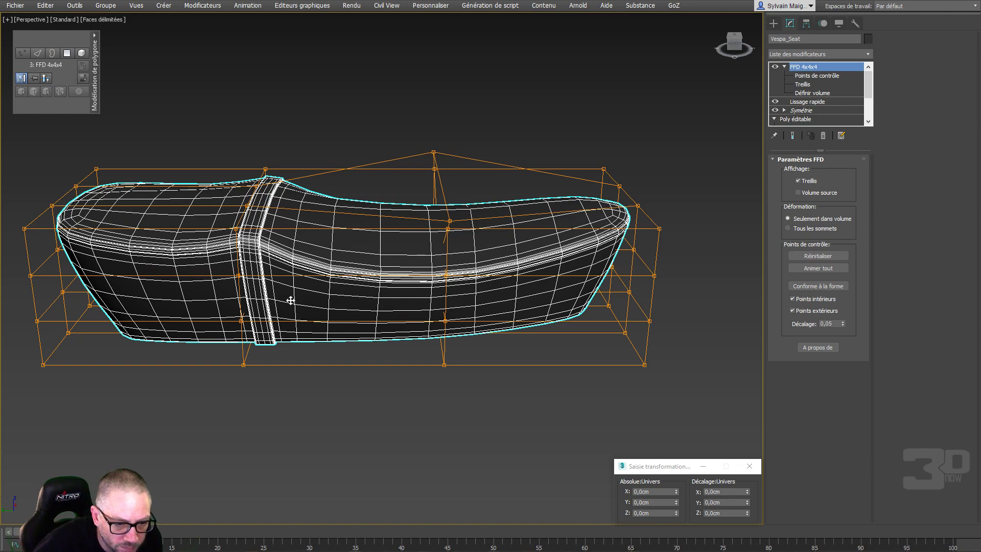
{"action": "mouse_move", "coordinate": [291, 300]}
{"action": "middle_mouse_down", "text": "alt"}
{"action": "mouse_move", "coordinate": [300, 278]}
{"action": "mouse_move", "coordinate": [293, 286]}
{"action": "middle_mouse_up", "text": "alt"}
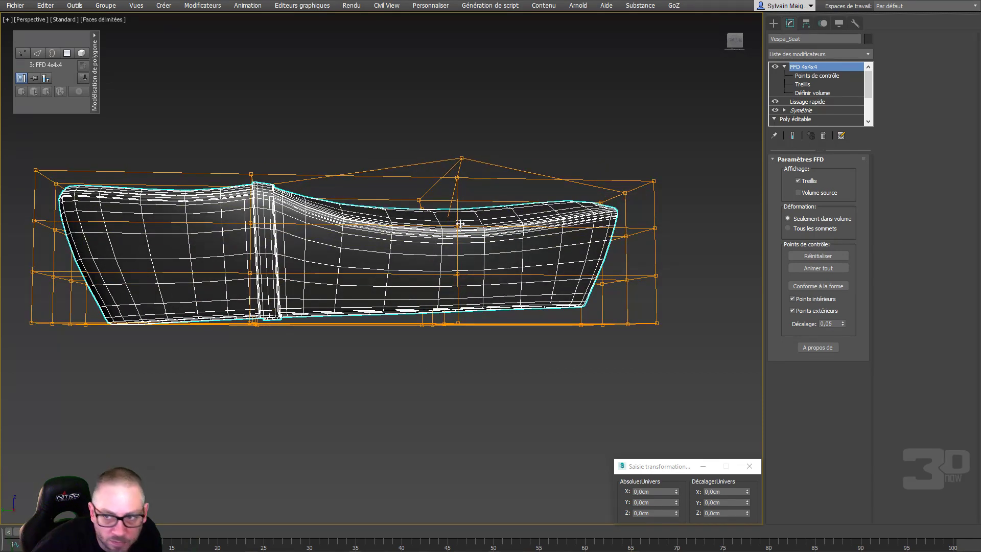
{"action": "left_click", "coordinate": [868, 53]}
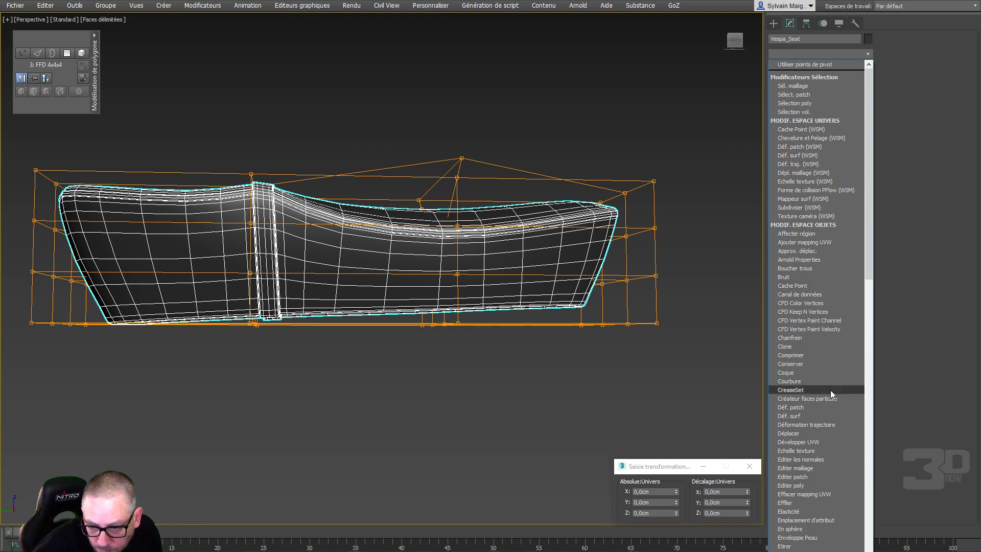
{"action": "left_click", "coordinate": [791, 486]}
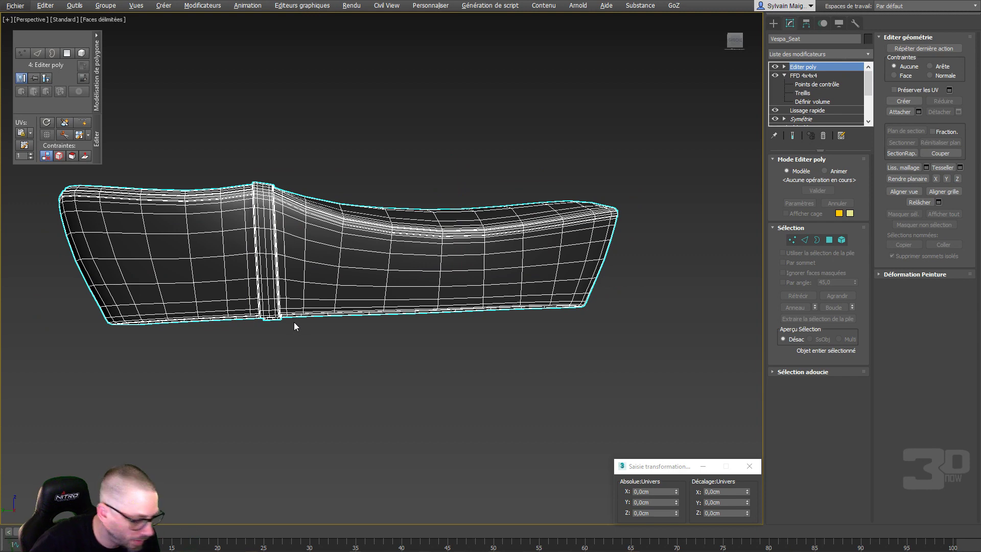
Select the vertices around the lower end of the strap from the left (Gauche) view
{"action": "key", "text": "alt+f"}
{"action": "key", "text": "Escape"}
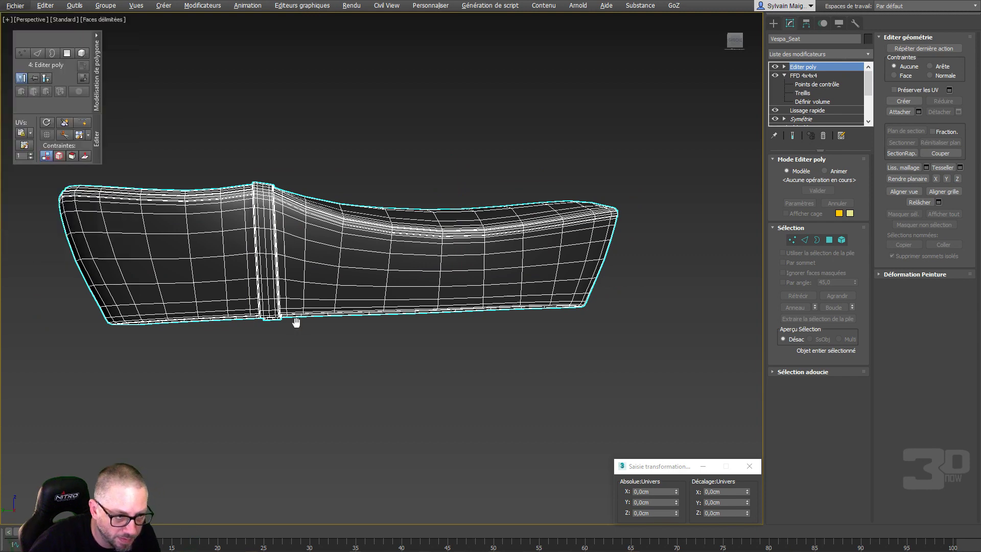
{"action": "left_click", "coordinate": [295, 332]}
{"action": "key", "text": "l"}
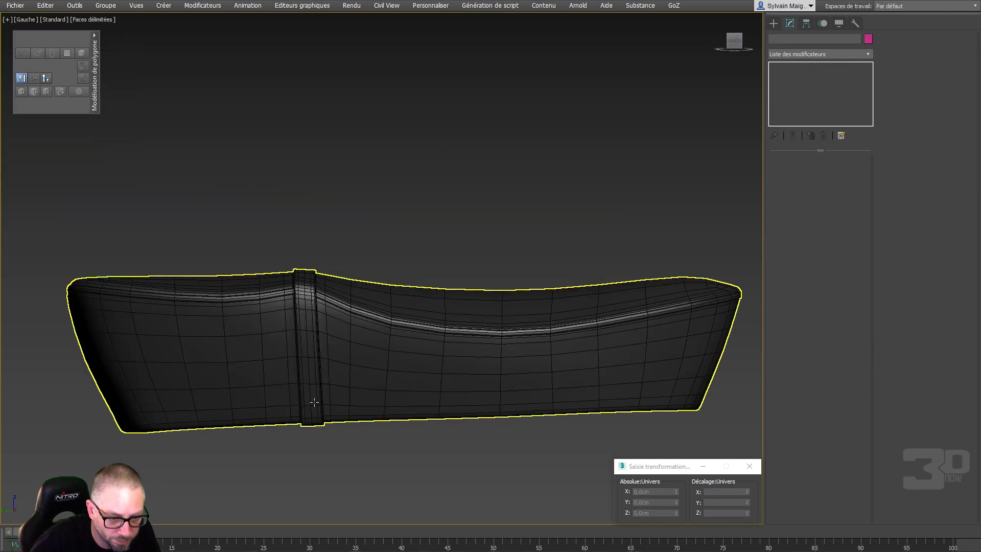
{"action": "left_click", "coordinate": [342, 376]}
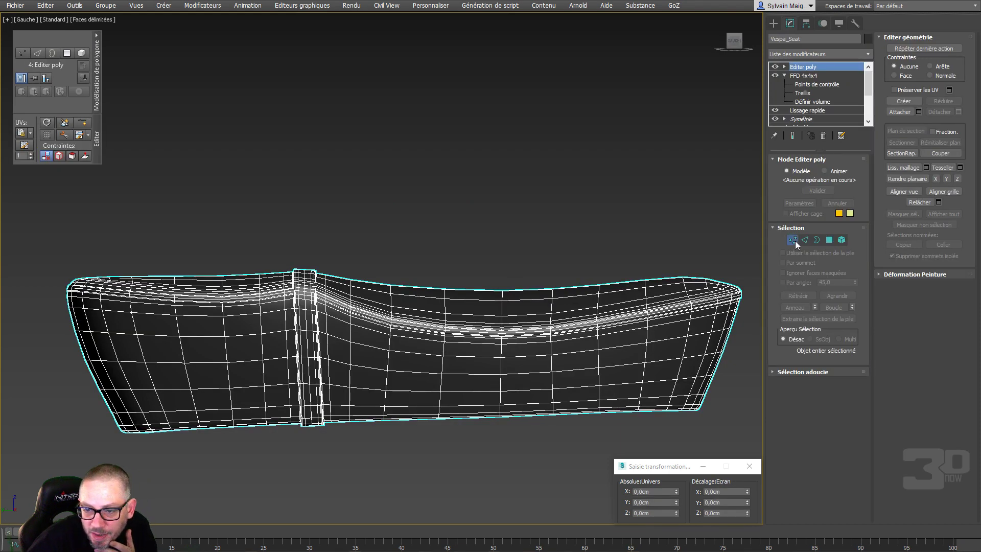
{"action": "left_click", "coordinate": [792, 239]}
{"action": "scroll", "coordinate": [385, 399], "scroll_direction": "up", "scroll_amount": 8}
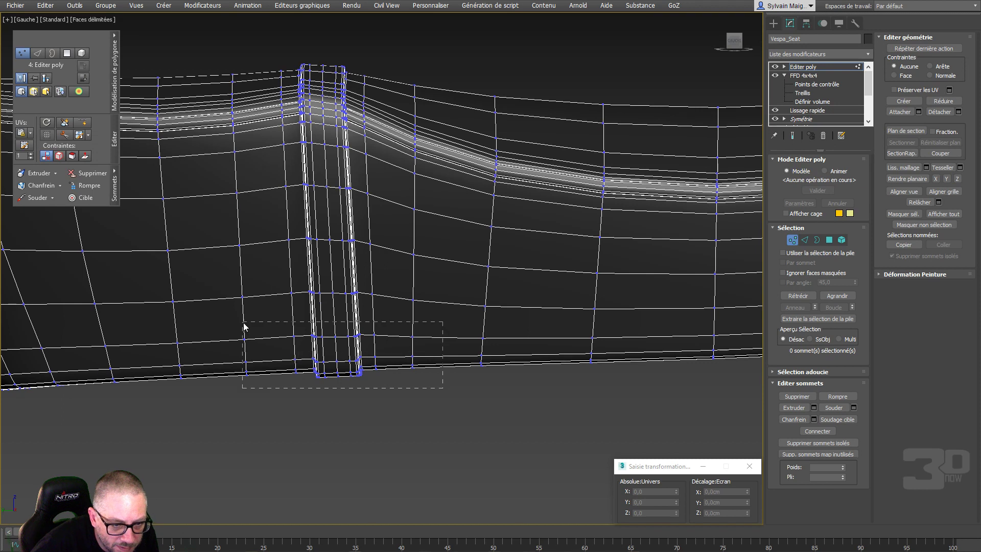
{"action": "left_click_drag", "start_coordinate": [244, 326], "coordinate": [216, 262]}
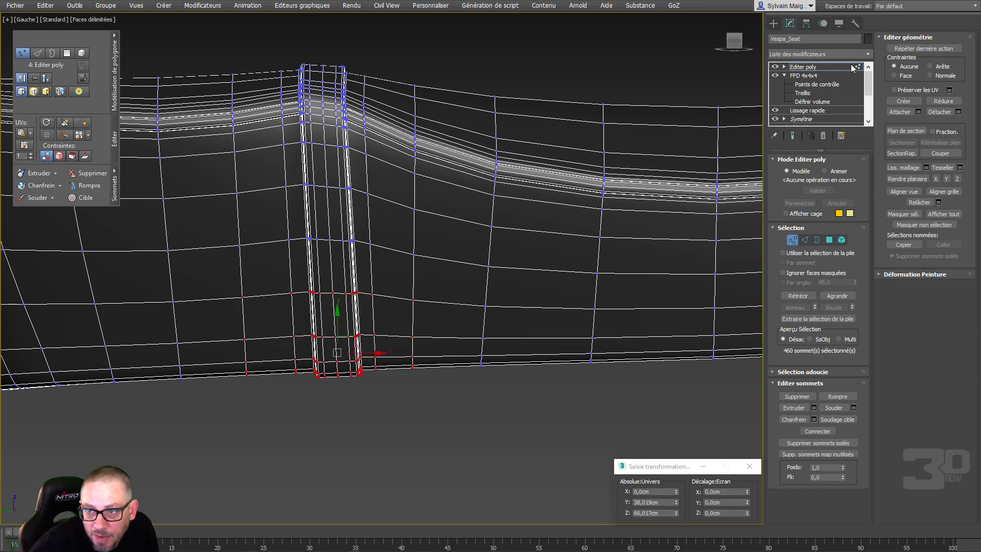
Add a second FFD 4x4x4 modifier to the selected lower strap vertices and activate its control points (Points de contrôle)
{"action": "left_click", "coordinate": [868, 53]}
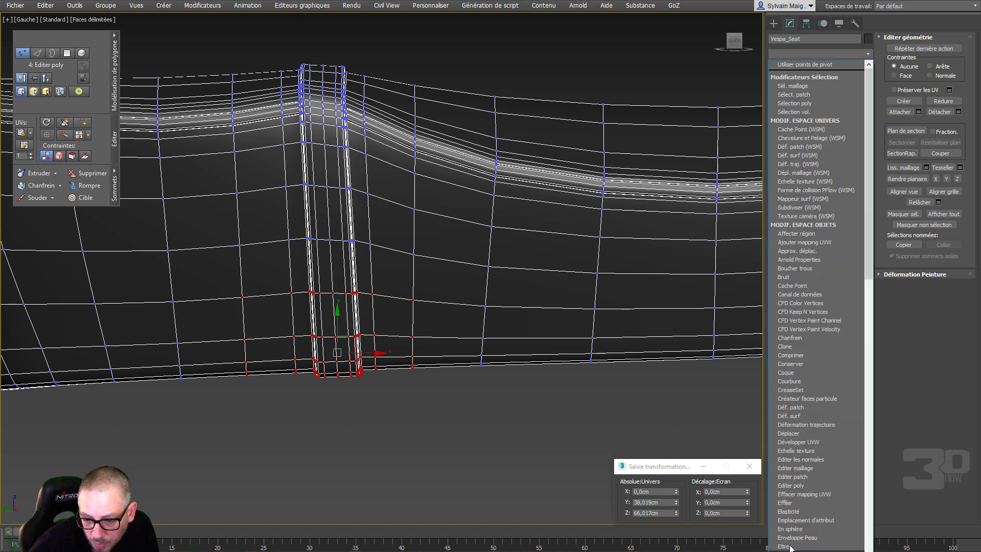
{"action": "scroll", "coordinate": [830, 486], "scroll_direction": "down", "scroll_amount": 2}
{"action": "scroll", "coordinate": [830, 487], "scroll_direction": "down", "scroll_amount": 2}
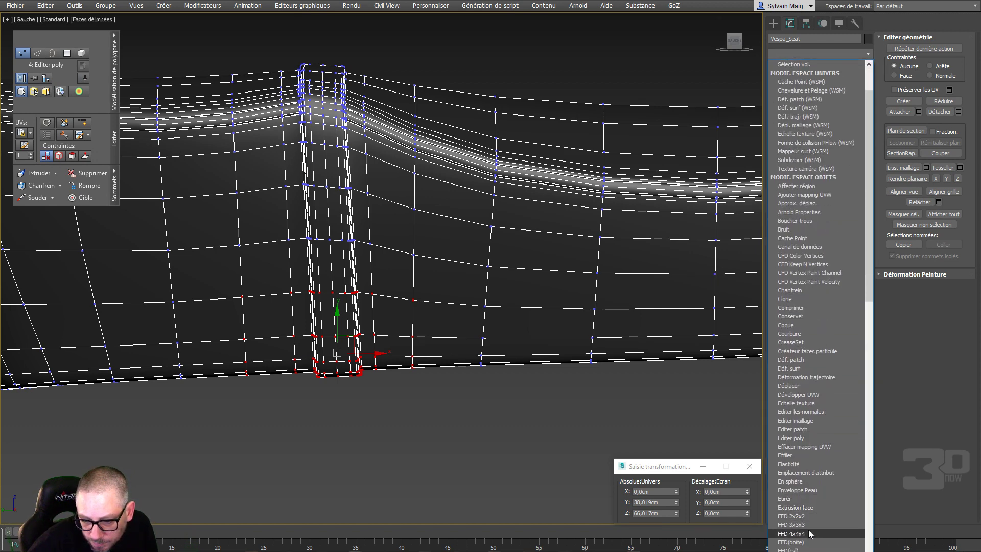
{"action": "left_click", "coordinate": [809, 533]}
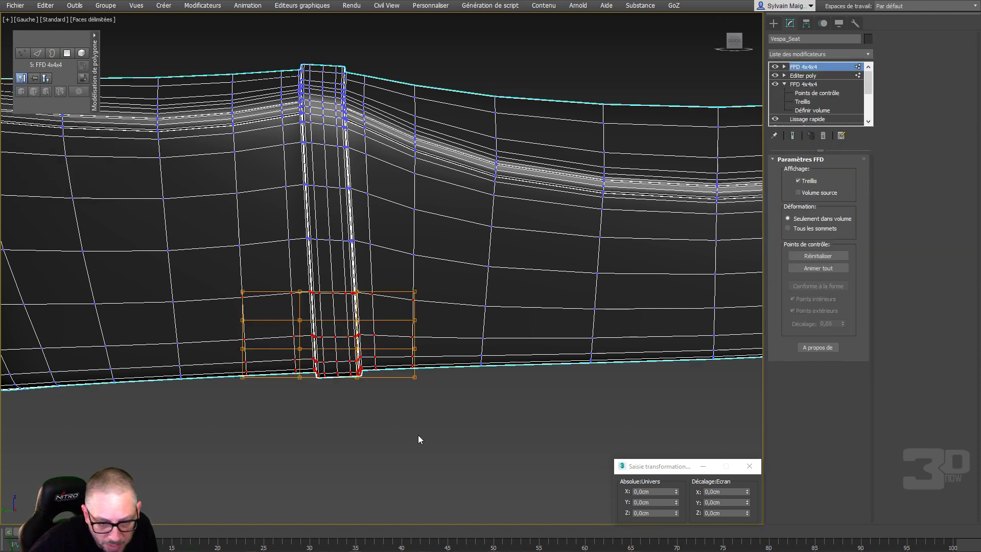
{"action": "left_click", "coordinate": [785, 67]}
{"action": "left_click", "coordinate": [807, 76]}
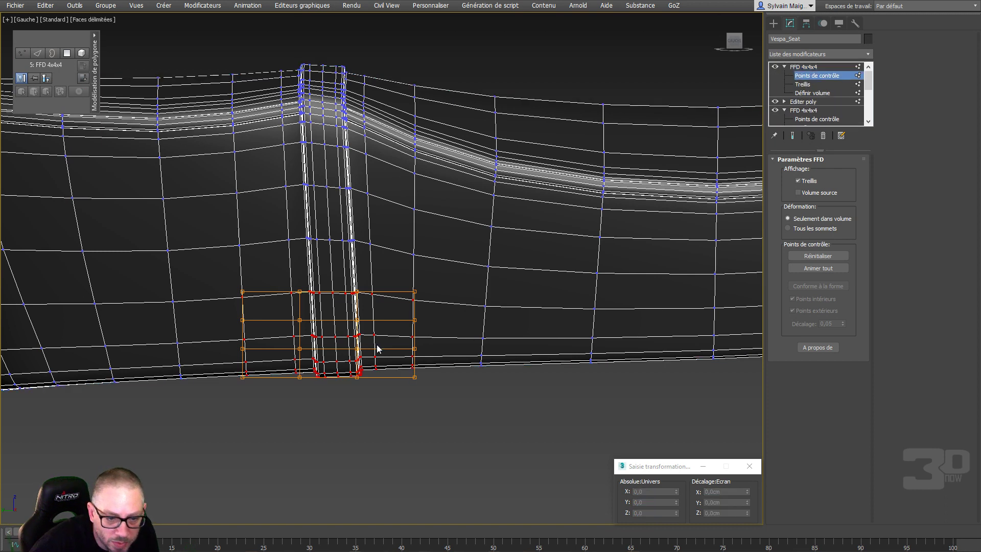
Raise the two inner columns of bottom control points under the strap to about Z 65,4 cm and 65,2 cm
{"action": "left_click_drag", "start_coordinate": [291, 383], "coordinate": [296, 338]}
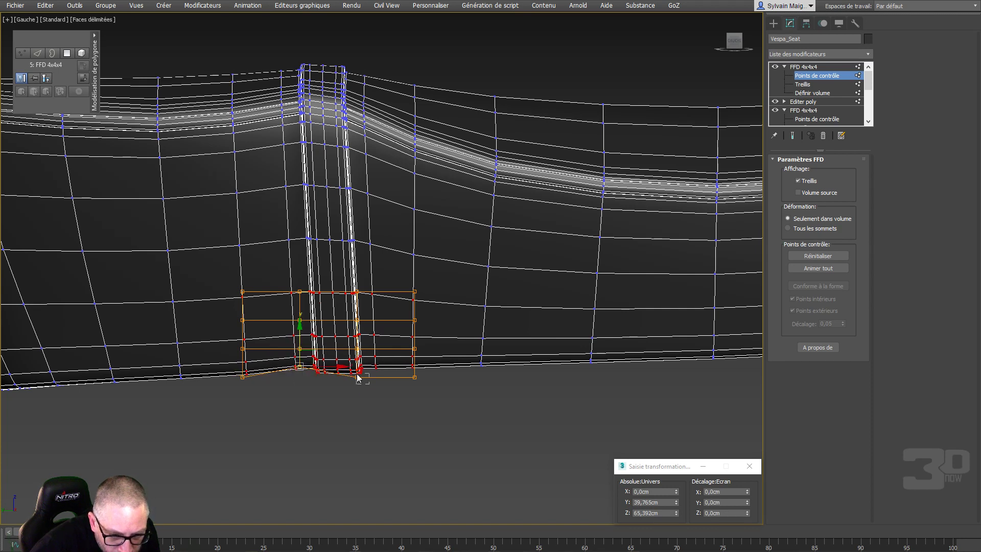
{"action": "left_click_drag", "start_coordinate": [348, 384], "coordinate": [367, 363]}
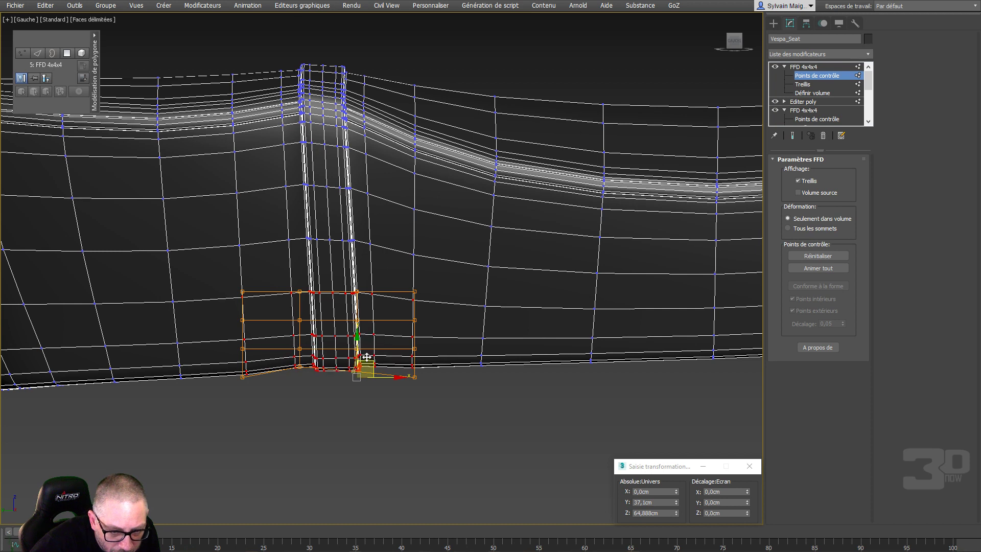
{"action": "left_click_drag", "start_coordinate": [368, 356], "coordinate": [364, 350]}
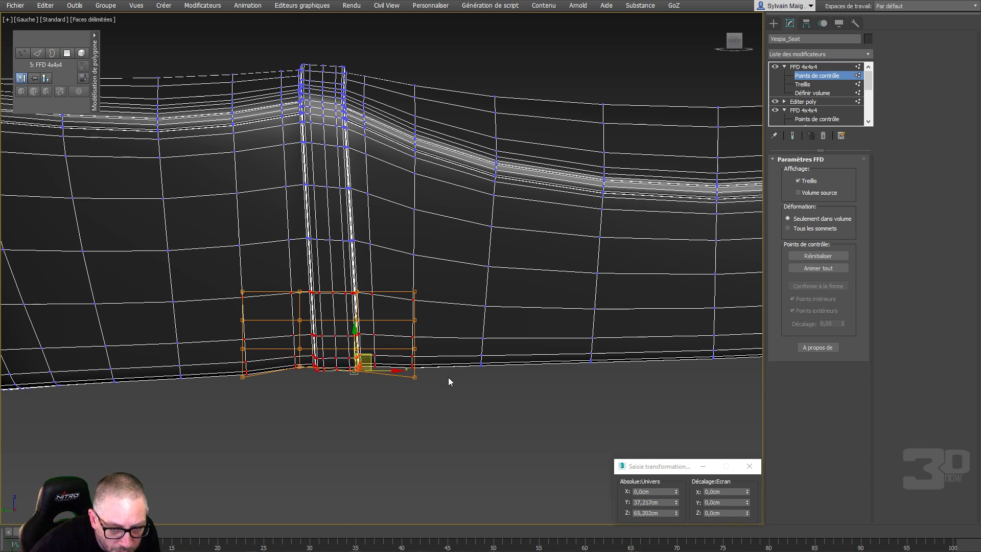
Move the outer bottom control points on both sides inward toward the strap, placing the rear ones at about Y 41,7 and Z 65,0 cm
{"action": "left_click_drag", "start_coordinate": [405, 394], "coordinate": [408, 383]}
{"action": "left_click_drag", "start_coordinate": [248, 388], "coordinate": [313, 372]}
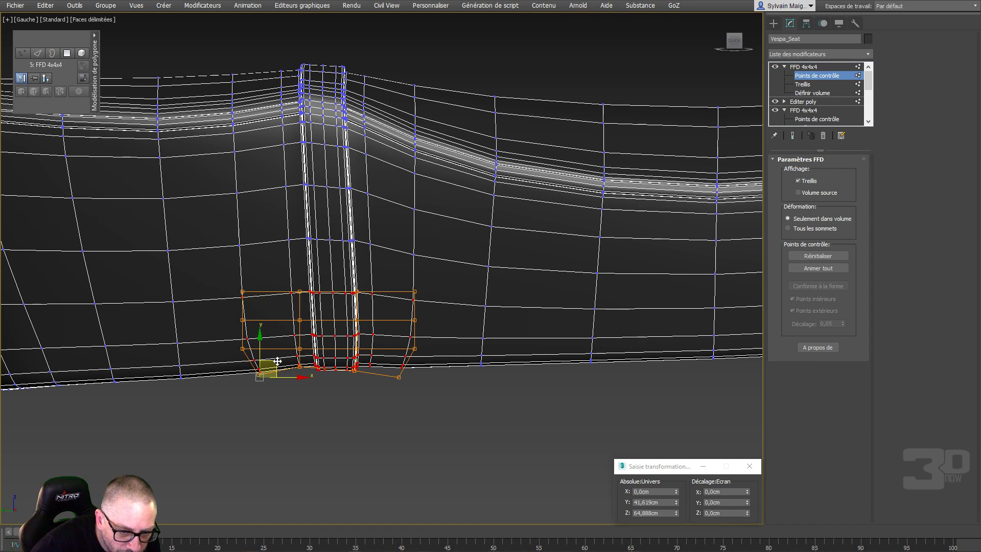
{"action": "left_click_drag", "start_coordinate": [277, 361], "coordinate": [276, 359]}
{"action": "middle_click_drag", "start_coordinate": [304, 280], "coordinate": [327, 278]}
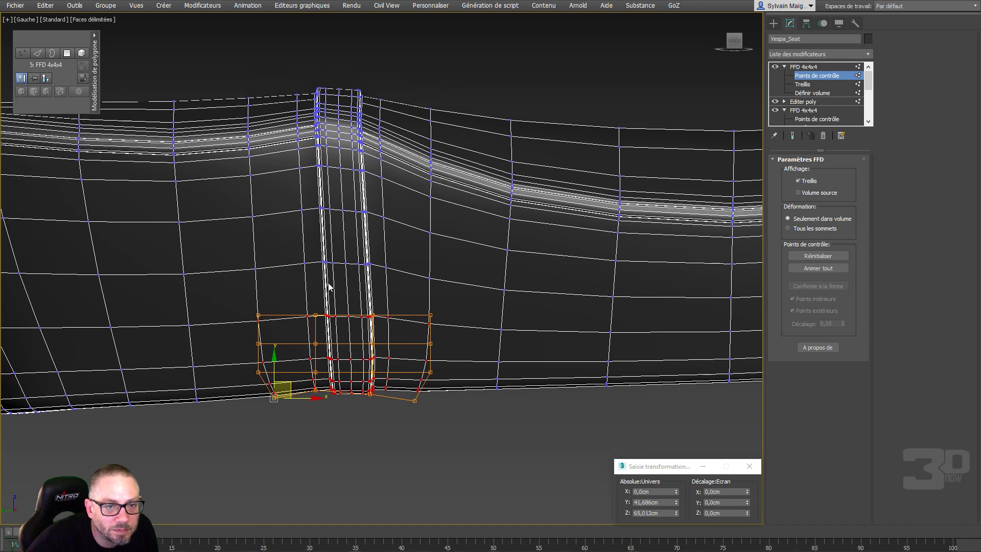
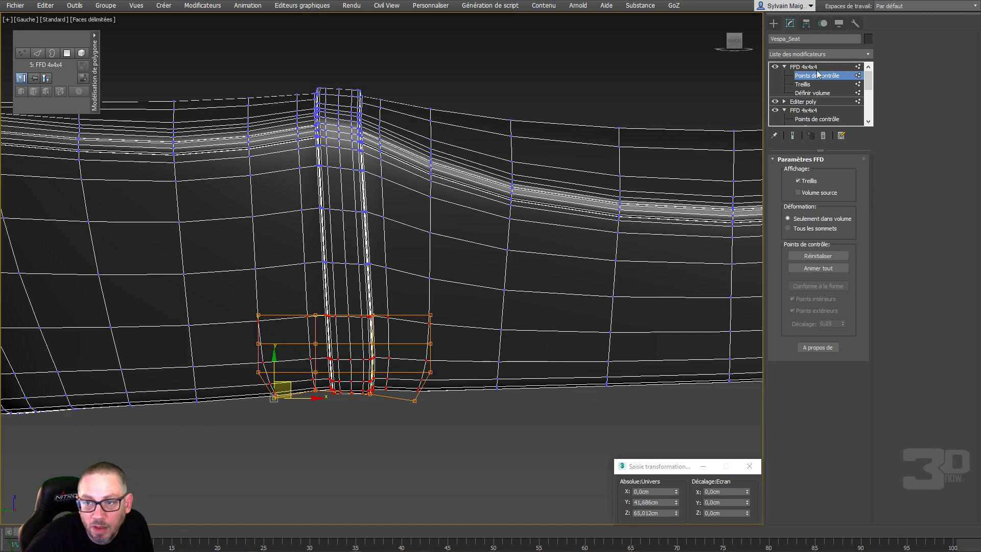
Leave the control points and convert the seat to an editable poly, collapsing its modifier stack
{"action": "left_click", "coordinate": [803, 67]}
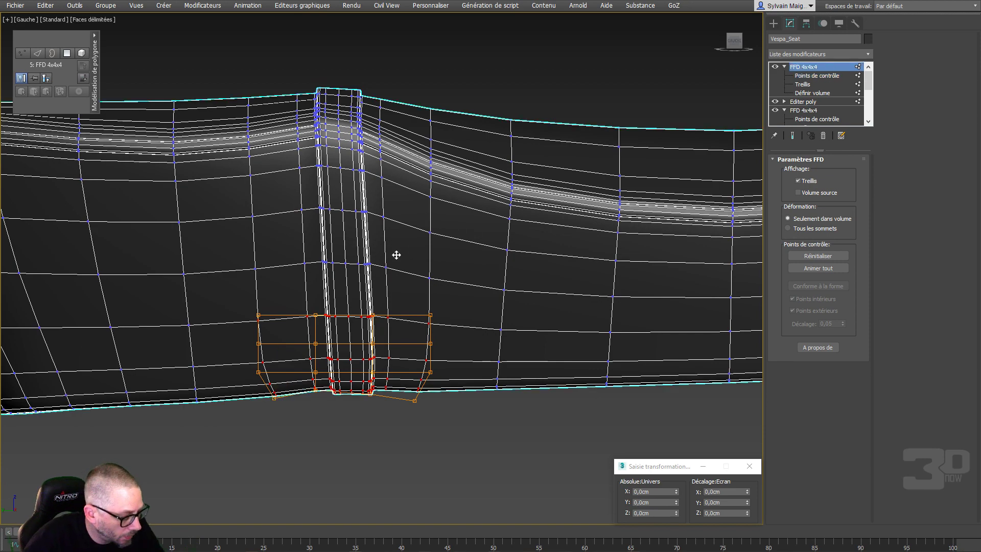
{"action": "key", "text": "p"}
{"action": "scroll", "coordinate": [384, 262], "scroll_direction": "down", "scroll_amount": 6}
{"action": "middle_click_drag", "start_coordinate": [437, 231], "coordinate": [455, 309], "text": "alt"}
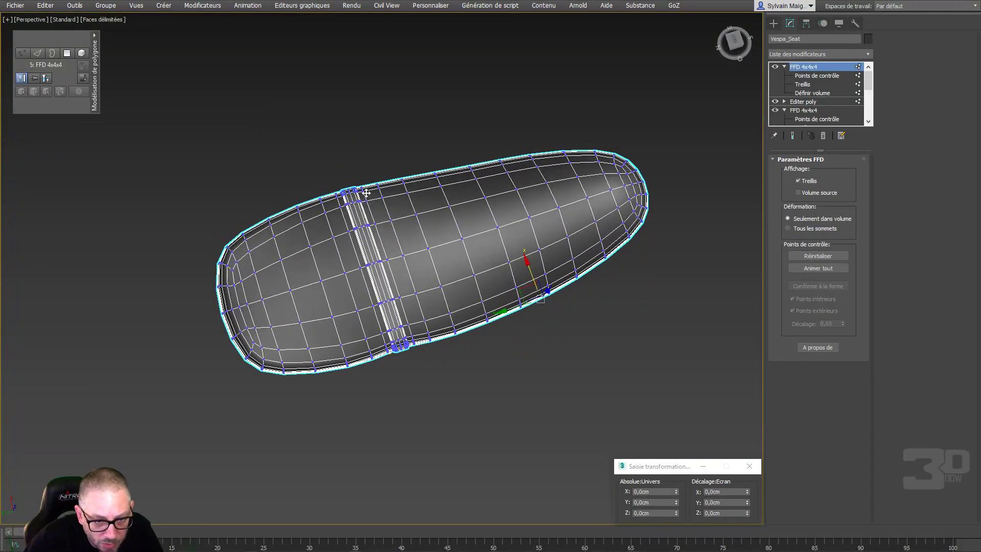
{"action": "middle_click_drag", "start_coordinate": [374, 278], "coordinate": [432, 258], "text": "alt"}
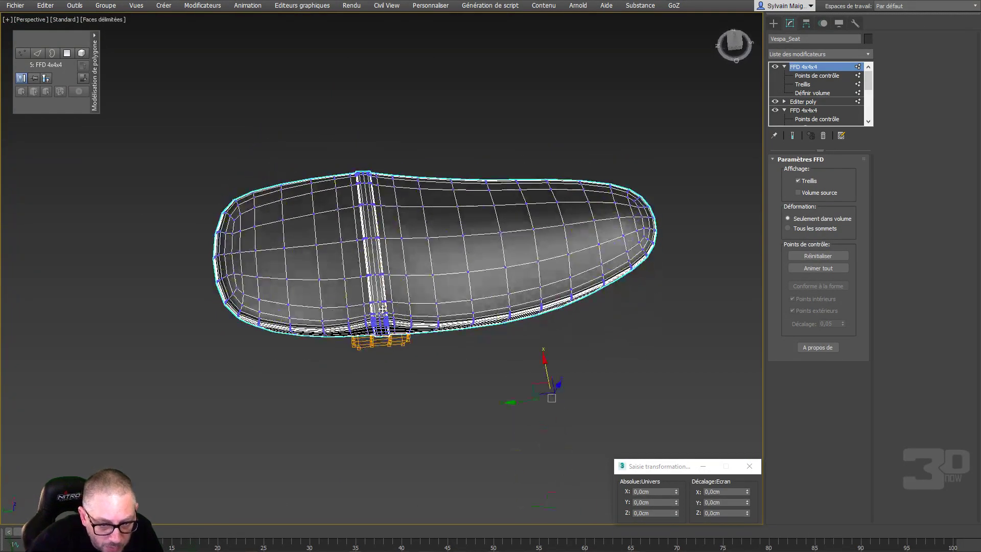
{"action": "right_click", "coordinate": [434, 254]}
{"action": "mouse_move", "coordinate": [511, 360]}
{"action": "left_click", "coordinate": [577, 372]}
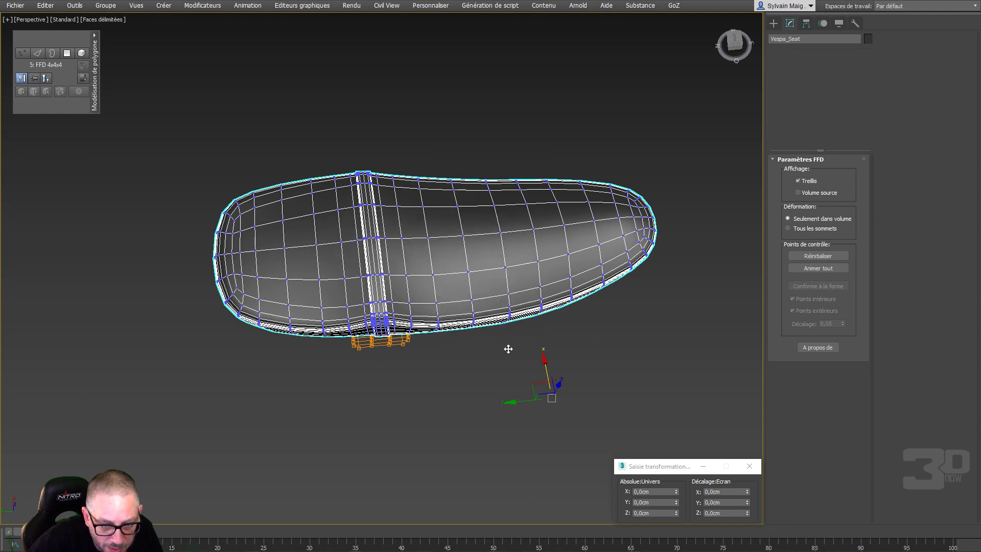
Select all vertices of the strap and its adjacent edge loops across the seat's full width from the top view (Dessus)
{"action": "left_click", "coordinate": [792, 171]}
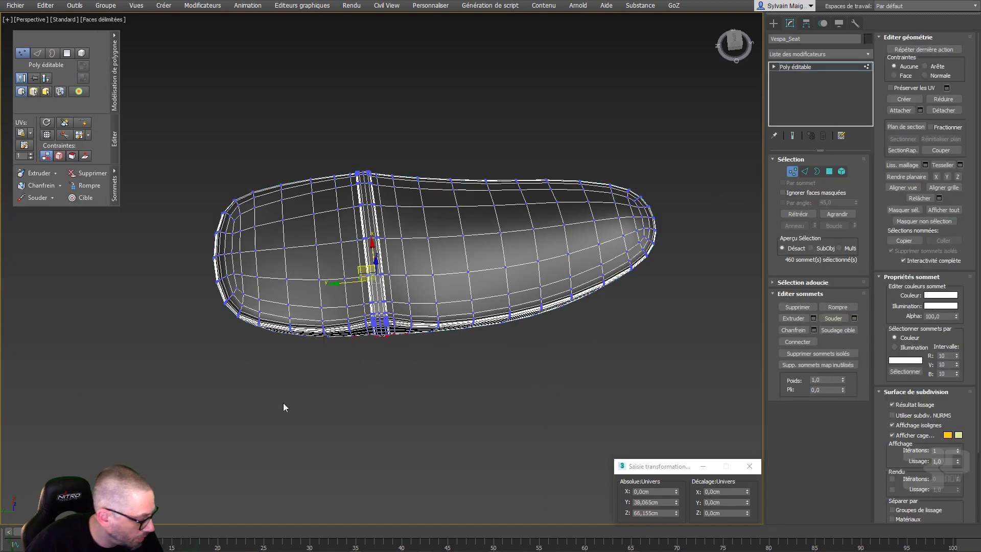
{"action": "key", "text": "t"}
{"action": "key", "text": "z"}
{"action": "scroll", "coordinate": [424, 258], "scroll_direction": "up", "scroll_amount": 3}
{"action": "scroll", "coordinate": [172, 298], "scroll_direction": "down", "scroll_amount": 3}
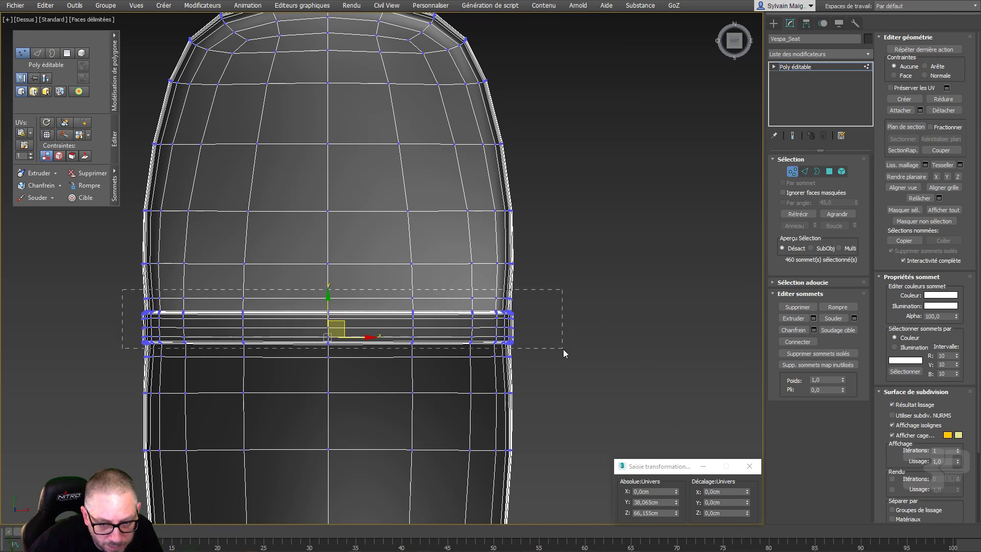
{"action": "left_click_drag", "start_coordinate": [564, 353], "coordinate": [559, 368]}
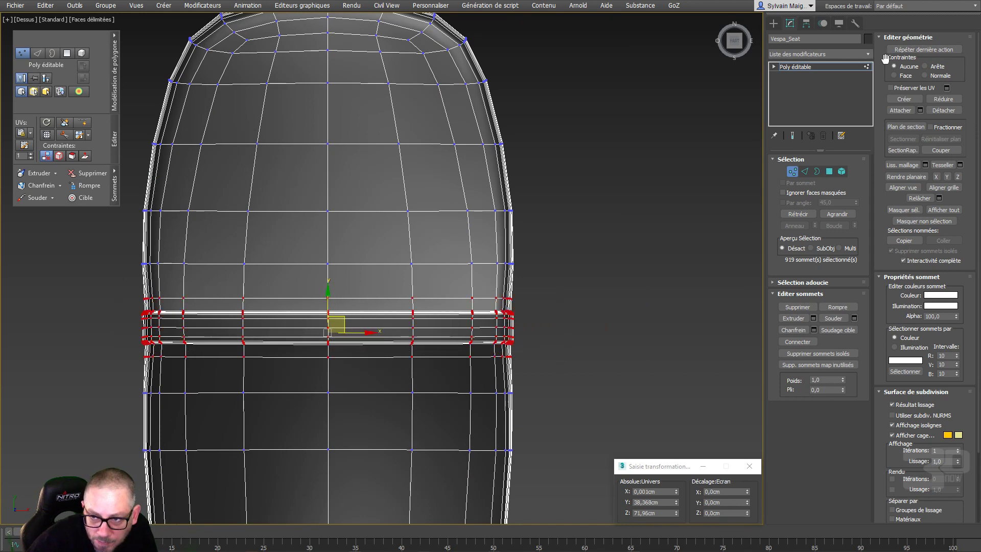
Add an FFD 3x3x3 modifier to the selected strap vertices and activate its control points (Points de contrôle)
{"action": "left_click", "coordinate": [868, 54]}
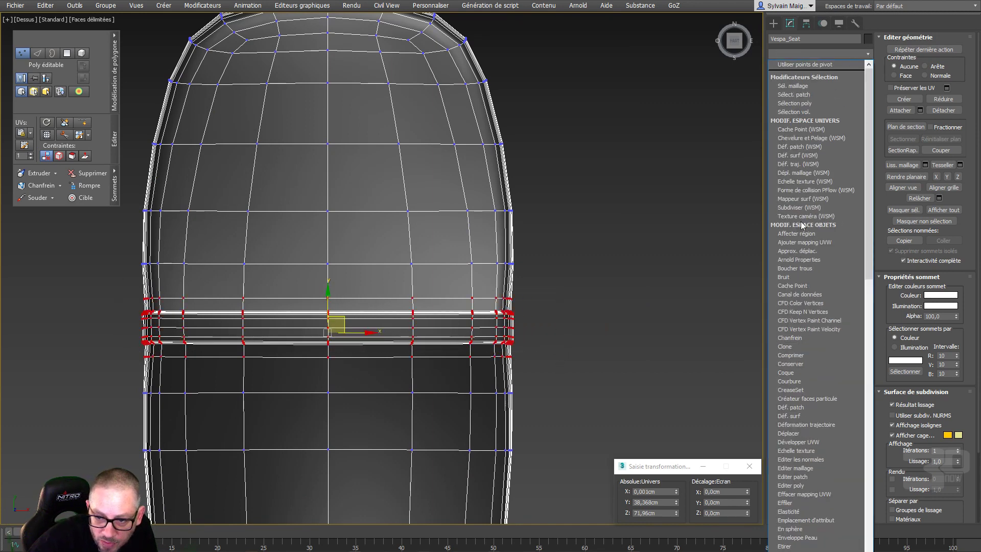
{"action": "scroll", "coordinate": [814, 466], "scroll_direction": "down", "scroll_amount": 4}
{"action": "left_click", "coordinate": [812, 472]}
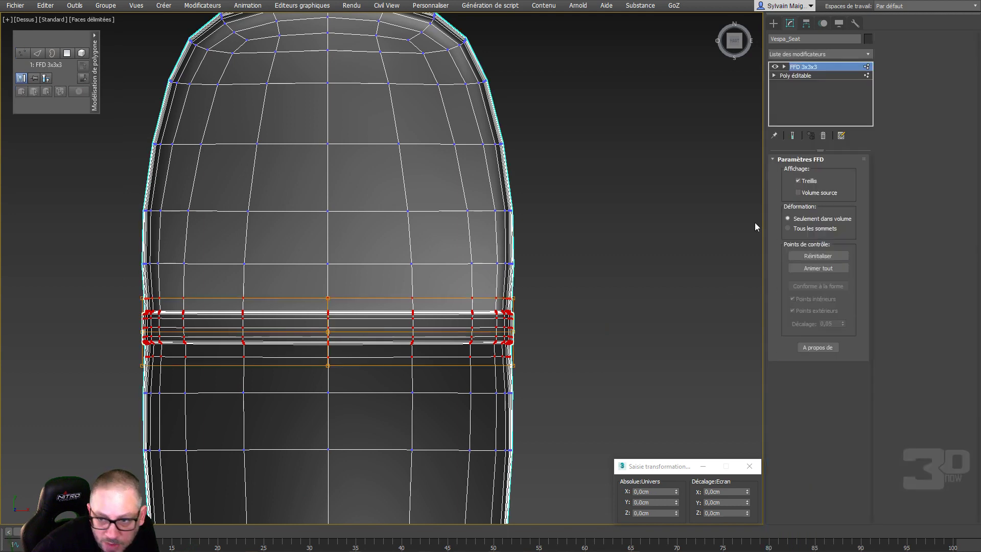
{"action": "left_click", "coordinate": [800, 75]}
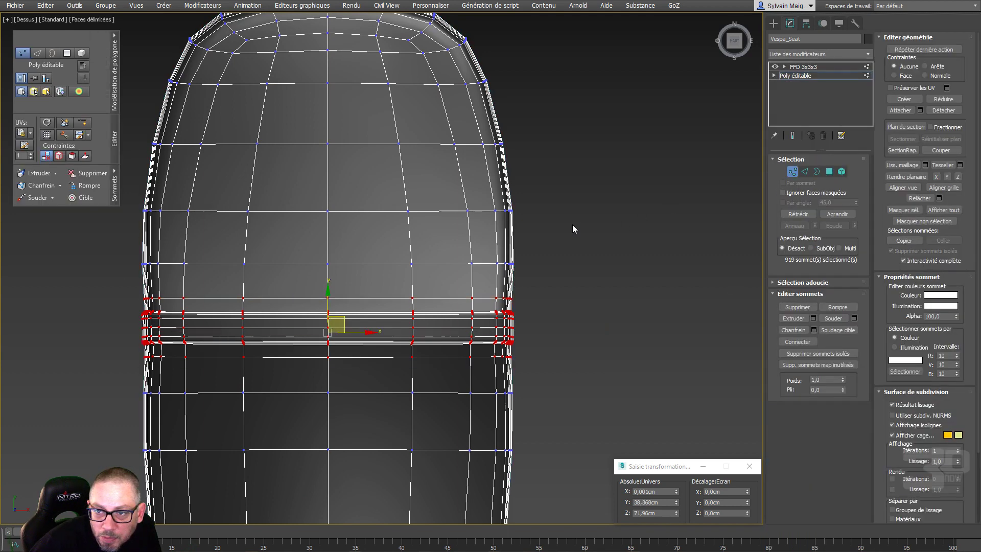
{"action": "left_click", "coordinate": [813, 78]}
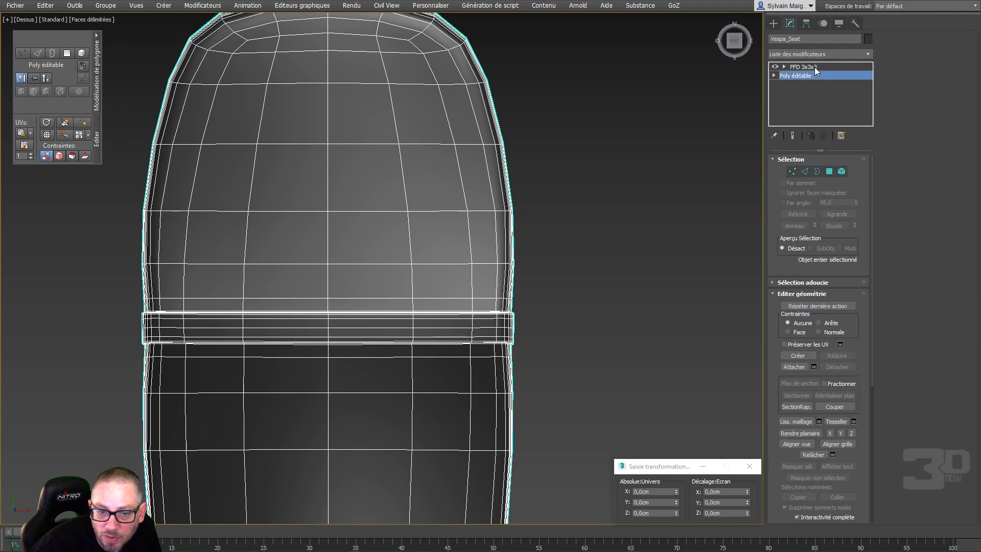
{"action": "left_click", "coordinate": [809, 76]}
{"action": "left_click", "coordinate": [816, 66]}
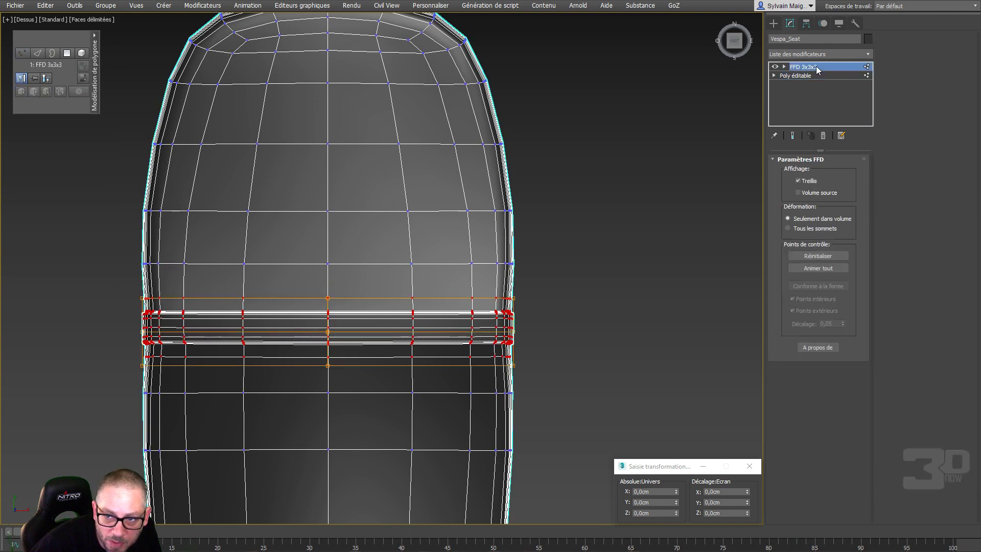
{"action": "left_click", "coordinate": [784, 67]}
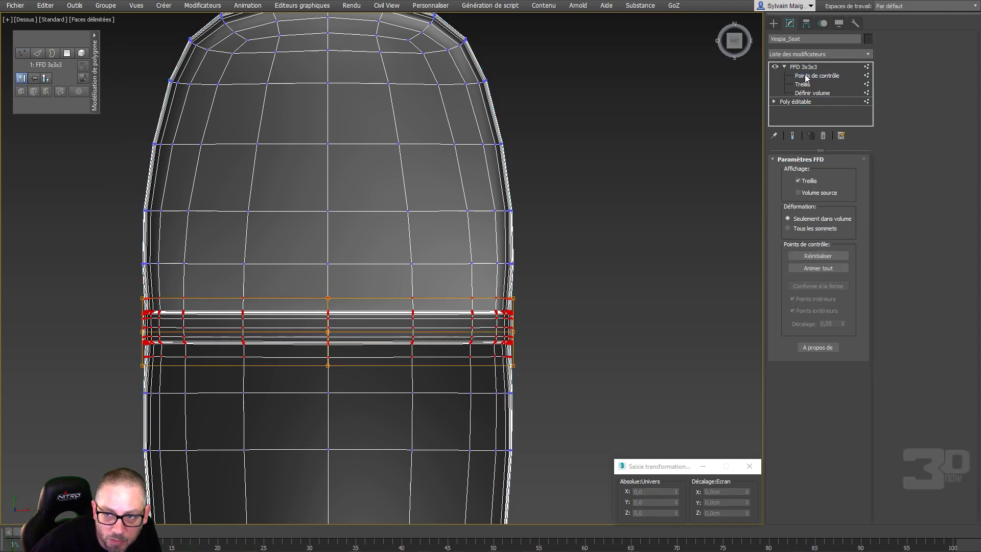
{"action": "left_click", "coordinate": [806, 77]}
Move the middle control points toward the short rear section to about Y 41,5 cm, bowing the strap, and show the seat without edged faces
{"action": "left_click", "coordinate": [325, 334]}
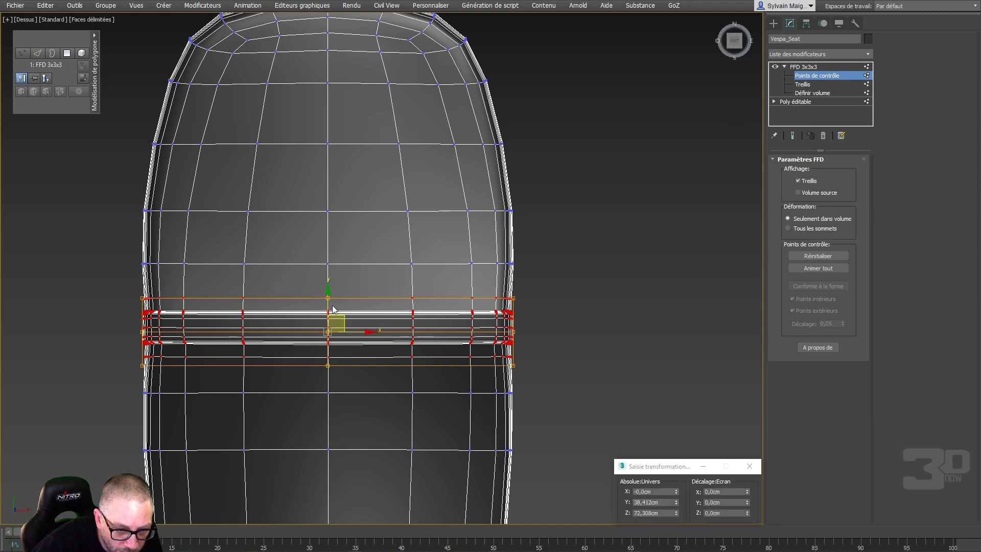
{"action": "left_click_drag", "start_coordinate": [333, 309], "coordinate": [343, 258]}
{"action": "scroll", "coordinate": [360, 290], "scroll_direction": "down", "scroll_amount": 4}
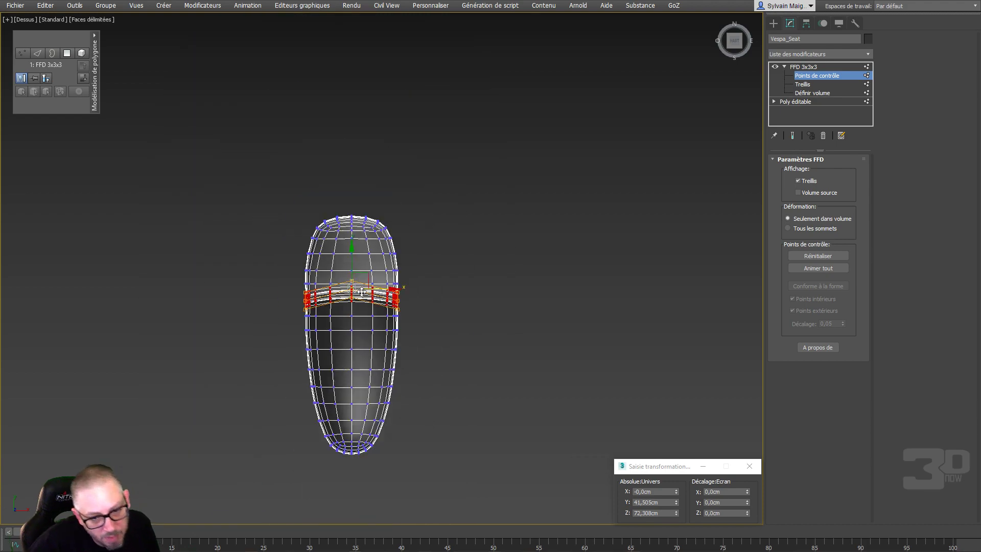
{"action": "scroll", "coordinate": [360, 306], "scroll_direction": "up", "scroll_amount": 1}
{"action": "scroll", "coordinate": [360, 307], "scroll_direction": "up", "scroll_amount": 3}
{"action": "middle_click_drag", "start_coordinate": [345, 358], "coordinate": [393, 298], "text": "alt"}
{"action": "key", "text": "F4"}
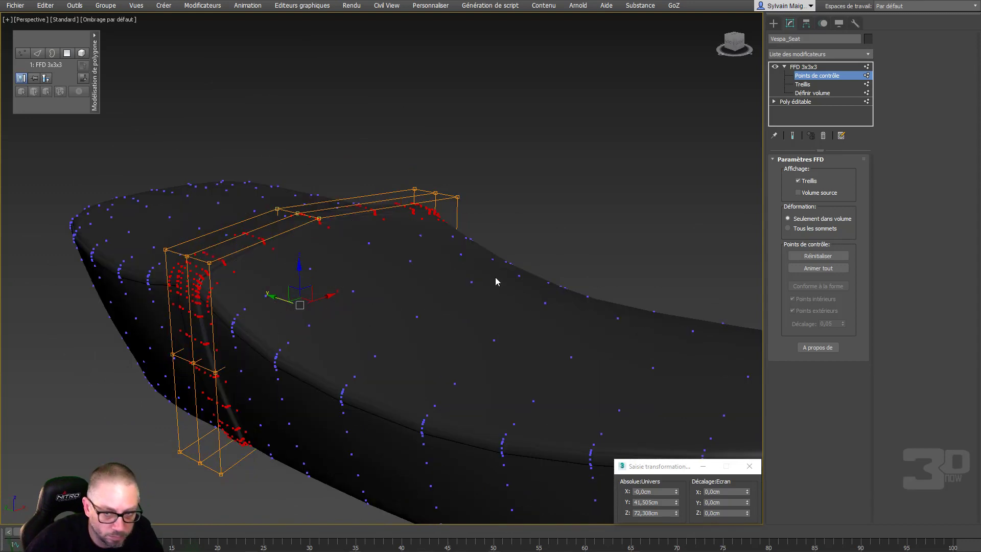
Show the edged faces again, leave the FFD control points and convert the seat to an editable poly
{"action": "key", "text": "F4"}
{"action": "left_click", "coordinate": [810, 67]}
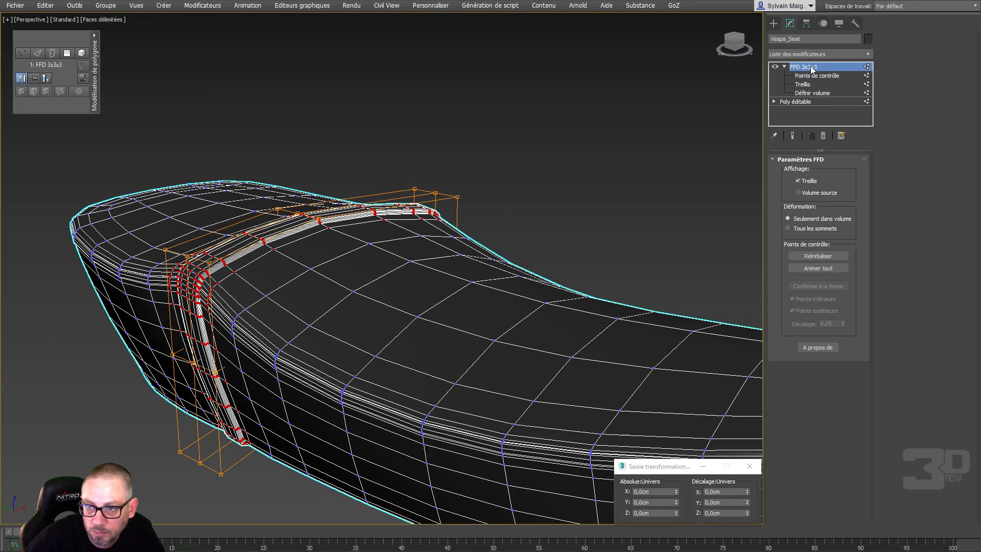
{"action": "right_click", "coordinate": [580, 215]}
{"action": "mouse_move", "coordinate": [619, 319]}
{"action": "left_click", "coordinate": [725, 328]}
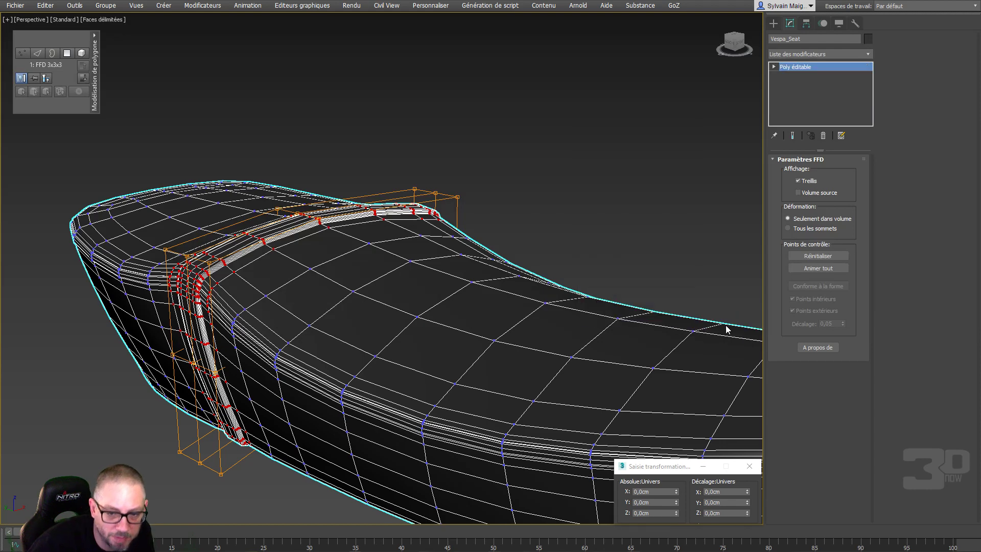
Unhide all the scene's objects (Afficher tout), bringing back the scooter parts and reference planes around the seat
{"action": "left_click", "coordinate": [655, 248]}
{"action": "middle_click_drag", "start_coordinate": [652, 251], "coordinate": [523, 237]}
{"action": "scroll", "coordinate": [523, 237], "scroll_direction": "down", "scroll_amount": 3}
{"action": "scroll", "coordinate": [508, 302], "scroll_direction": "up", "scroll_amount": 2}
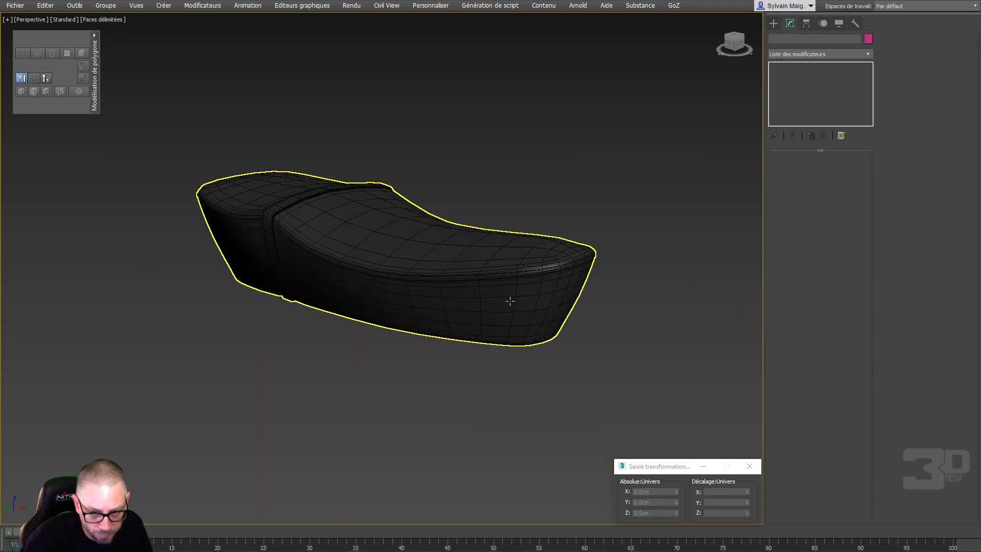
{"action": "middle_click_drag", "start_coordinate": [495, 294], "coordinate": [456, 313]}
{"action": "left_click", "coordinate": [467, 282]}
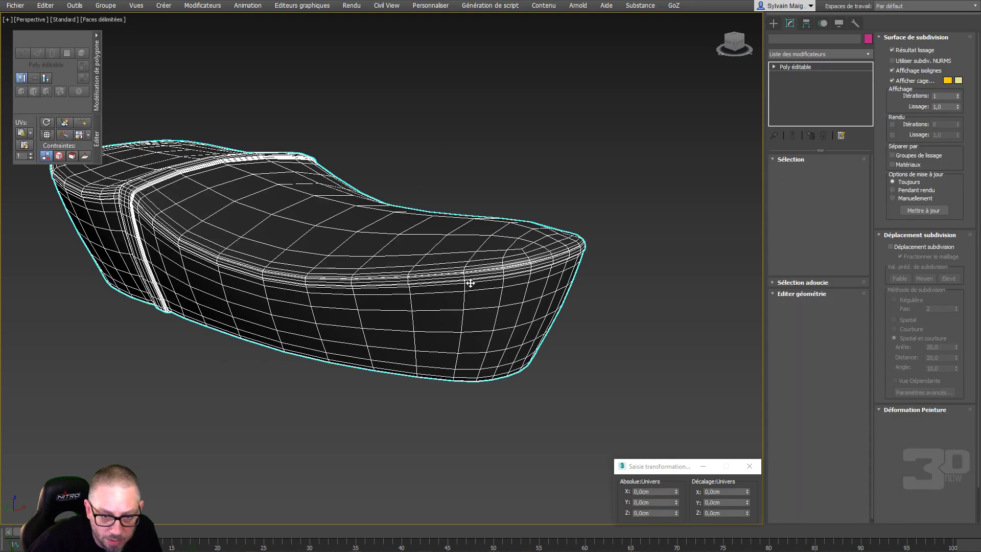
{"action": "right_click", "coordinate": [436, 437]}
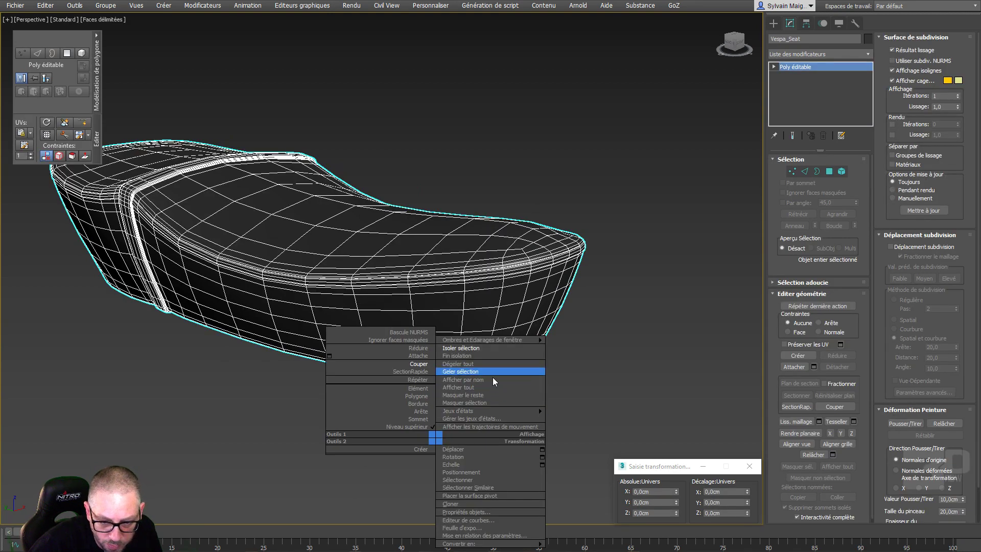
{"action": "left_click", "coordinate": [485, 388]}
{"action": "scroll", "coordinate": [485, 391], "scroll_direction": "down", "scroll_amount": 5}
{"action": "scroll", "coordinate": [485, 358], "scroll_direction": "up", "scroll_amount": 2}
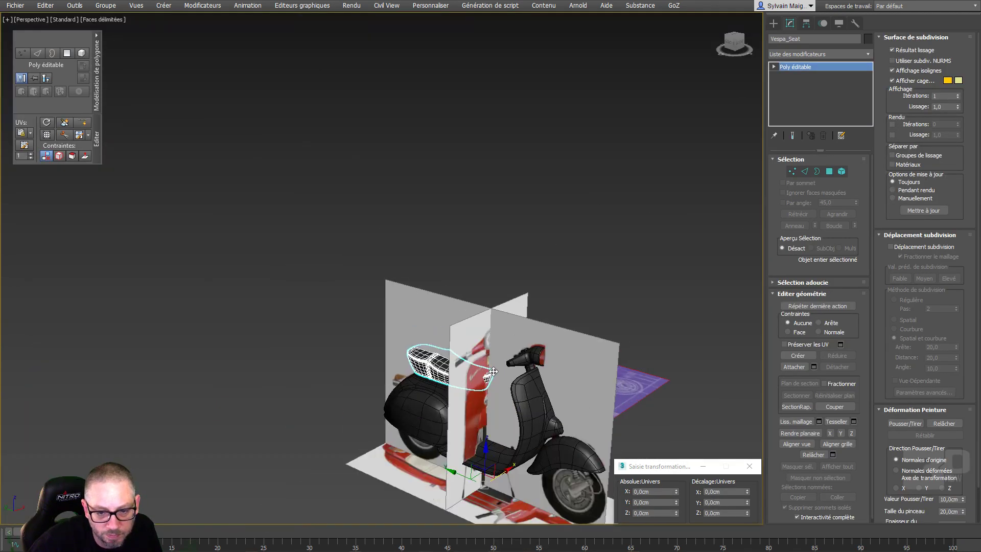
{"action": "middle_click_drag", "start_coordinate": [545, 308], "coordinate": [388, 334]}
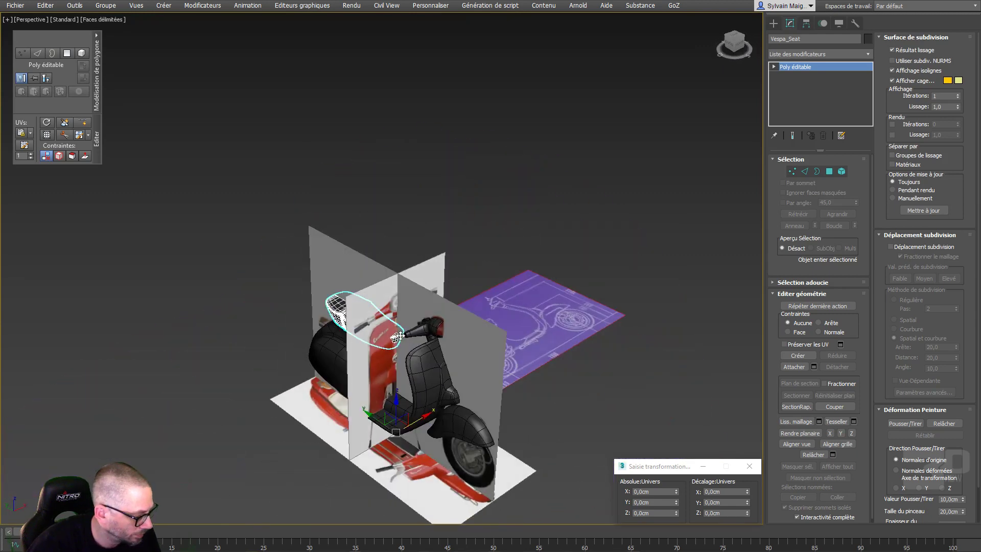
Select the seat, body parts, front fender and handlebar, and hide everything else (Masquer le reste)
{"action": "left_click", "coordinate": [332, 189]}
{"action": "right_click", "coordinate": [431, 111]}
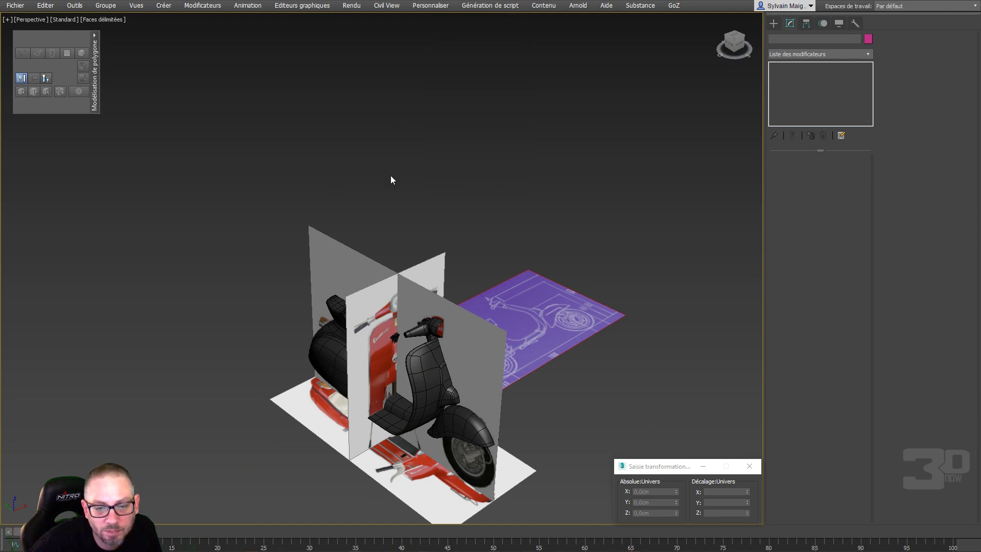
{"action": "left_click", "coordinate": [331, 306]}
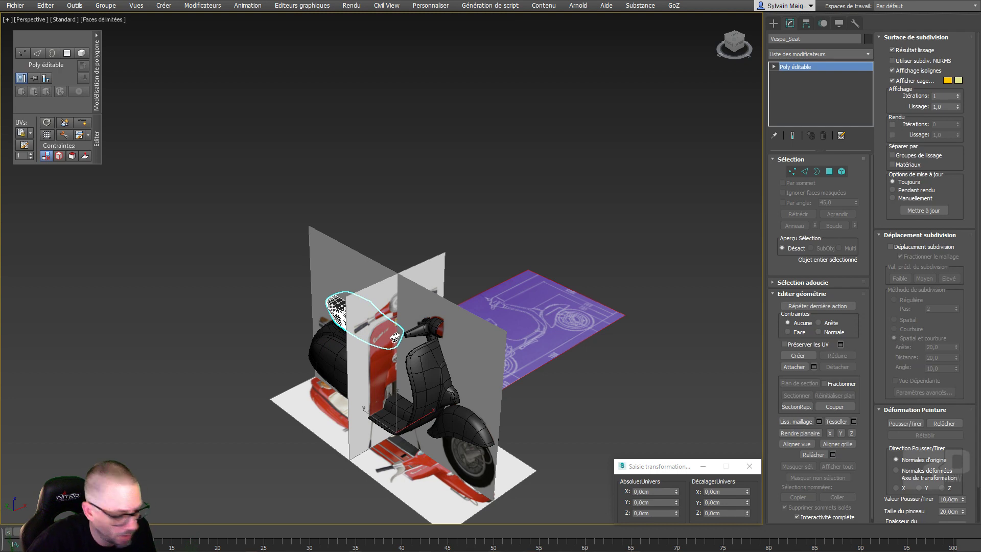
{"action": "left_click", "coordinate": [332, 352], "text": "ctrl"}
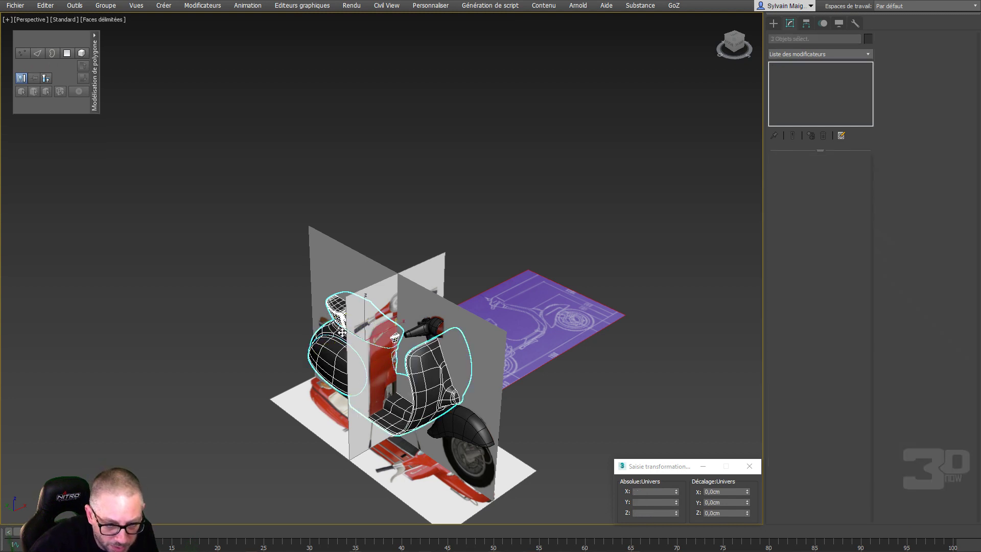
{"action": "left_click", "coordinate": [452, 435], "text": "ctrl"}
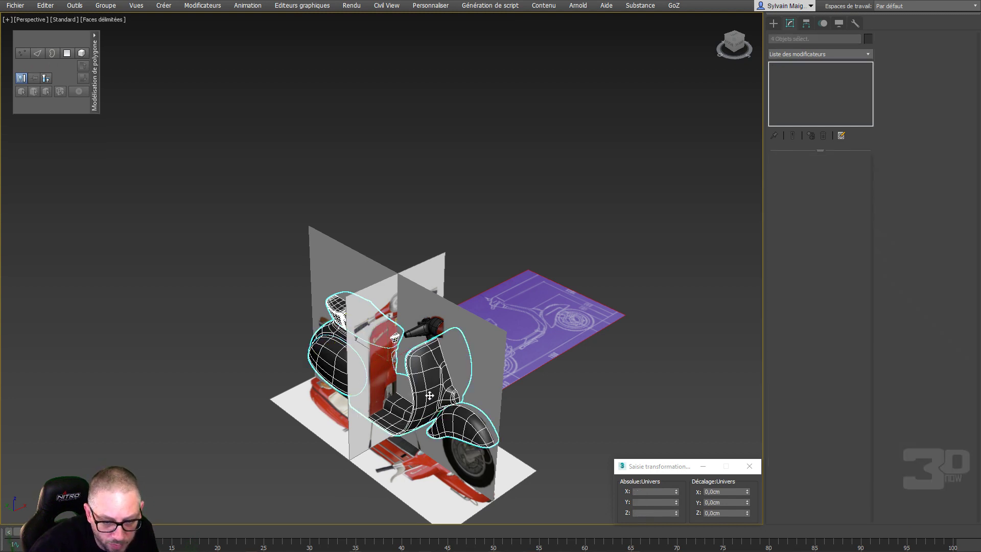
{"action": "left_click", "coordinate": [424, 322], "text": "ctrl"}
{"action": "key", "text": "ctrl+i"}
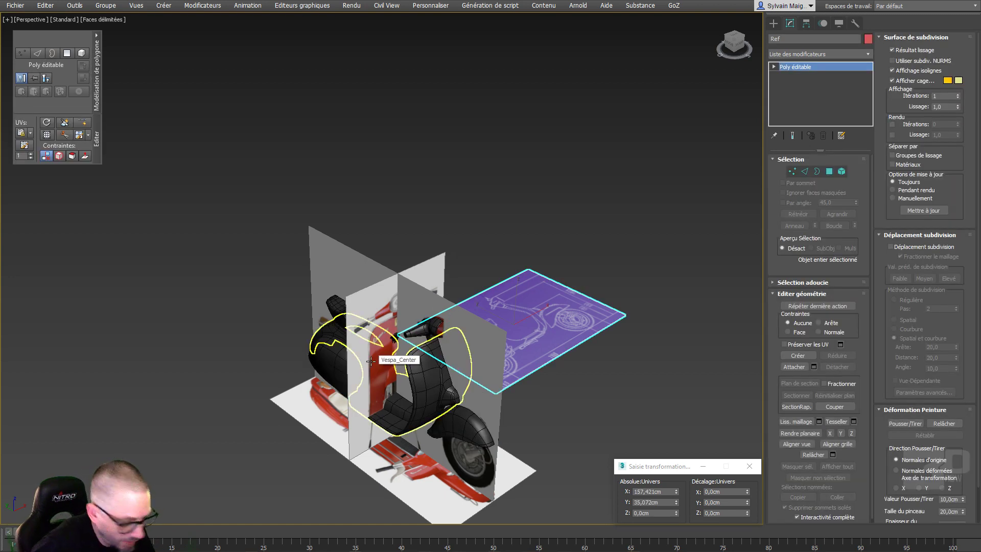
{"action": "key", "text": "ctrl+i"}
{"action": "right_click", "coordinate": [437, 197]}
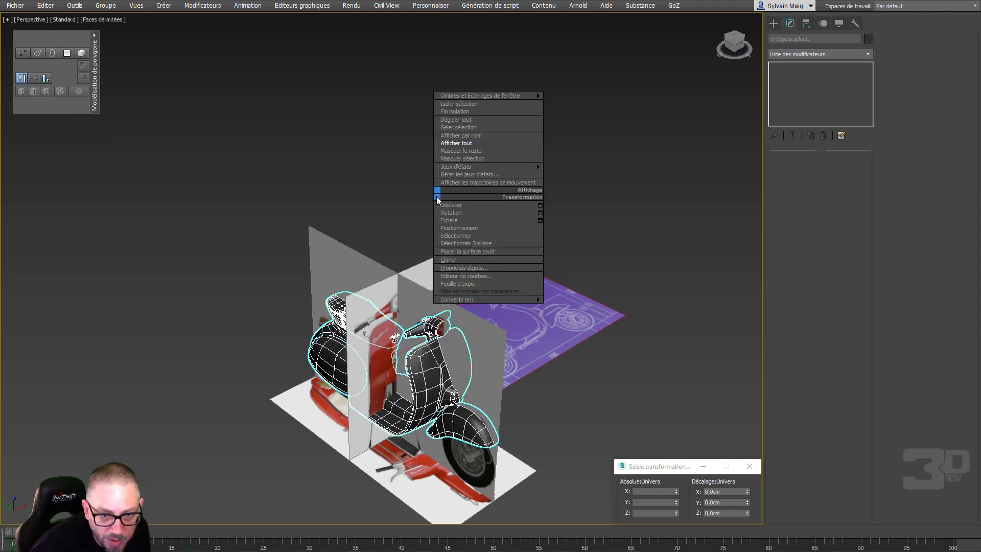
{"action": "left_click", "coordinate": [484, 151]}
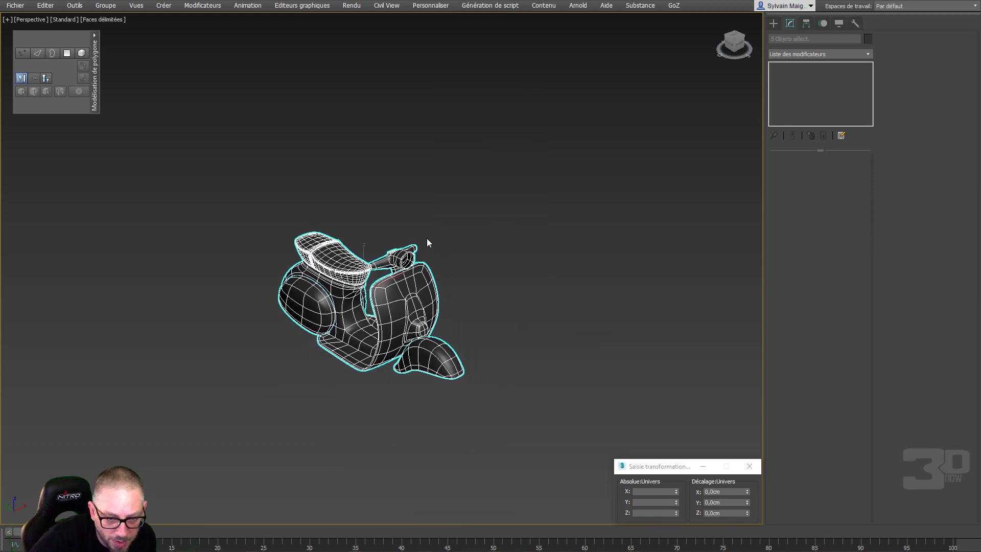
Check how the seat's underside meets the body and add an FFD 3x3x3 modifier to the whole seat
{"action": "left_click", "coordinate": [446, 293]}
{"action": "scroll", "coordinate": [460, 286], "scroll_direction": "up", "scroll_amount": 6}
{"action": "middle_click_drag", "start_coordinate": [497, 276], "coordinate": [186, 276], "text": "alt"}
{"action": "left_click", "coordinate": [248, 245]}
{"action": "key", "text": "z"}
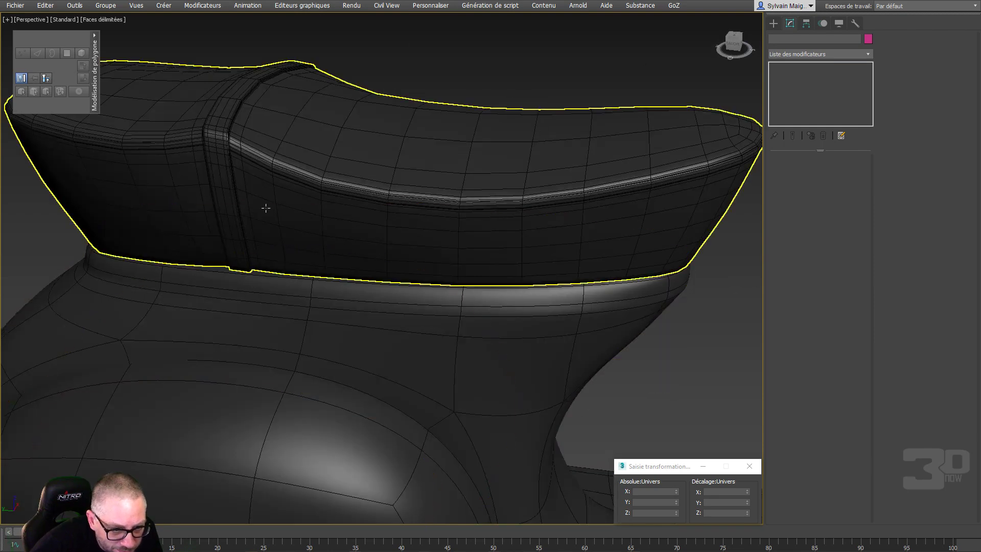
{"action": "middle_click_drag", "start_coordinate": [402, 70], "coordinate": [393, 151], "text": "alt"}
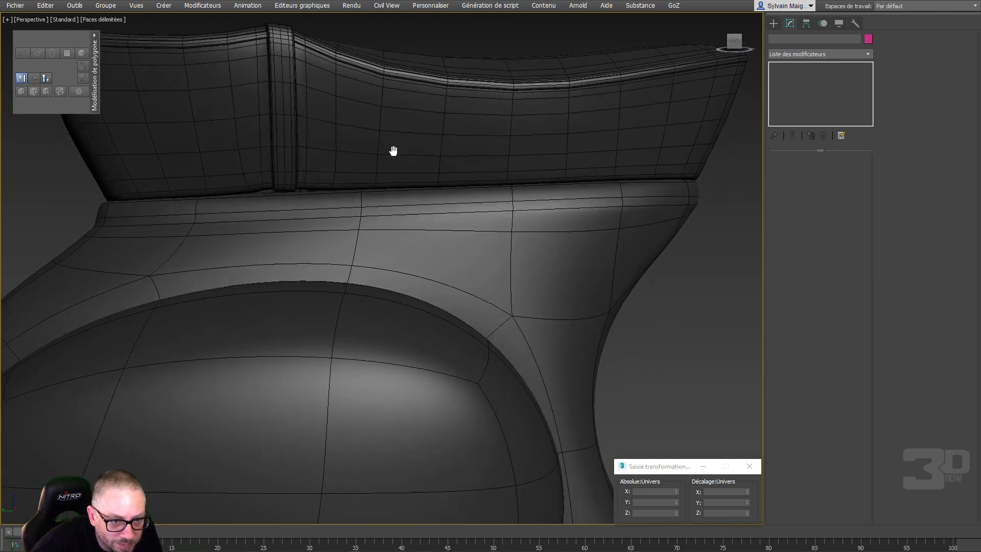
{"action": "left_click", "coordinate": [347, 143]}
{"action": "key", "text": "z"}
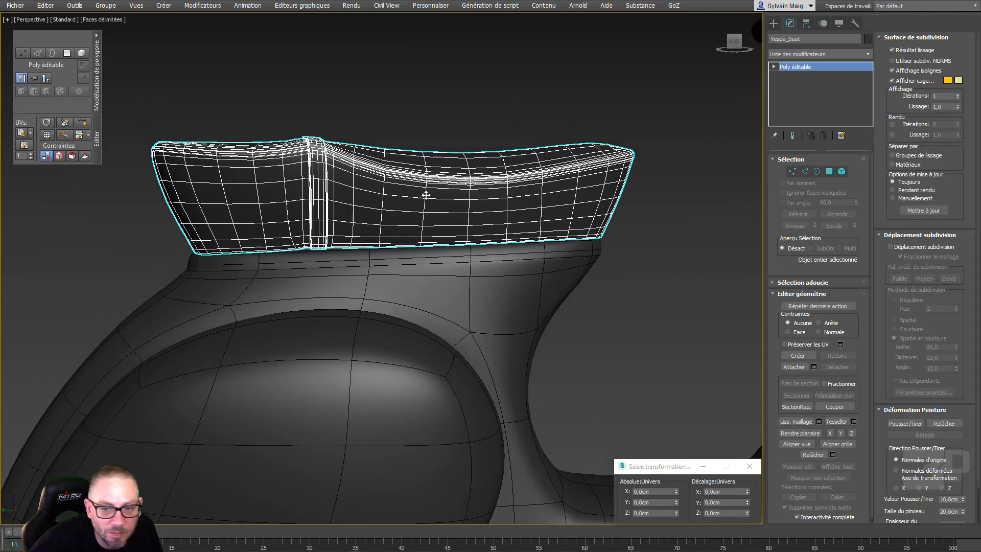
{"action": "left_click", "coordinate": [867, 53]}
{"action": "scroll", "coordinate": [832, 348], "scroll_direction": "down", "scroll_amount": 10}
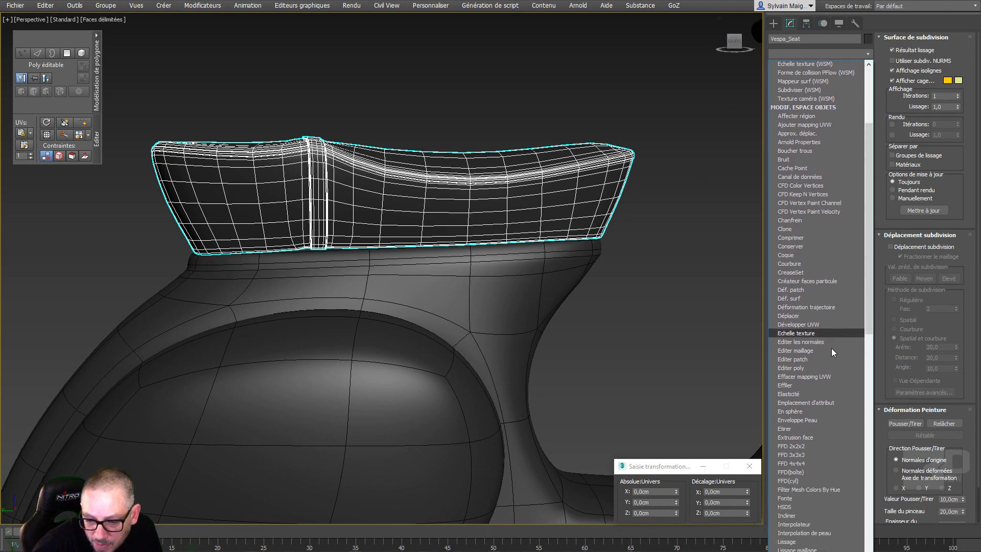
{"action": "left_click", "coordinate": [820, 368]}
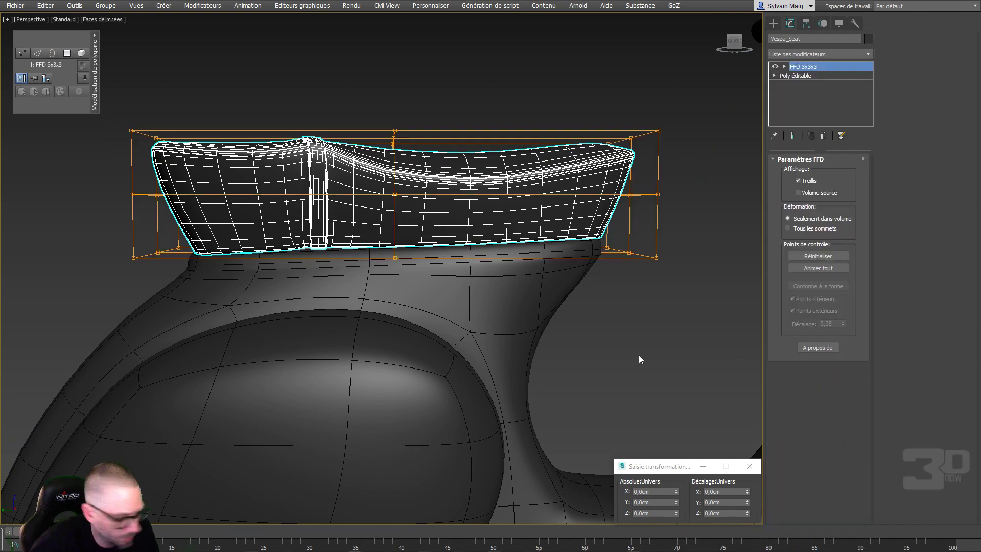
In the left view (Gauche), activate the lattice's control points and move the lower middle ones down to about Z 64,0 cm
{"action": "key", "text": "f"}
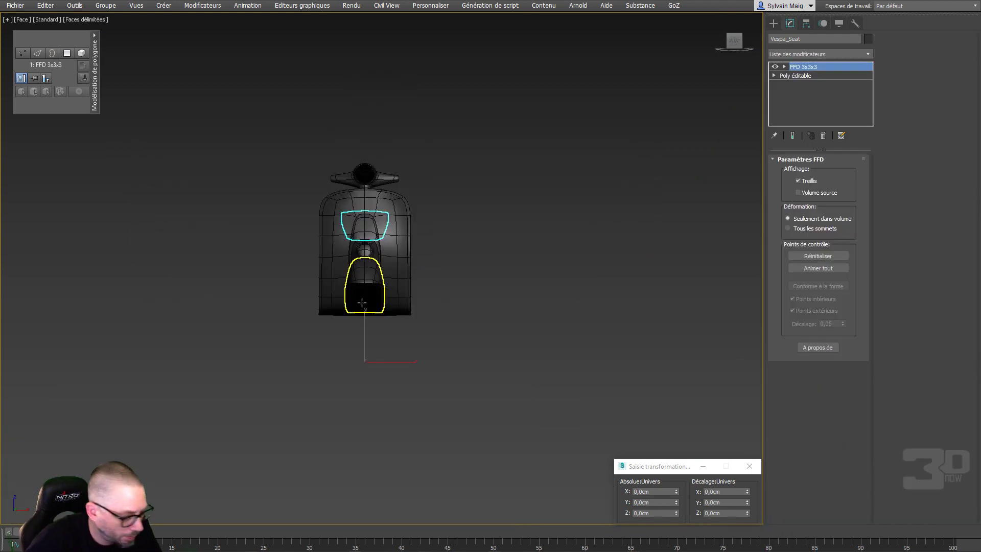
{"action": "key", "text": "l"}
{"action": "scroll", "coordinate": [317, 294], "scroll_direction": "down", "scroll_amount": 2}
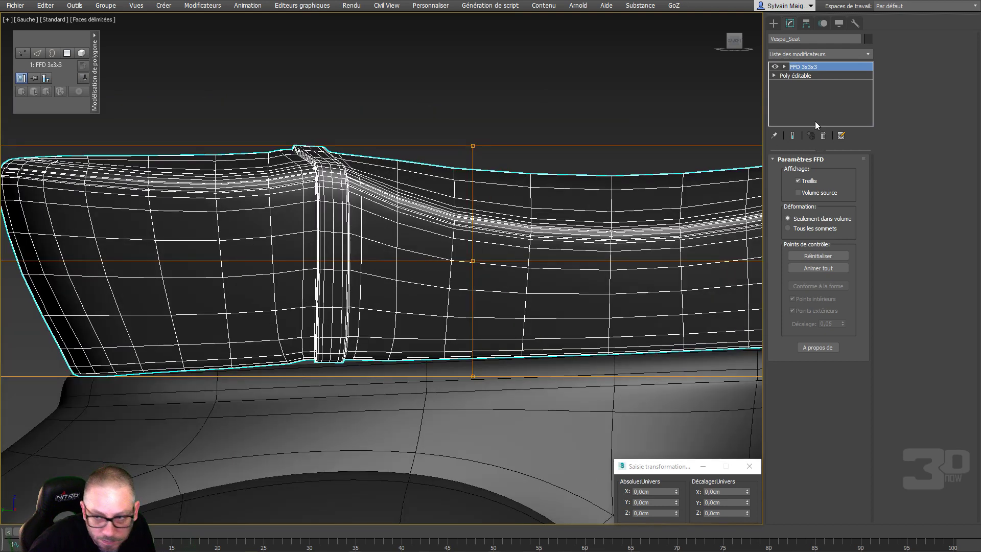
{"action": "left_click", "coordinate": [801, 70]}
{"action": "scroll", "coordinate": [589, 225], "scroll_direction": "down", "scroll_amount": 2}
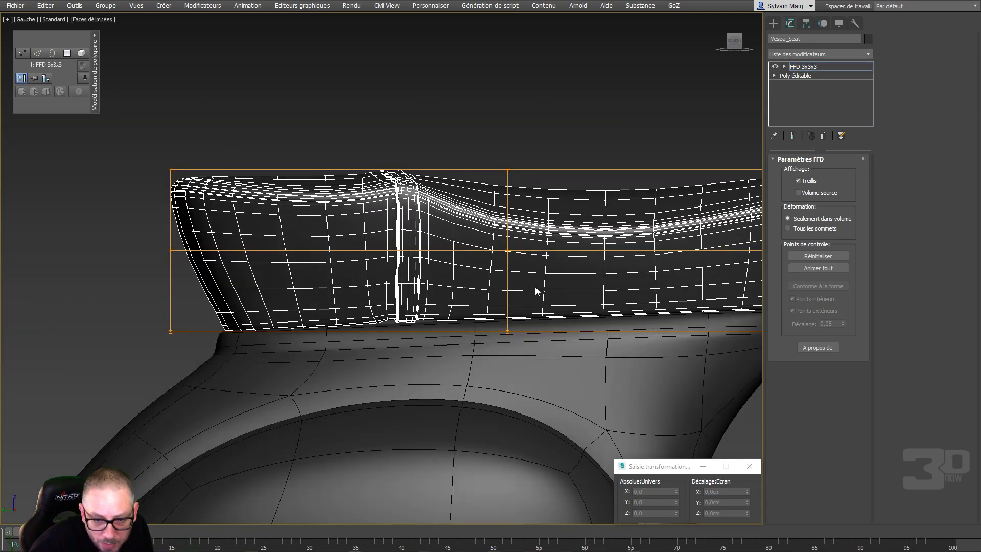
{"action": "key", "text": "w"}
{"action": "right_click", "coordinate": [511, 306]}
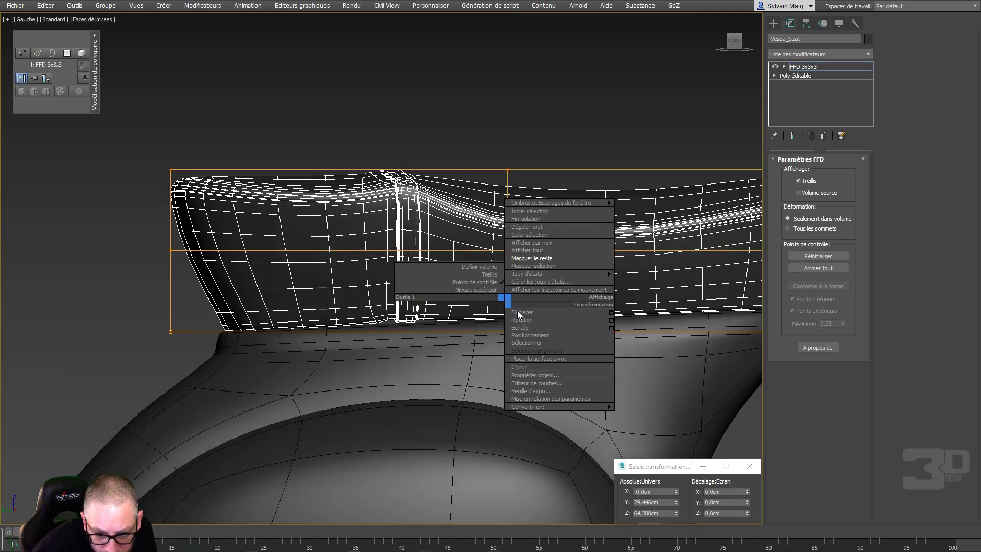
{"action": "left_click", "coordinate": [513, 313]}
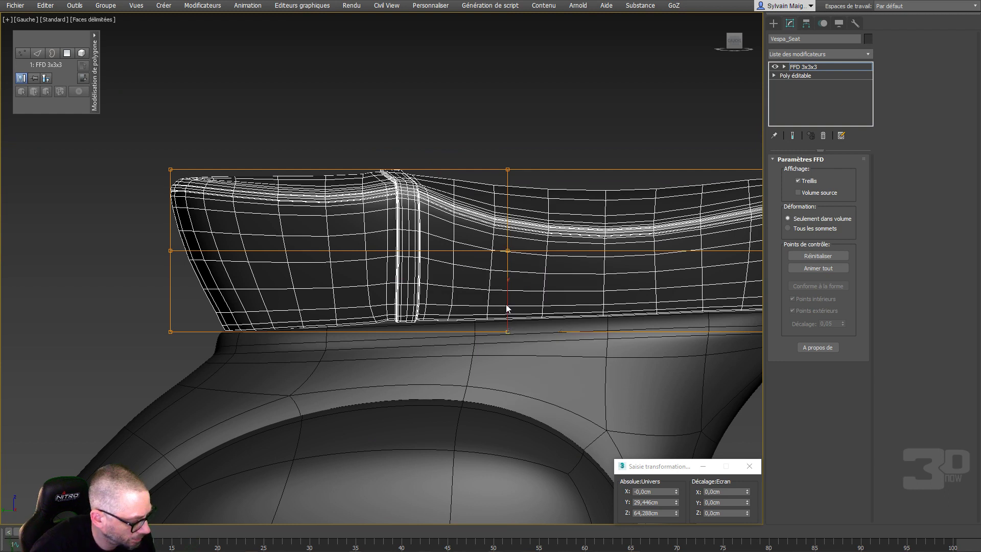
{"action": "left_click_drag", "start_coordinate": [507, 302], "coordinate": [515, 304]}
Move the lattice's lower rear control points backward to about Y 61,4 cm
{"action": "middle_click_drag", "start_coordinate": [650, 266], "coordinate": [378, 287]}
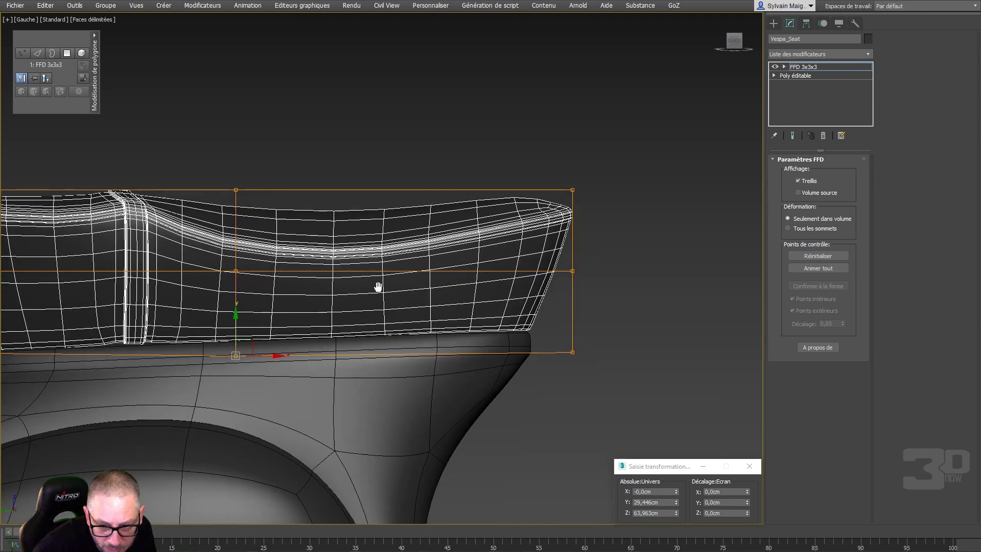
{"action": "middle_click_drag", "start_coordinate": [443, 300], "coordinate": [514, 301]}
{"action": "middle_click_drag", "start_coordinate": [65, 354], "coordinate": [238, 343]}
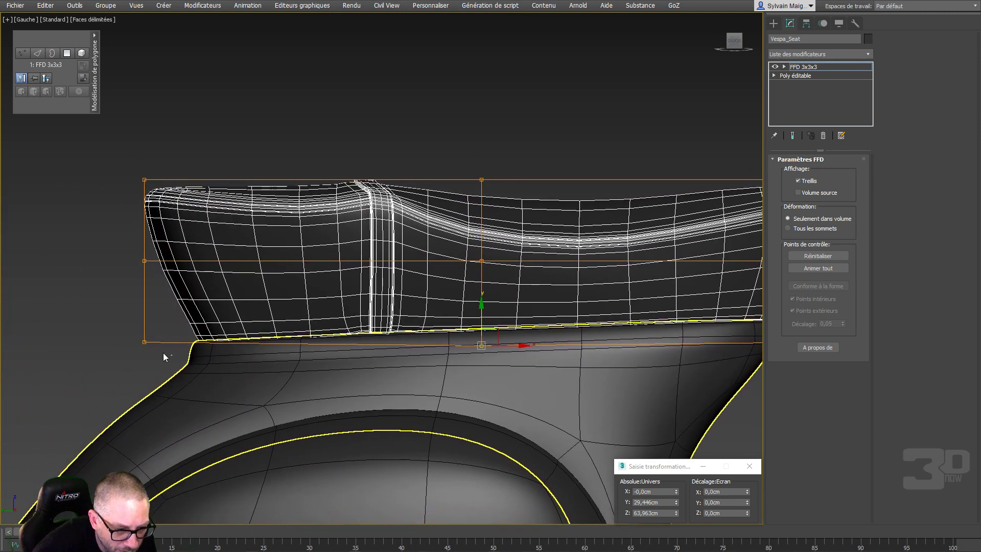
{"action": "mouse_move", "coordinate": [164, 357]}
{"action": "left_mouse_down"}
{"action": "mouse_move", "coordinate": [131, 329]}
{"action": "mouse_move", "coordinate": [169, 344]}
{"action": "left_mouse_up"}
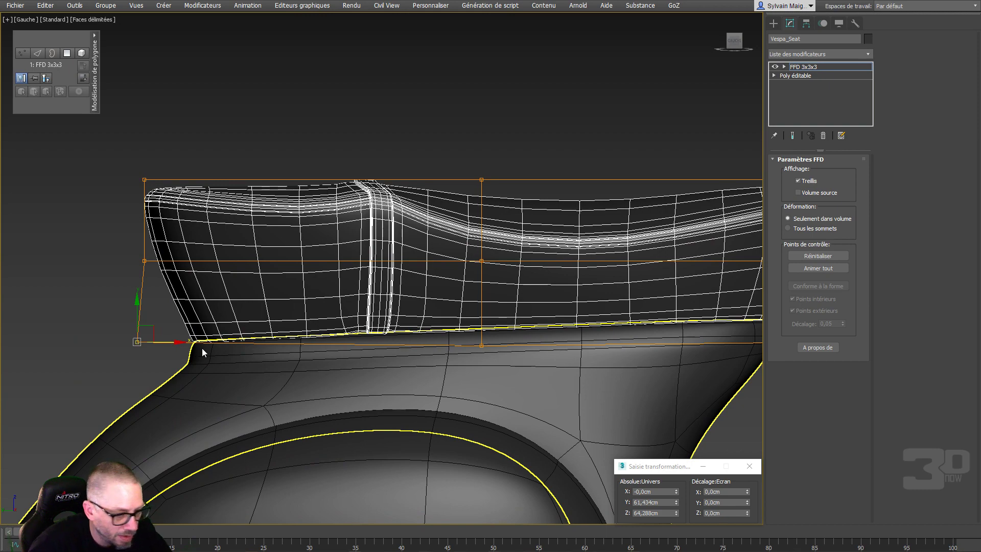
In the perspective view, select the lower rear row of control points and scale it slightly outward
{"action": "key", "text": "p"}
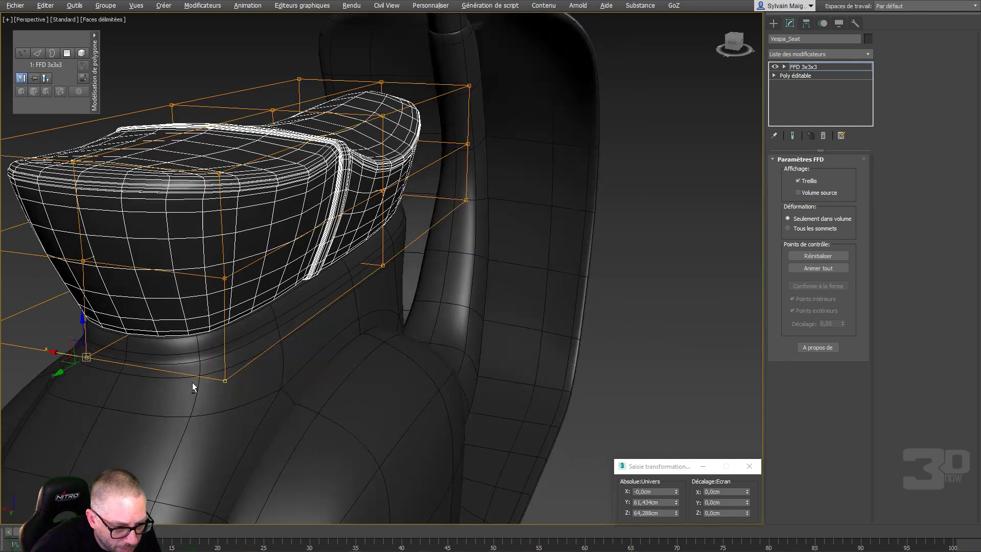
{"action": "scroll", "coordinate": [192, 382], "scroll_direction": "down", "scroll_amount": 3}
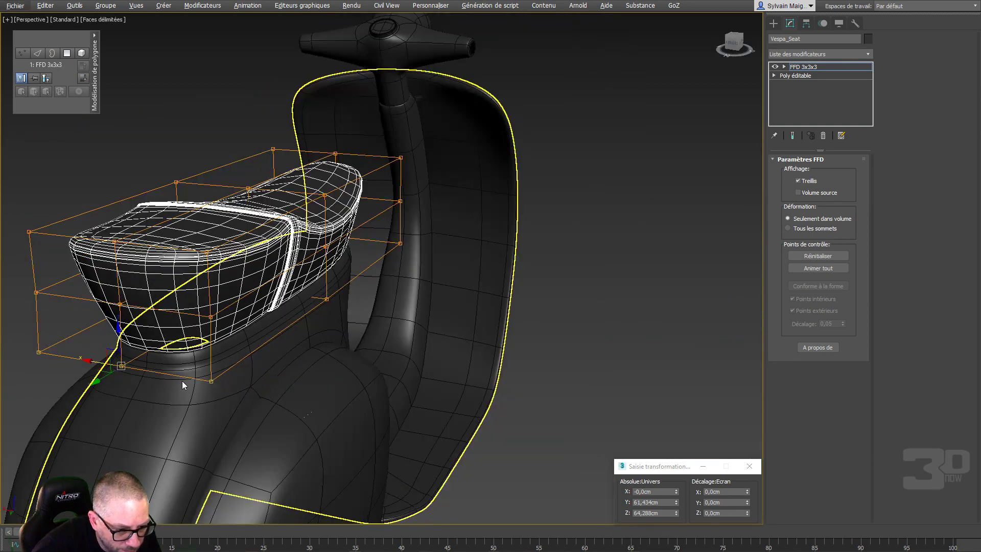
{"action": "left_click", "coordinate": [163, 388]}
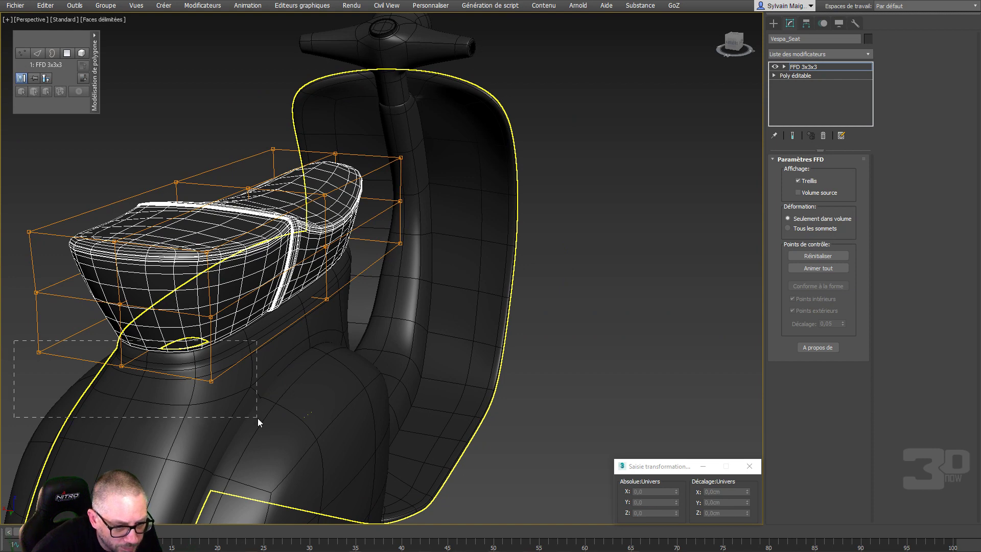
{"action": "left_click_drag", "start_coordinate": [257, 418], "coordinate": [258, 416]}
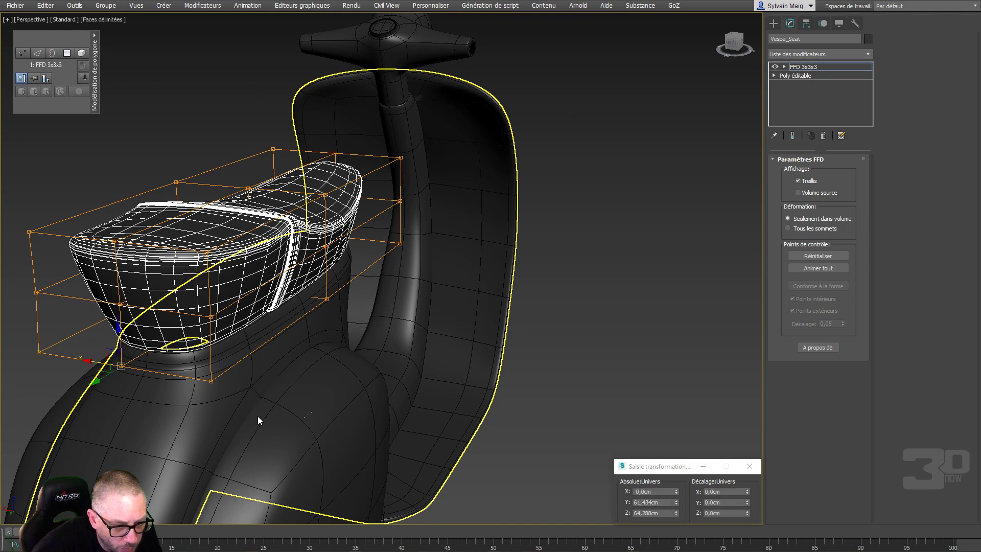
{"action": "right_click", "coordinate": [283, 338]}
{"action": "left_click", "coordinate": [303, 363]}
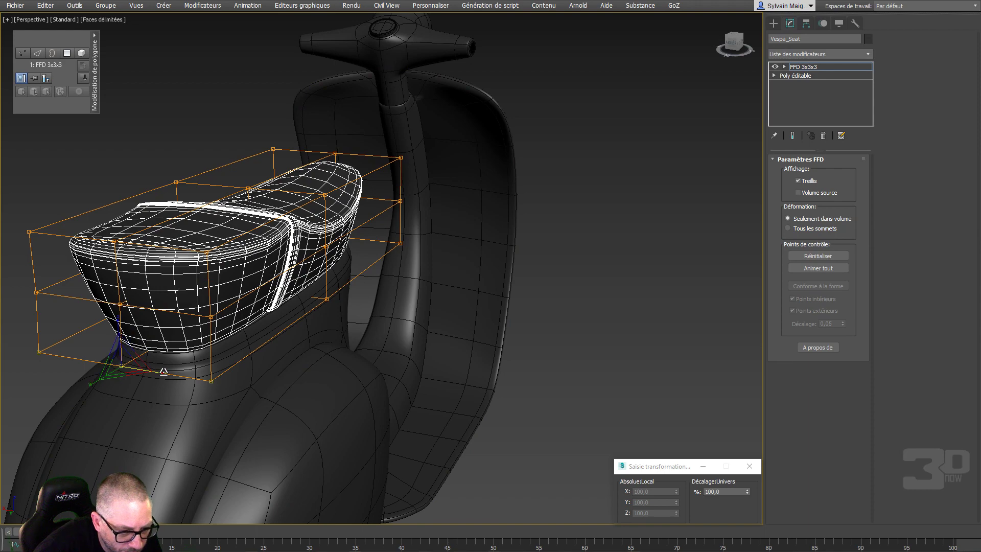
{"action": "left_click_drag", "start_coordinate": [163, 373], "coordinate": [164, 374]}
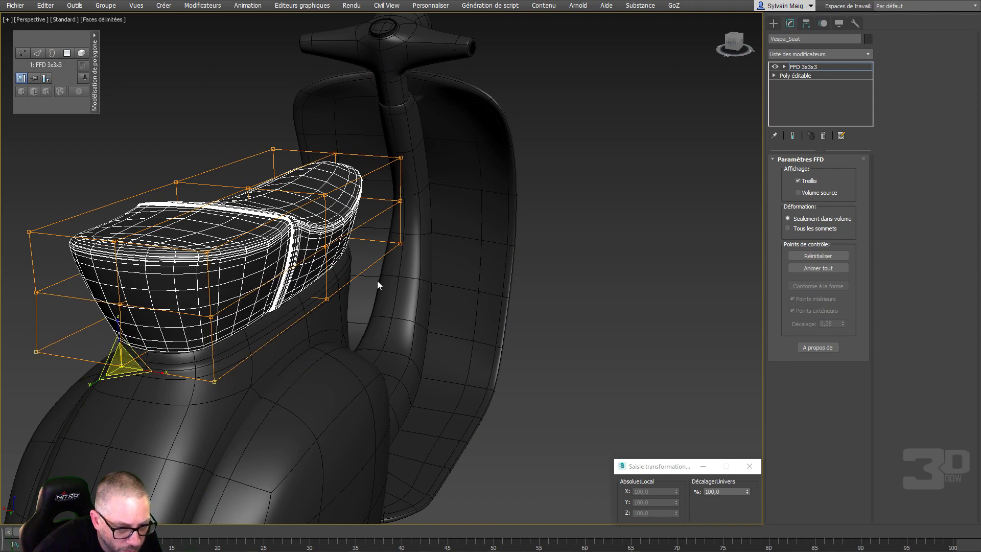
Convert the reshaped seat to an editable poly, collapsing the FFD modifier
{"action": "middle_click_drag", "start_coordinate": [377, 282], "coordinate": [320, 254], "text": "alt"}
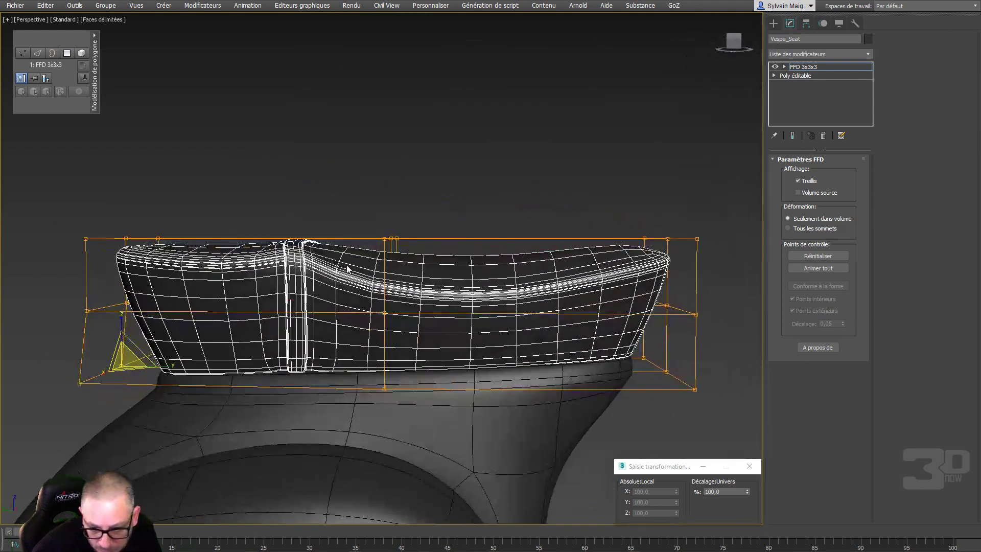
{"action": "right_click", "coordinate": [395, 286]}
{"action": "mouse_move", "coordinate": [490, 387]}
{"action": "left_click", "coordinate": [546, 391]}
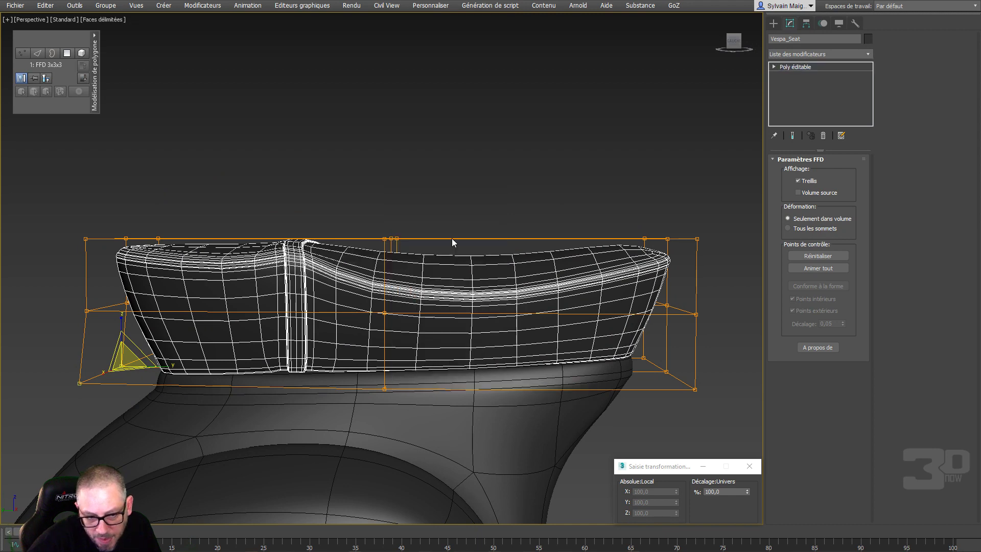
Deselect the seat and examine how its reshaped underside fits the scooter body from several angles
{"action": "left_click", "coordinate": [434, 194]}
{"action": "scroll", "coordinate": [486, 201], "scroll_direction": "down", "scroll_amount": 5}
{"action": "middle_click_drag", "start_coordinate": [487, 201], "coordinate": [346, 210], "text": "alt"}
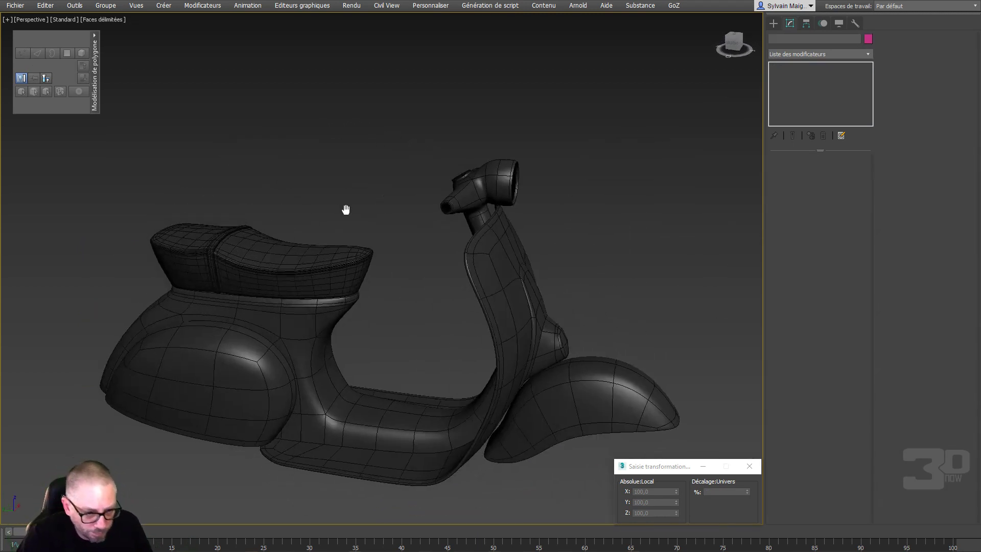
{"action": "middle_click_drag", "start_coordinate": [305, 240], "coordinate": [310, 316], "text": "alt"}
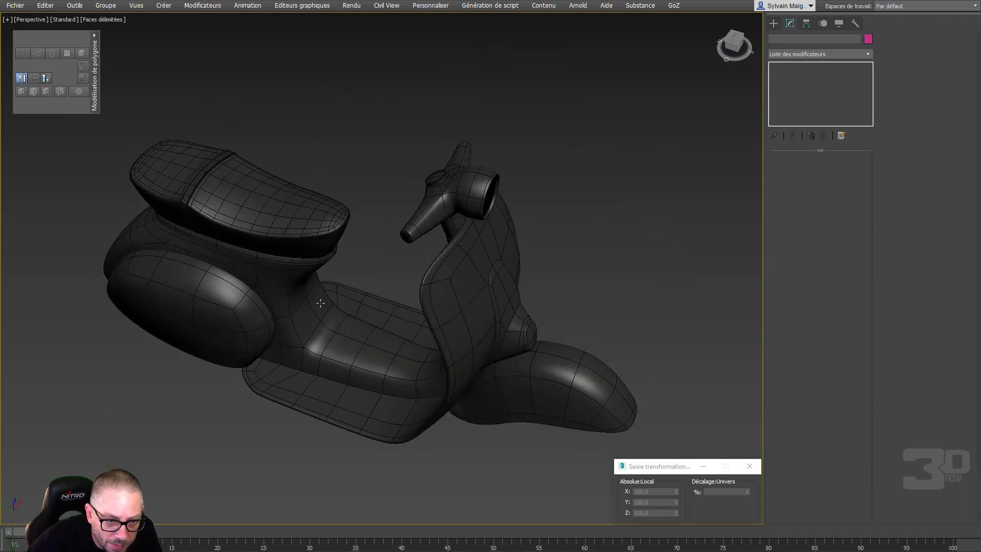
{"action": "scroll", "coordinate": [364, 263], "scroll_direction": "up", "scroll_amount": 10}
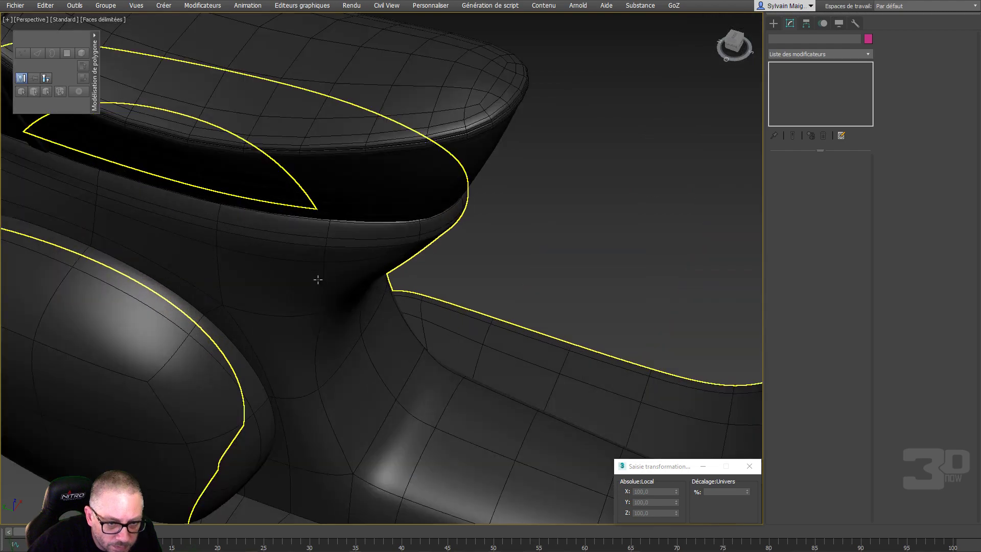
{"action": "scroll", "coordinate": [318, 279], "scroll_direction": "down", "scroll_amount": 10}
{"action": "scroll", "coordinate": [307, 317], "scroll_direction": "up", "scroll_amount": 8}
{"action": "middle_click_drag", "start_coordinate": [307, 316], "coordinate": [373, 282]}
{"action": "scroll", "coordinate": [330, 321], "scroll_direction": "down", "scroll_amount": 4}
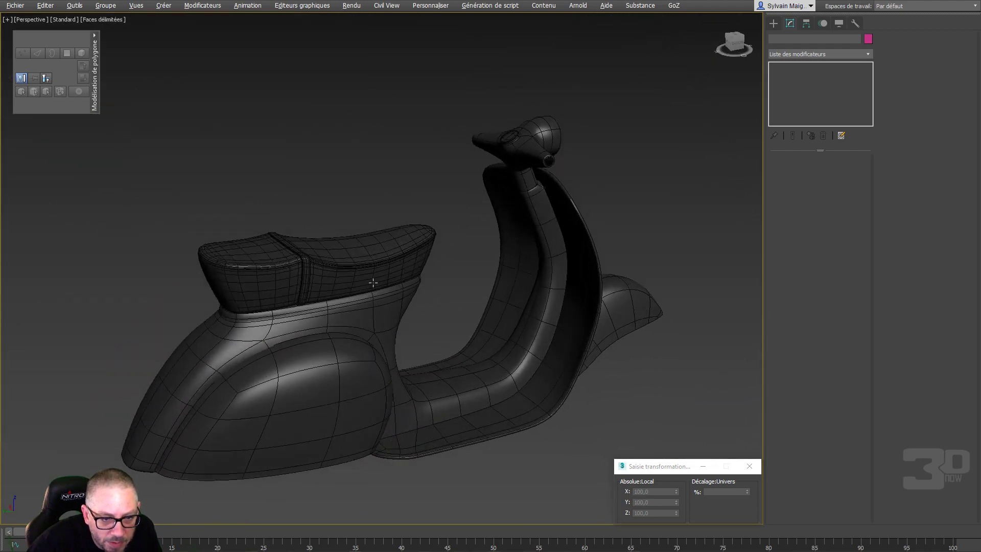
{"action": "middle_click_drag", "start_coordinate": [447, 280], "coordinate": [410, 258], "text": "alt"}
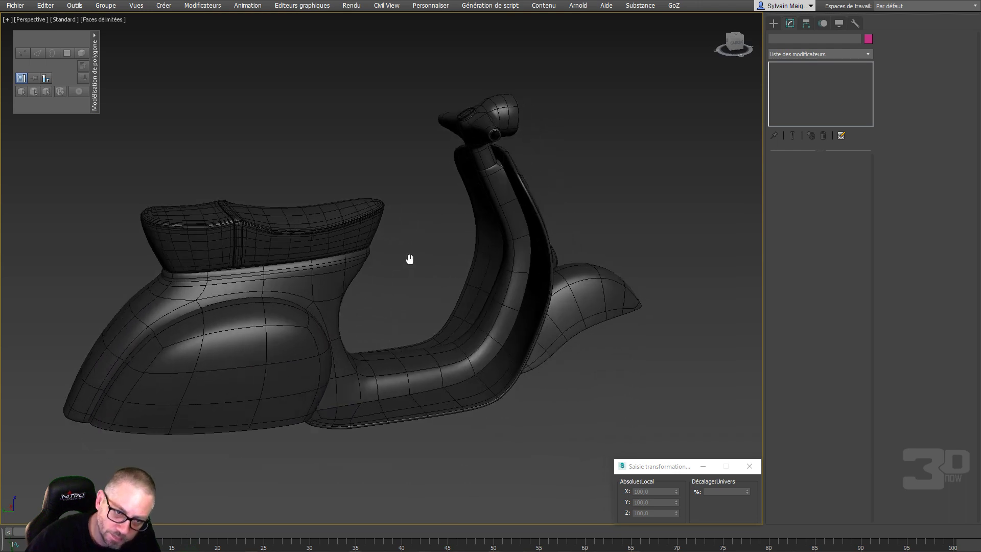
Try a light grey custom object colour on the seat and view it against the body
{"action": "left_click", "coordinate": [363, 241]}
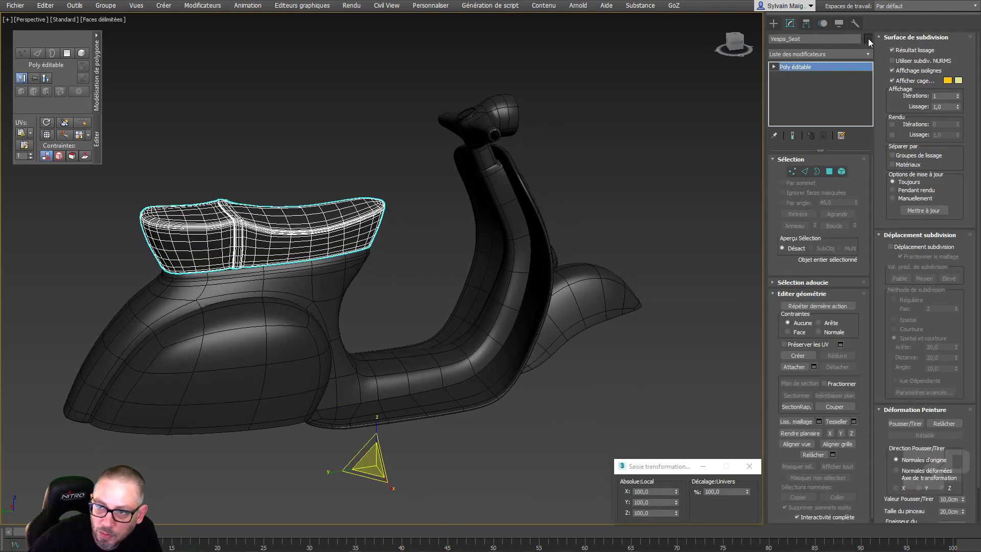
{"action": "left_click", "coordinate": [869, 39]}
{"action": "left_click", "coordinate": [547, 304]}
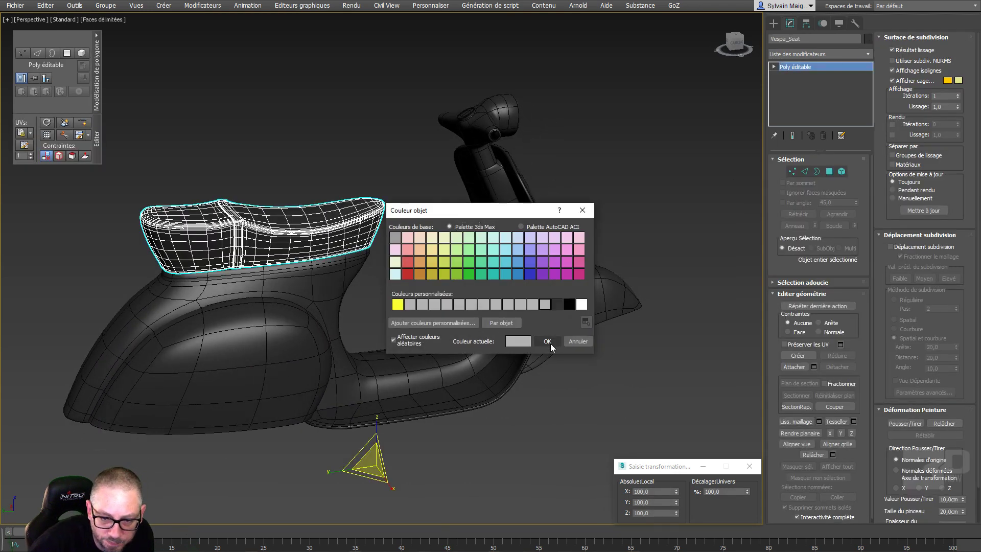
{"action": "left_click", "coordinate": [547, 341]}
{"action": "left_click", "coordinate": [593, 376]}
{"action": "scroll", "coordinate": [429, 265], "scroll_direction": "down", "scroll_amount": 3}
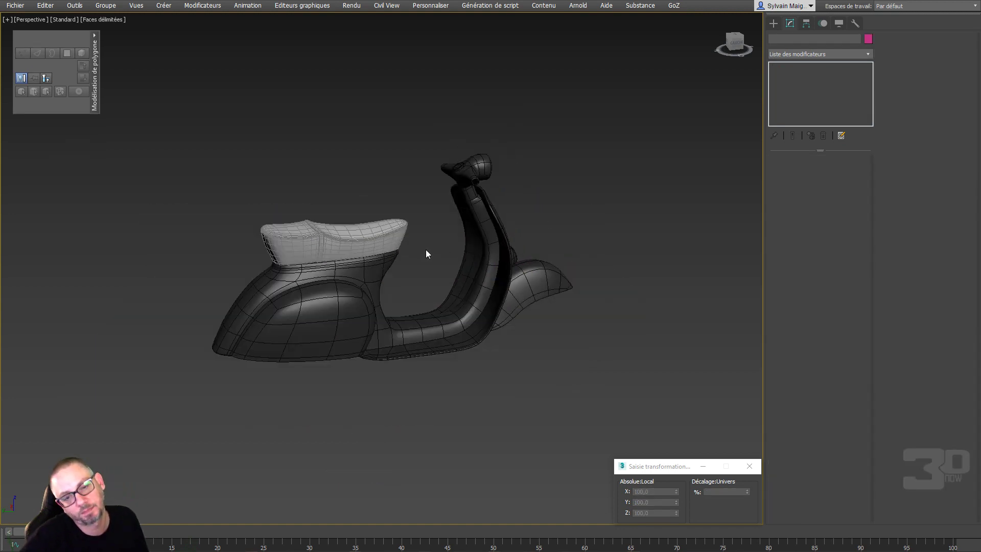
{"action": "middle_click_drag", "start_coordinate": [426, 250], "coordinate": [416, 200], "text": "alt"}
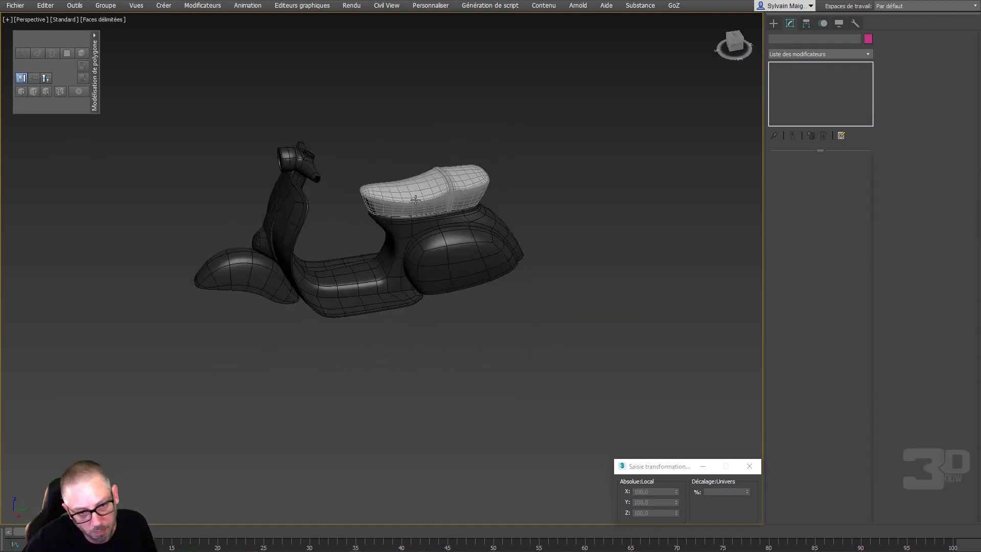
Set the seat's object colour back to the dark grey custom swatch and deselect the seat
{"action": "left_click", "coordinate": [416, 200]}
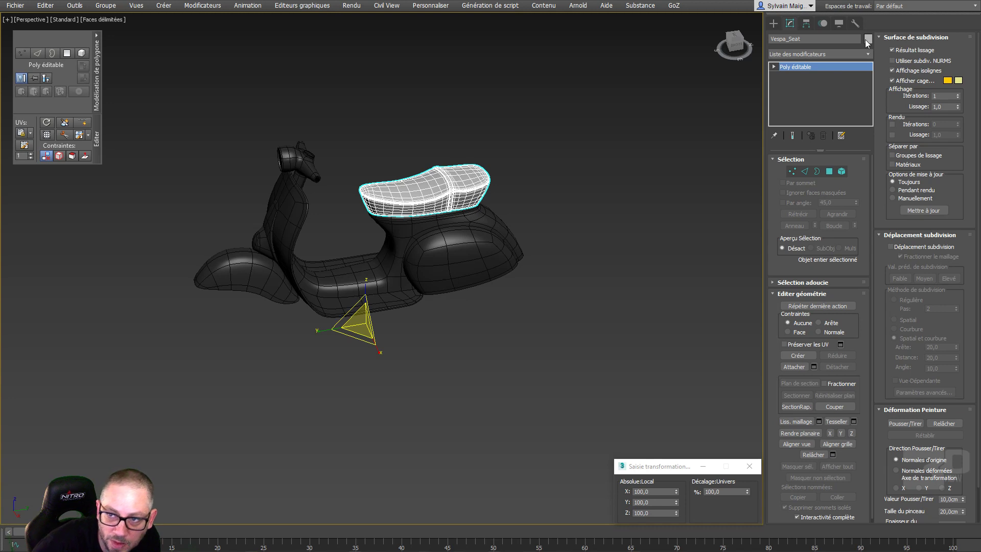
{"action": "left_click", "coordinate": [867, 39]}
{"action": "left_click", "coordinate": [558, 305]}
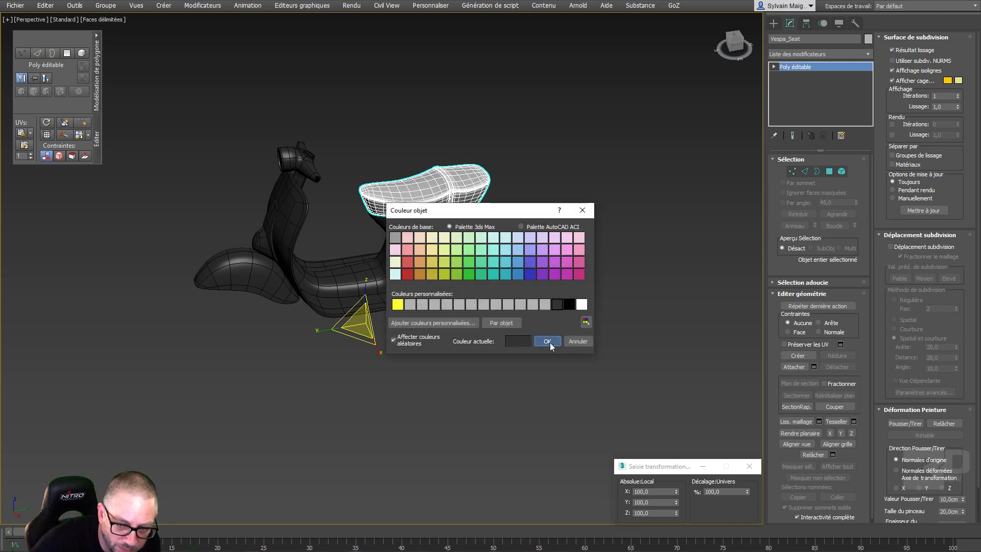
{"action": "left_click", "coordinate": [547, 341]}
{"action": "left_click", "coordinate": [449, 331]}
On the underside of Vespa_Center, select a floorboard centreline vertex near the front wheel opening and set its X position to 0,0 cm
{"action": "middle_click_drag", "start_coordinate": [449, 326], "coordinate": [224, 256], "text": "alt"}
{"action": "left_click", "coordinate": [378, 247]}
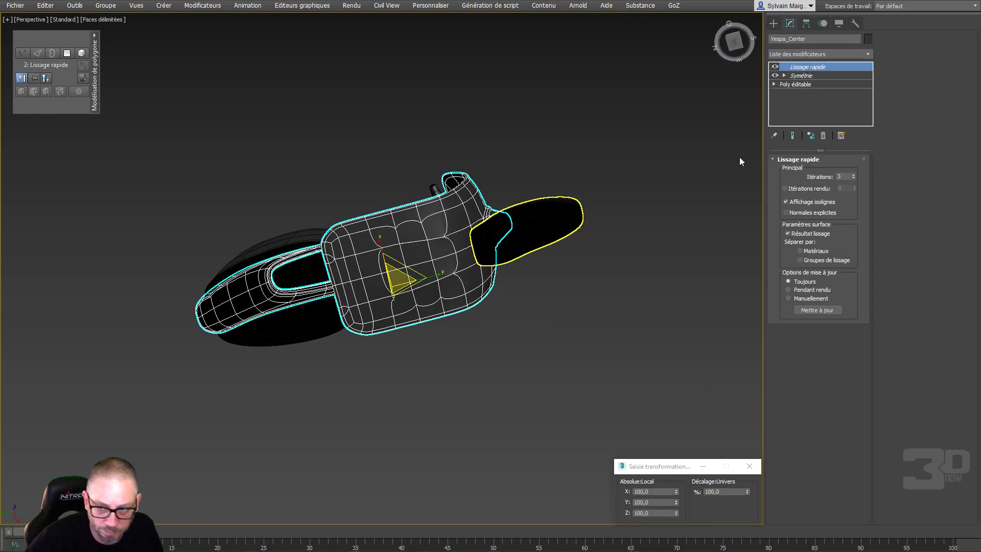
{"action": "left_click", "coordinate": [774, 84]}
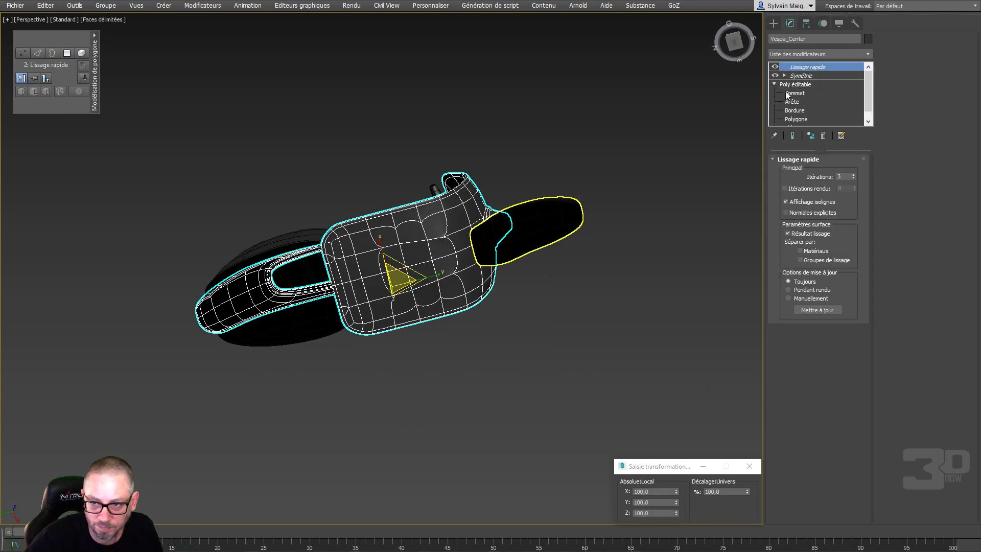
{"action": "left_click", "coordinate": [795, 93]}
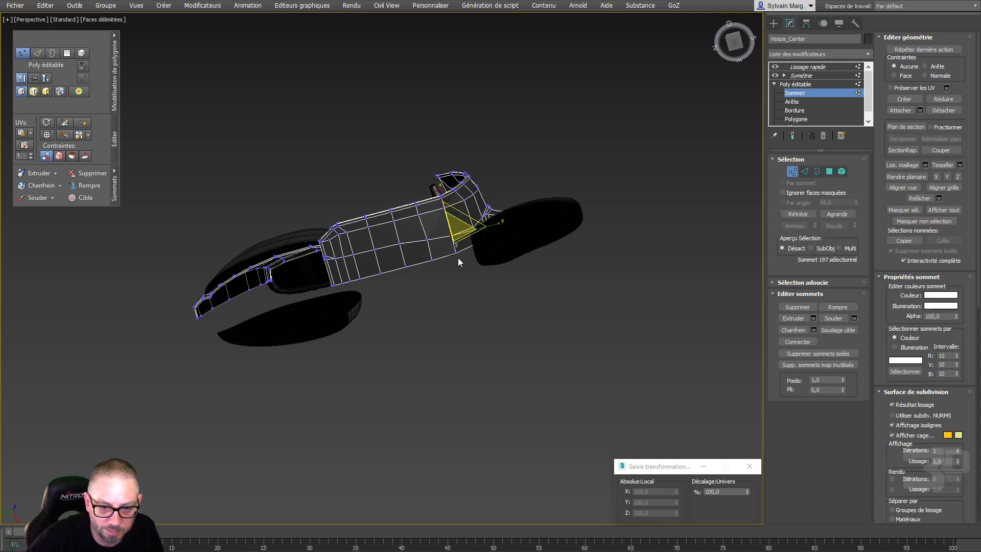
{"action": "left_click", "coordinate": [455, 253], "text": "alt"}
{"action": "right_click", "coordinate": [453, 277]}
{"action": "left_click", "coordinate": [466, 282]}
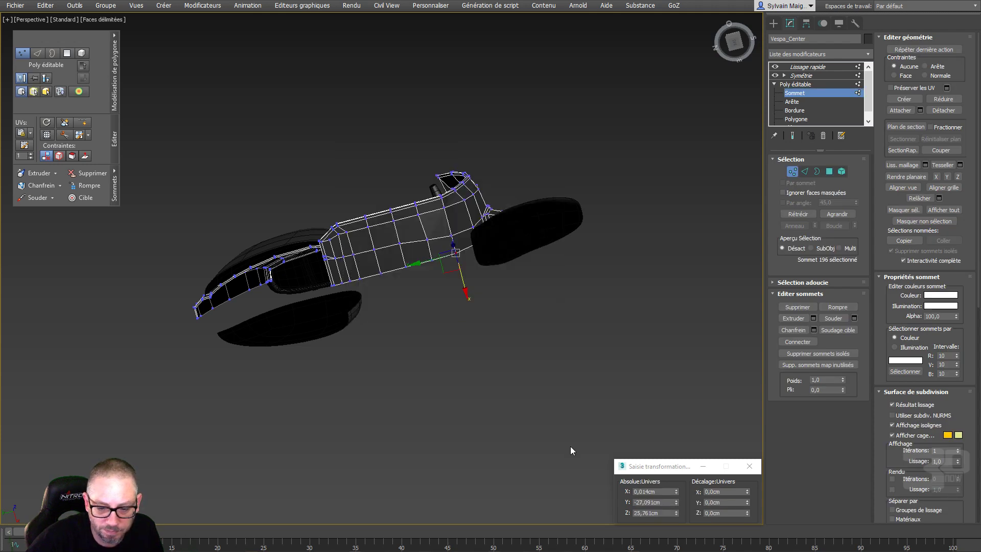
{"action": "right_click", "coordinate": [677, 492]}
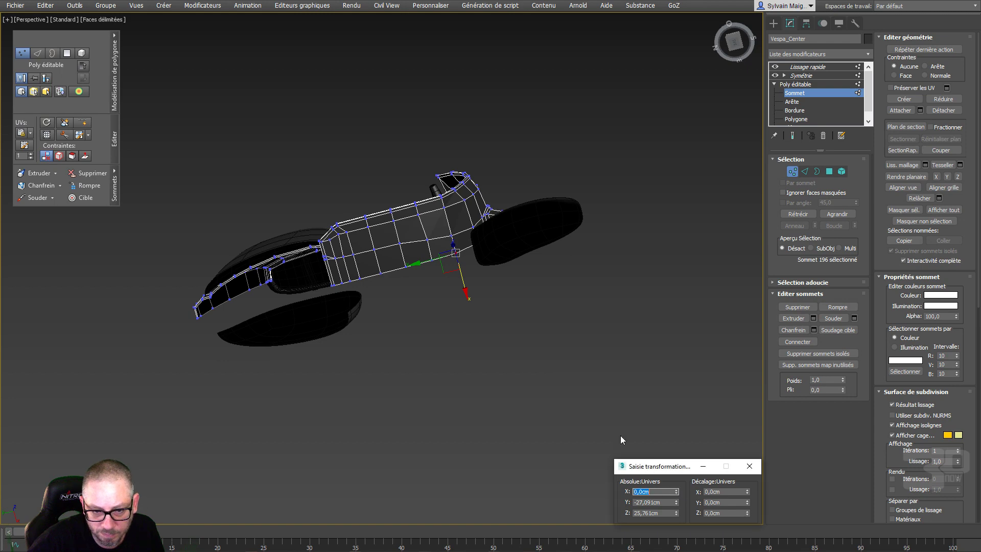
{"action": "scroll", "coordinate": [471, 278], "scroll_direction": "up", "scroll_amount": 5}
{"action": "middle_click_drag", "start_coordinate": [458, 273], "coordinate": [466, 361]}
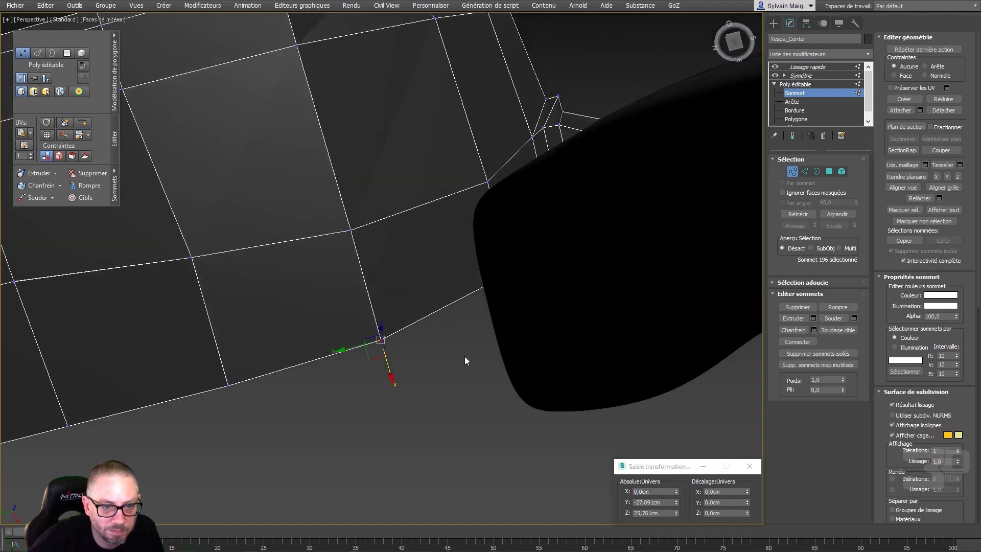
{"action": "left_click", "coordinate": [354, 234]}
{"action": "left_click_drag", "start_coordinate": [341, 250], "coordinate": [302, 230]}
{"action": "key", "text": "ctrl+z"}
{"action": "left_click", "coordinate": [381, 341]}
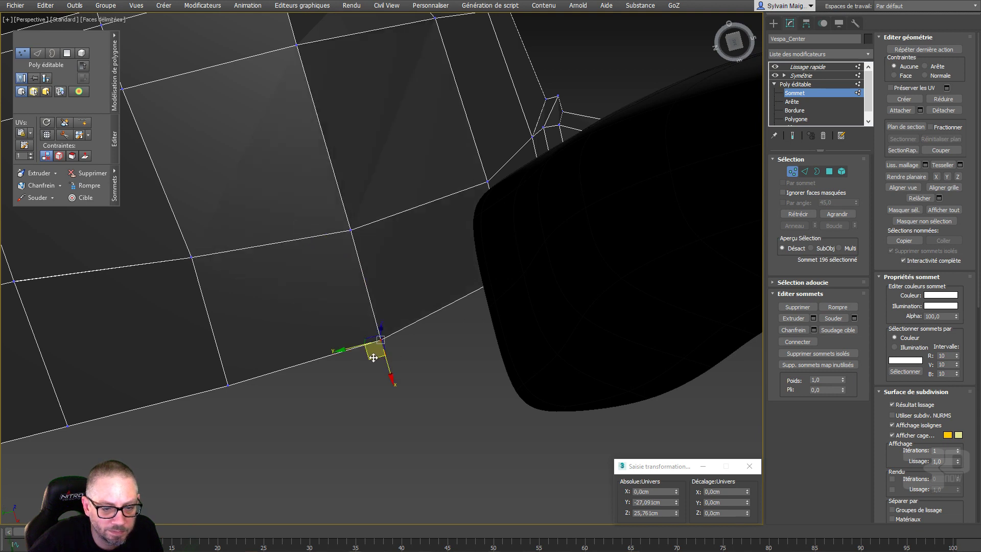
Set the next centreline vertex toward the rear to X 0,0 cm and show the end result of the modifier stack
{"action": "left_click", "coordinate": [227, 384]}
{"action": "right_click", "coordinate": [676, 493]}
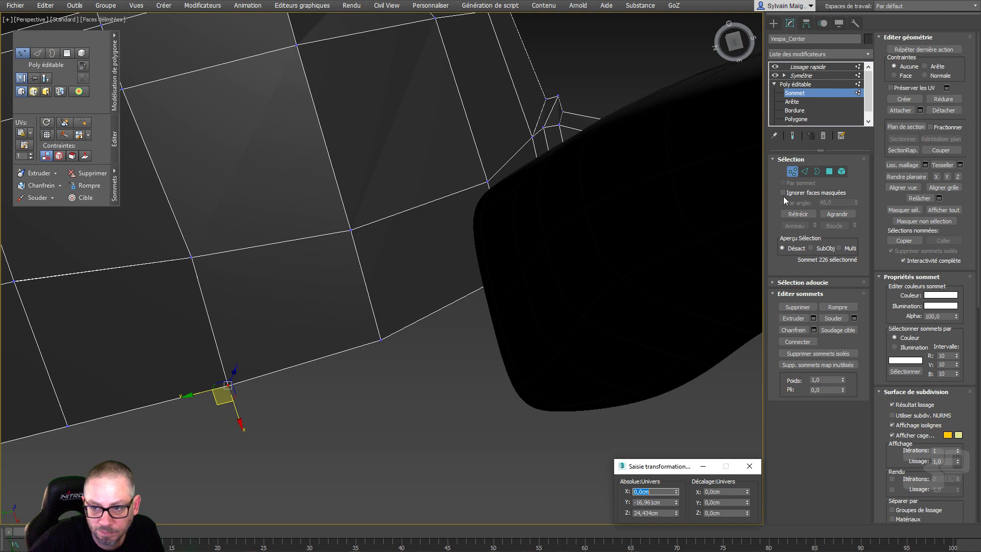
{"action": "left_click", "coordinate": [792, 136]}
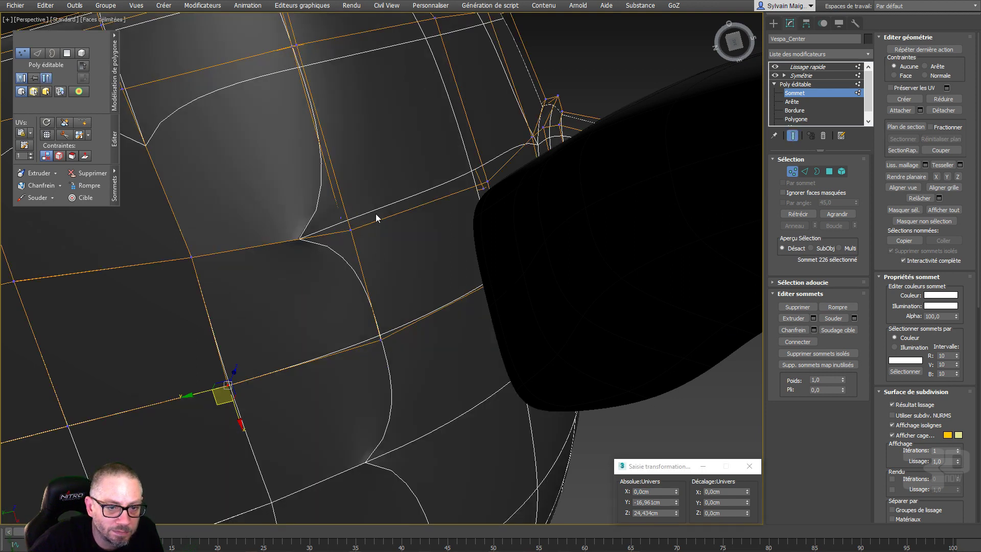
Weld the overlapping vertices at two neighbouring points beside the centreline on the floorboard's underside, one group of four at a time
{"action": "middle_click_drag", "start_coordinate": [356, 229], "coordinate": [443, 288]}
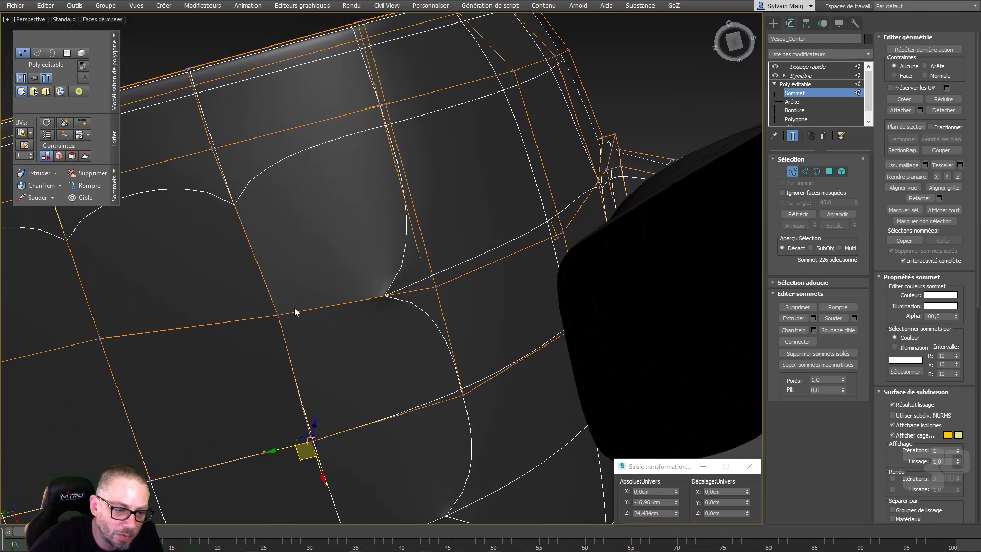
{"action": "left_click", "coordinate": [278, 313]}
{"action": "left_click_drag", "start_coordinate": [276, 333], "coordinate": [217, 370]}
{"action": "right_click", "coordinate": [217, 370]}
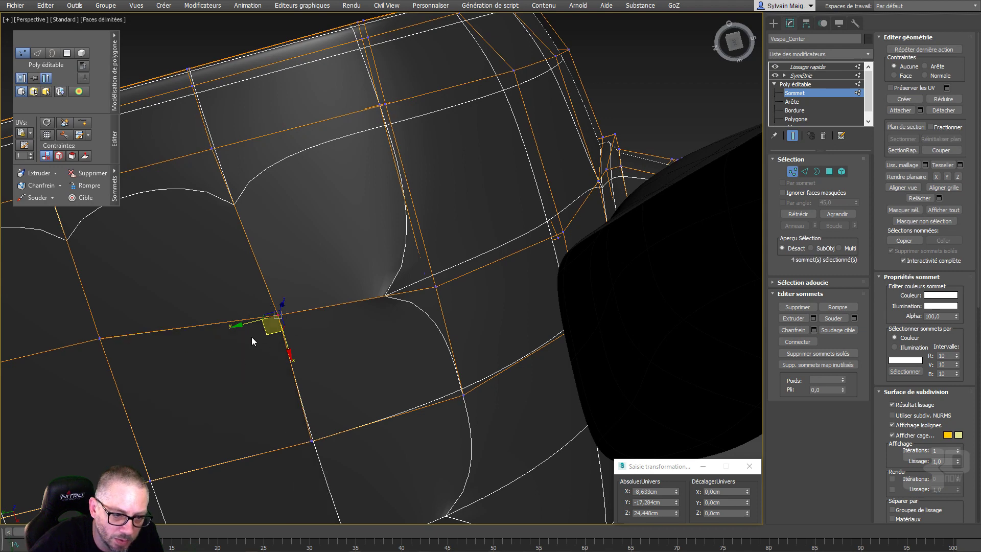
{"action": "right_click", "coordinate": [324, 343]}
{"action": "left_click", "coordinate": [321, 394]}
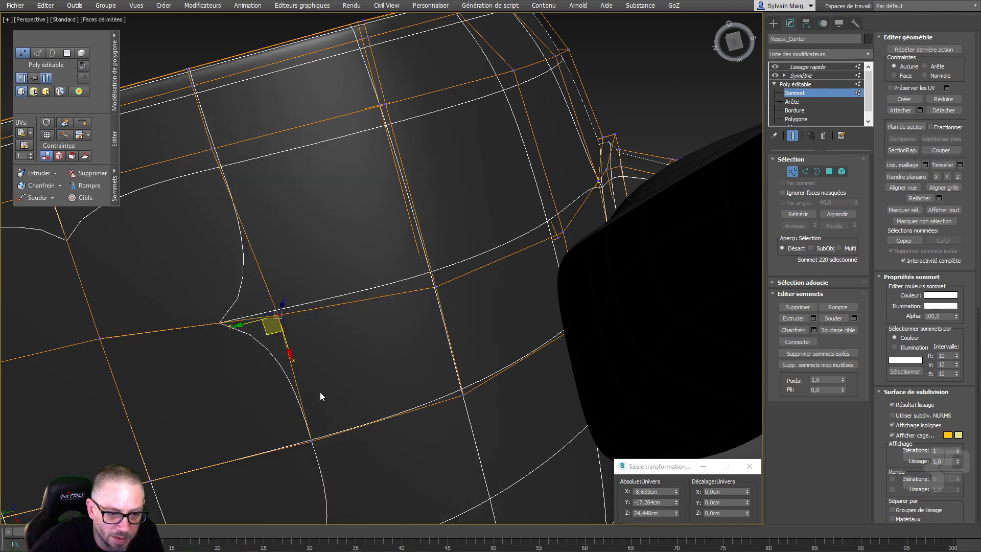
{"action": "left_click", "coordinate": [100, 339]}
{"action": "right_click", "coordinate": [92, 365]}
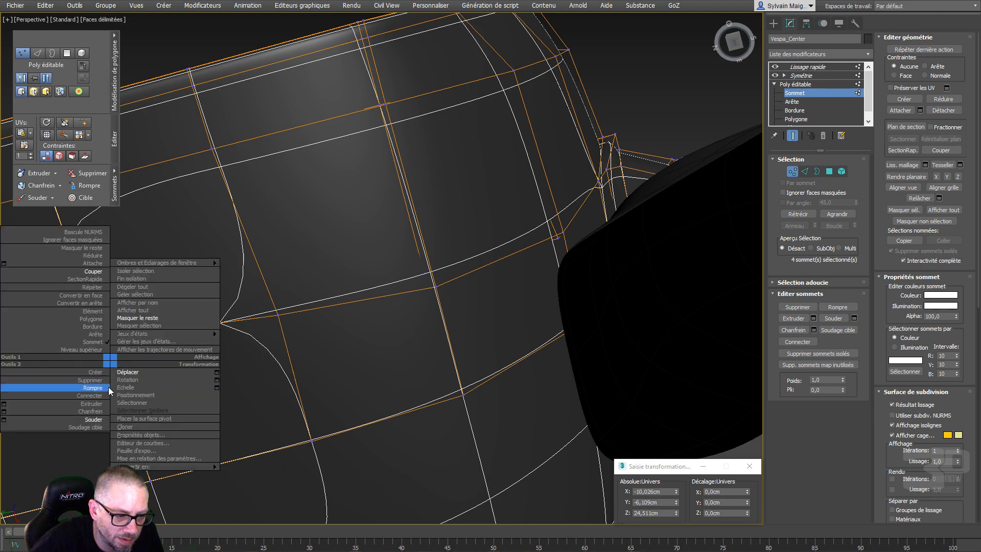
{"action": "left_click", "coordinate": [97, 415]}
Examine the body's smoothed underside and floorboard edge for remaining mesh defects, leaving vertex editing
{"action": "scroll", "coordinate": [429, 281], "scroll_direction": "down", "scroll_amount": 6}
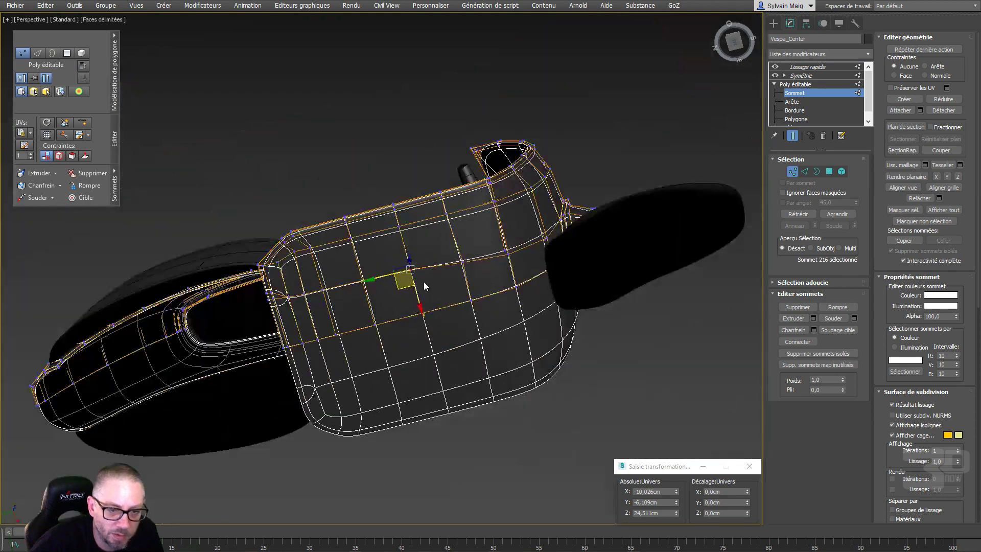
{"action": "scroll", "coordinate": [235, 303], "scroll_direction": "up", "scroll_amount": 6}
{"action": "scroll", "coordinate": [235, 298], "scroll_direction": "up", "scroll_amount": 8}
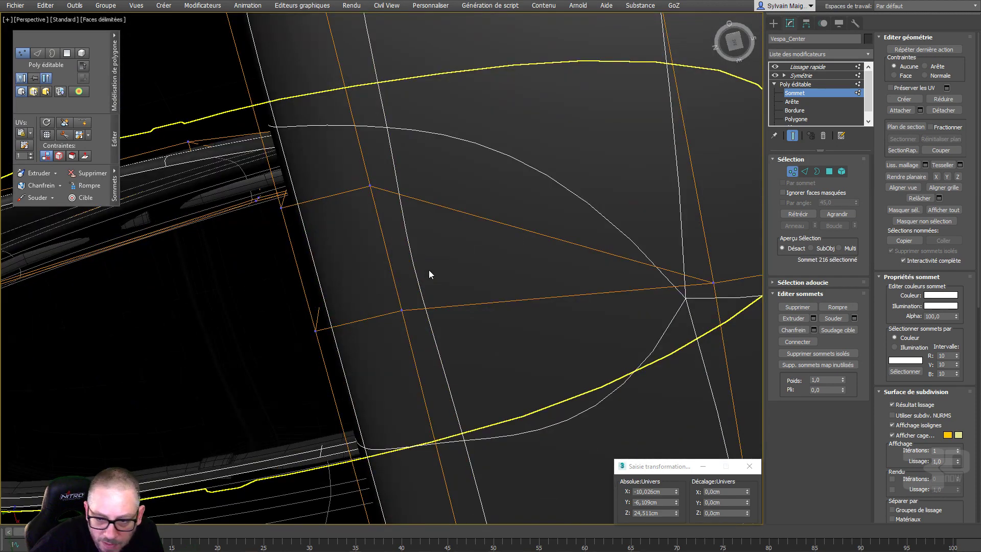
{"action": "scroll", "coordinate": [429, 270], "scroll_direction": "down", "scroll_amount": 2}
{"action": "scroll", "coordinate": [440, 272], "scroll_direction": "down", "scroll_amount": 8}
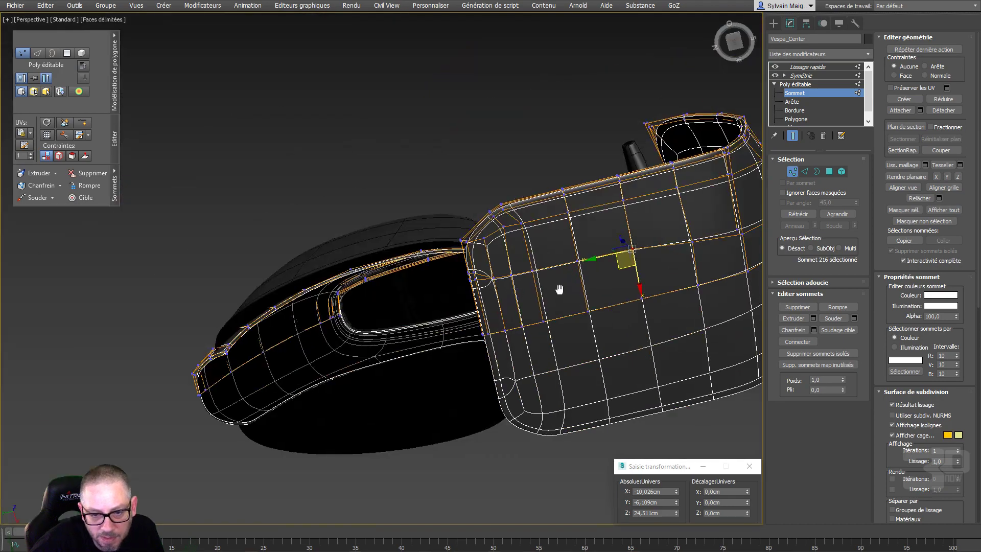
{"action": "middle_click_drag", "start_coordinate": [559, 289], "coordinate": [408, 392]}
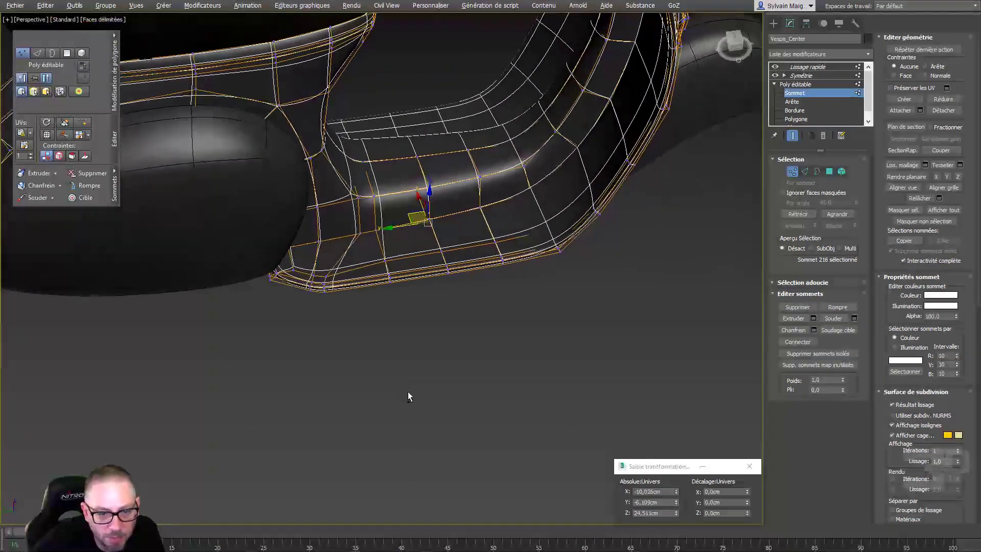
{"action": "left_click", "coordinate": [795, 95]}
{"action": "scroll", "coordinate": [392, 400], "scroll_direction": "up", "scroll_amount": 10}
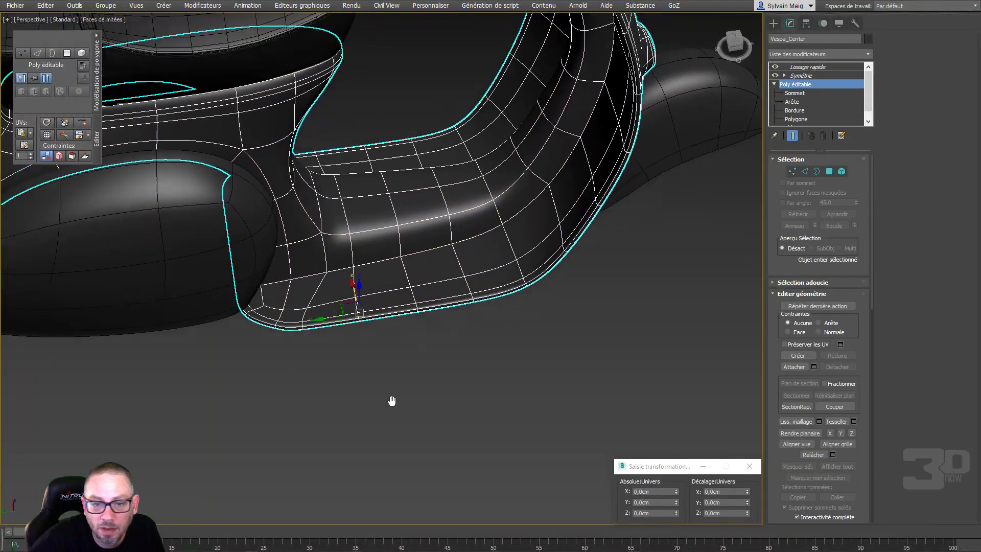
{"action": "scroll", "coordinate": [355, 382], "scroll_direction": "down", "scroll_amount": 8}
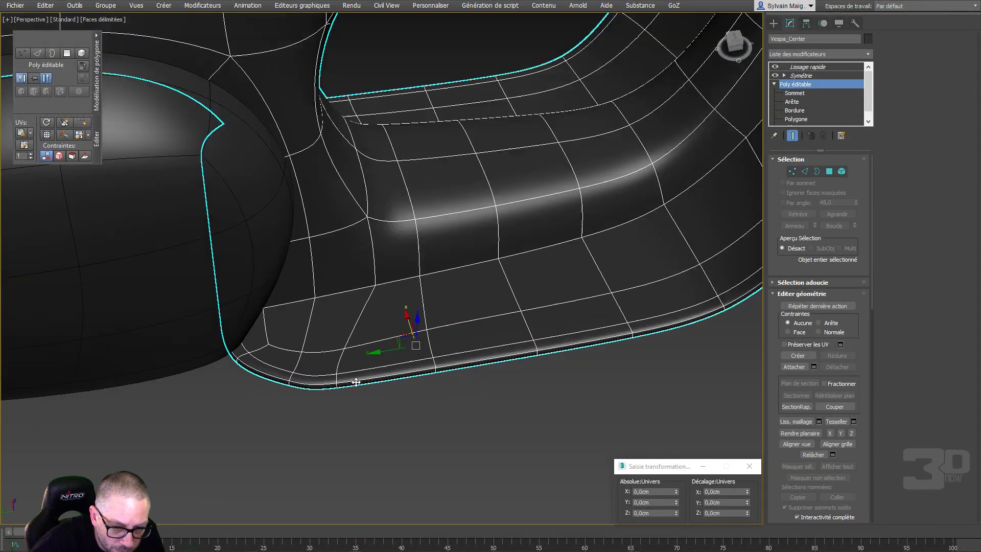
{"action": "middle_click_drag", "start_coordinate": [356, 383], "coordinate": [381, 327]}
Deselect the body and examine the whole scooter from the front and side
{"action": "left_click", "coordinate": [282, 258]}
{"action": "mouse_move", "coordinate": [282, 258]}
{"action": "middle_mouse_down", "text": "alt"}
{"action": "mouse_move", "coordinate": [366, 286]}
{"action": "mouse_move", "coordinate": [595, 292]}
{"action": "mouse_move", "coordinate": [377, 224]}
{"action": "mouse_move", "coordinate": [424, 232]}
{"action": "mouse_move", "coordinate": [430, 221]}
{"action": "mouse_move", "coordinate": [350, 232]}
{"action": "mouse_move", "coordinate": [281, 267]}
{"action": "mouse_move", "coordinate": [322, 230]}
{"action": "mouse_move", "coordinate": [404, 197]}
{"action": "mouse_move", "coordinate": [440, 208]}
{"action": "mouse_move", "coordinate": [324, 269]}
{"action": "mouse_move", "coordinate": [339, 269]}
{"action": "mouse_move", "coordinate": [295, 272]}
{"action": "middle_mouse_up", "text": "alt"}
{"action": "scroll", "coordinate": [339, 269], "scroll_direction": "down", "scroll_amount": 5}
{"action": "left_click", "coordinate": [403, 229]}
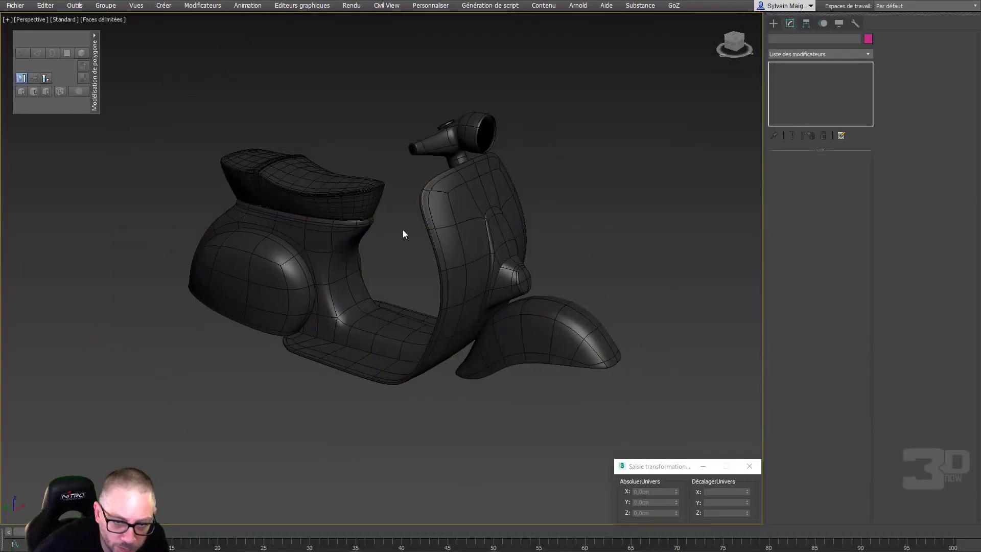
{"action": "middle_click_drag", "start_coordinate": [403, 229], "coordinate": [362, 274], "text": "alt"}
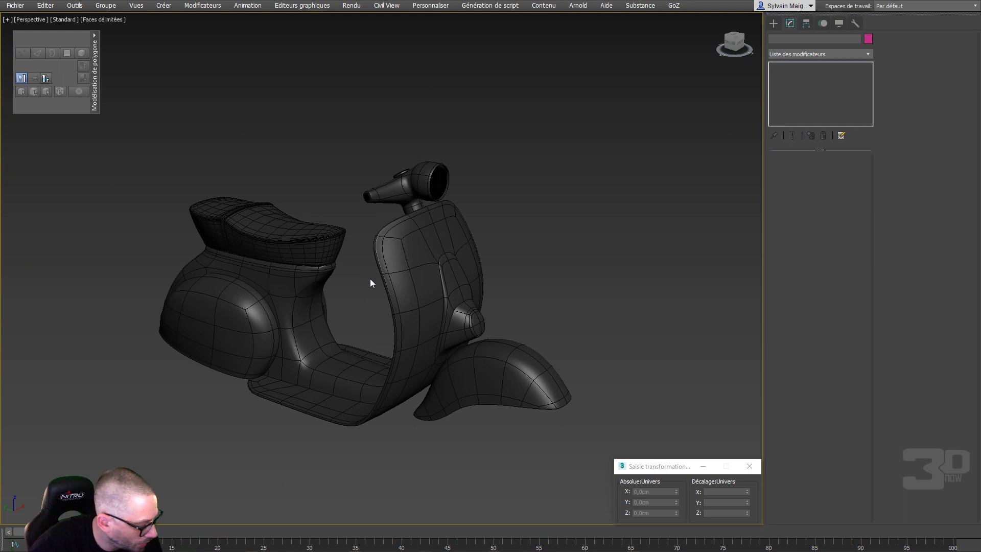
{"action": "middle_click_drag", "start_coordinate": [370, 300], "coordinate": [300, 317], "text": "alt"}
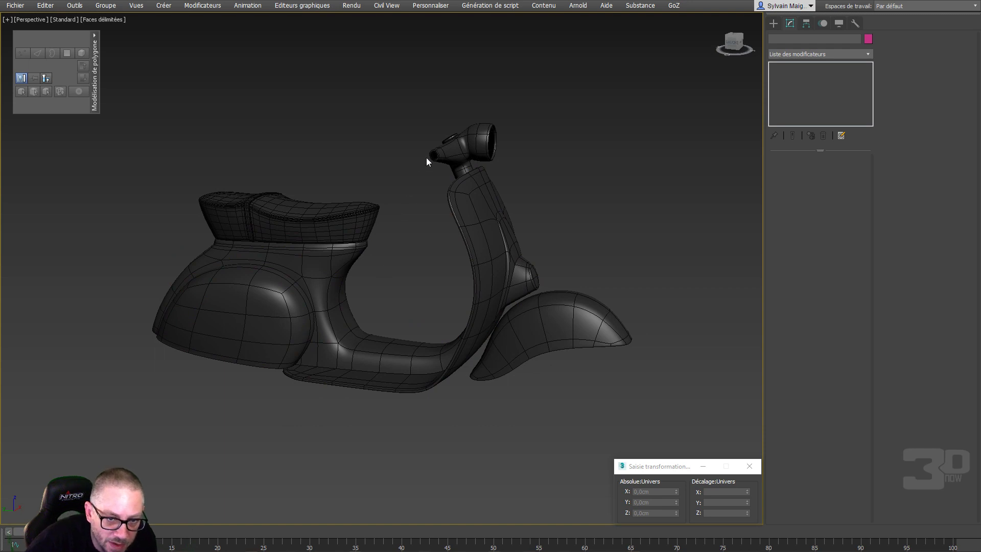